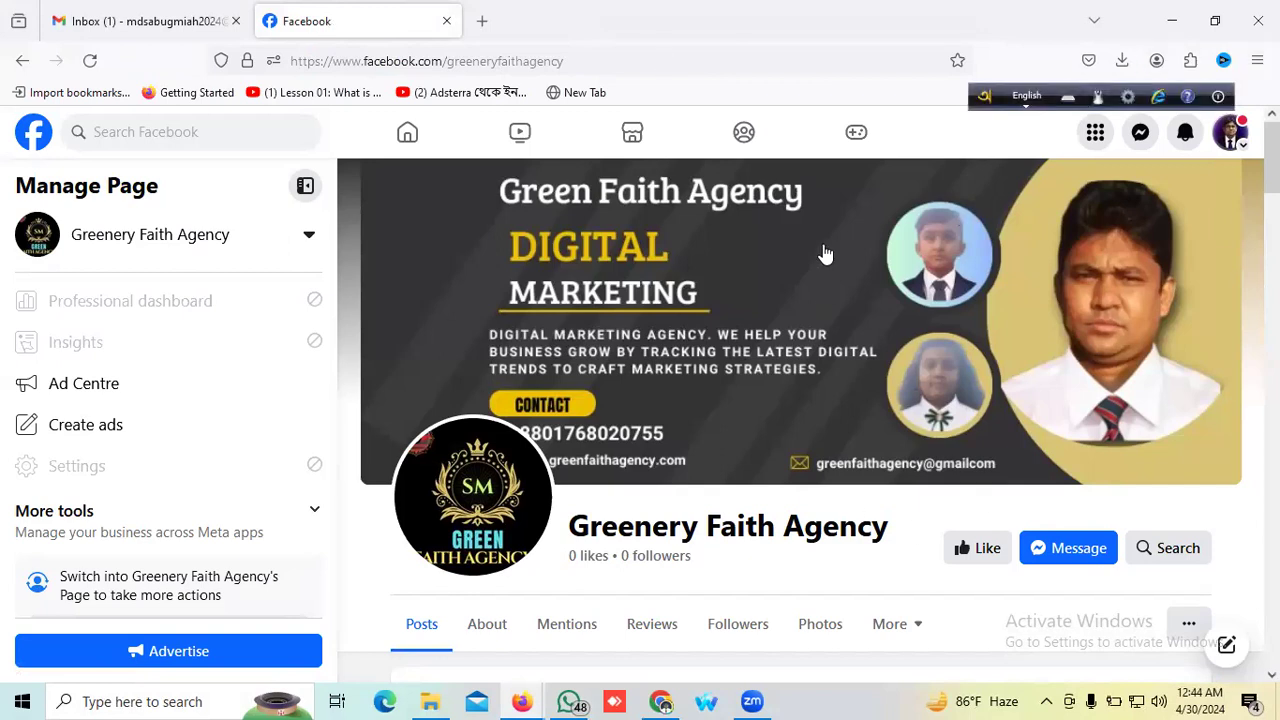
Step: Look over the Greenery Faith Agency page's cover, intro and posts
{"action": "scroll", "coordinate": [820, 256], "scroll_direction": "down", "scroll_amount": 2}
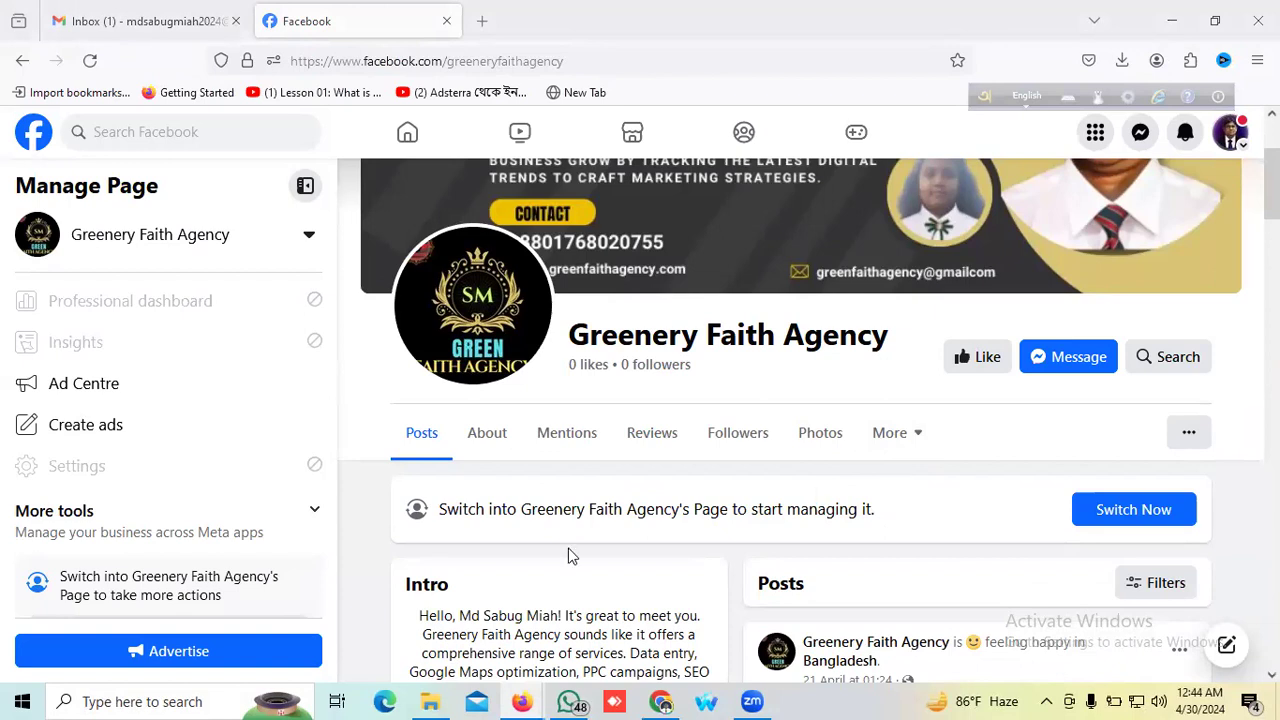
{"action": "scroll", "coordinate": [720, 392], "scroll_direction": "up", "scroll_amount": 2}
{"action": "scroll", "coordinate": [722, 390], "scroll_direction": "down", "scroll_amount": 4}
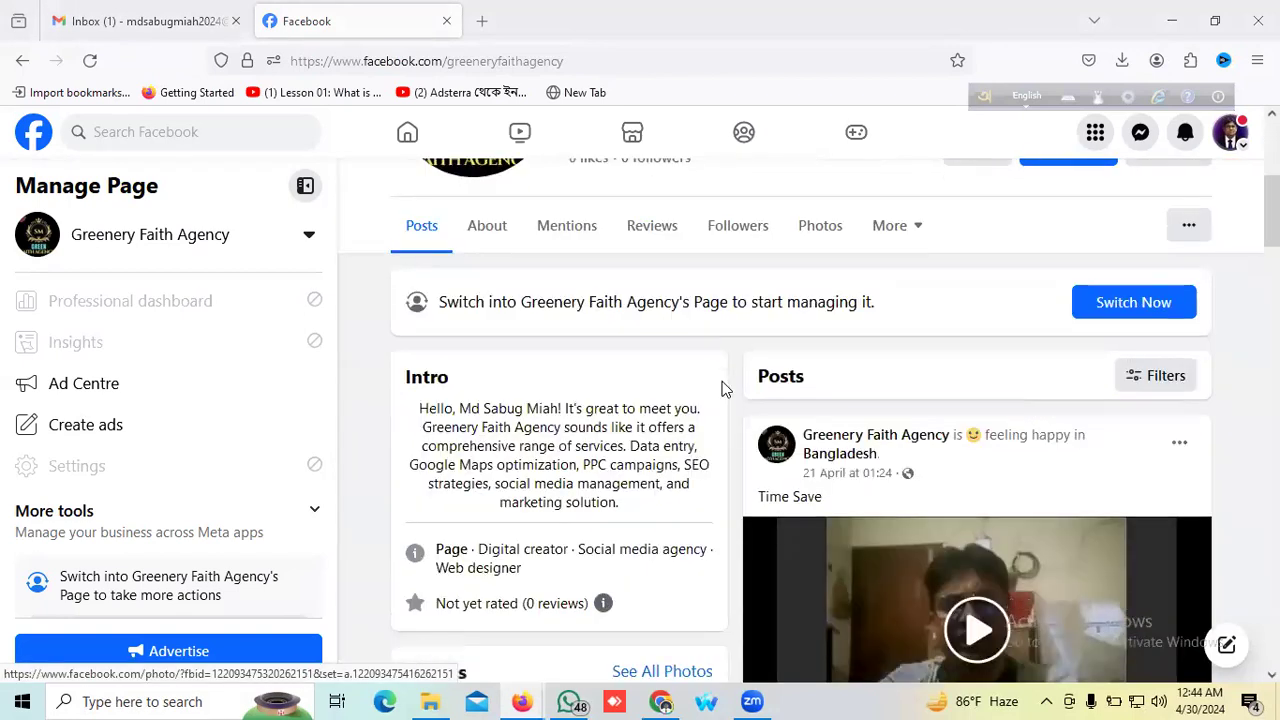
{"action": "scroll", "coordinate": [745, 330], "scroll_direction": "down", "scroll_amount": 2}
{"action": "scroll", "coordinate": [766, 288], "scroll_direction": "up", "scroll_amount": 5}
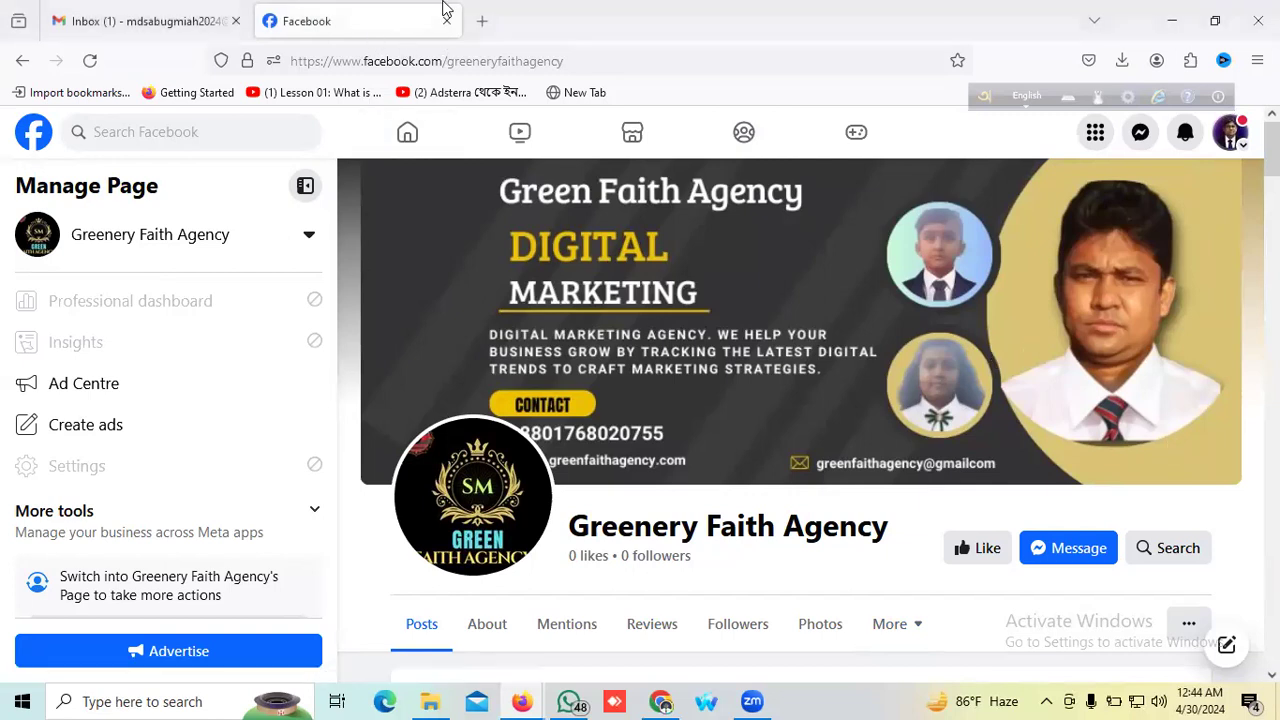
Step: Search Google for "facebook ads manager" in a new browser tab
{"action": "left_click", "coordinate": [482, 21]}
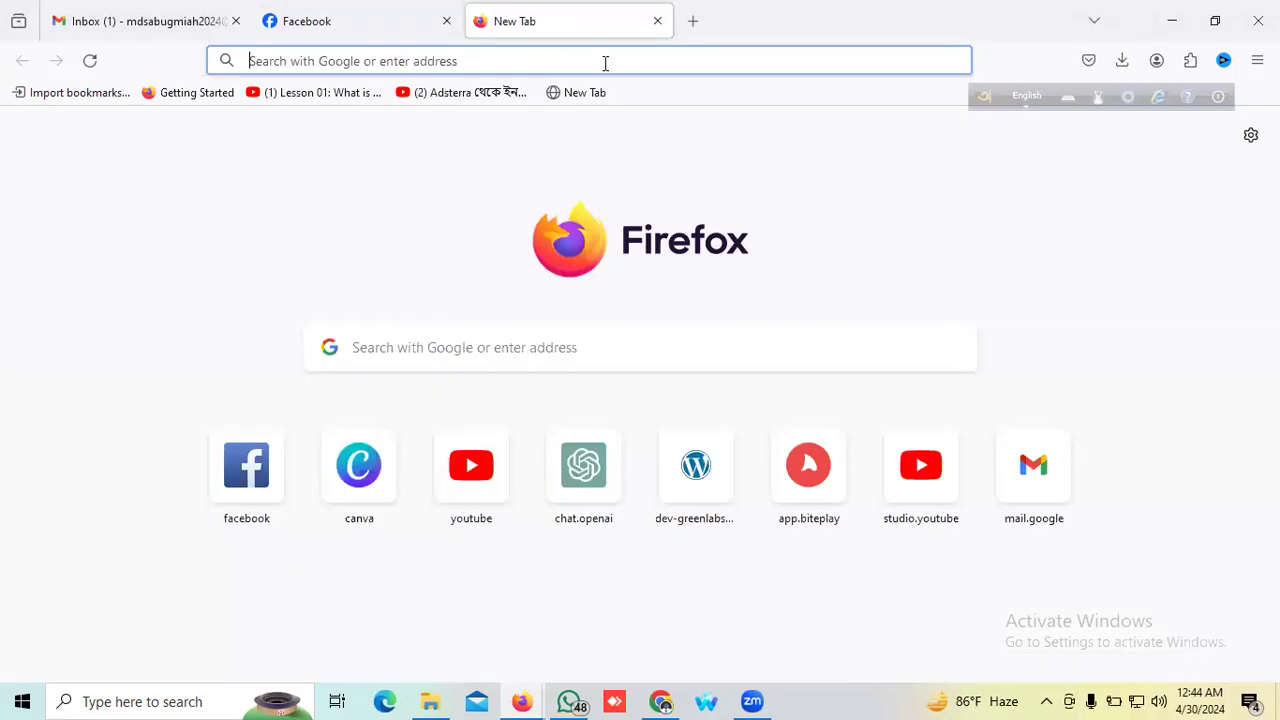
{"action": "left_click", "coordinate": [386, 60]}
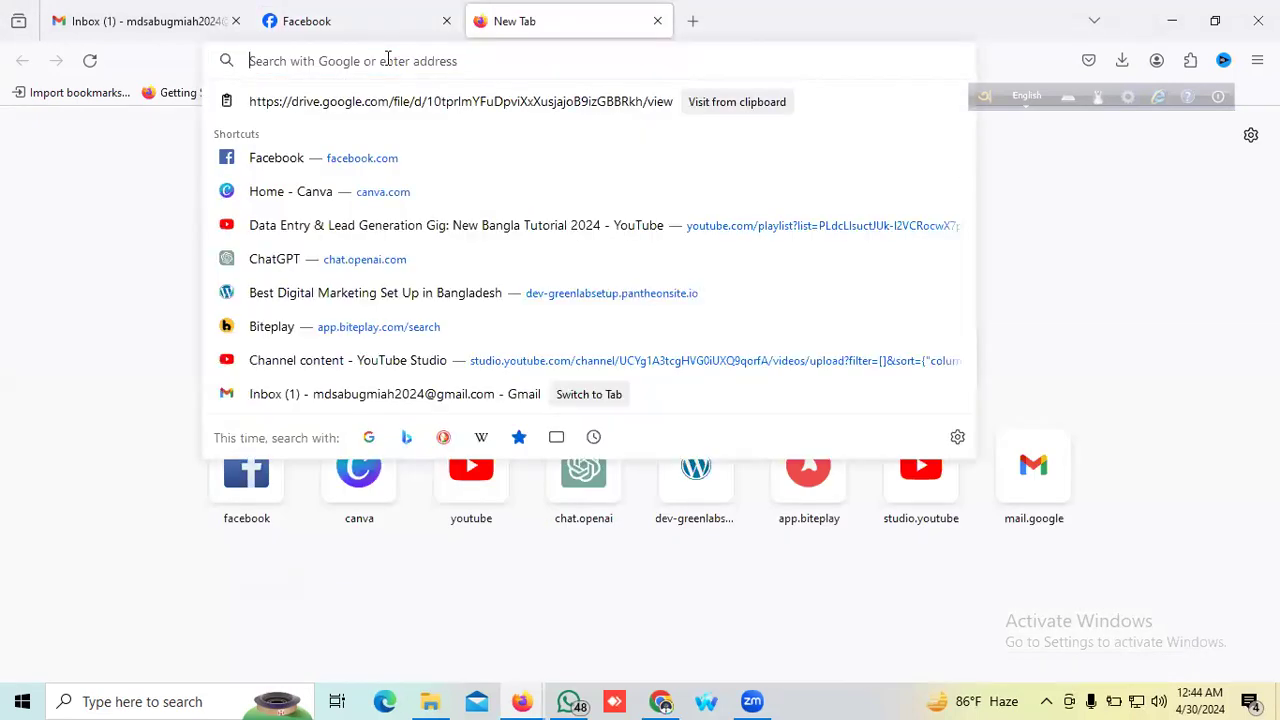
{"action": "type", "text": "Facebook.com/"}
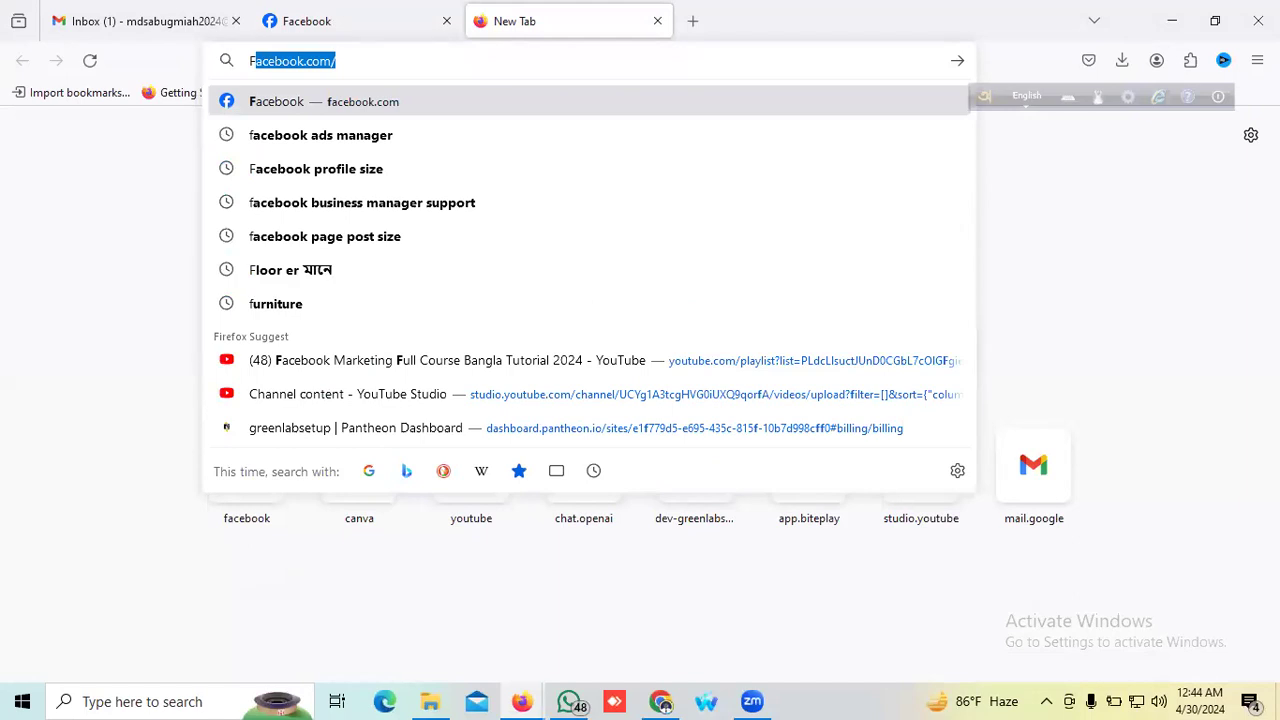
{"action": "left_click", "coordinate": [330, 137]}
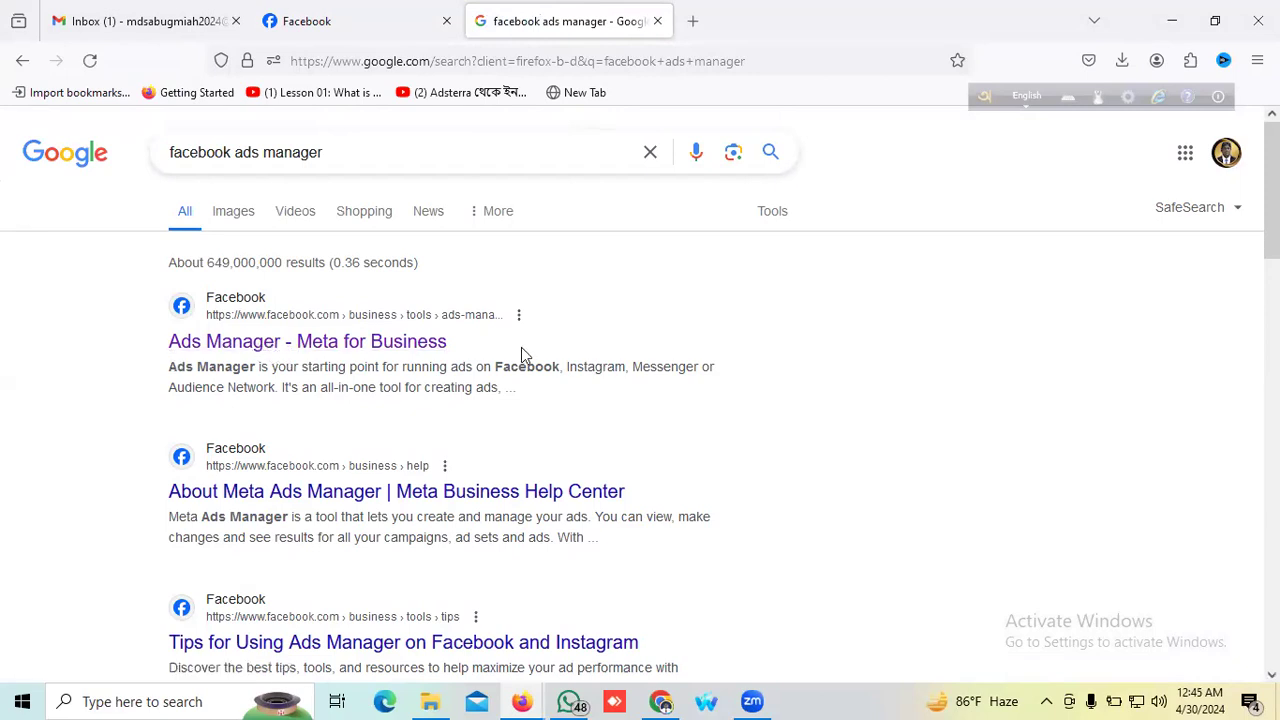
Step: Open the "Ads Manager - Meta for Business" search result and continue to Ads Manager
{"action": "scroll", "coordinate": [218, 410], "scroll_direction": "down", "scroll_amount": 1}
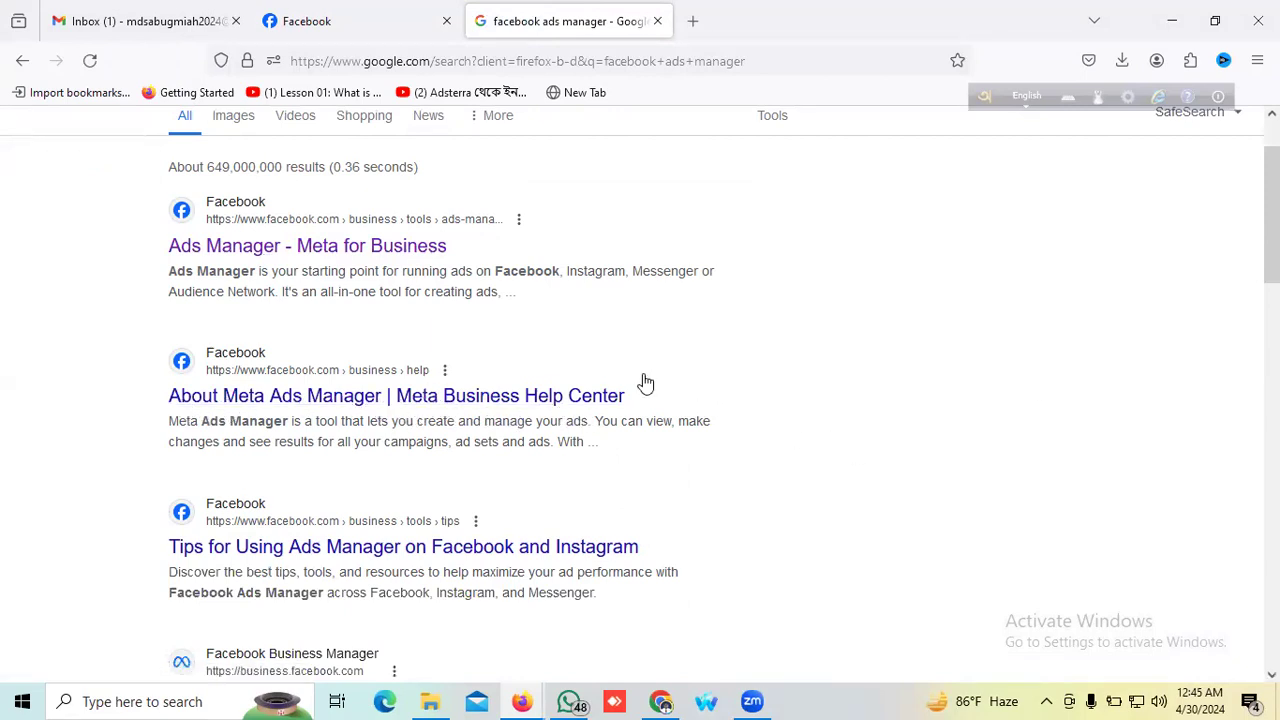
{"action": "scroll", "coordinate": [634, 377], "scroll_direction": "up", "scroll_amount": 1}
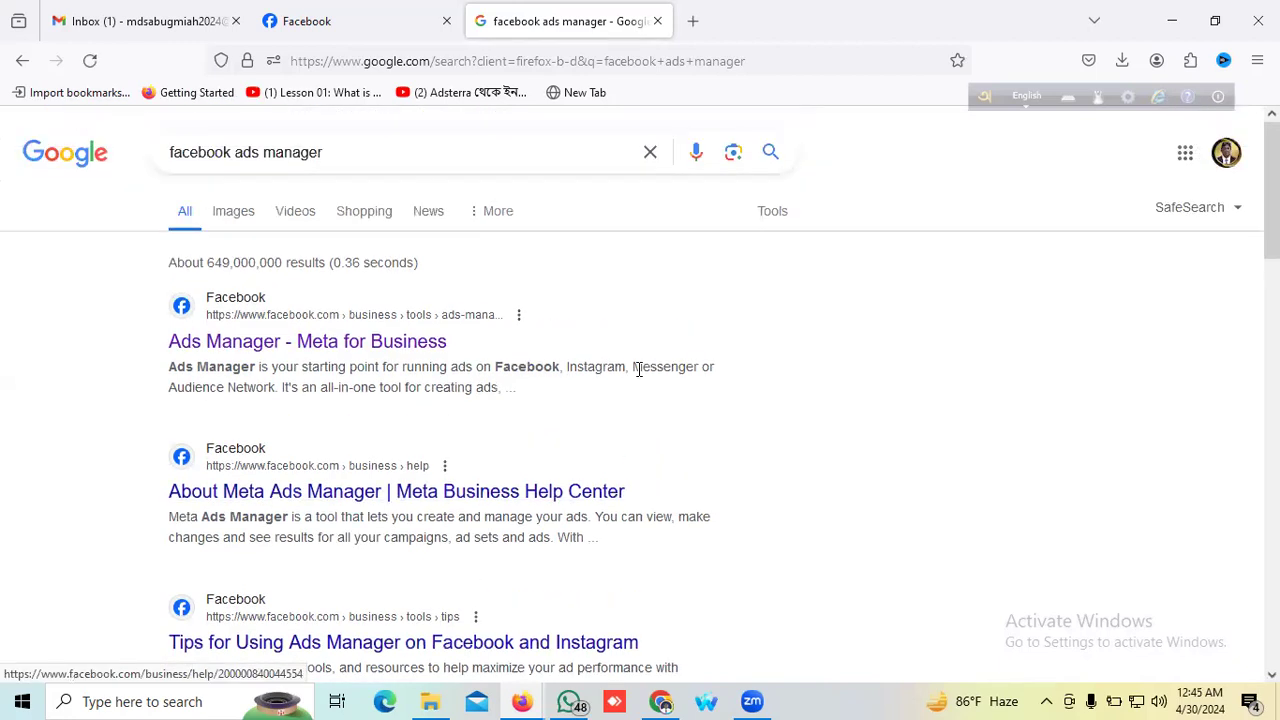
{"action": "left_click", "coordinate": [313, 343]}
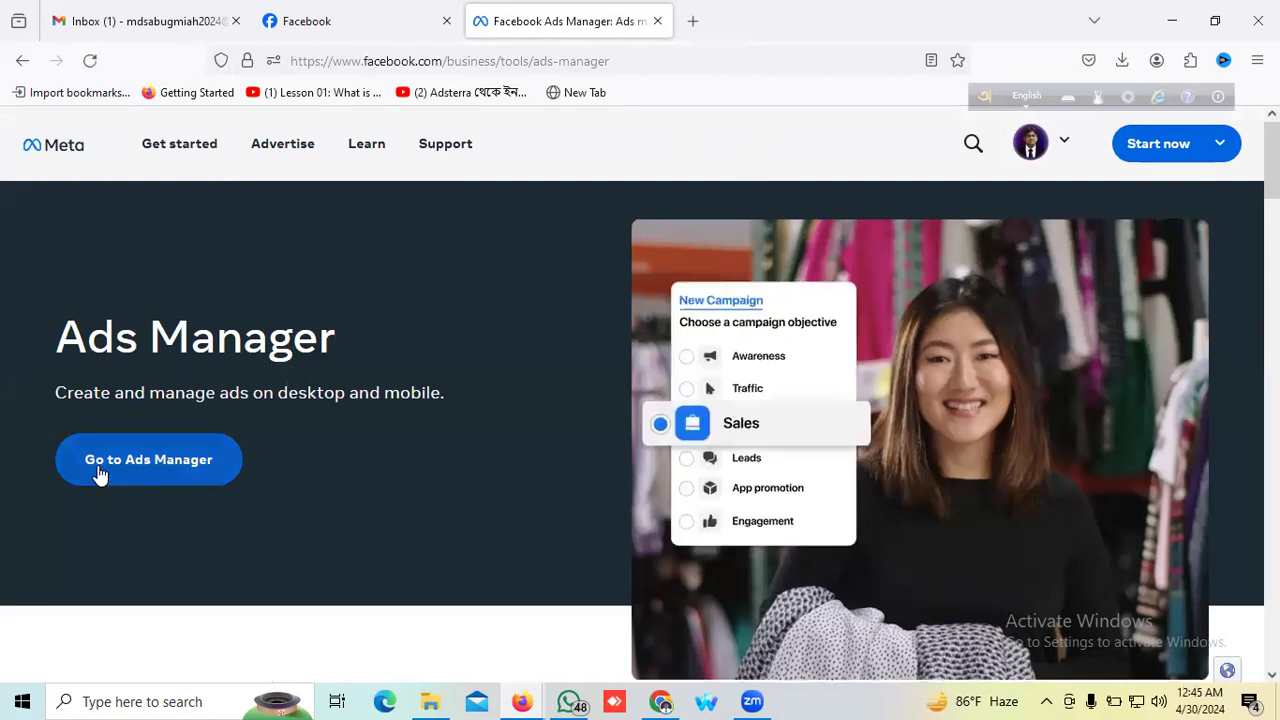
{"action": "left_click", "coordinate": [165, 466]}
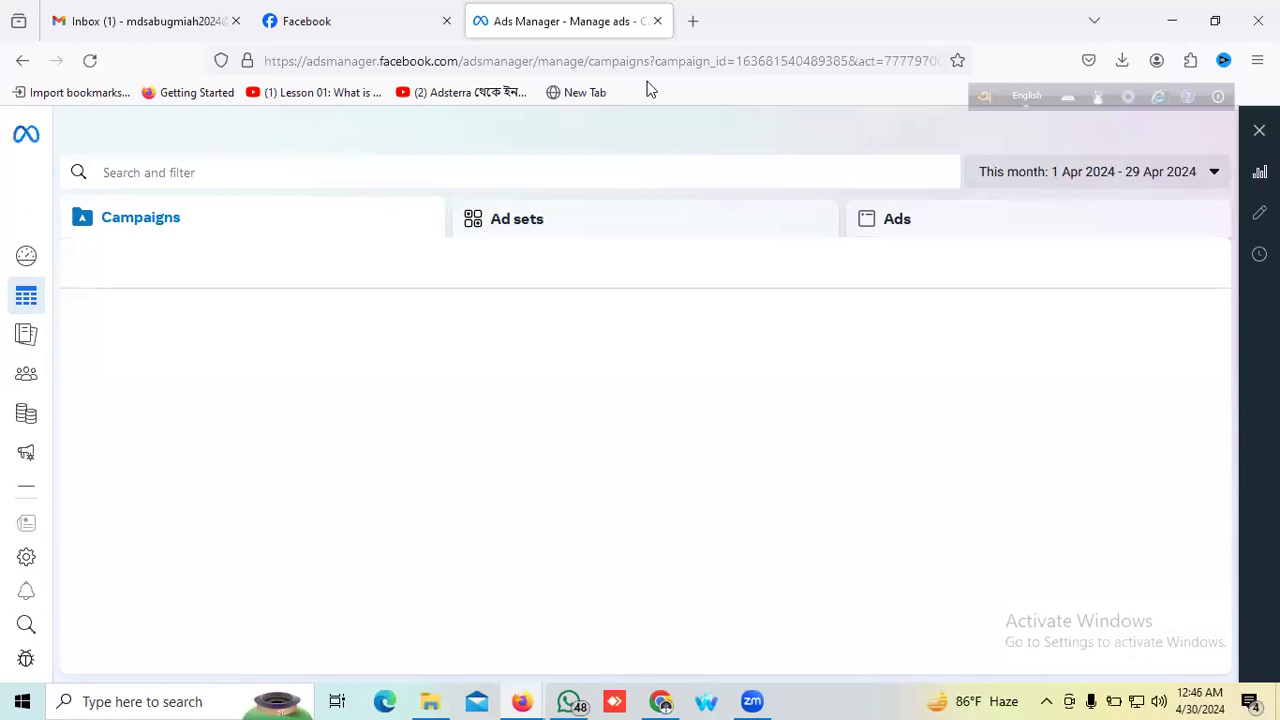
Step: Go to the Business Manager home and switch from the My Farm Home portfolio to the personal account
{"action": "left_click", "coordinate": [26, 136]}
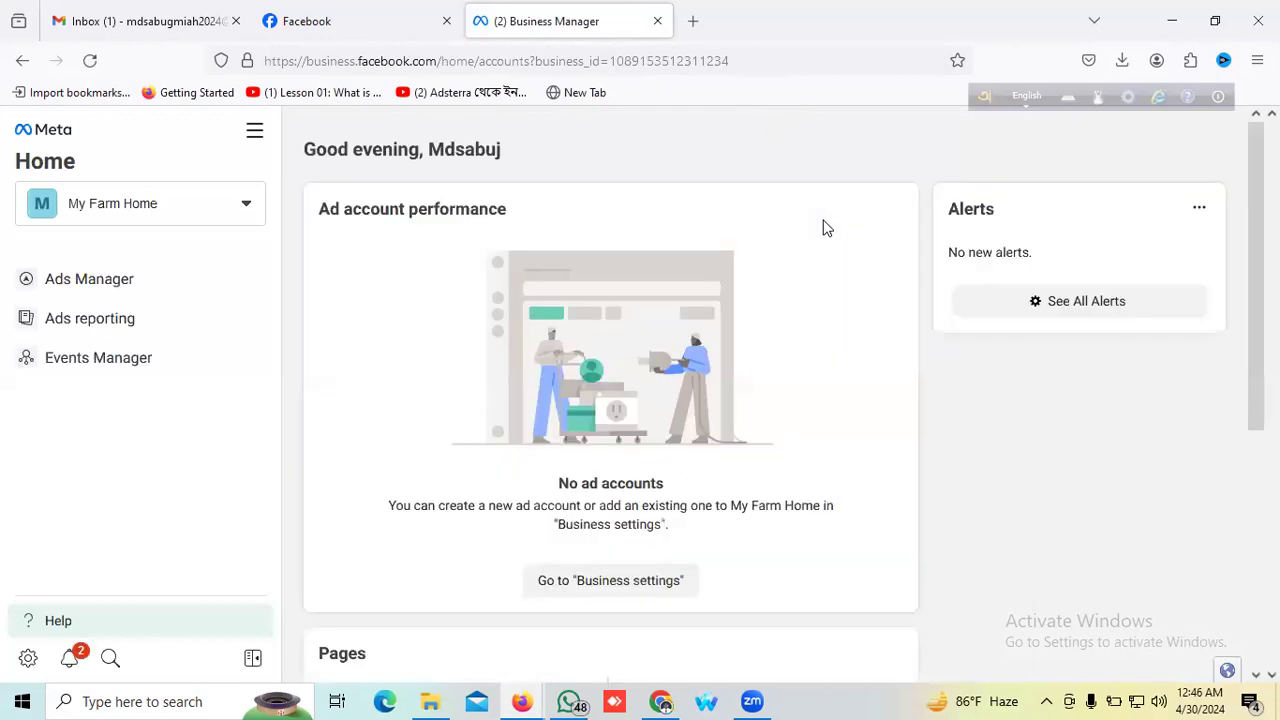
{"action": "left_click", "coordinate": [244, 206]}
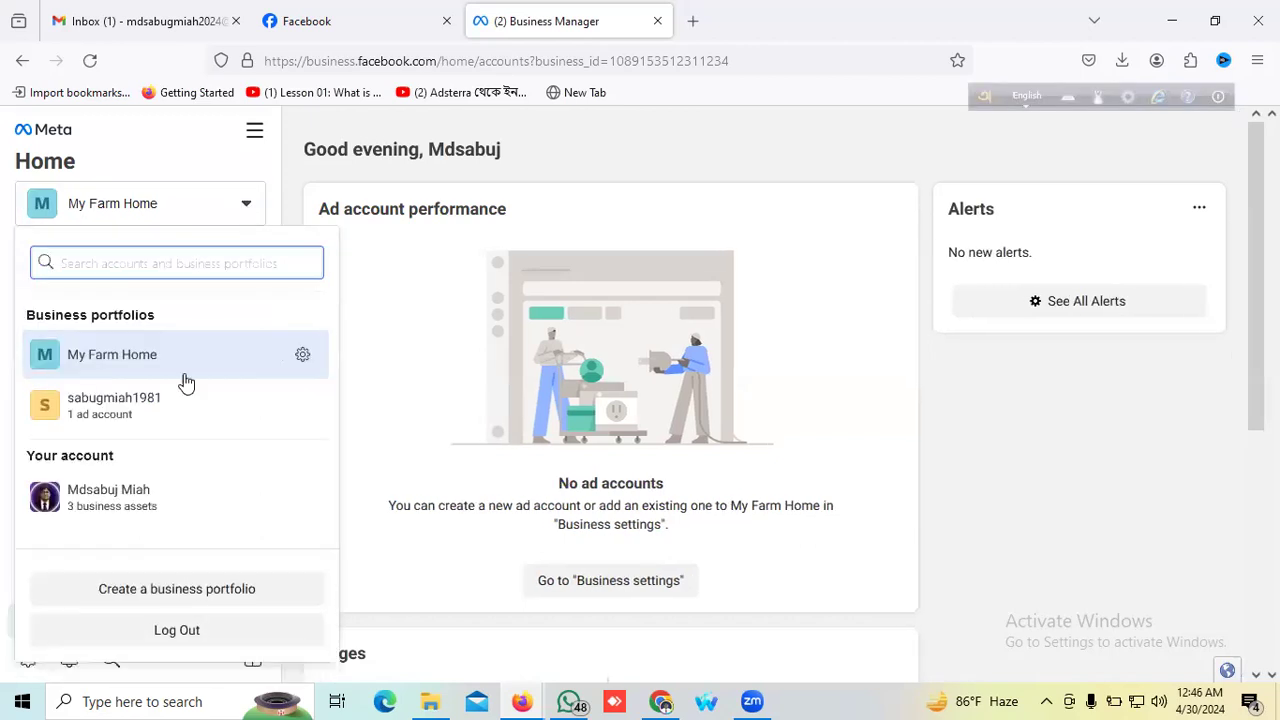
{"action": "left_click", "coordinate": [139, 500]}
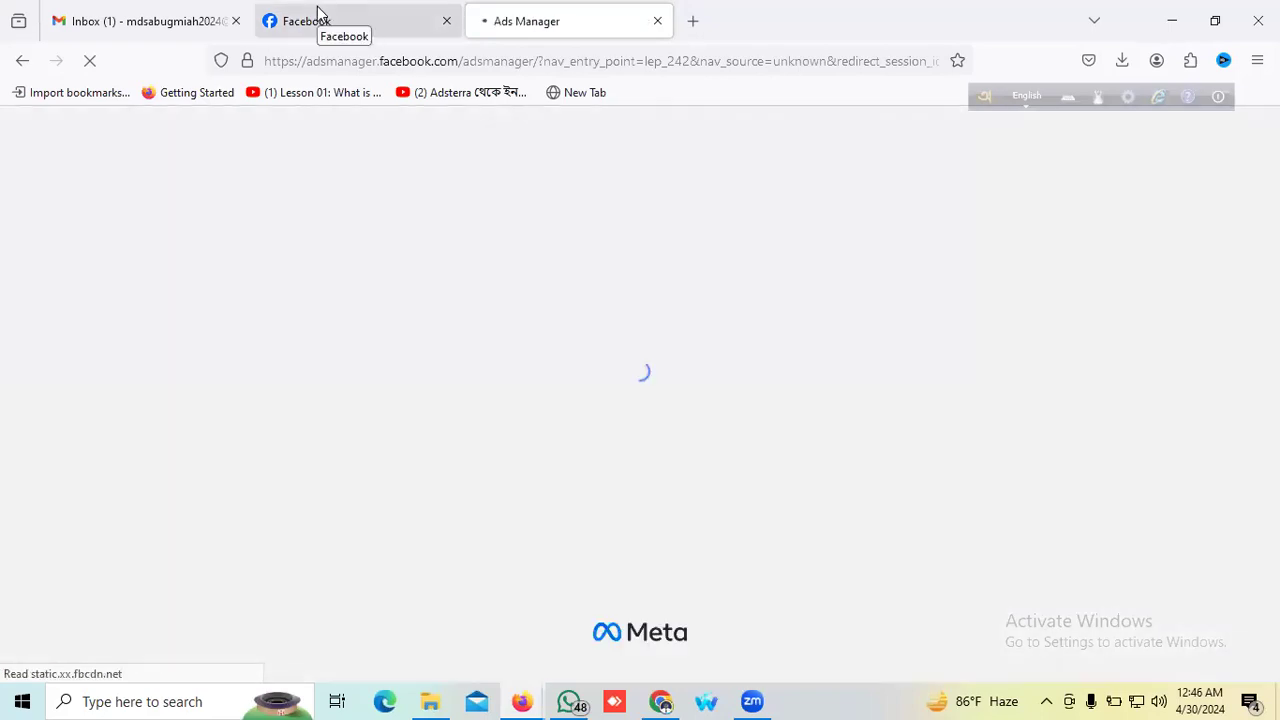
Step: Review the Greenery Faith Agency Facebook page and check on Ads Manager while it loads
{"action": "left_click", "coordinate": [318, 12]}
{"action": "scroll", "coordinate": [757, 326], "scroll_direction": "down", "scroll_amount": 5}
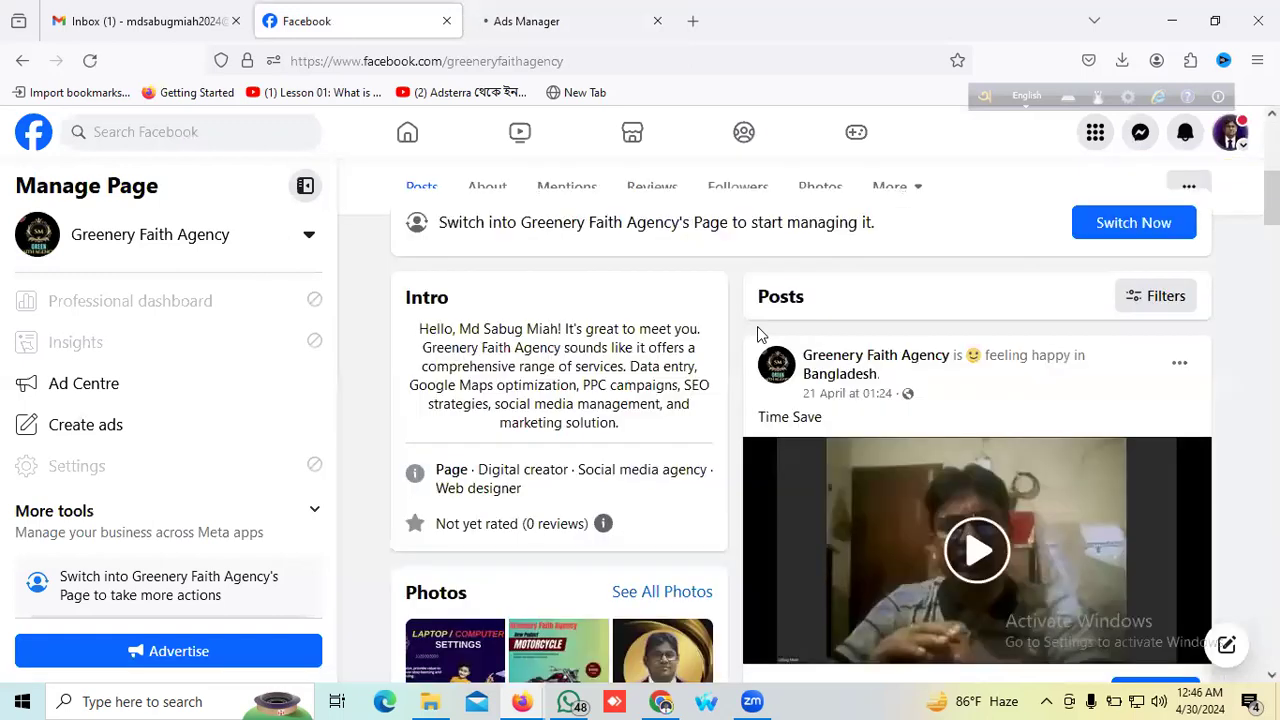
{"action": "scroll", "coordinate": [448, 341], "scroll_direction": "up", "scroll_amount": 1}
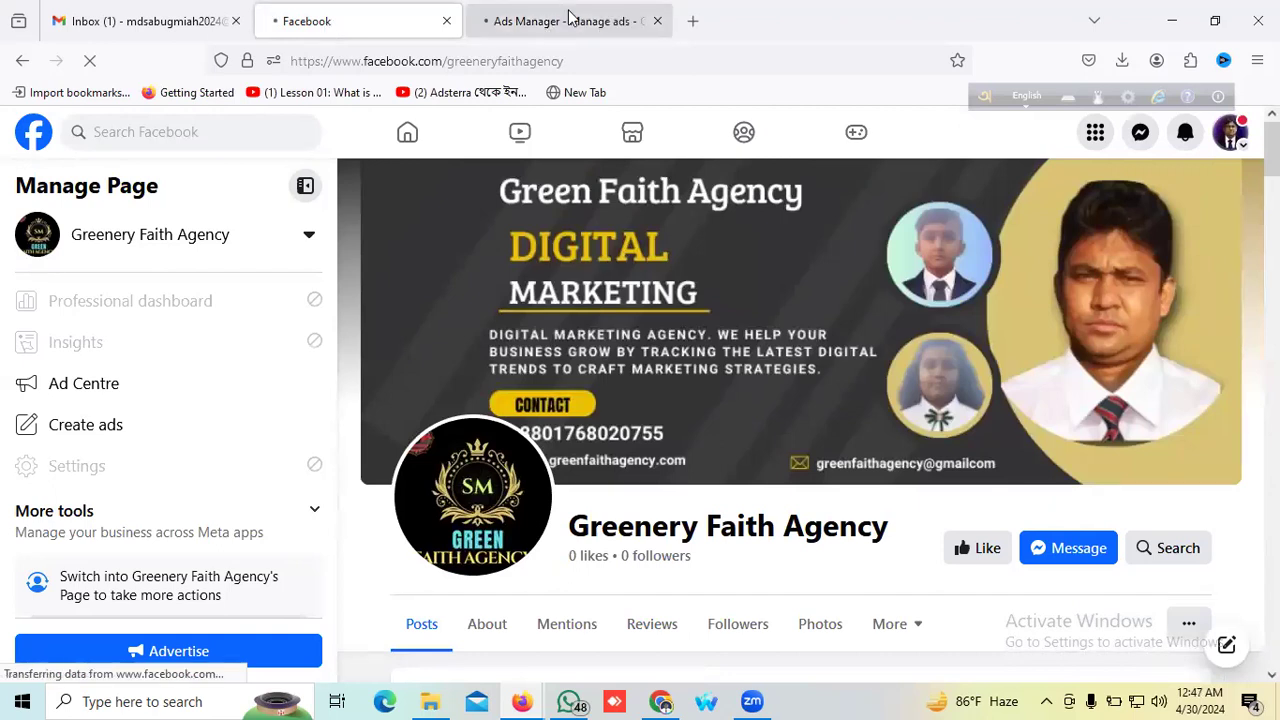
{"action": "left_click", "coordinate": [568, 17]}
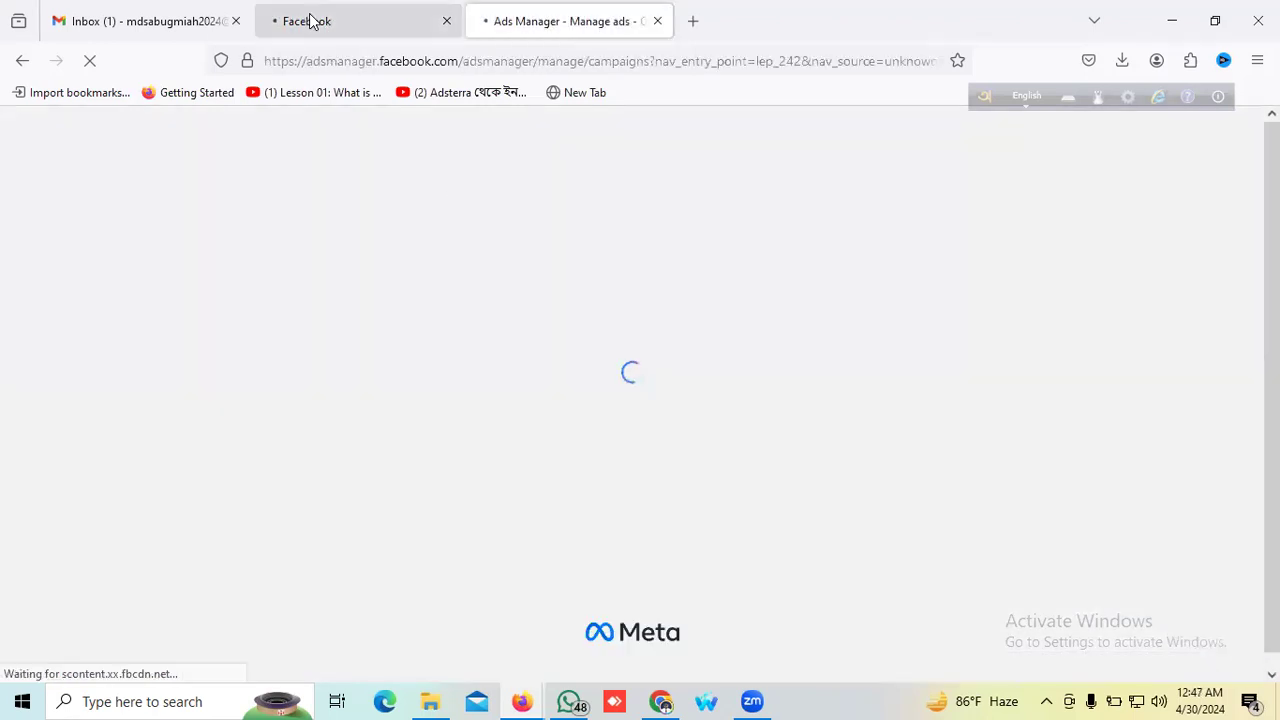
{"action": "key", "text": "ctrl+shift+Tab"}
{"action": "left_click", "coordinate": [543, 17]}
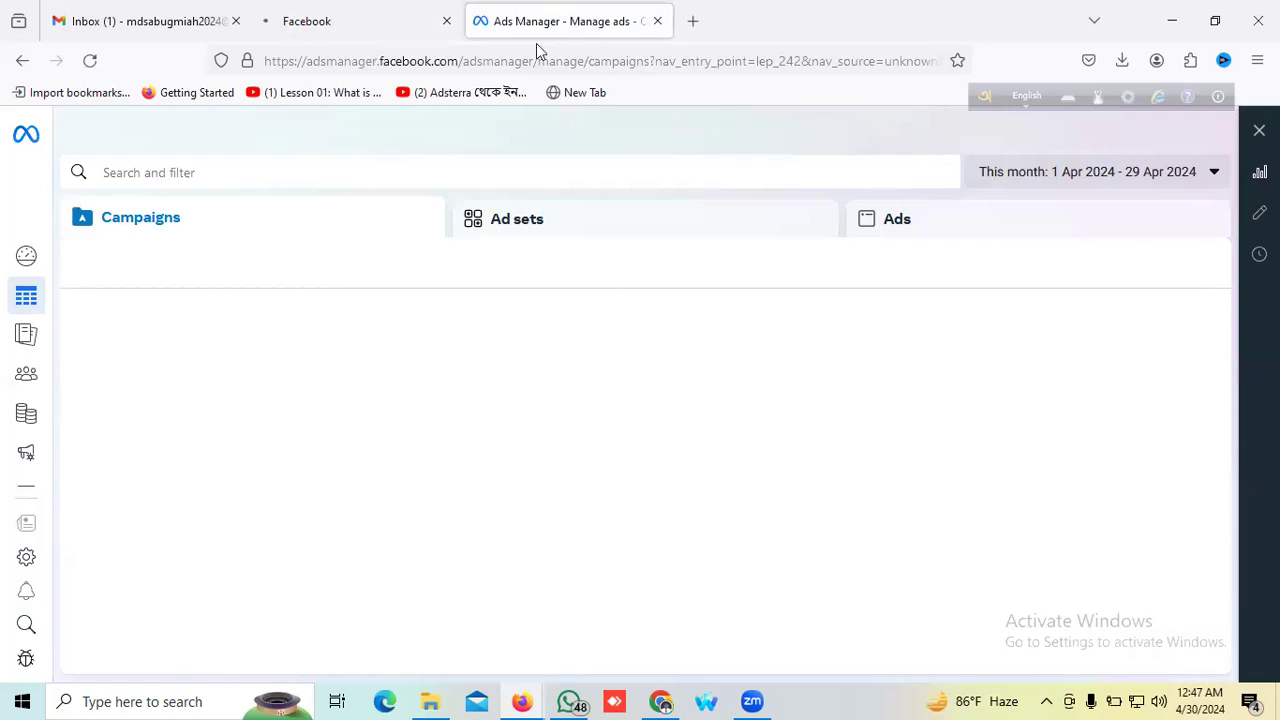
{"action": "left_click", "coordinate": [344, 20]}
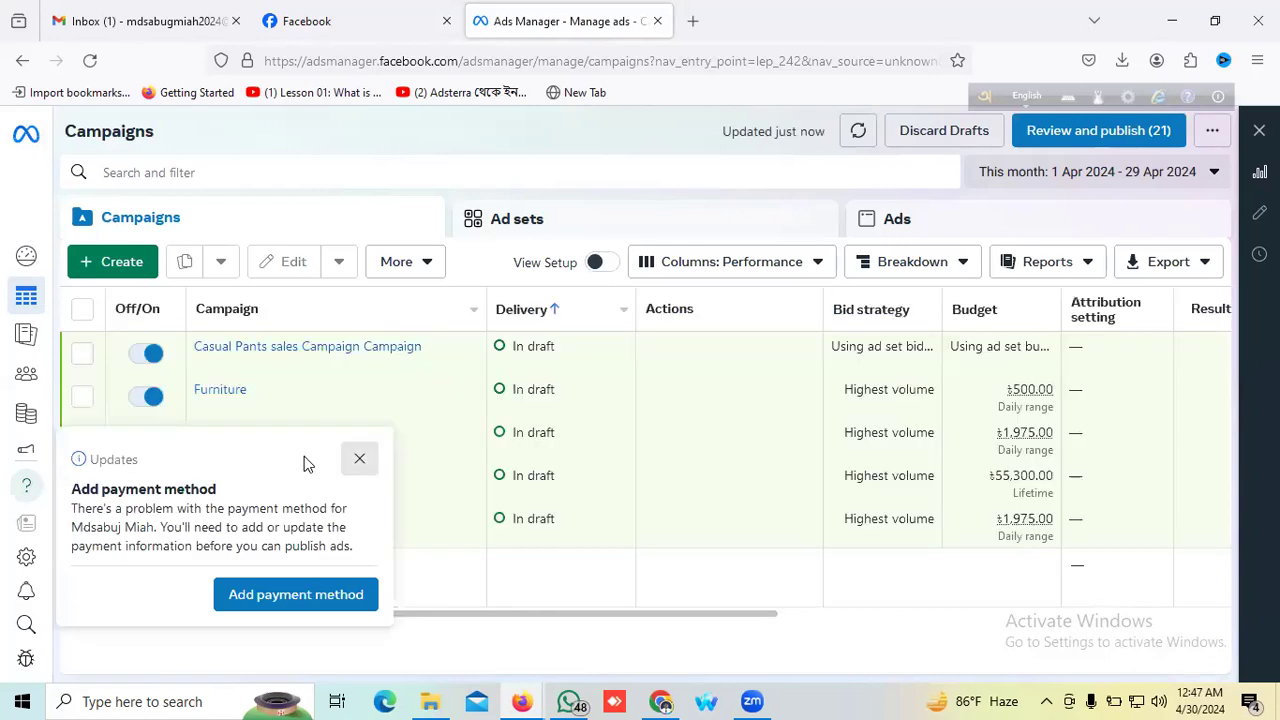
Step: Dismiss the payment method notice and reopen Ads Manager from the complete list of Meta tools
{"action": "left_click", "coordinate": [359, 459]}
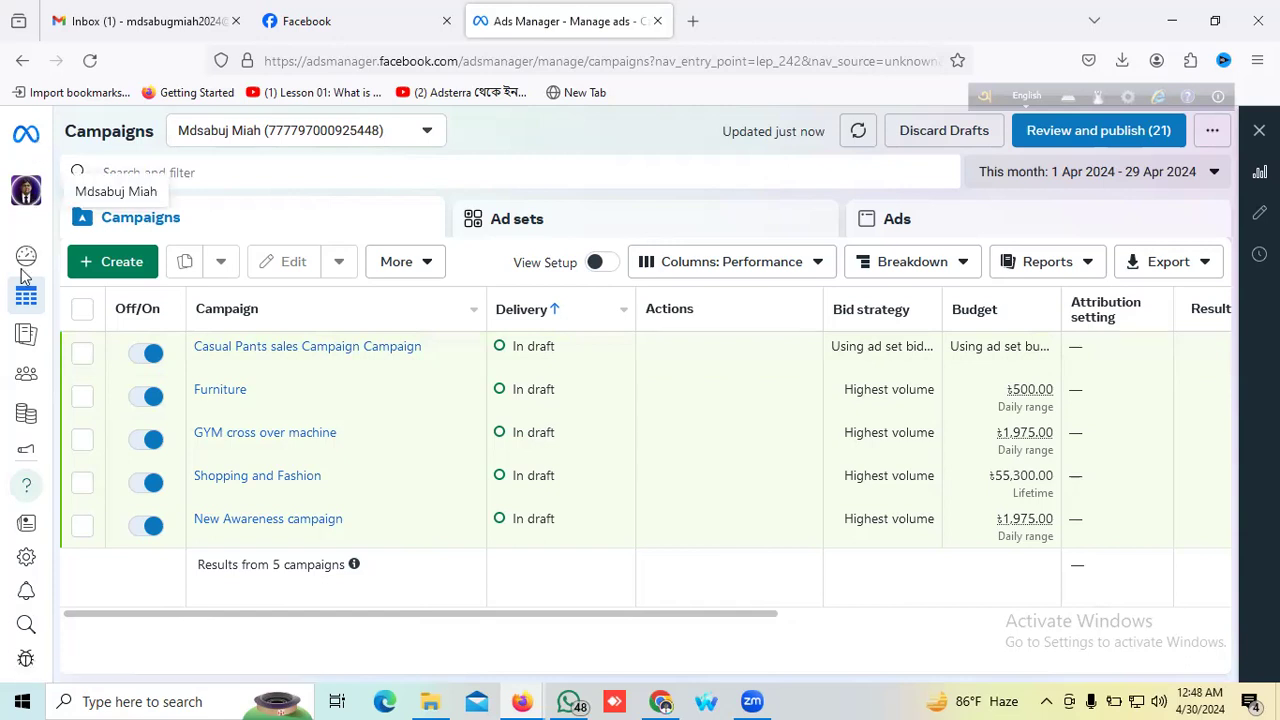
{"action": "mouse_move", "coordinate": [22, 297]}
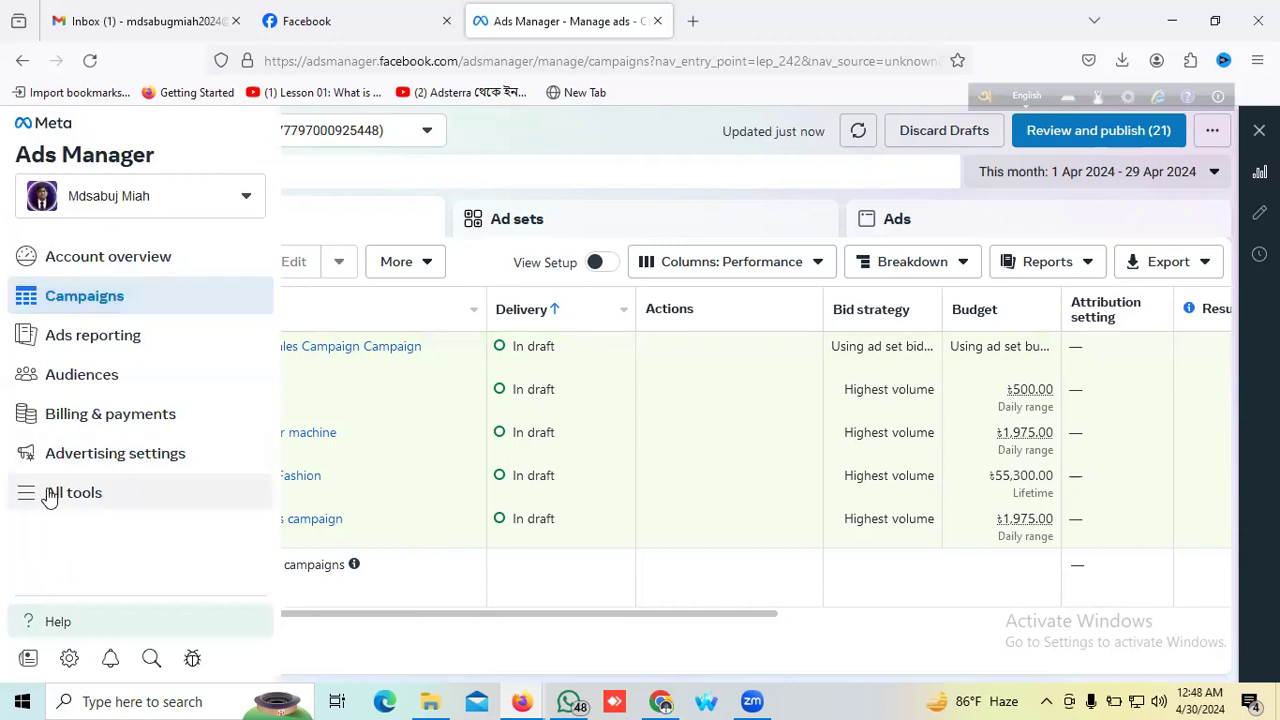
{"action": "left_click", "coordinate": [49, 497]}
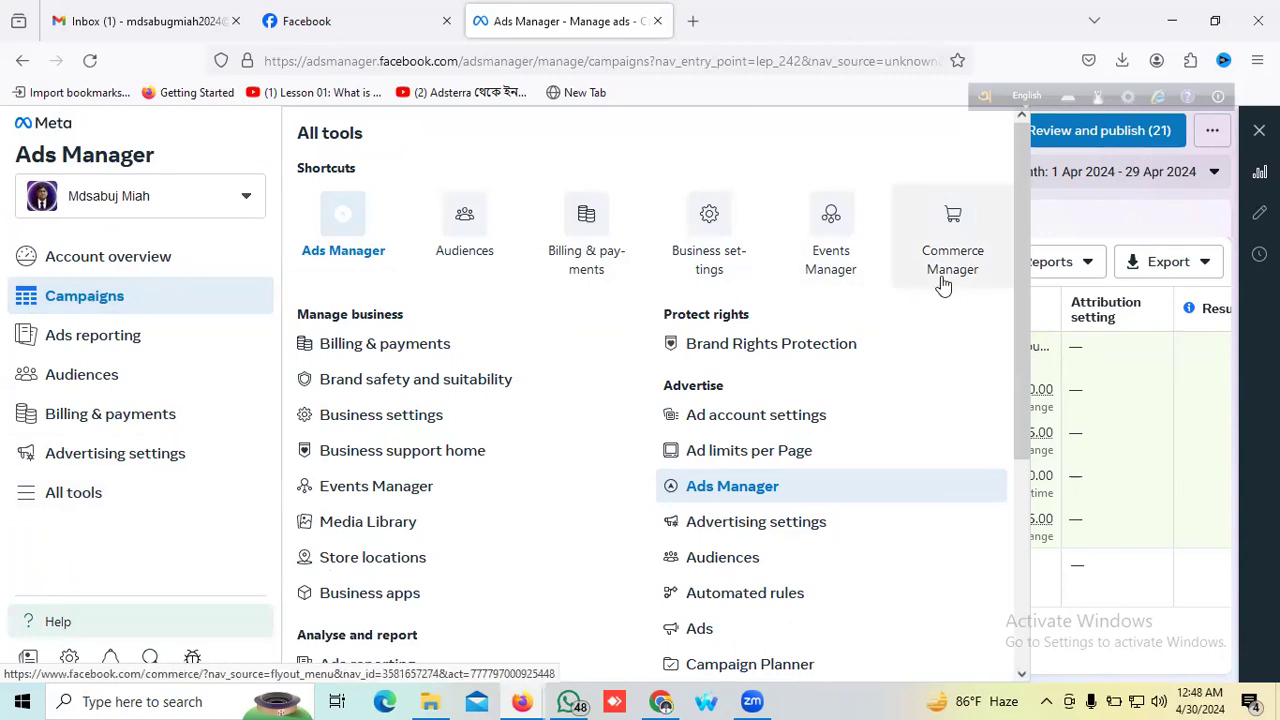
{"action": "left_click", "coordinate": [340, 238]}
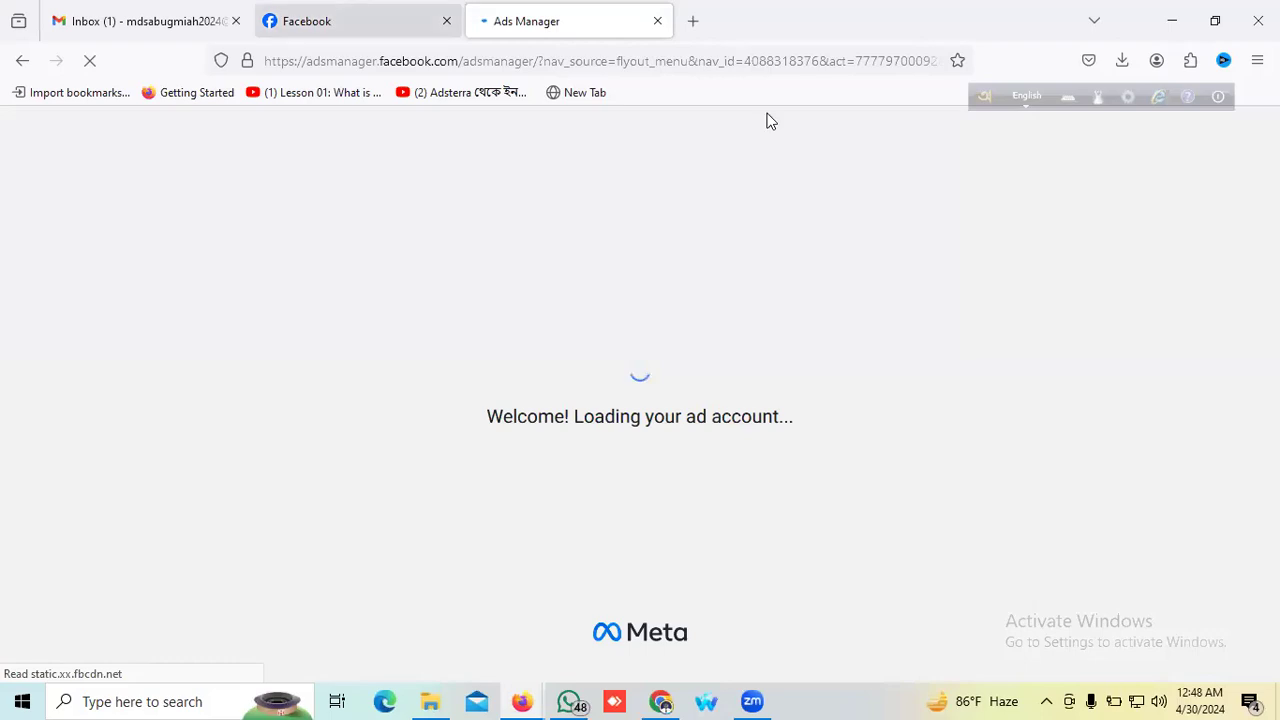
Step: Return to the Greenery Faith Agency Facebook page and examine its management options, intro and posts area
{"action": "left_click", "coordinate": [378, 10]}
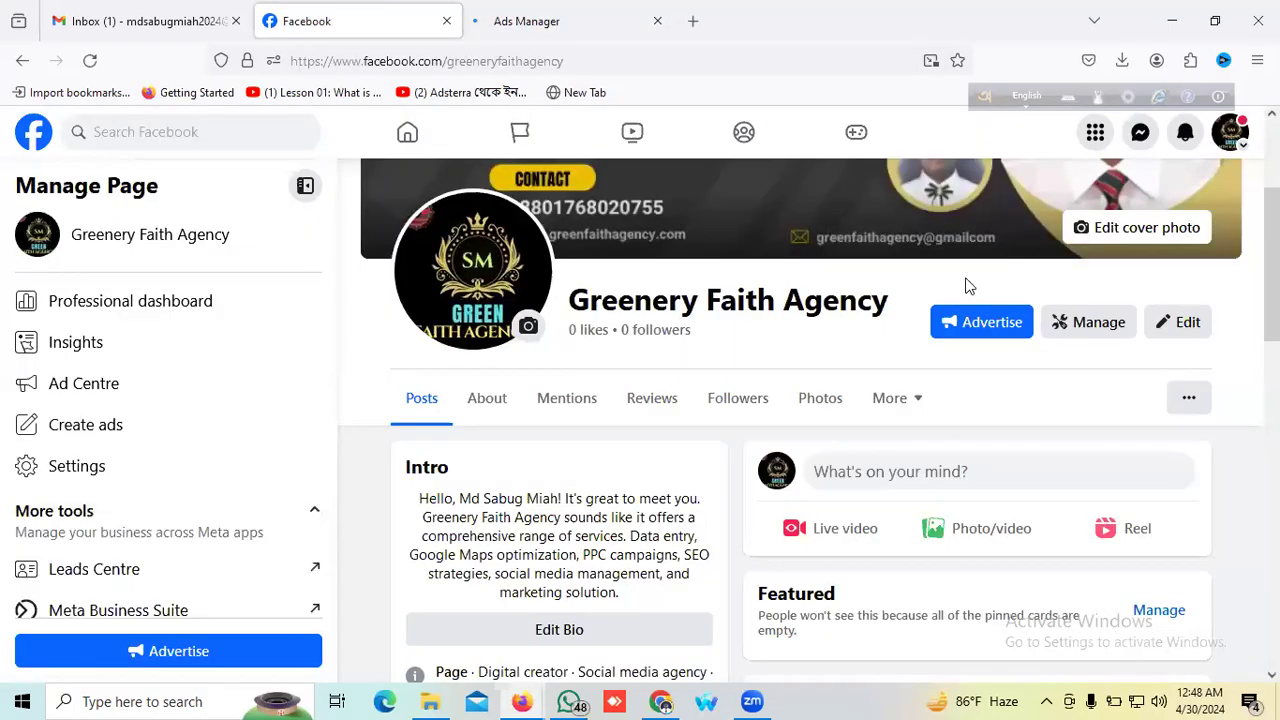
{"action": "scroll", "coordinate": [760, 310], "scroll_direction": "up", "scroll_amount": 3}
{"action": "scroll", "coordinate": [758, 307], "scroll_direction": "down", "scroll_amount": 5}
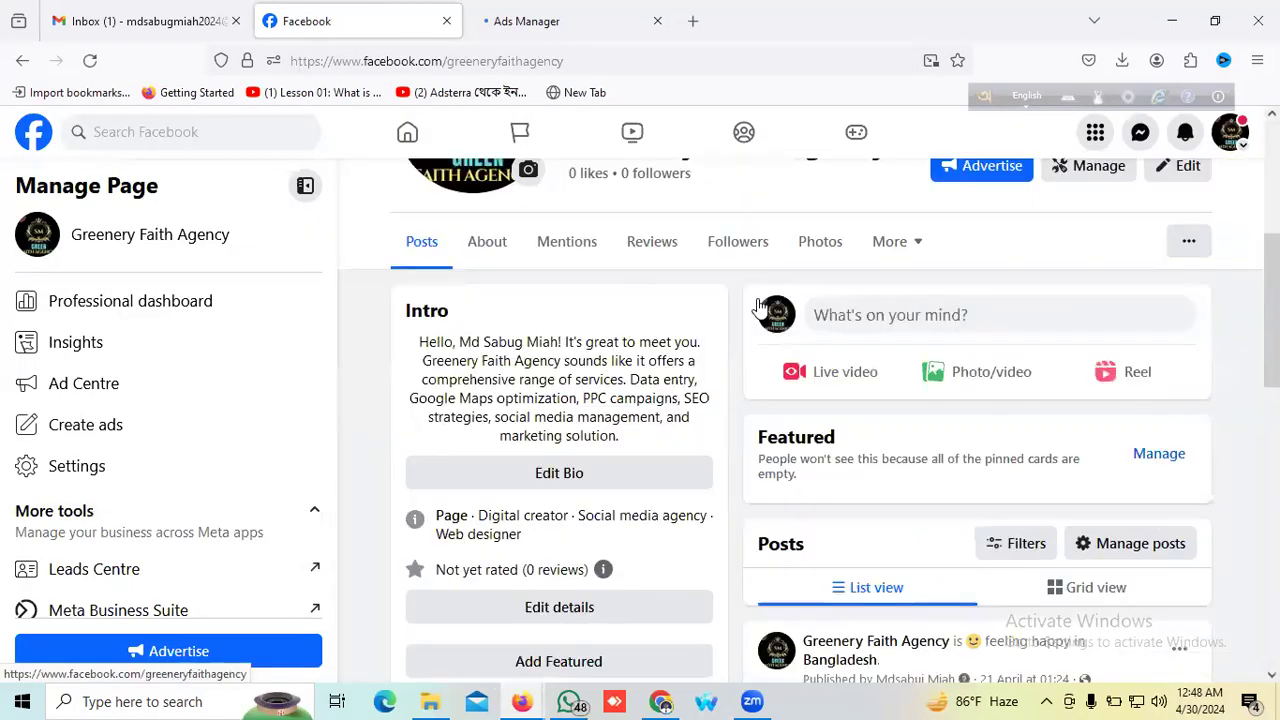
{"action": "scroll", "coordinate": [757, 305], "scroll_direction": "down", "scroll_amount": 3}
{"action": "scroll", "coordinate": [757, 305], "scroll_direction": "up", "scroll_amount": 2}
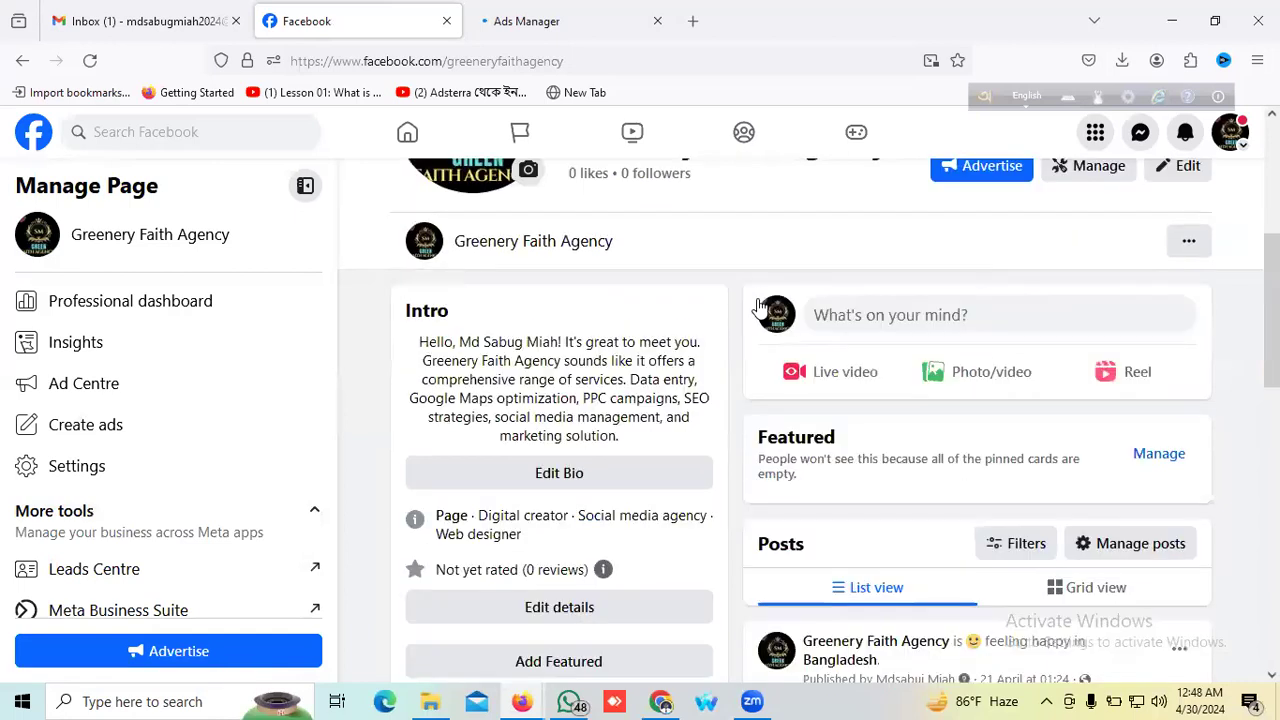
{"action": "scroll", "coordinate": [760, 308], "scroll_direction": "up", "scroll_amount": 4}
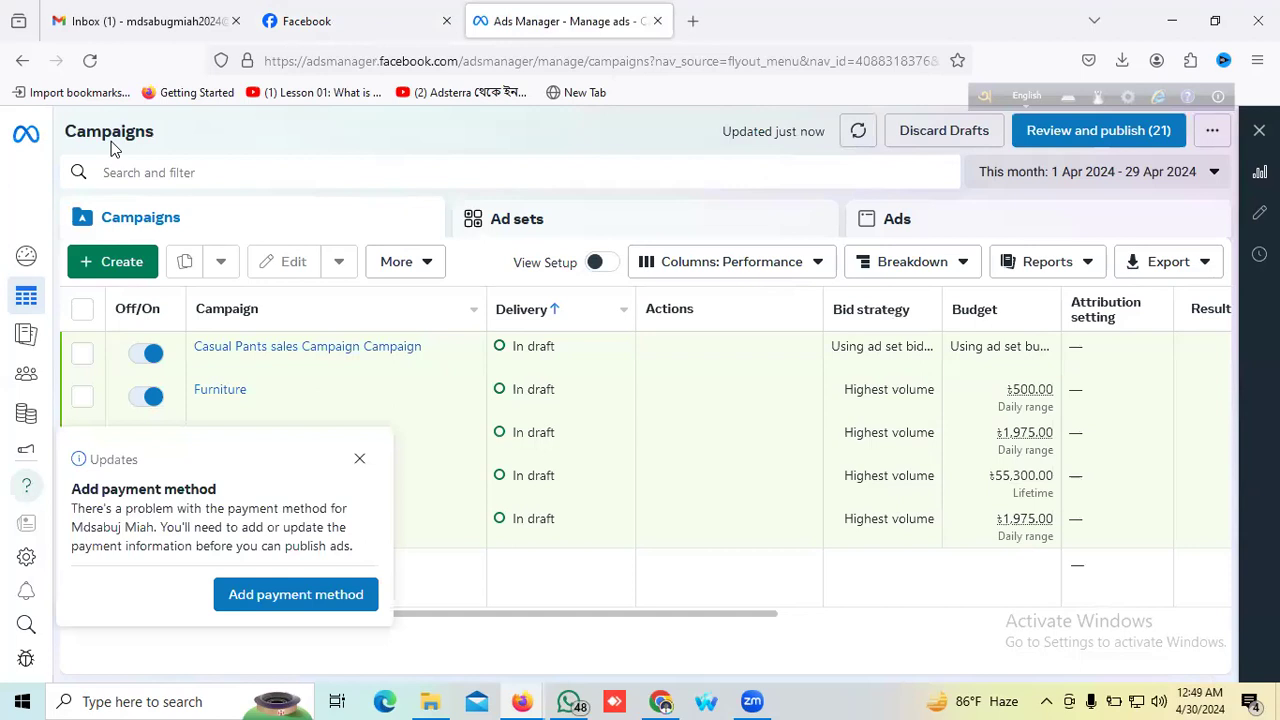
Step: Close the payment method notice over the campaign list and start creating a new campaign
{"action": "left_click", "coordinate": [360, 461]}
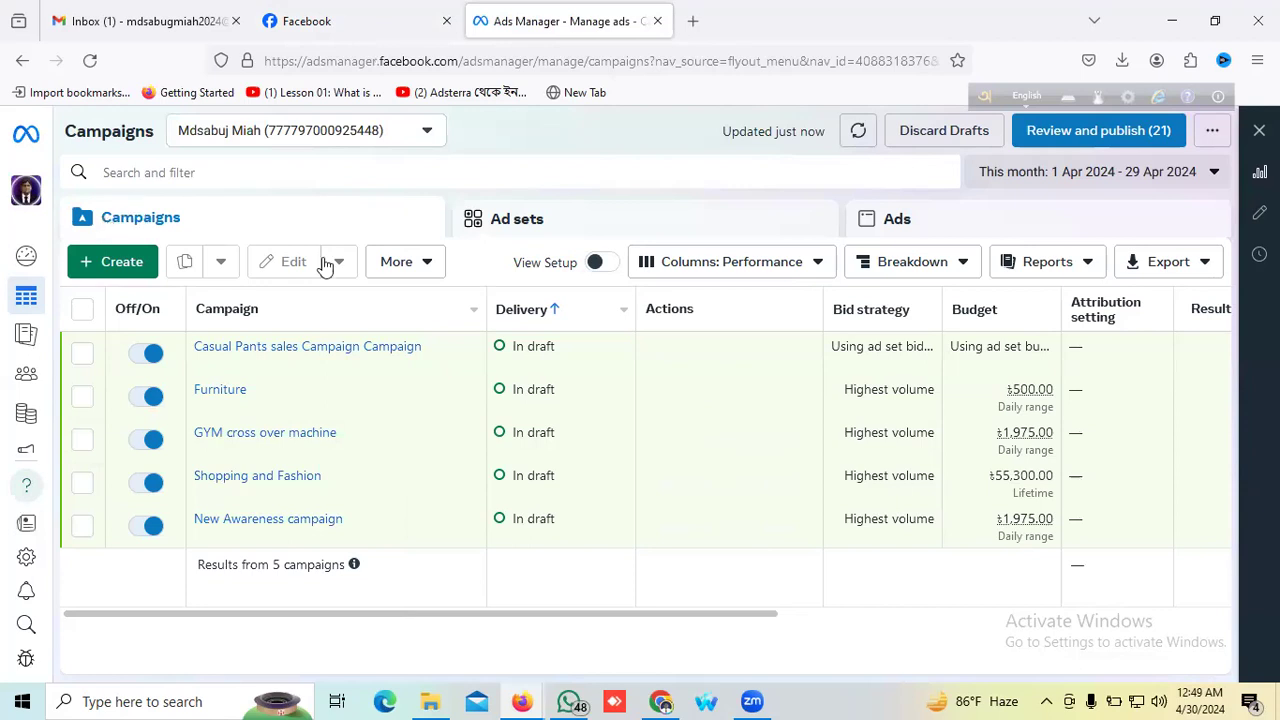
{"action": "left_click", "coordinate": [119, 259]}
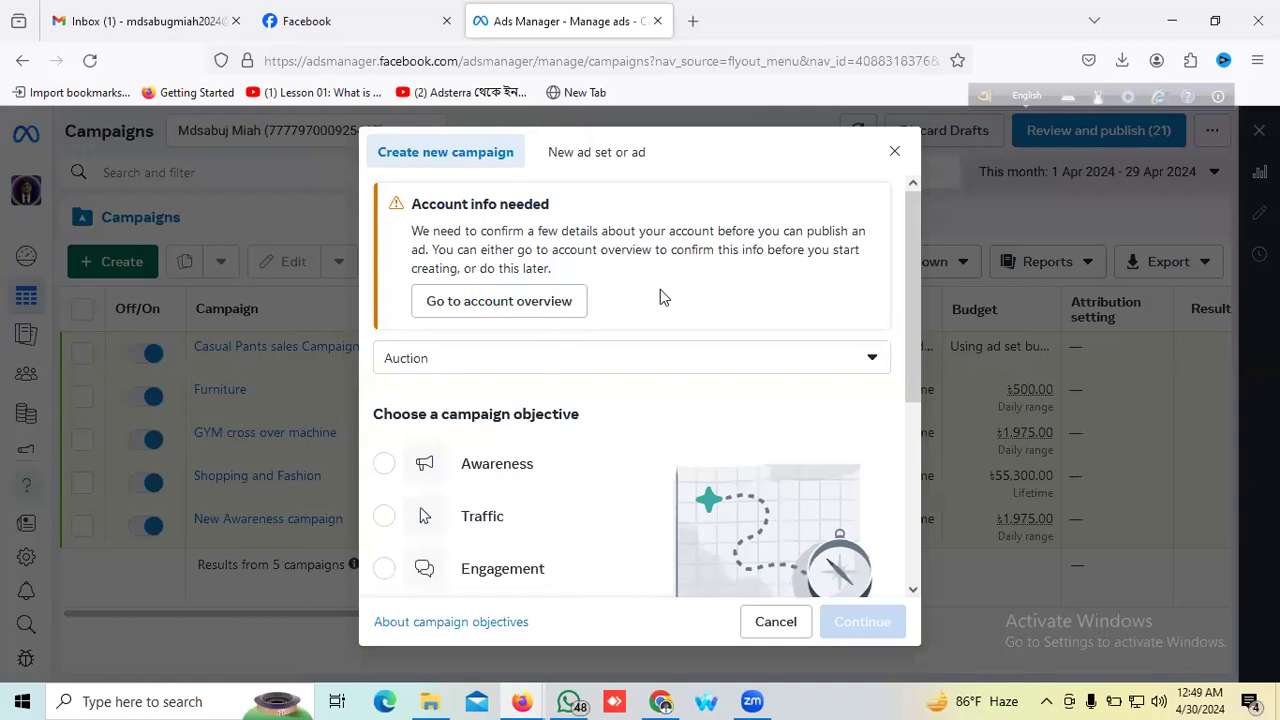
{"action": "scroll", "coordinate": [472, 251], "scroll_direction": "down", "scroll_amount": 1}
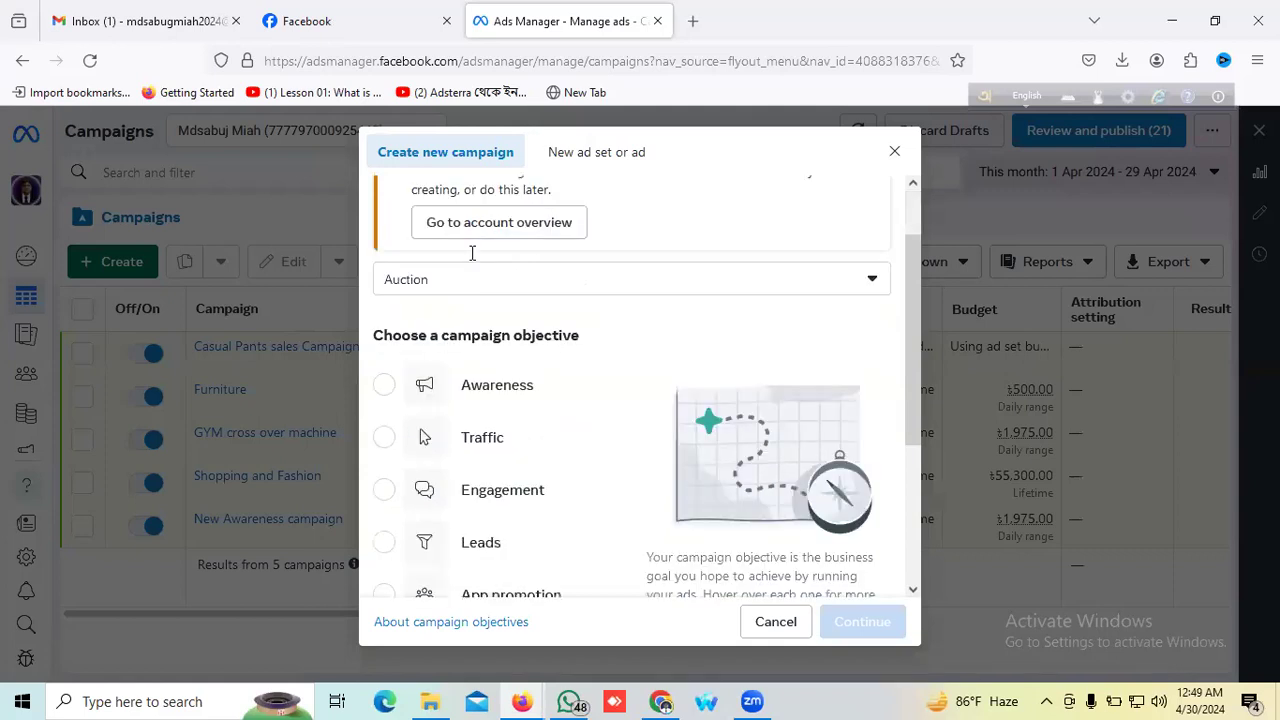
{"action": "scroll", "coordinate": [388, 172], "scroll_direction": "up", "scroll_amount": 1}
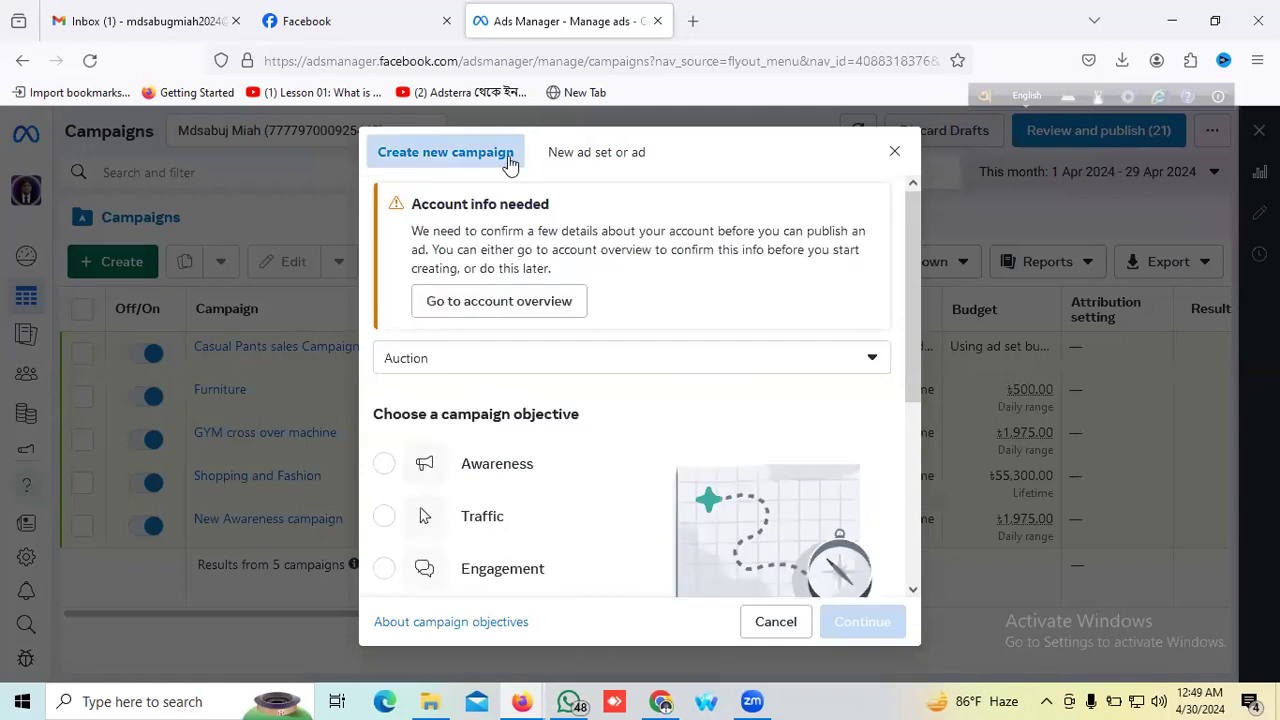
Step: Check the new ad set or ad option, return to new campaign creation and examine the campaign objectives
{"action": "left_click", "coordinate": [598, 156]}
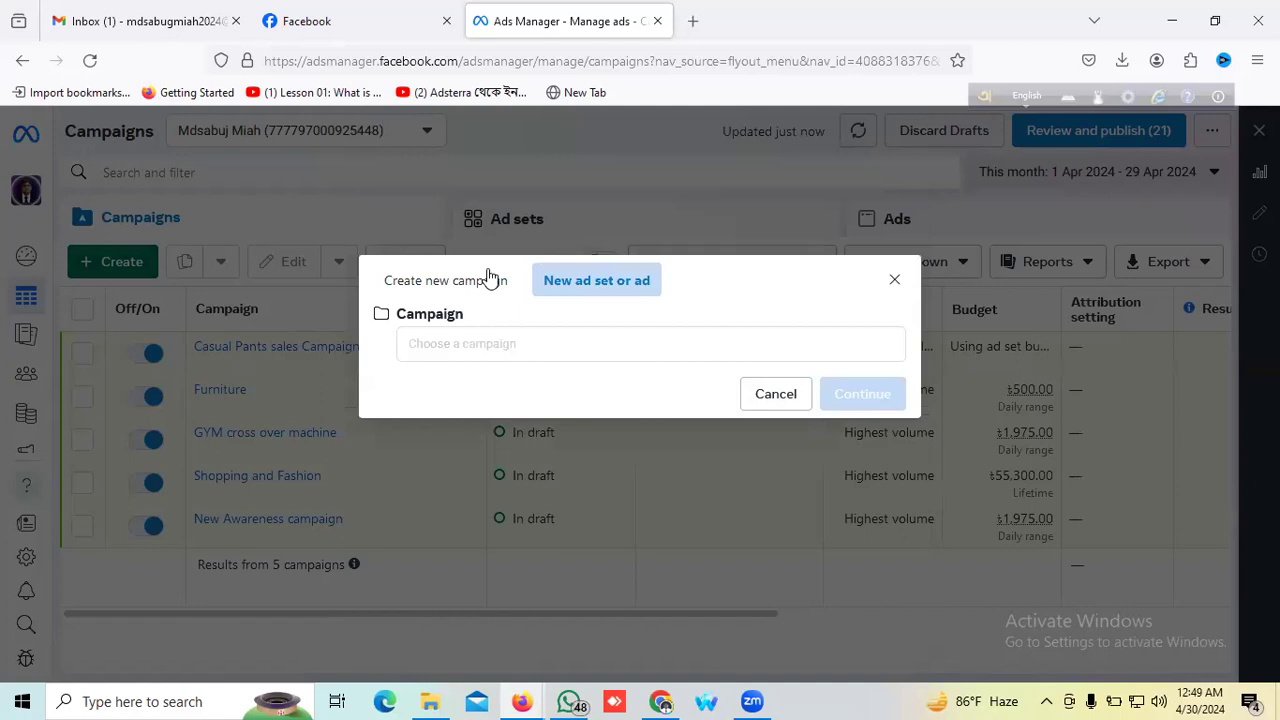
{"action": "left_click", "coordinate": [437, 282]}
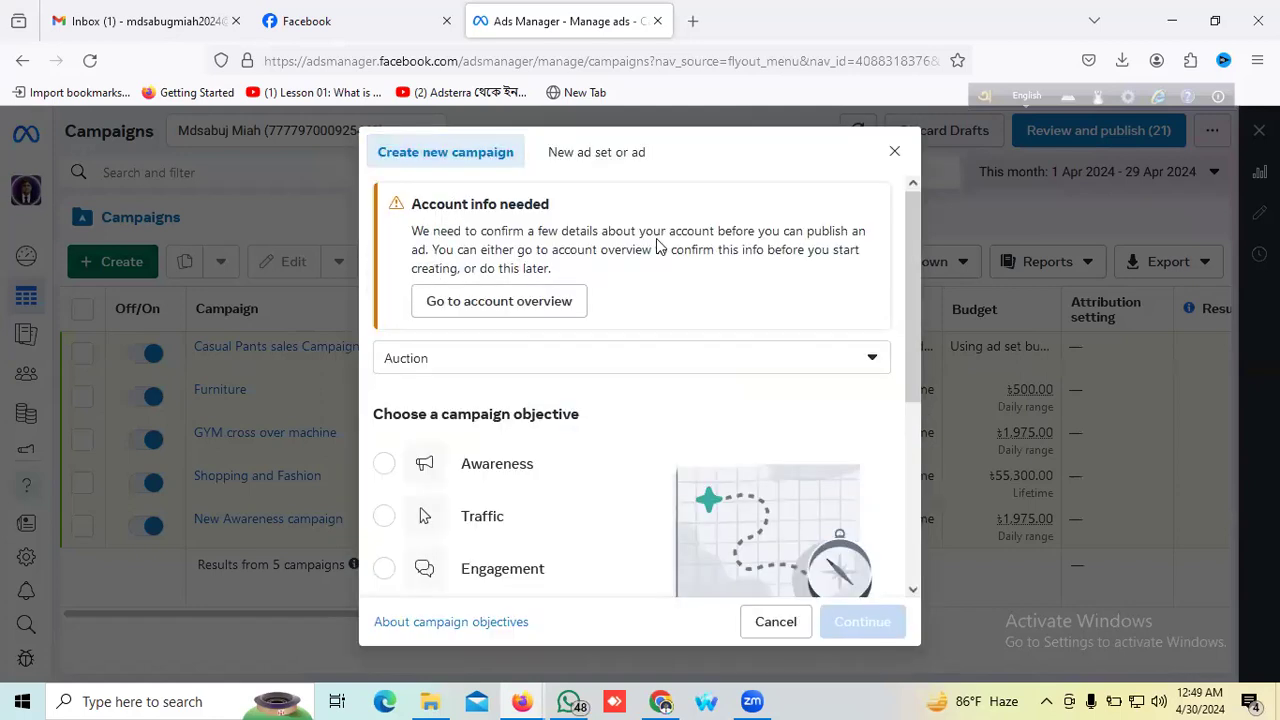
{"action": "scroll", "coordinate": [737, 205], "scroll_direction": "down", "scroll_amount": 1}
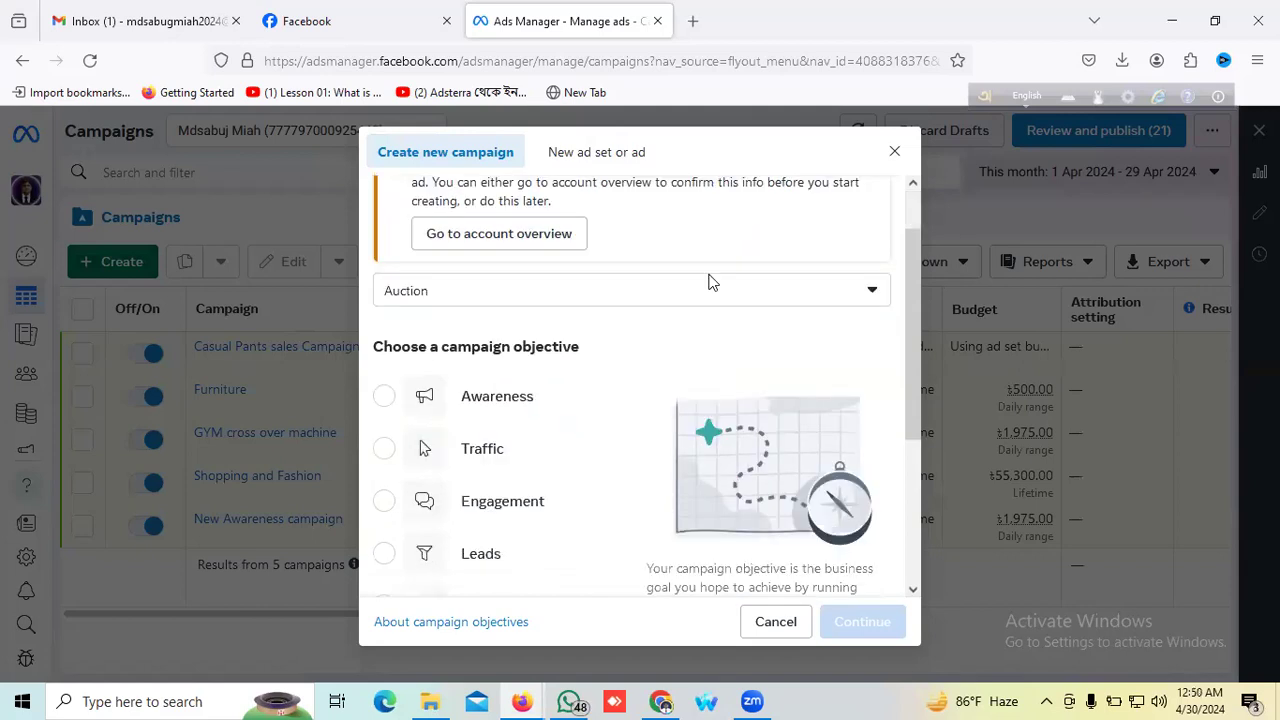
{"action": "scroll", "coordinate": [700, 280], "scroll_direction": "down", "scroll_amount": 2}
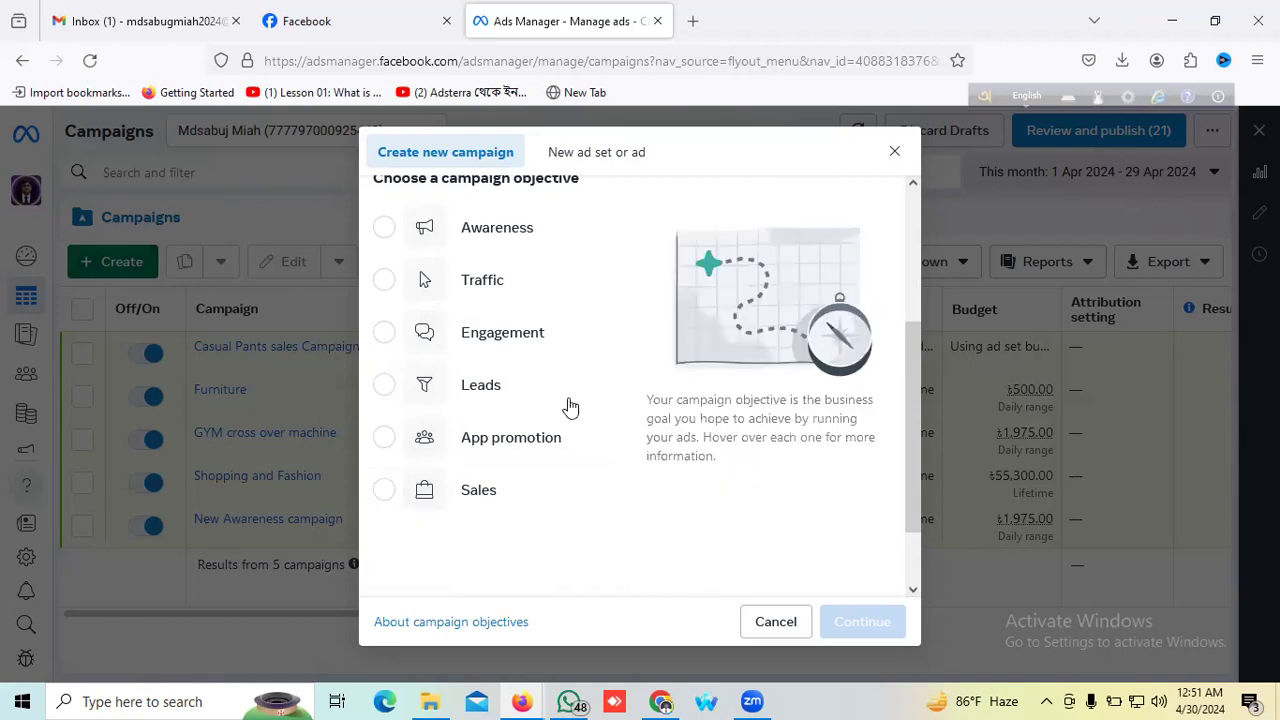
Step: Choose Awareness as the campaign objective and continue to the campaign editor
{"action": "scroll", "coordinate": [462, 262], "scroll_direction": "up", "scroll_amount": 1}
{"action": "scroll", "coordinate": [462, 262], "scroll_direction": "up", "scroll_amount": 1}
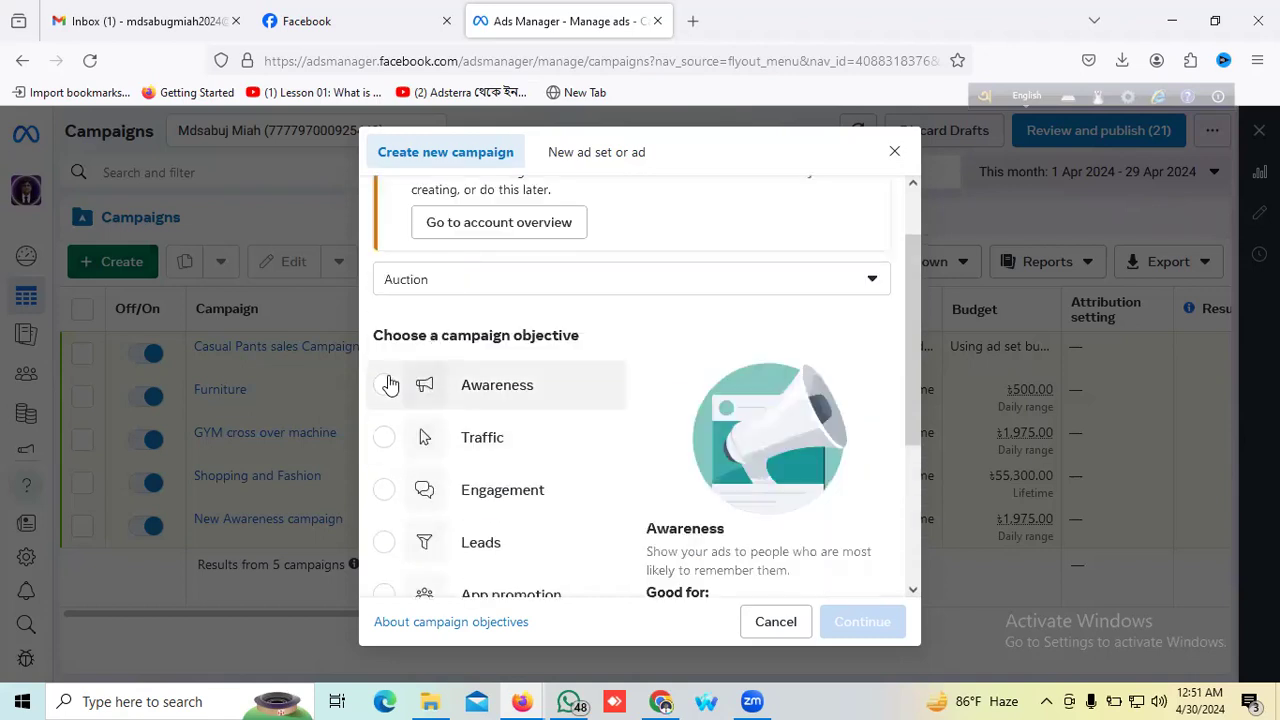
{"action": "left_click", "coordinate": [384, 387]}
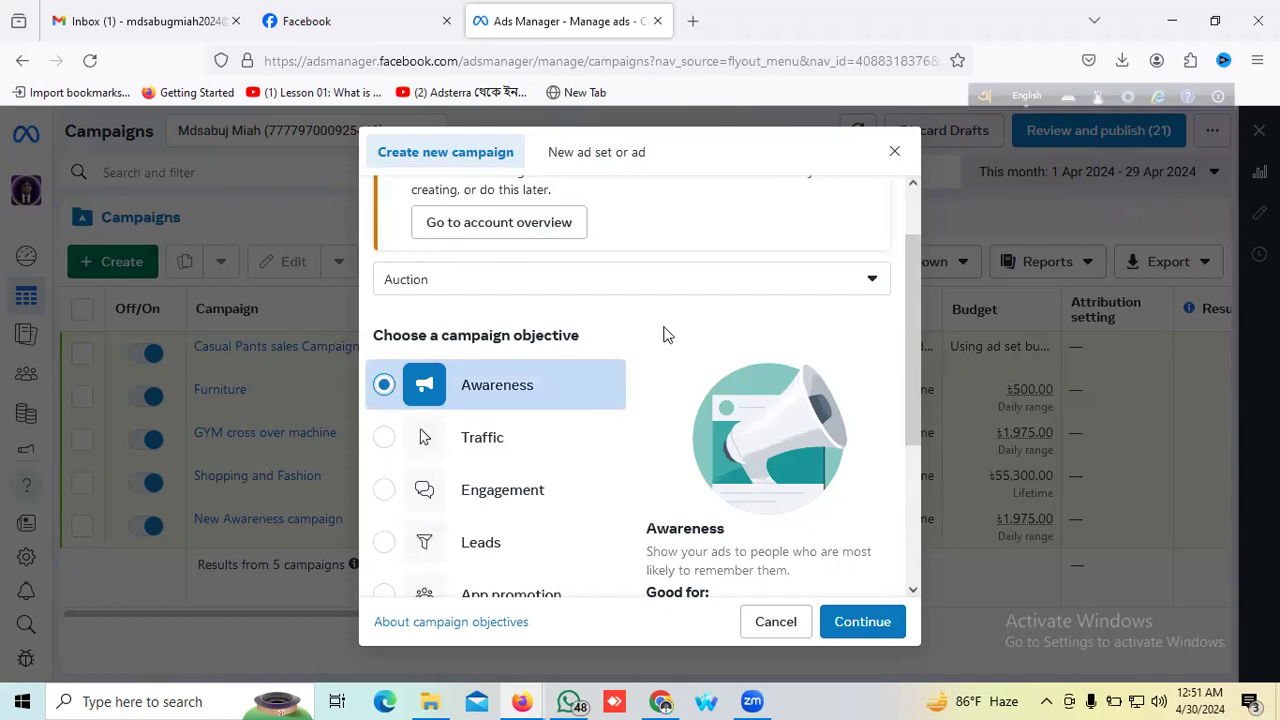
{"action": "scroll", "coordinate": [672, 333], "scroll_direction": "down", "scroll_amount": 1}
{"action": "scroll", "coordinate": [672, 333], "scroll_direction": "down", "scroll_amount": 1}
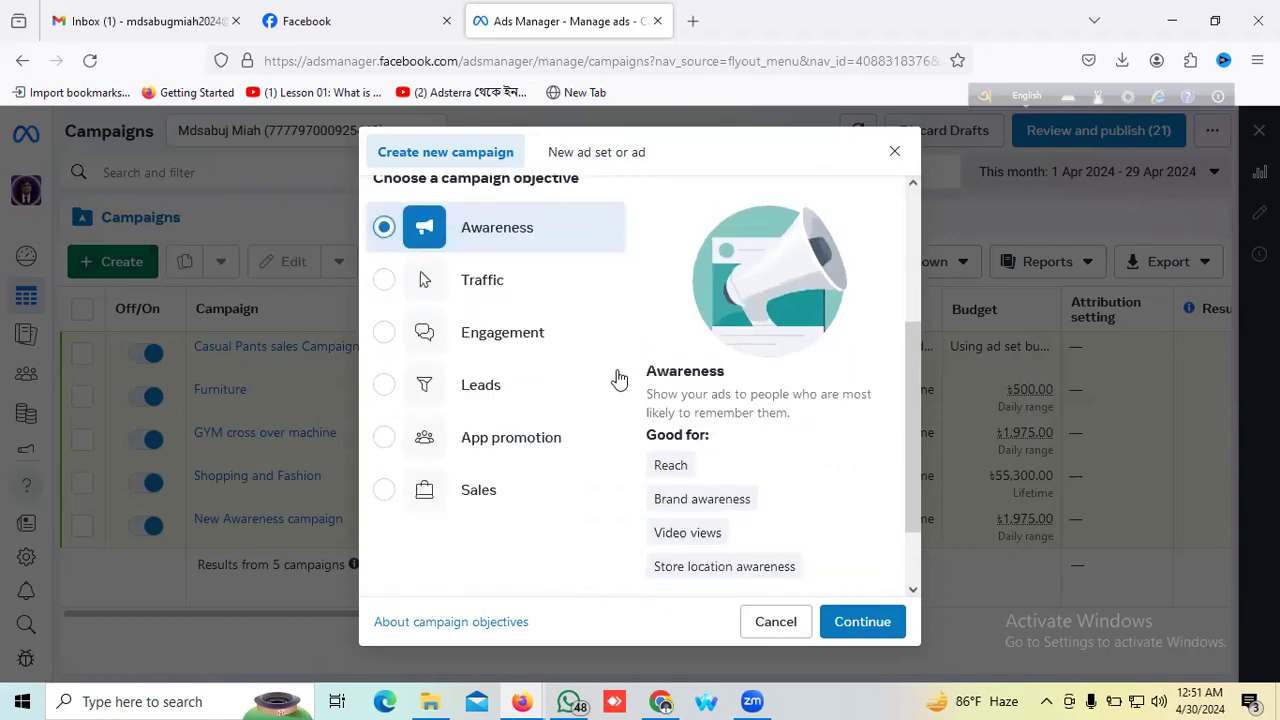
{"action": "left_click", "coordinate": [866, 622]}
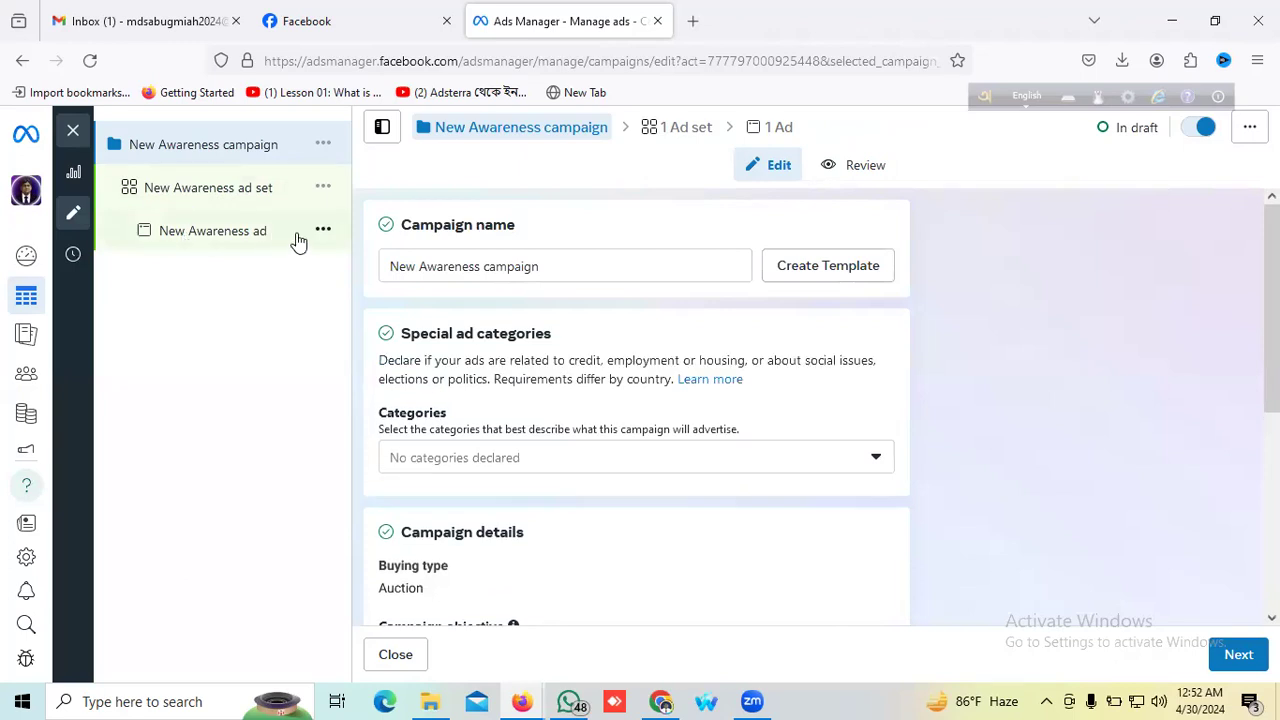
{"action": "left_click", "coordinate": [359, 418]}
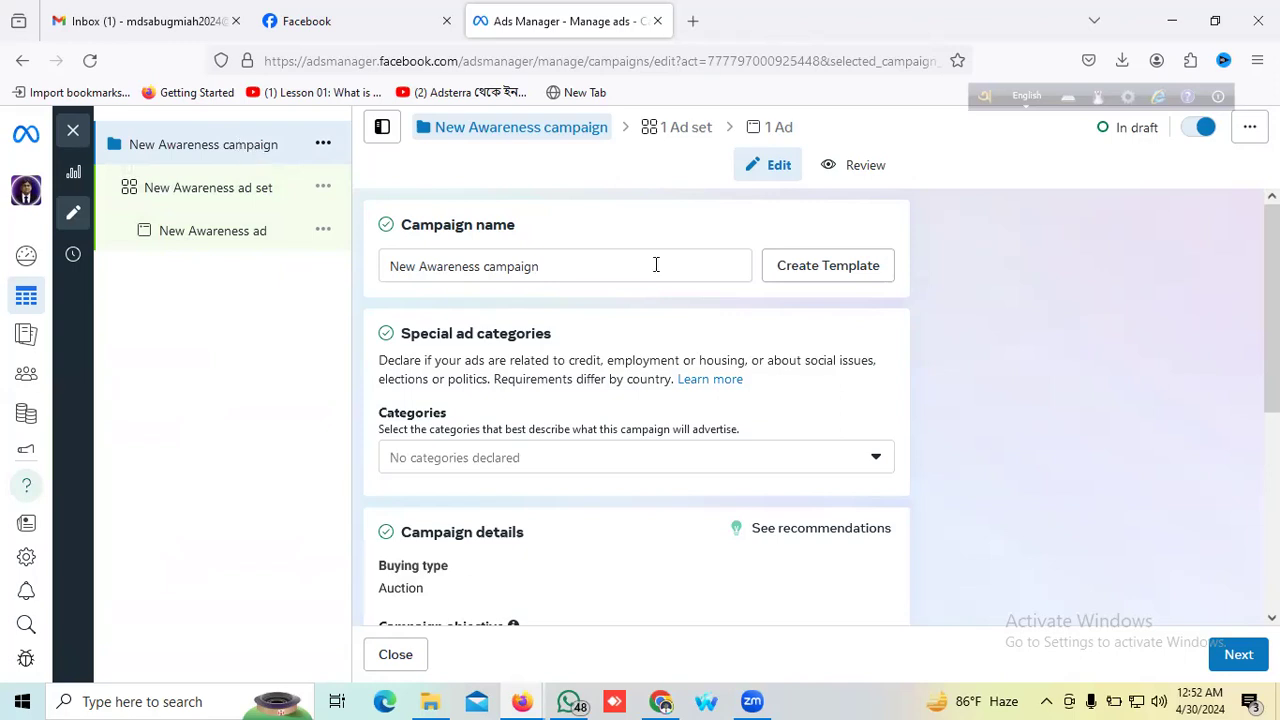
Step: Replace the default campaign name with "Consumer Electronics"
{"action": "left_click", "coordinate": [588, 270]}
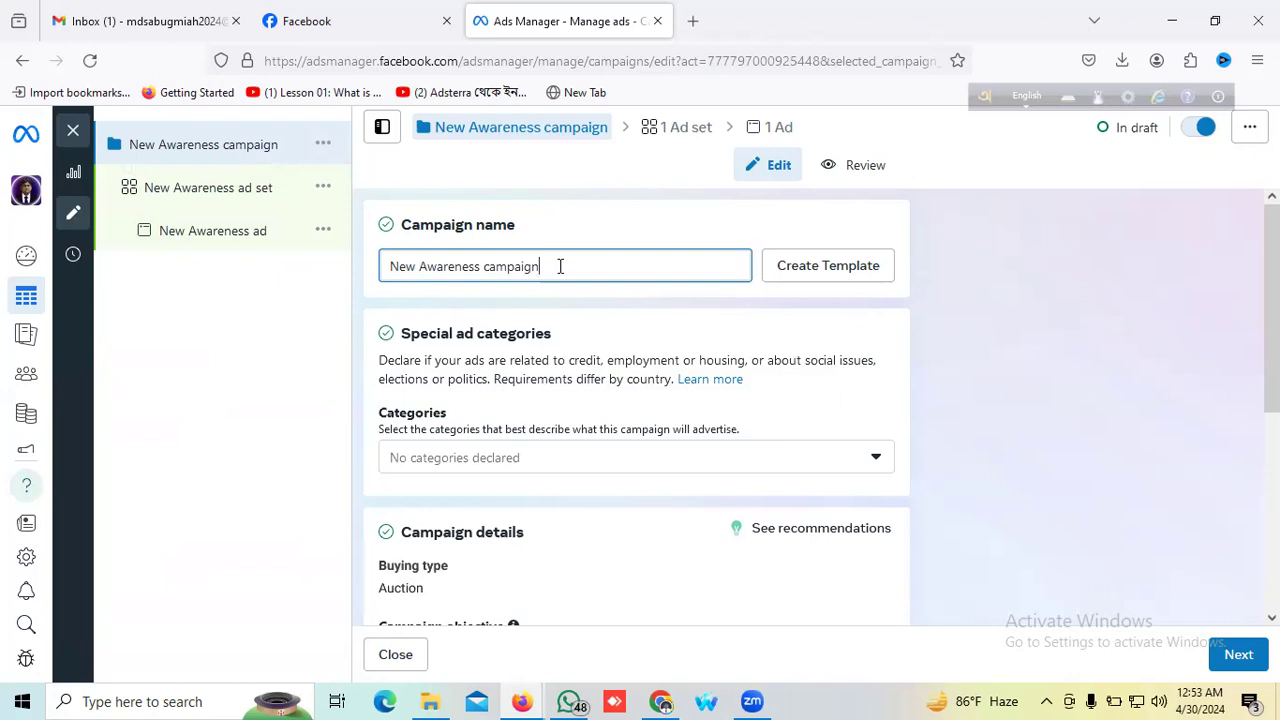
{"action": "left_click_drag", "start_coordinate": [560, 266], "coordinate": [400, 264]}
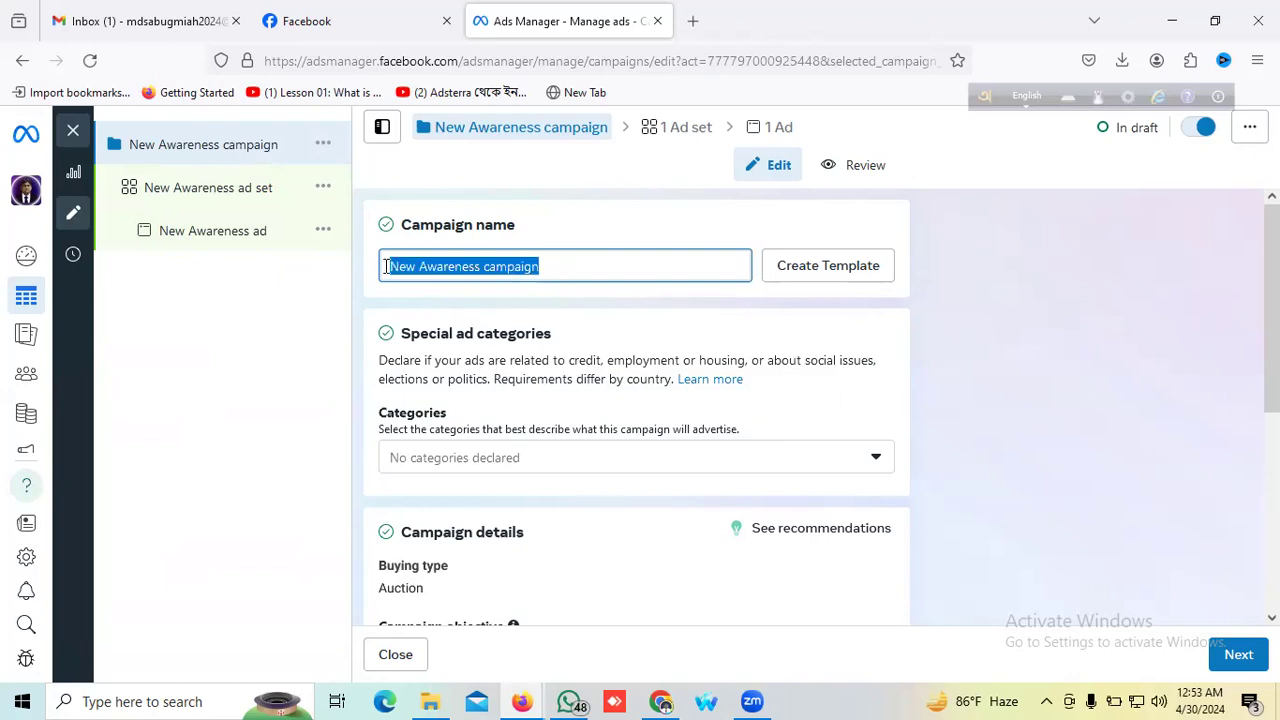
{"action": "key", "text": "BackSpace"}
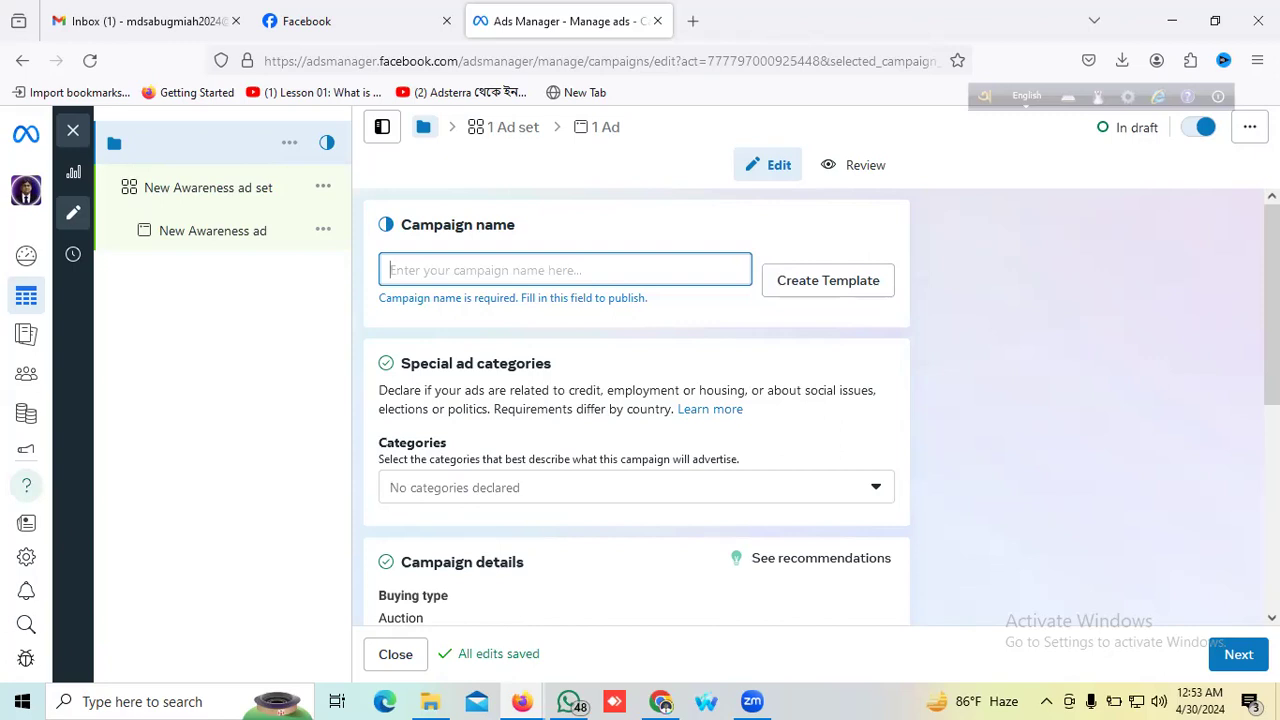
{"action": "type", "text": "C"}
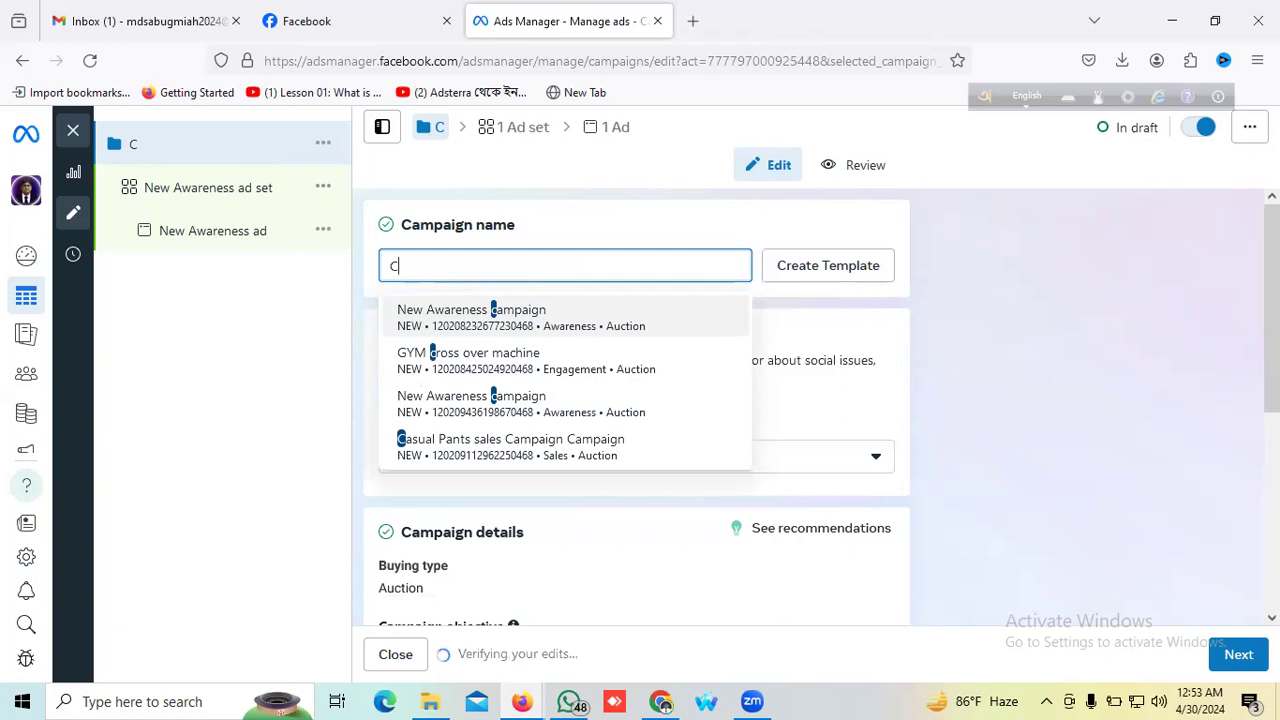
{"action": "type", "text": "o"}
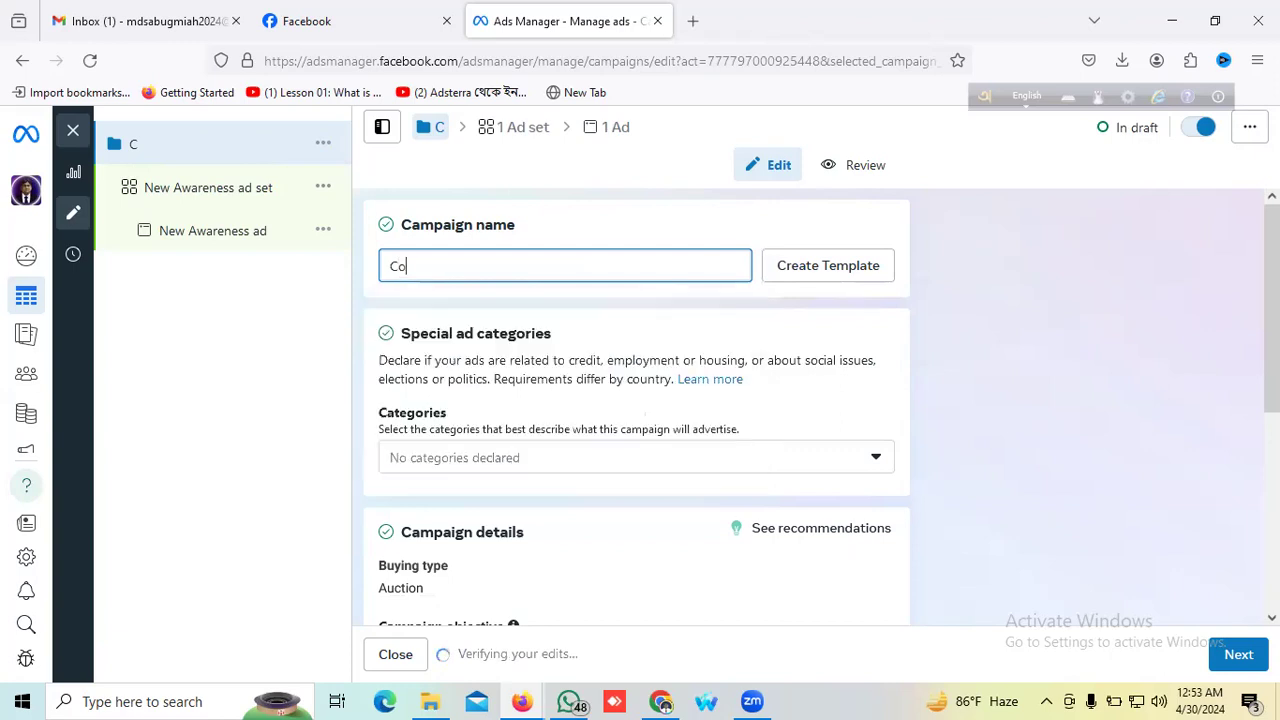
{"action": "type", "text": "n"}
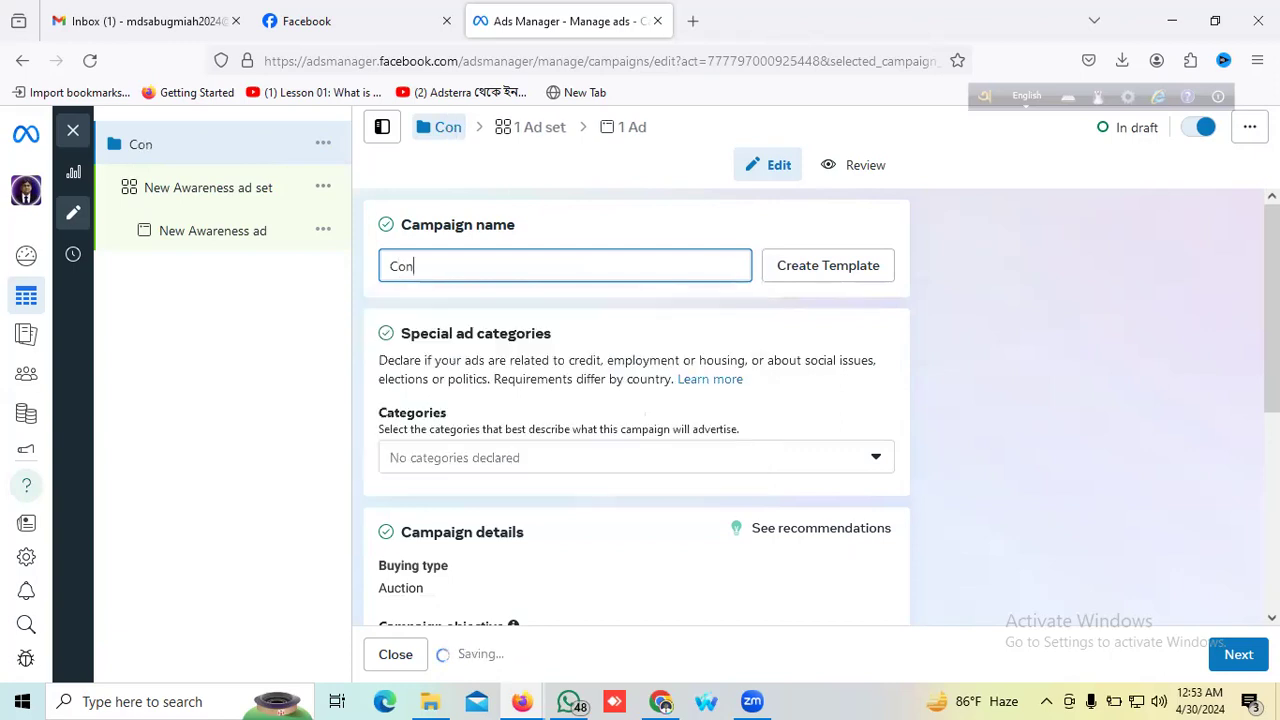
{"action": "type", "text": "su"}
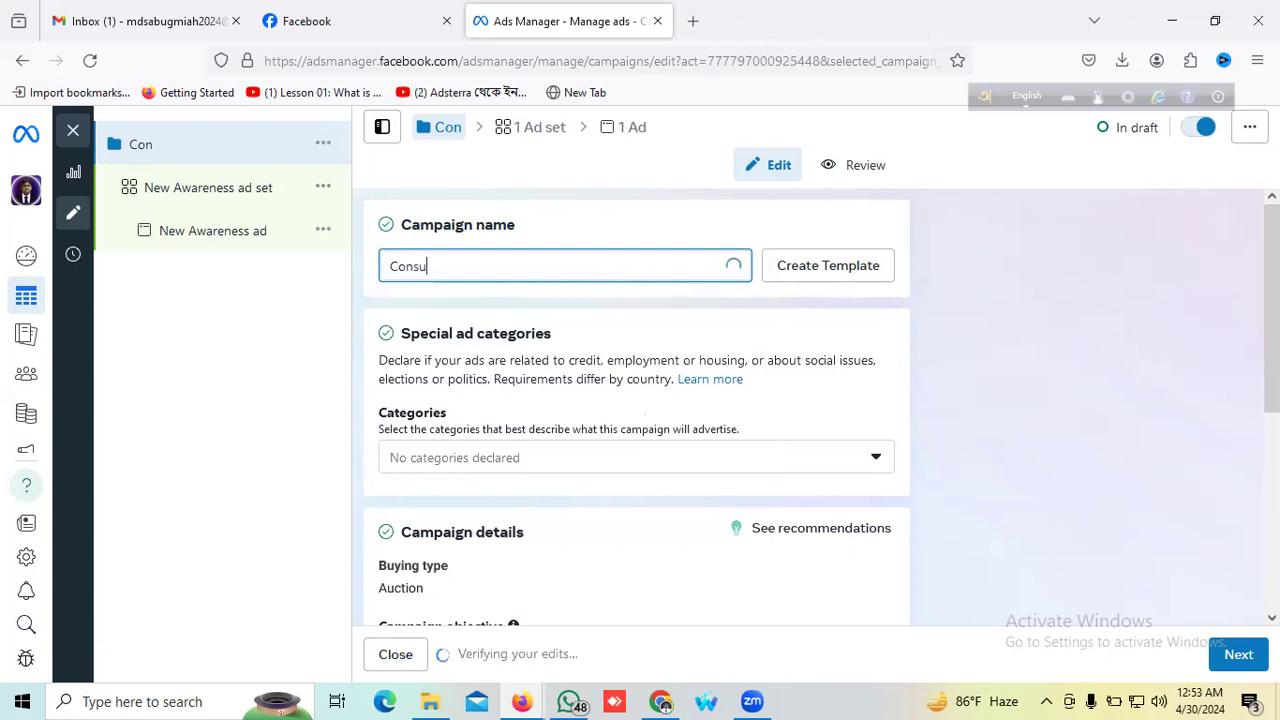
{"action": "type", "text": "mer E"}
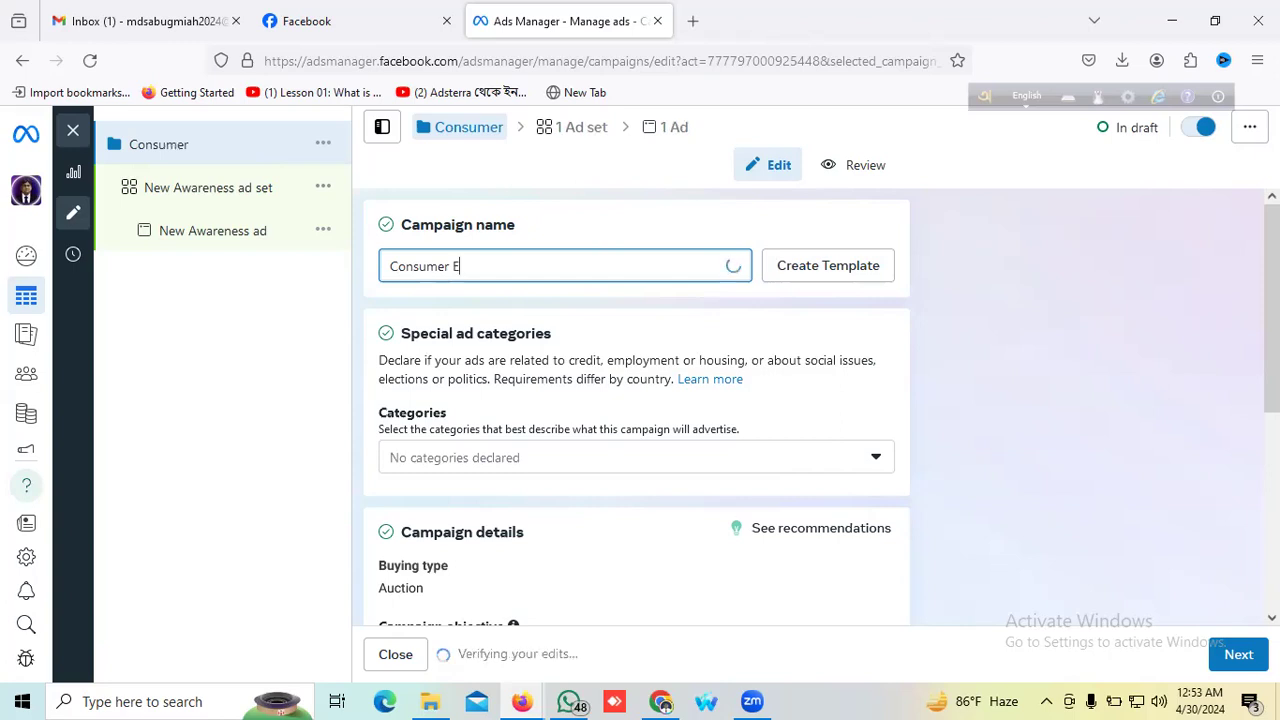
{"action": "type", "text": "l"}
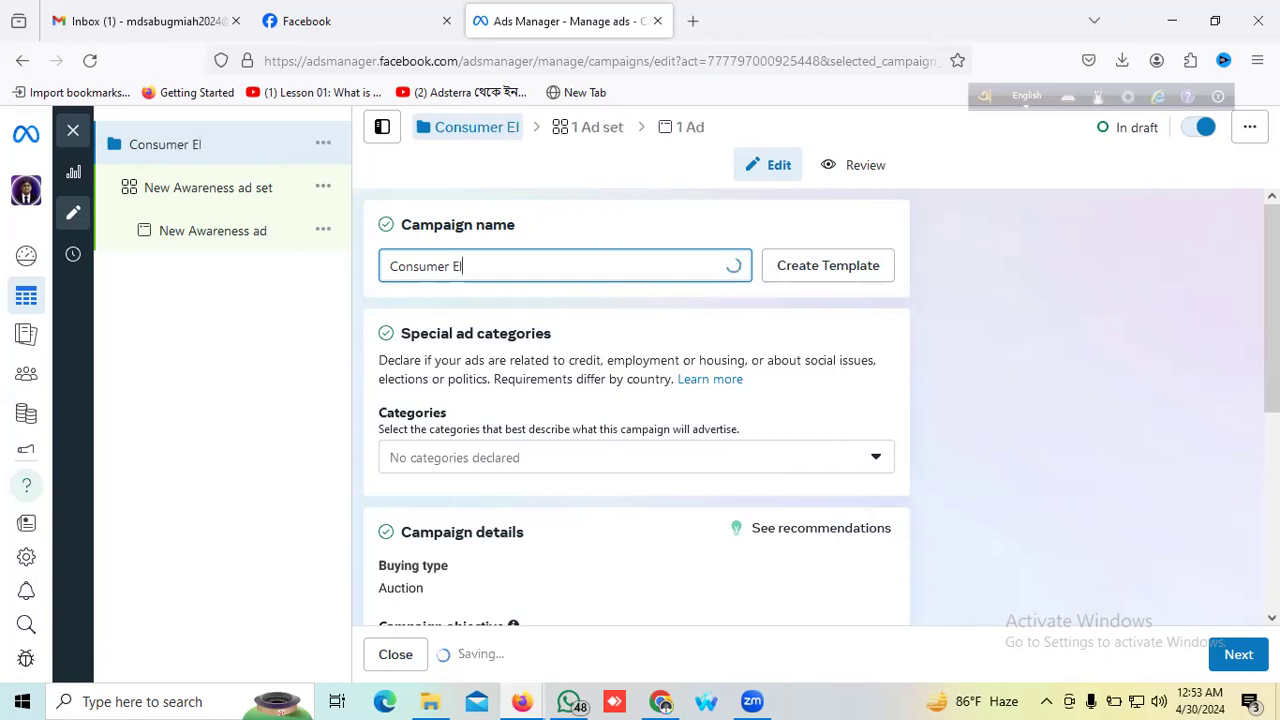
{"action": "type", "text": "ec"}
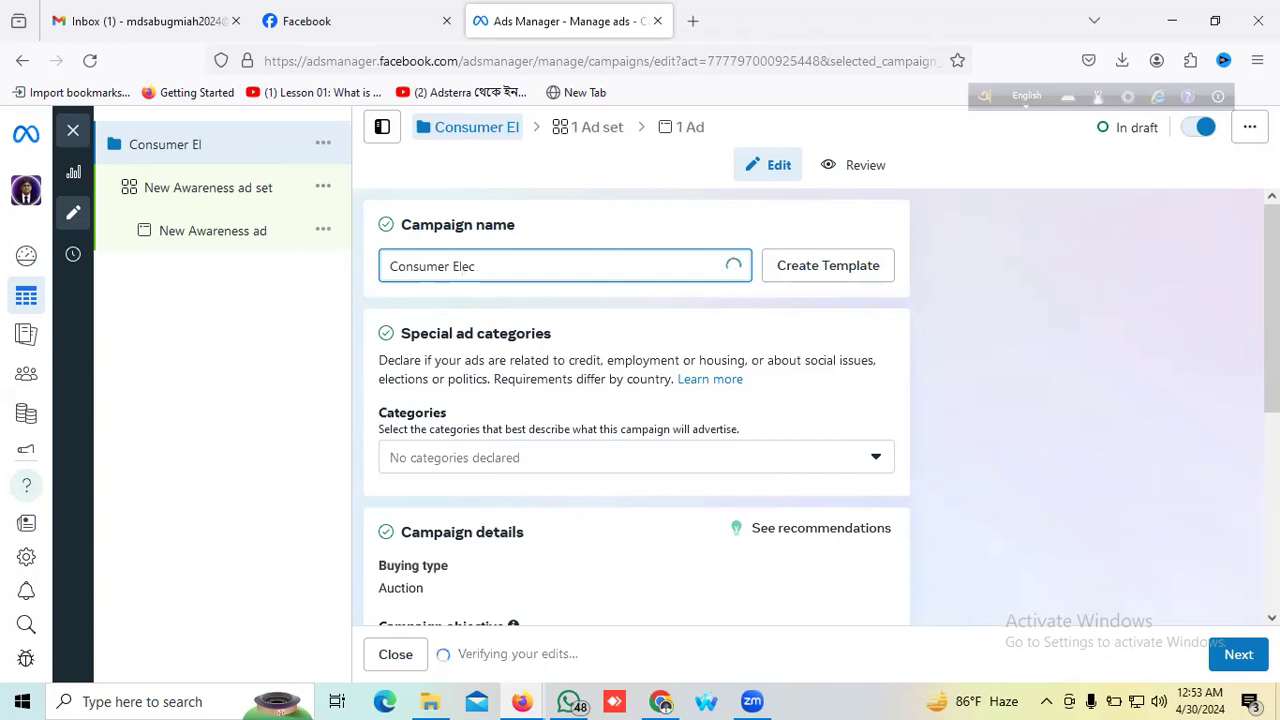
{"action": "type", "text": "tr"}
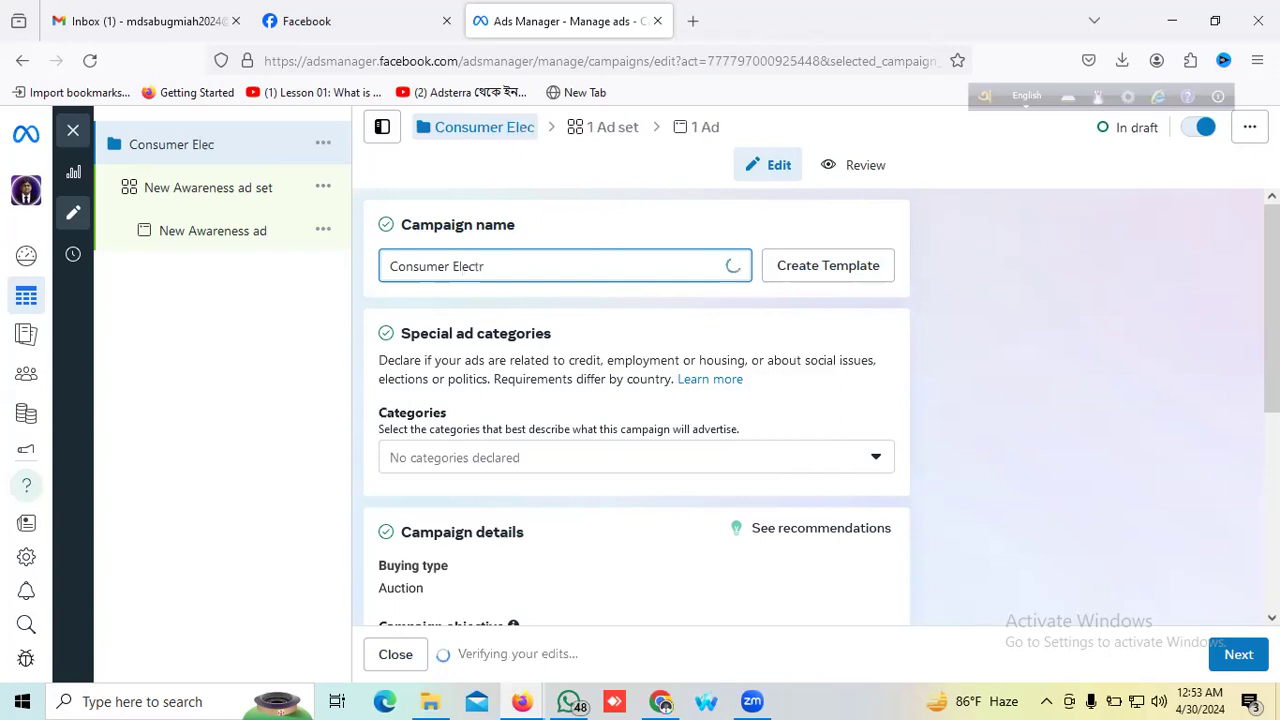
{"action": "type", "text": "on"}
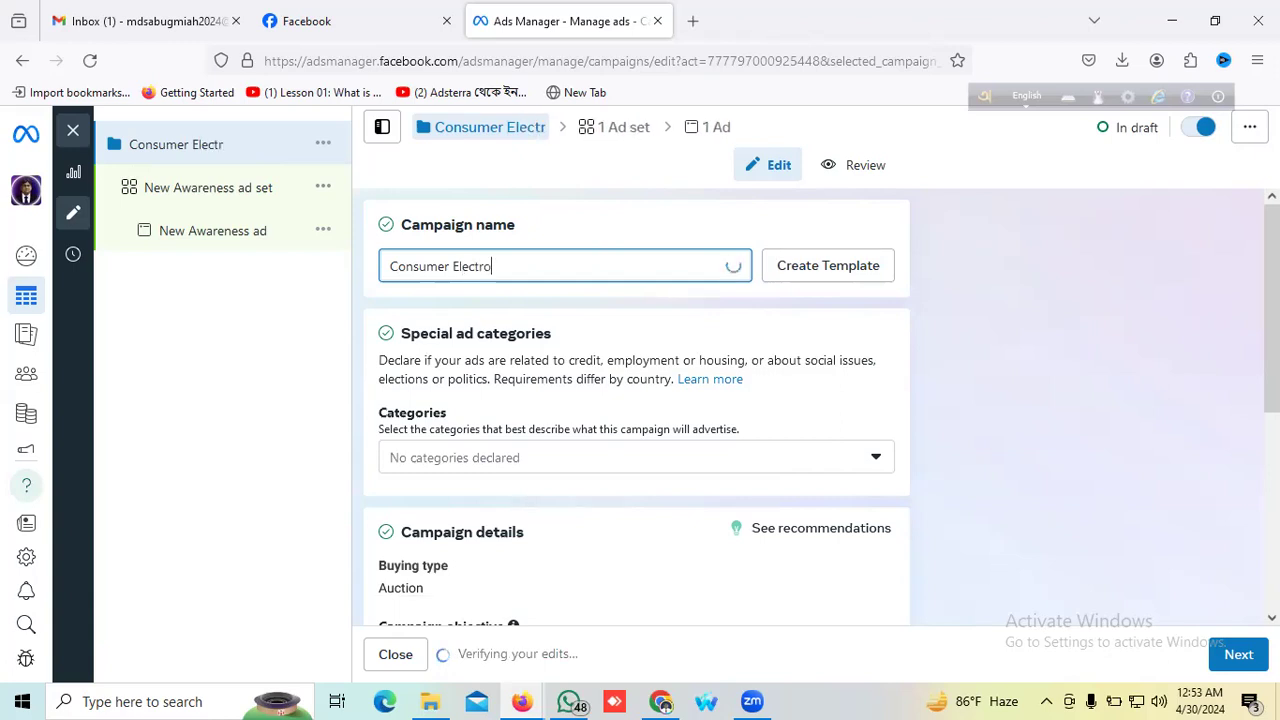
{"action": "type", "text": "ic"}
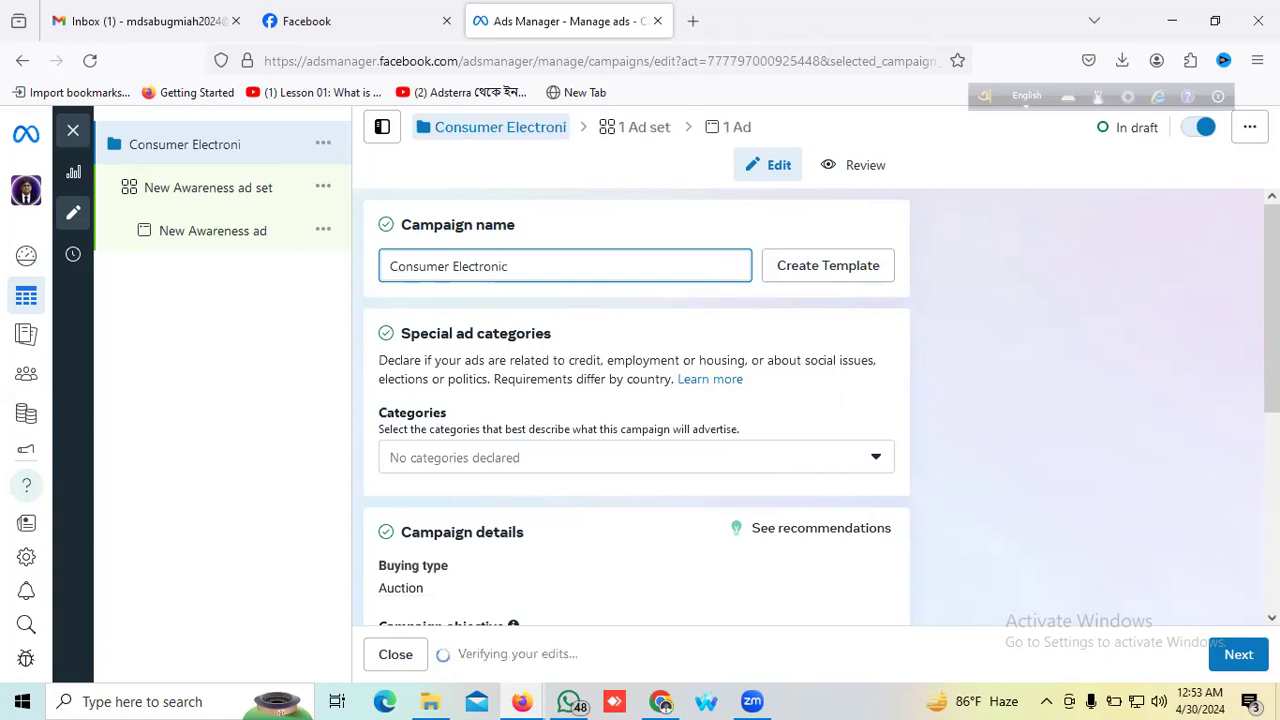
{"action": "type", "text": "s"}
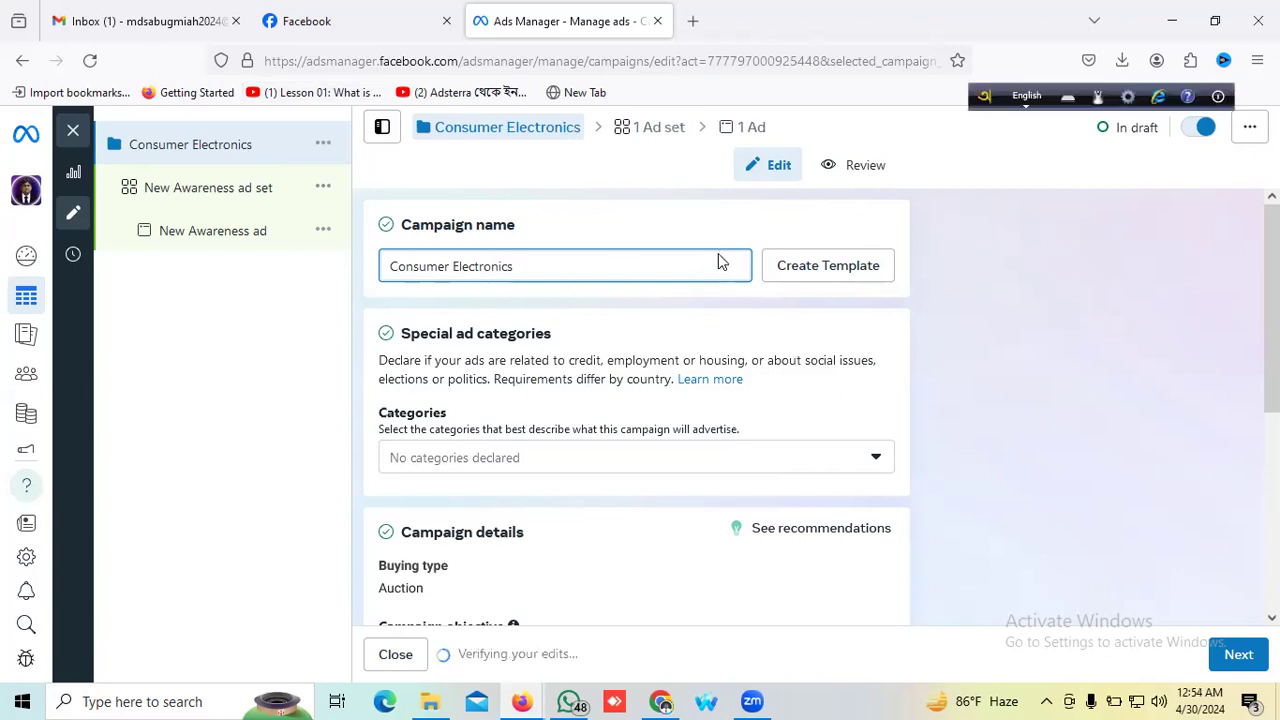
Step: Examine the available special ad categories without declaring any, and return to the campaign name
{"action": "scroll", "coordinate": [717, 256], "scroll_direction": "down", "scroll_amount": 1}
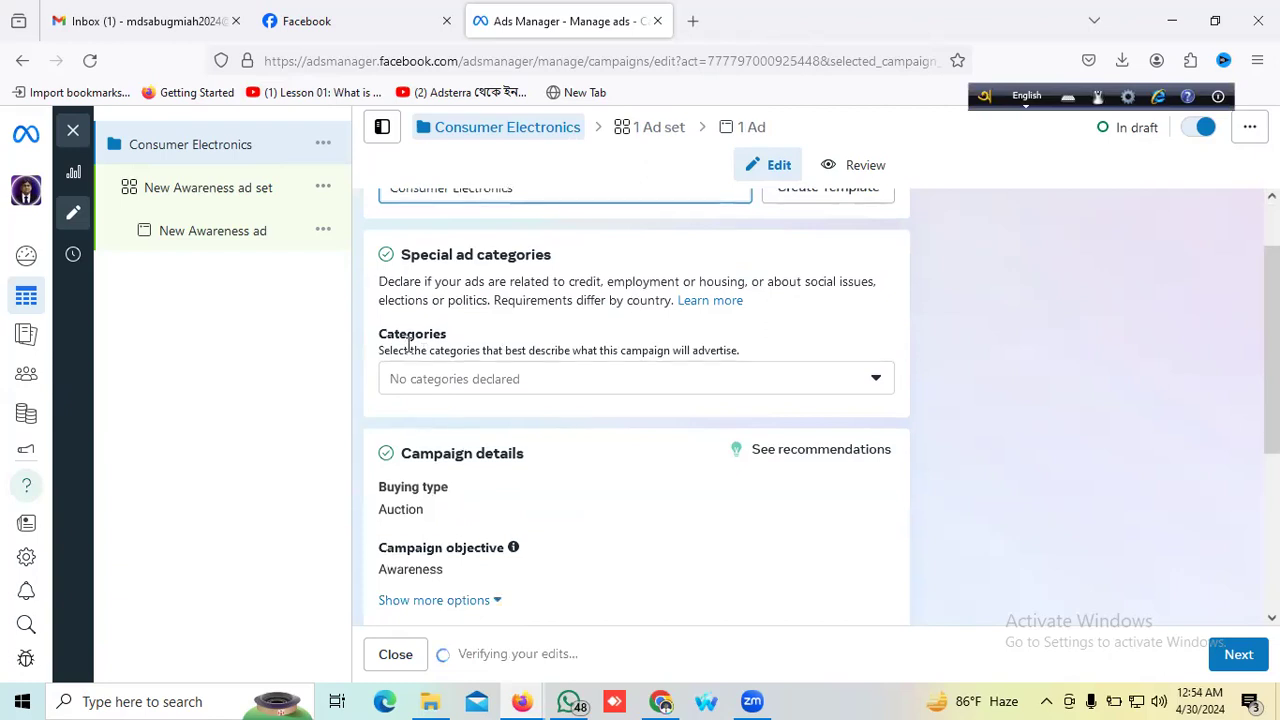
{"action": "left_click", "coordinate": [877, 381]}
{"action": "scroll", "coordinate": [423, 483], "scroll_direction": "down", "scroll_amount": 2}
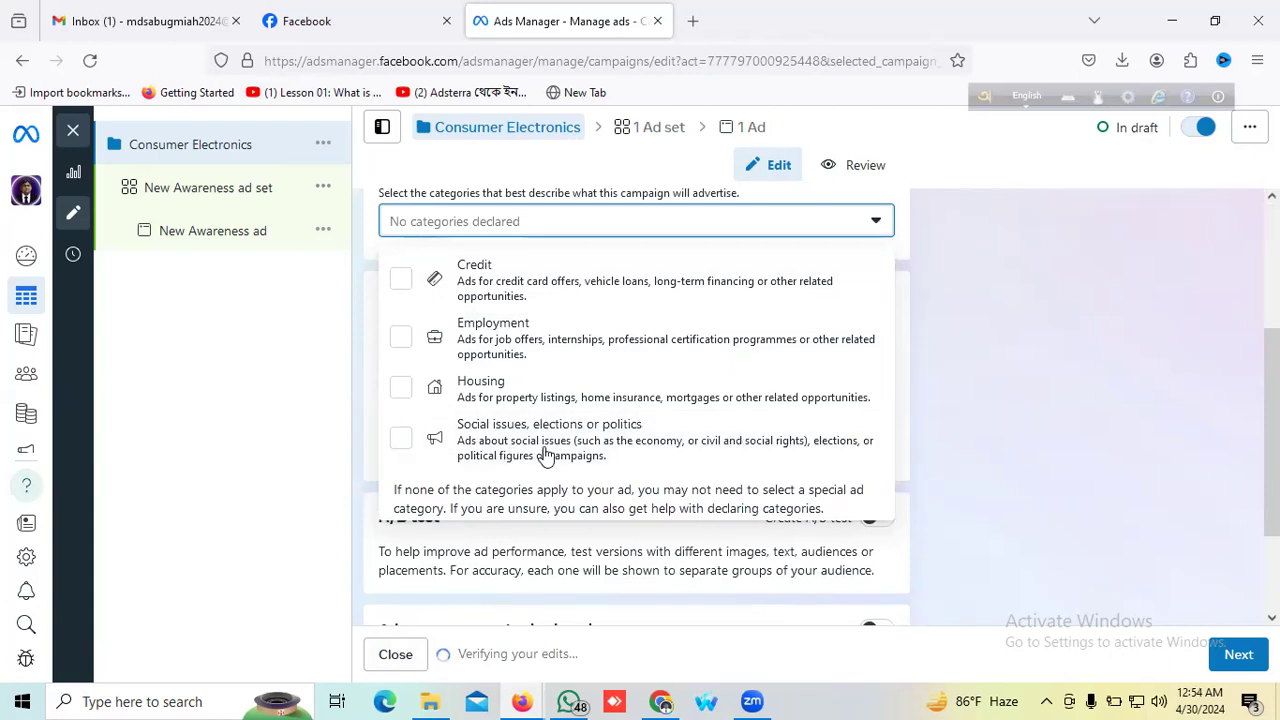
{"action": "left_click", "coordinate": [1059, 321]}
{"action": "scroll", "coordinate": [521, 386], "scroll_direction": "up", "scroll_amount": 2}
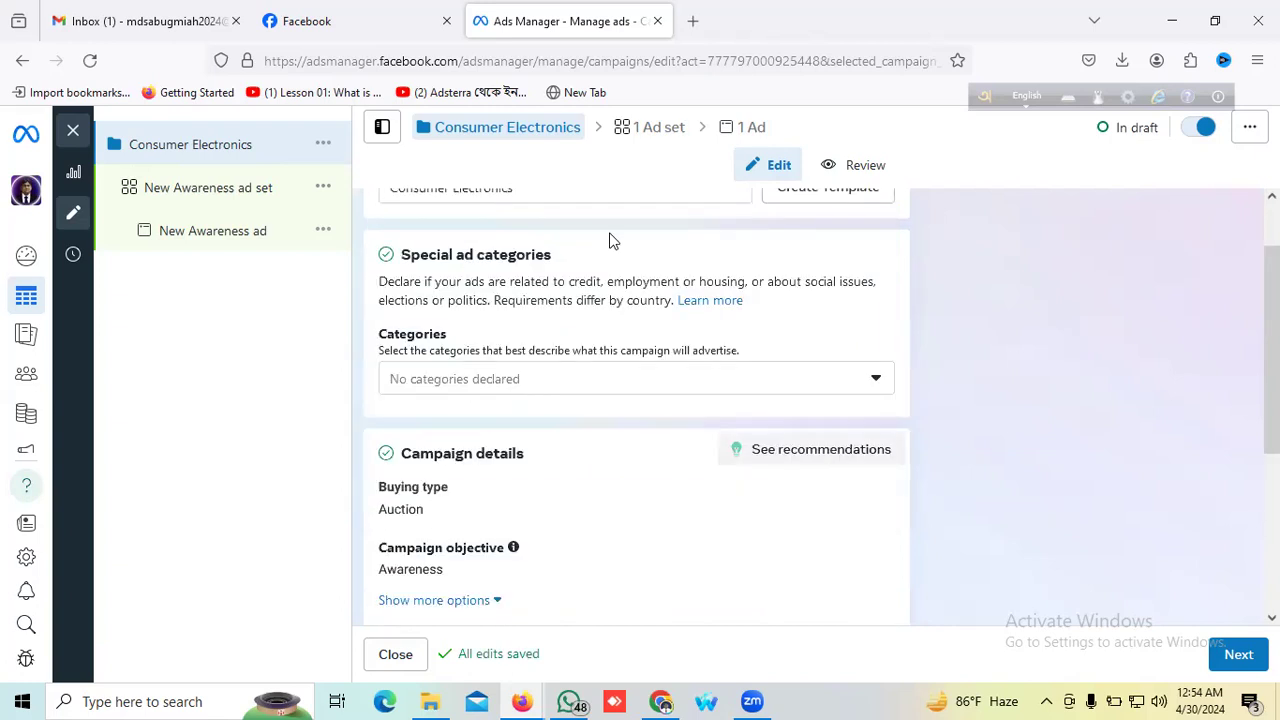
{"action": "scroll", "coordinate": [520, 280], "scroll_direction": "up", "scroll_amount": 1}
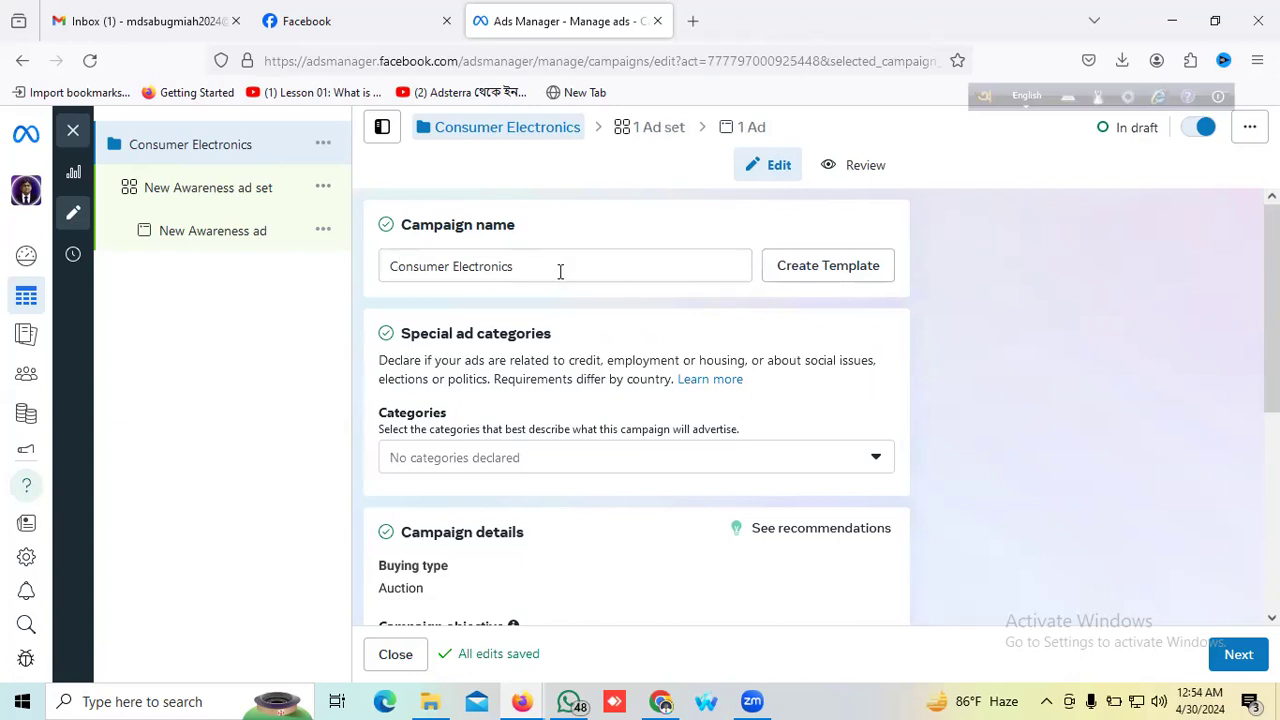
Step: Open the buying type in the campaign details for editing and check its options, keeping Auction
{"action": "scroll", "coordinate": [560, 271], "scroll_direction": "down", "scroll_amount": 3}
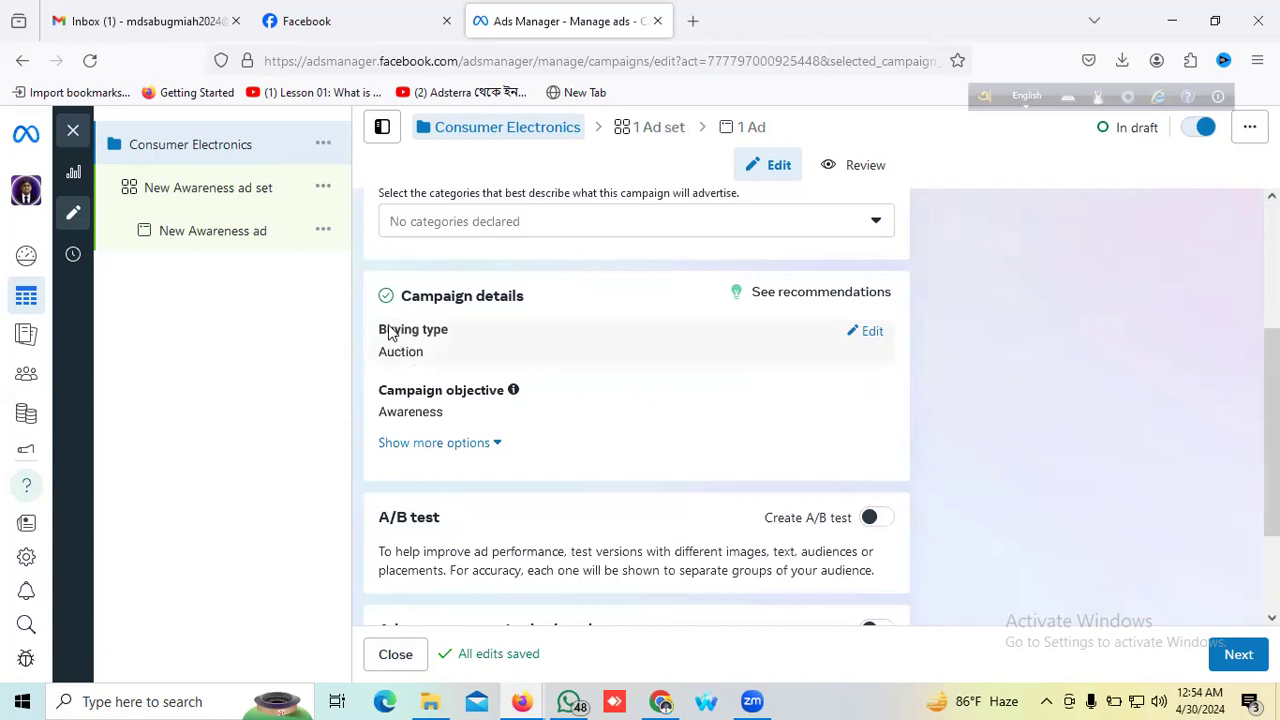
{"action": "left_click", "coordinate": [860, 335]}
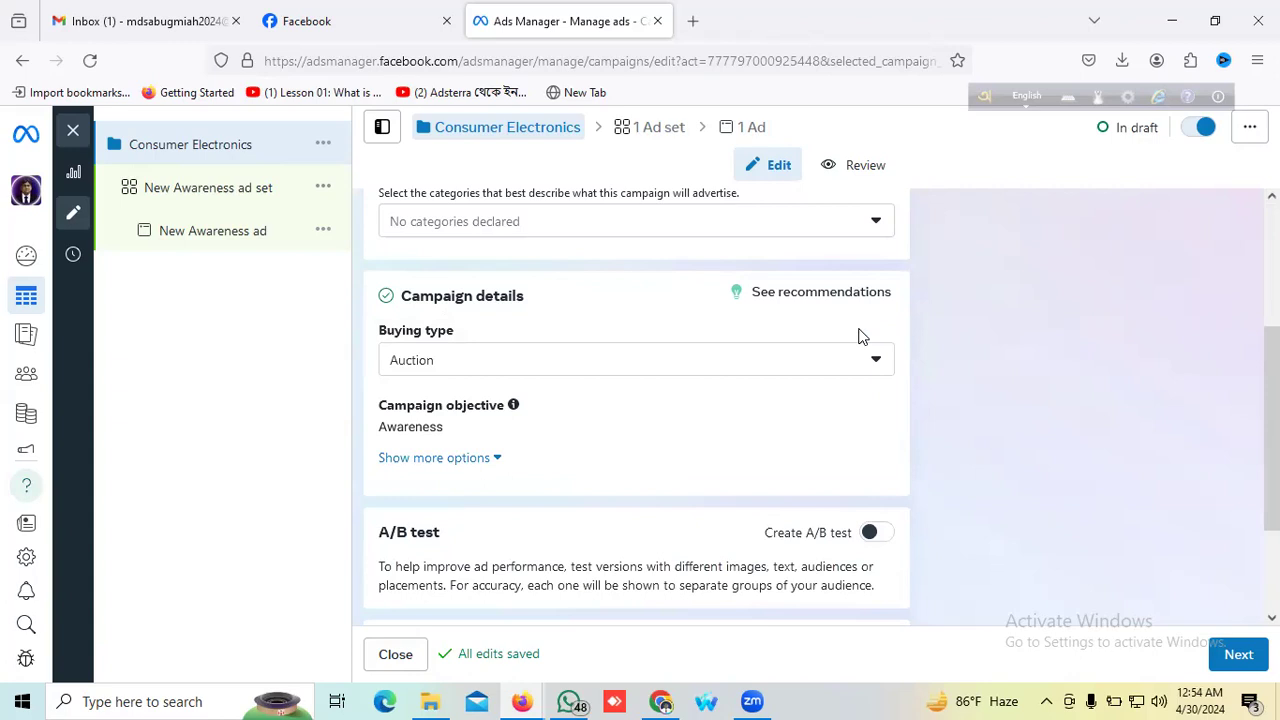
{"action": "scroll", "coordinate": [872, 294], "scroll_direction": "down", "scroll_amount": 1}
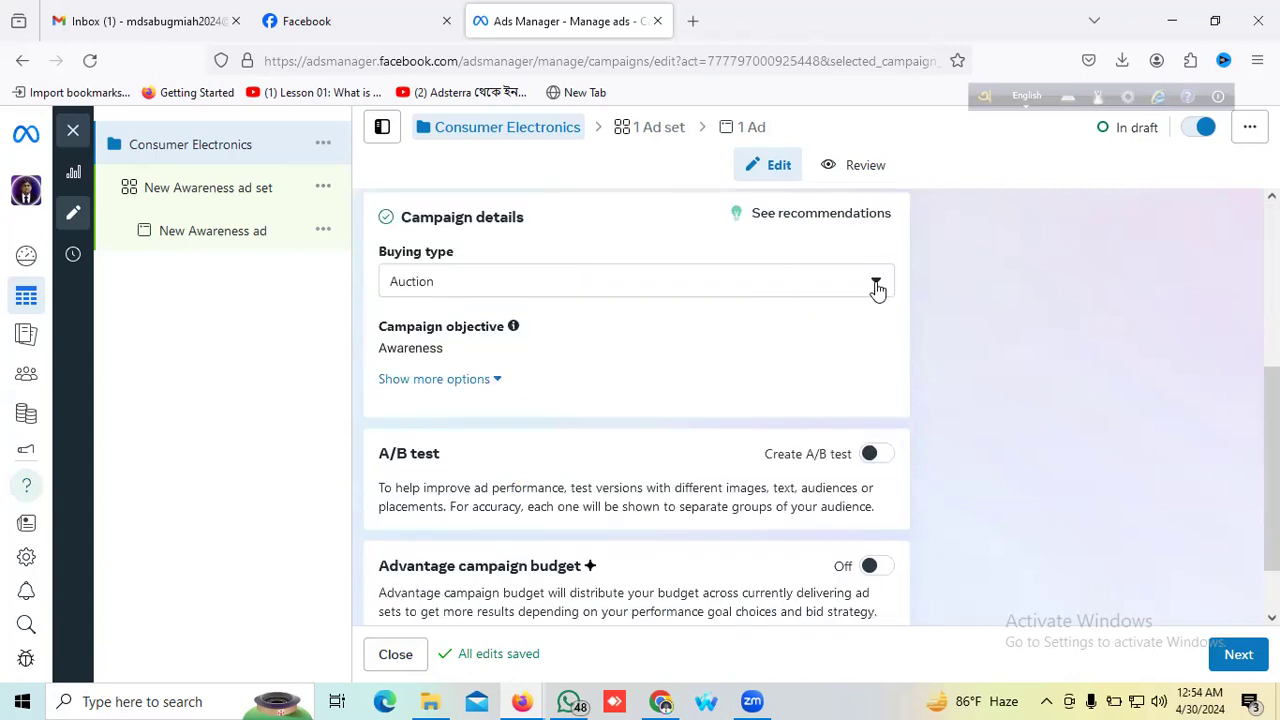
{"action": "left_click", "coordinate": [876, 287]}
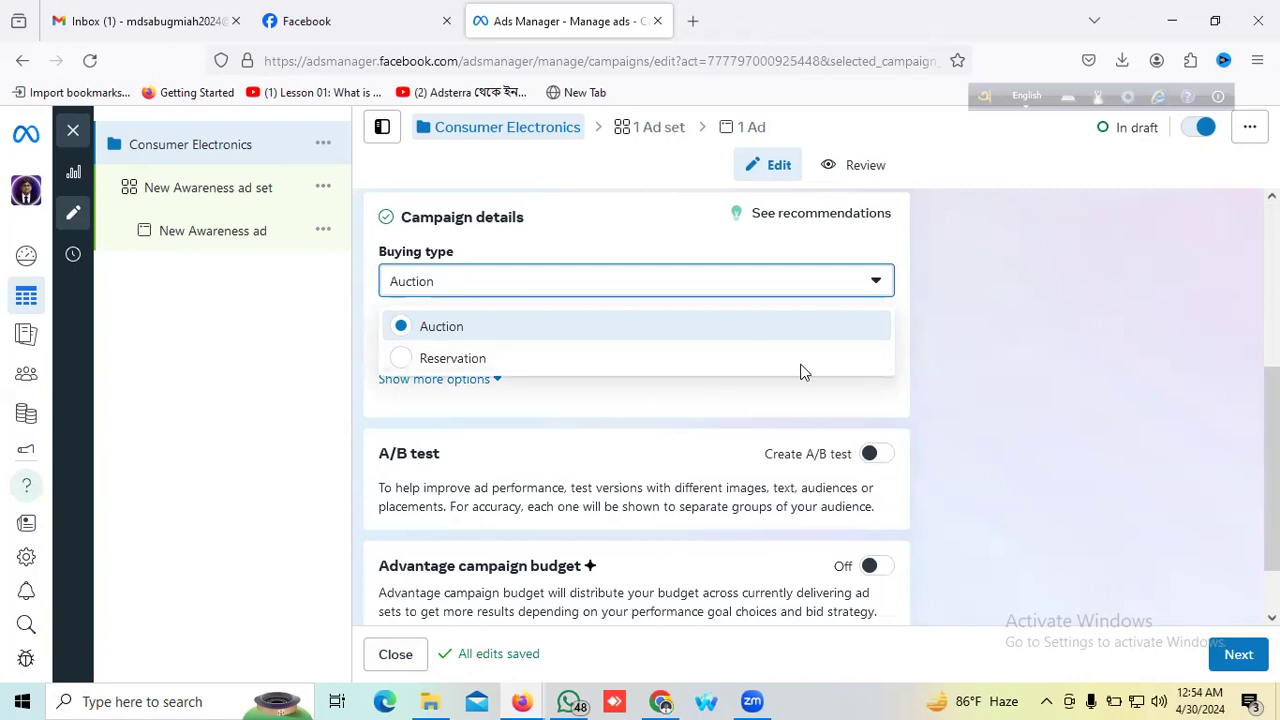
{"action": "left_click", "coordinate": [651, 377]}
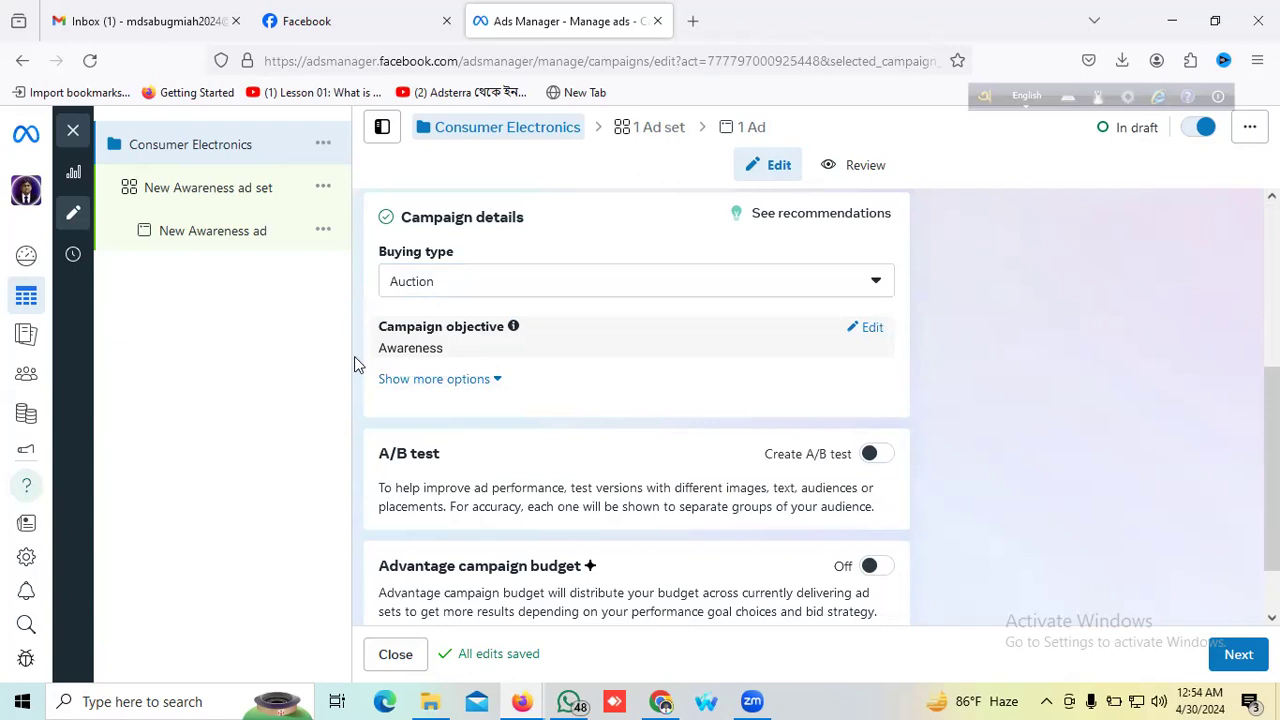
Step: Open the campaign objective for editing and look through the objectives, keeping Awareness
{"action": "left_click", "coordinate": [850, 328]}
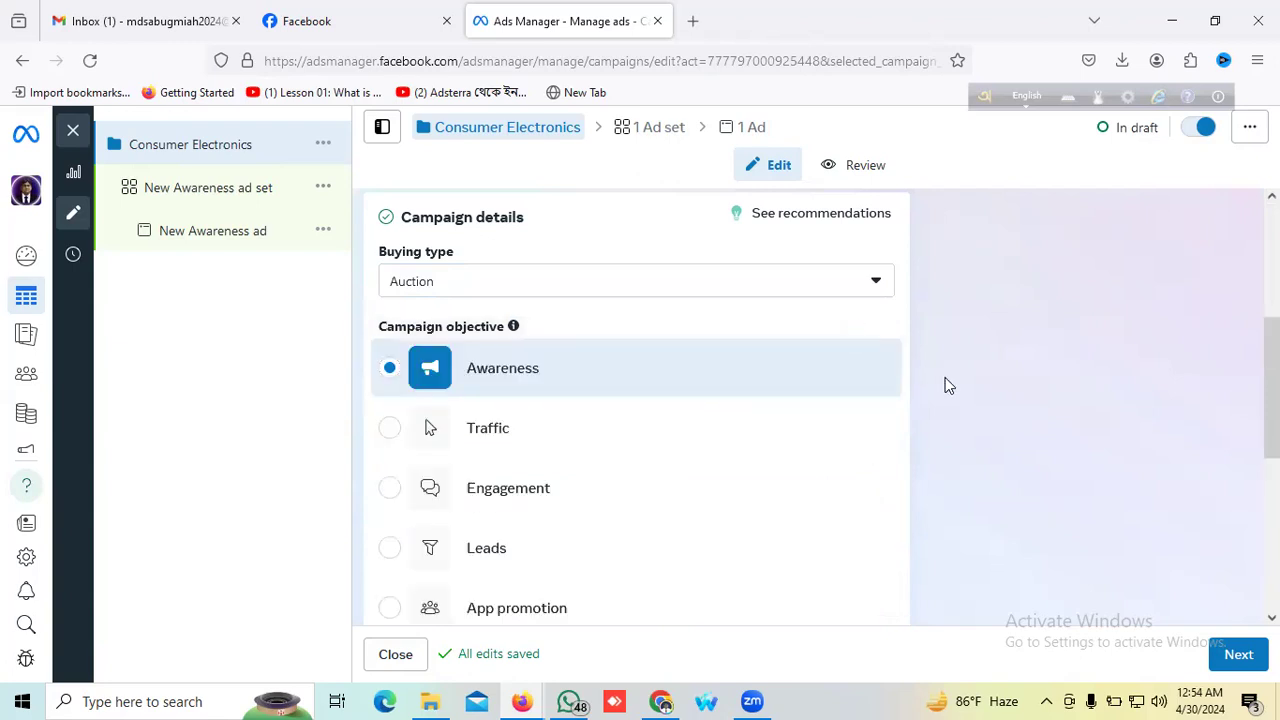
{"action": "scroll", "coordinate": [948, 385], "scroll_direction": "down", "scroll_amount": 2}
{"action": "scroll", "coordinate": [950, 380], "scroll_direction": "down", "scroll_amount": 1}
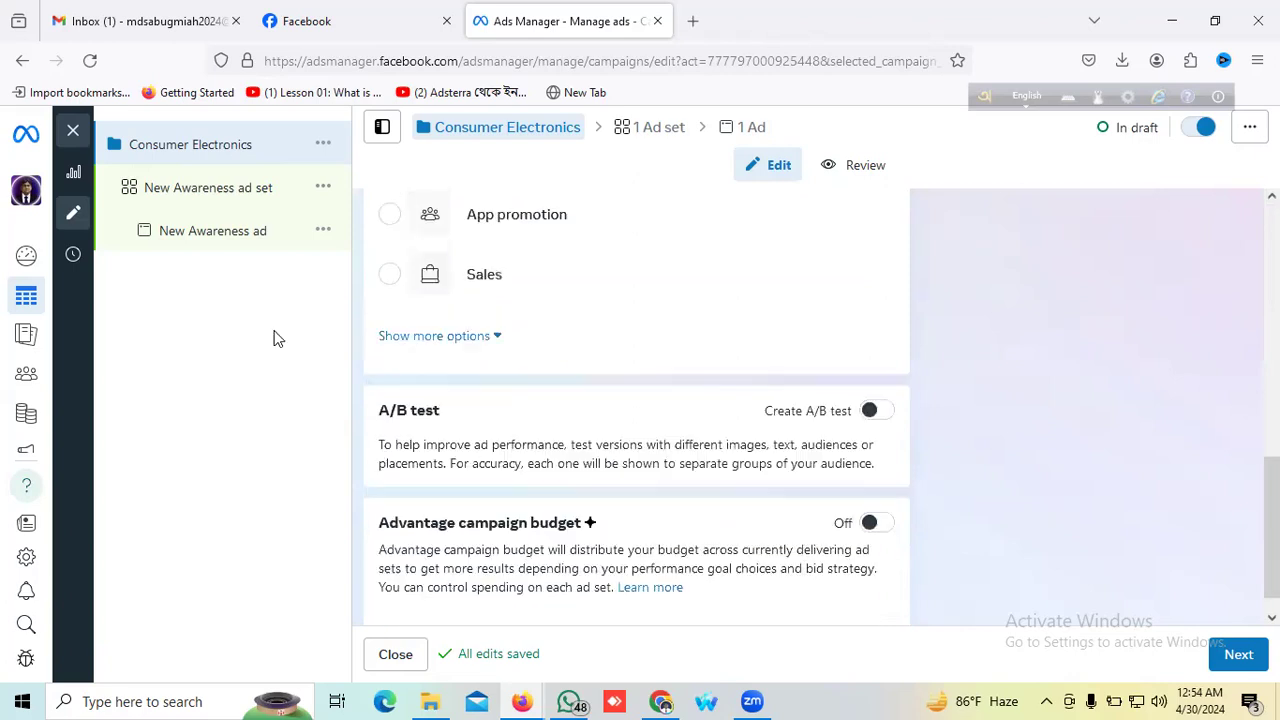
Step: Show the additional campaign detail options and add a campaign spending limit of 2000
{"action": "left_click", "coordinate": [434, 342]}
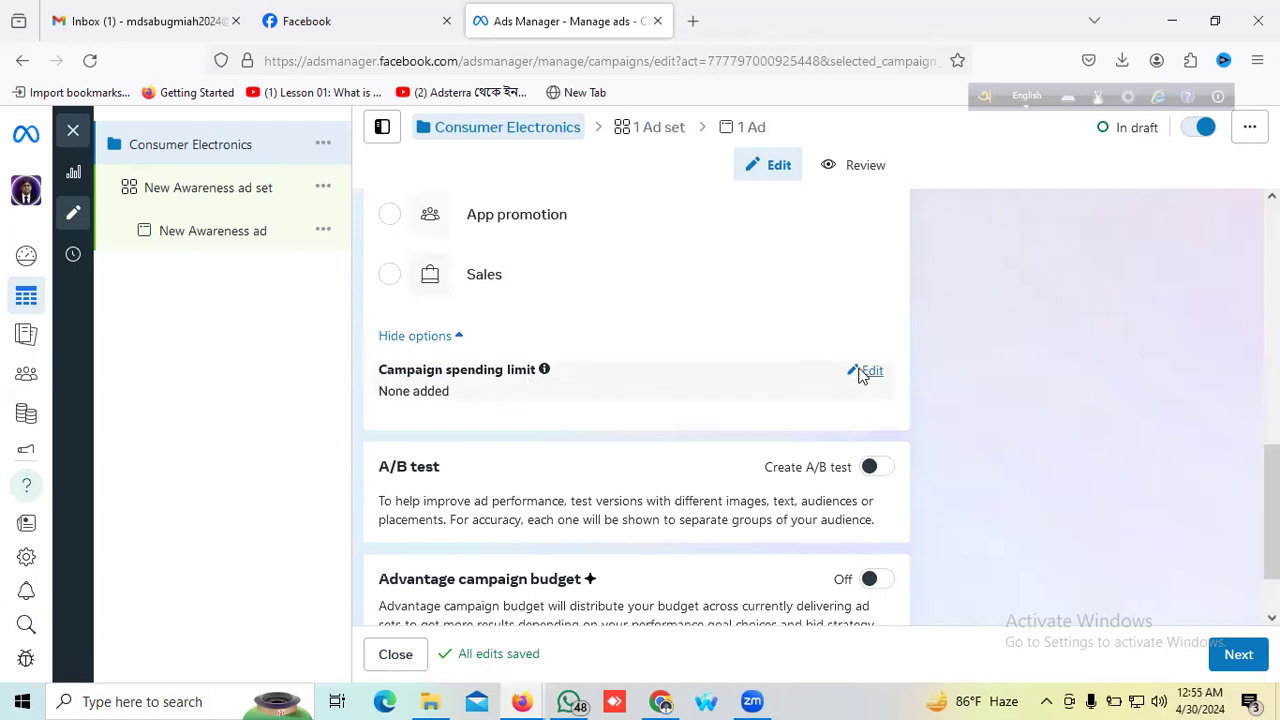
{"action": "left_click", "coordinate": [868, 371]}
{"action": "scroll", "coordinate": [857, 374], "scroll_direction": "down", "scroll_amount": 2}
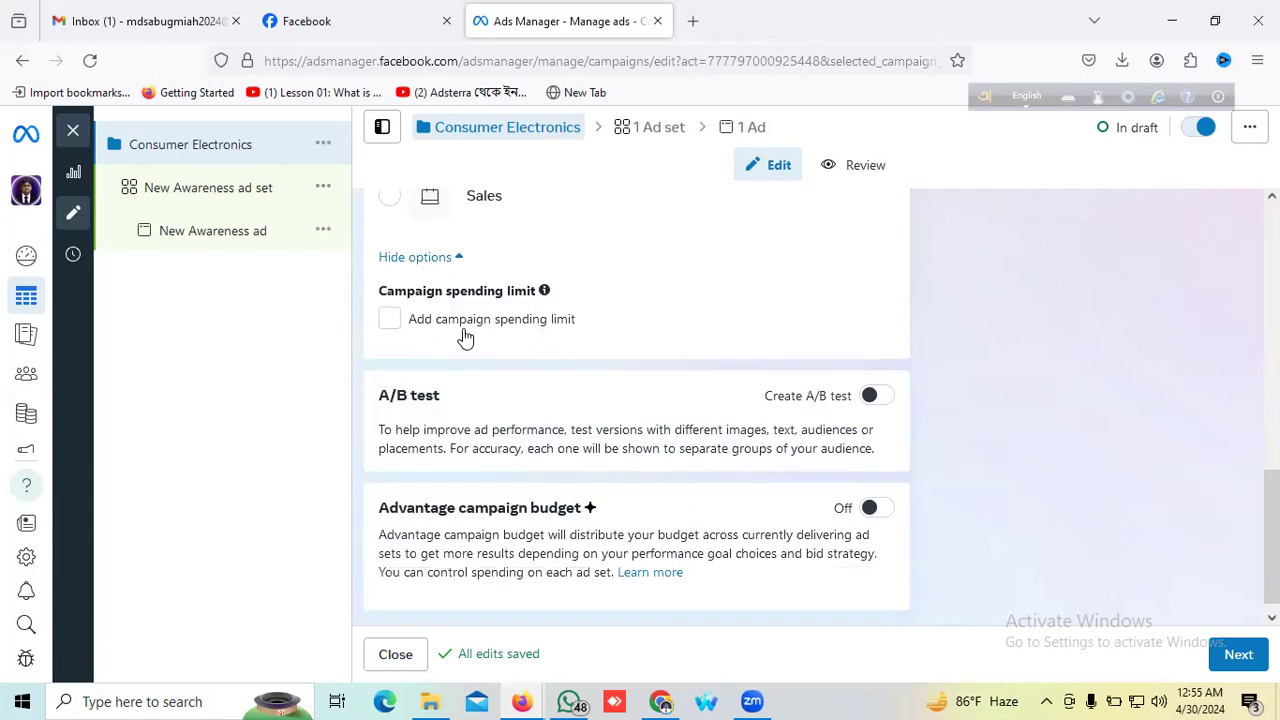
{"action": "left_click", "coordinate": [390, 319]}
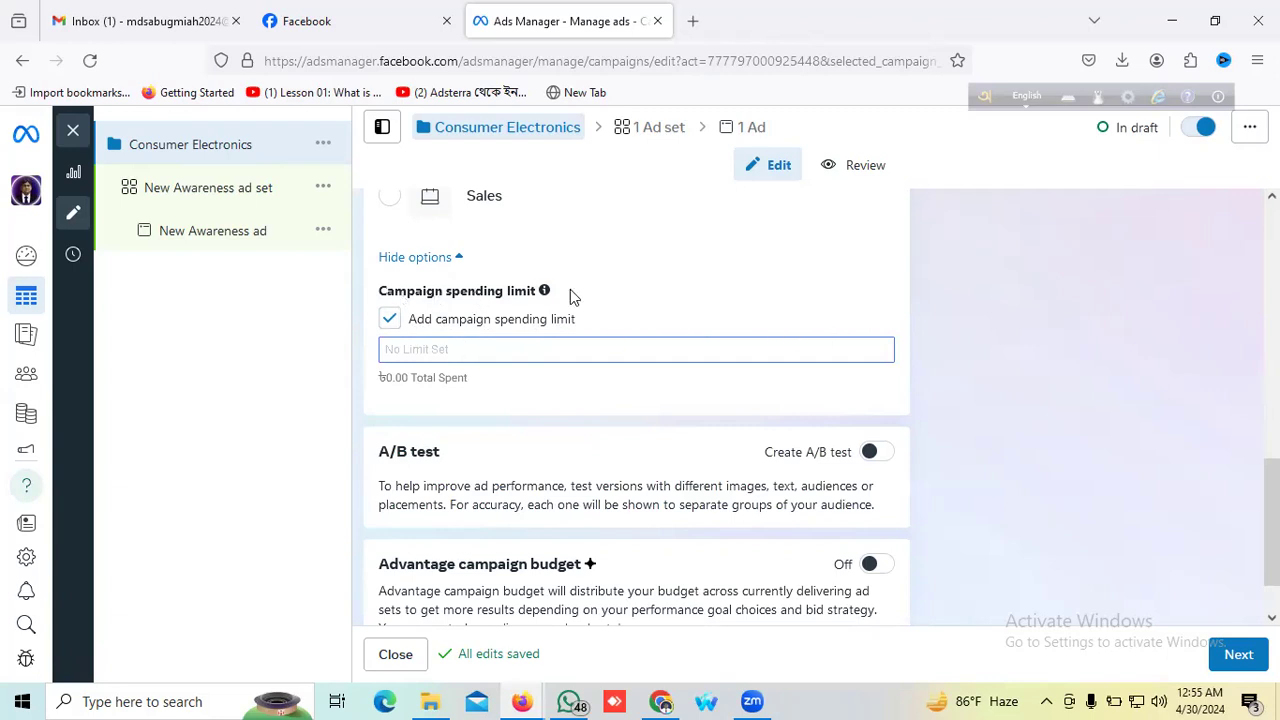
{"action": "left_click", "coordinate": [404, 349]}
{"action": "type", "text": "2"}
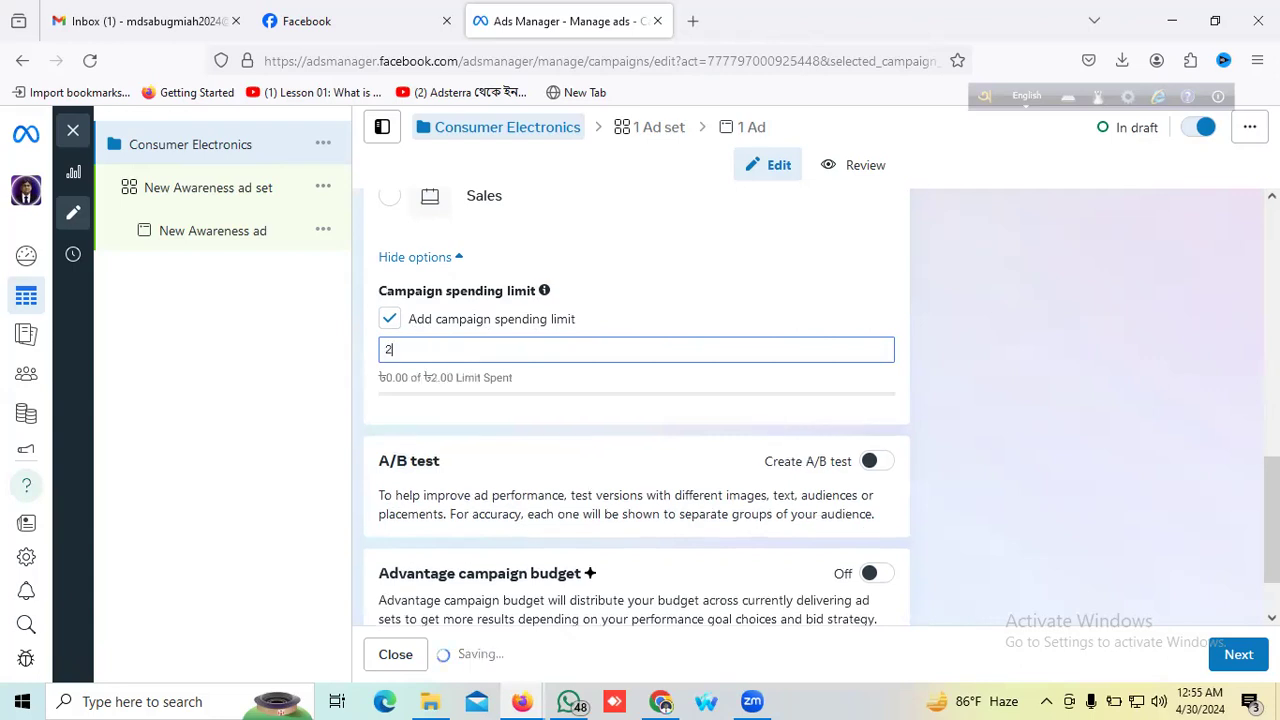
{"action": "type", "text": "000"}
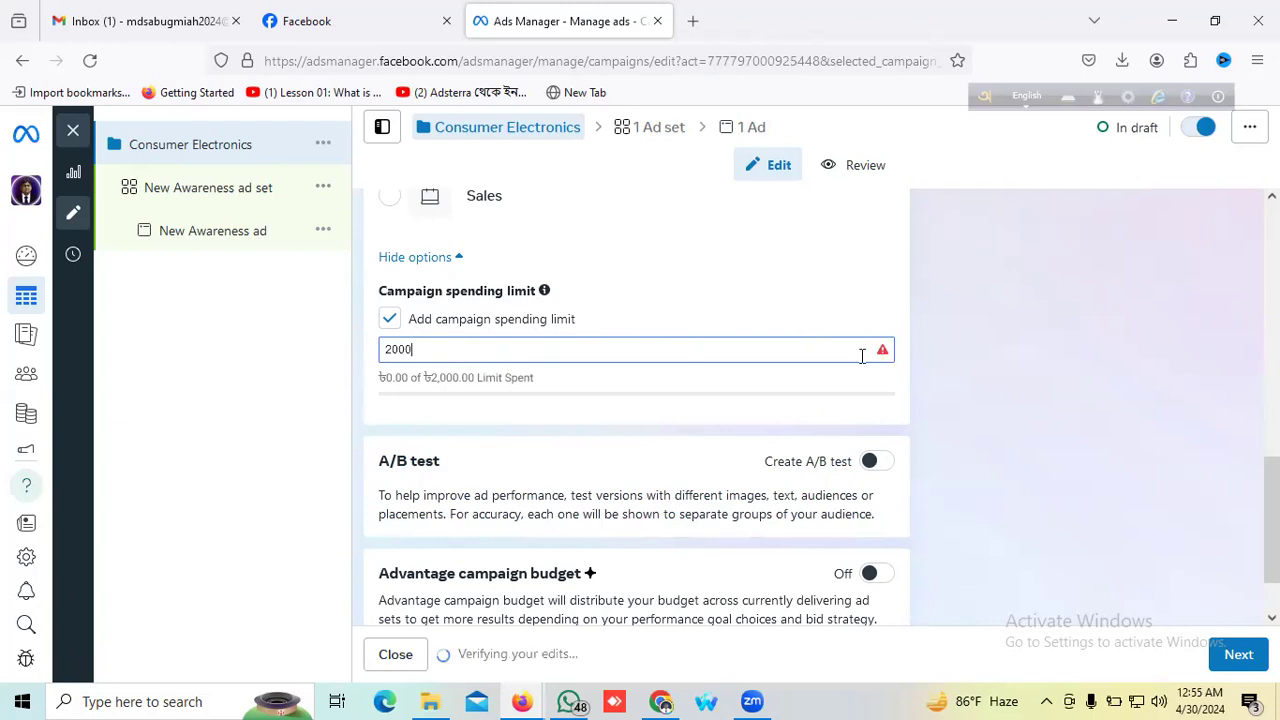
Step: Set the campaign spending limit to 8000
{"action": "mouse_move", "coordinate": [882, 352]}
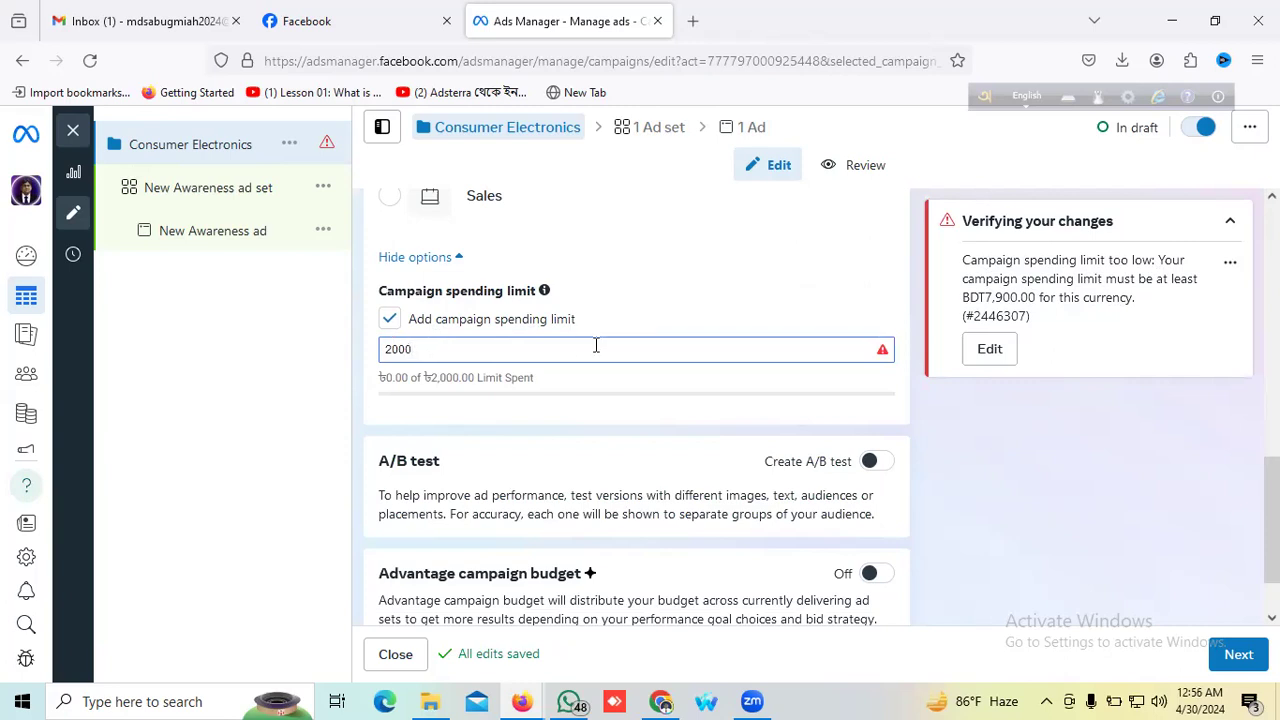
{"action": "key", "text": "Home"}
{"action": "key", "text": "Delete"}
{"action": "type", "text": "8"}
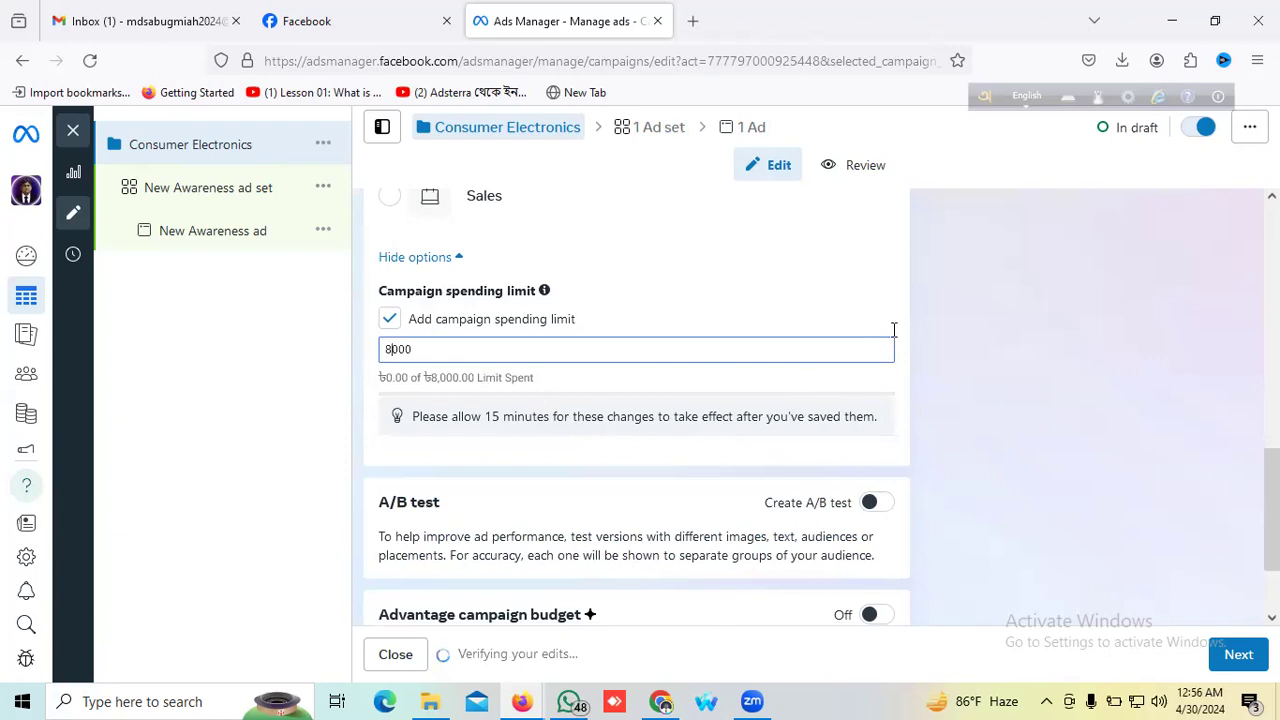
Step: Turn on Advantage campaign budget for the Consumer Electronics campaign
{"action": "scroll", "coordinate": [893, 330], "scroll_direction": "down", "scroll_amount": 1}
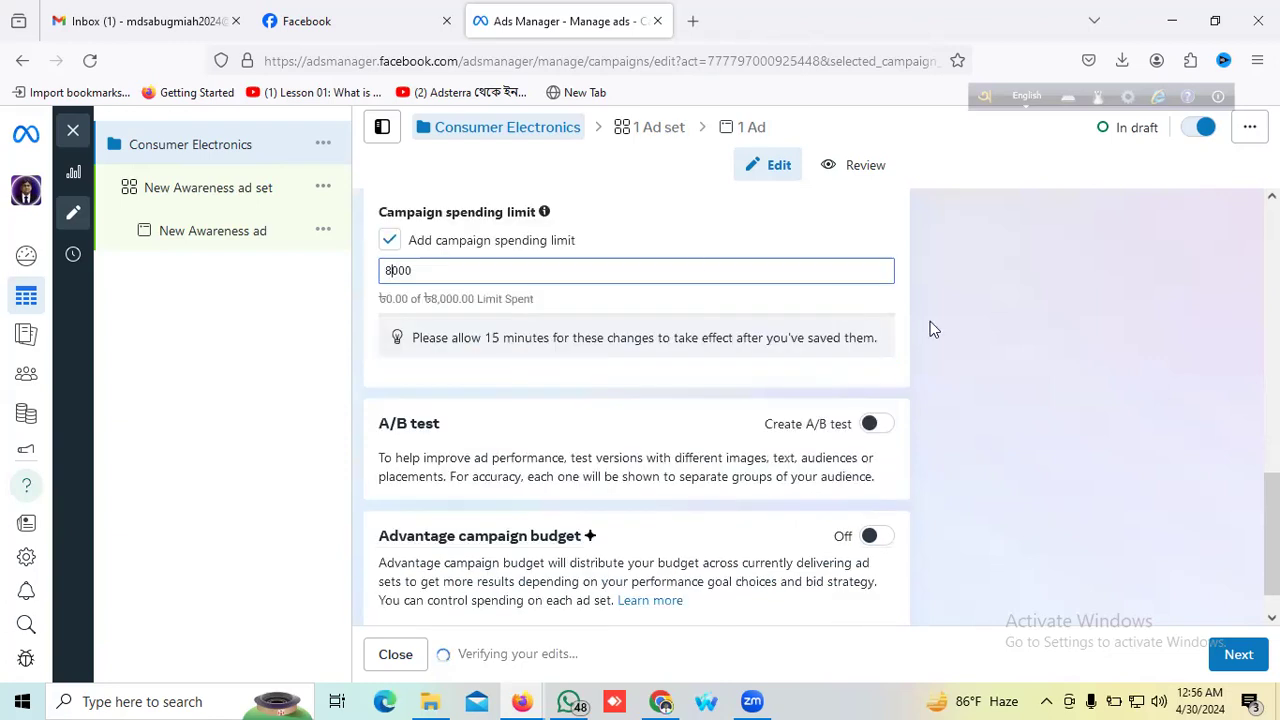
{"action": "scroll", "coordinate": [930, 321], "scroll_direction": "down", "scroll_amount": 1}
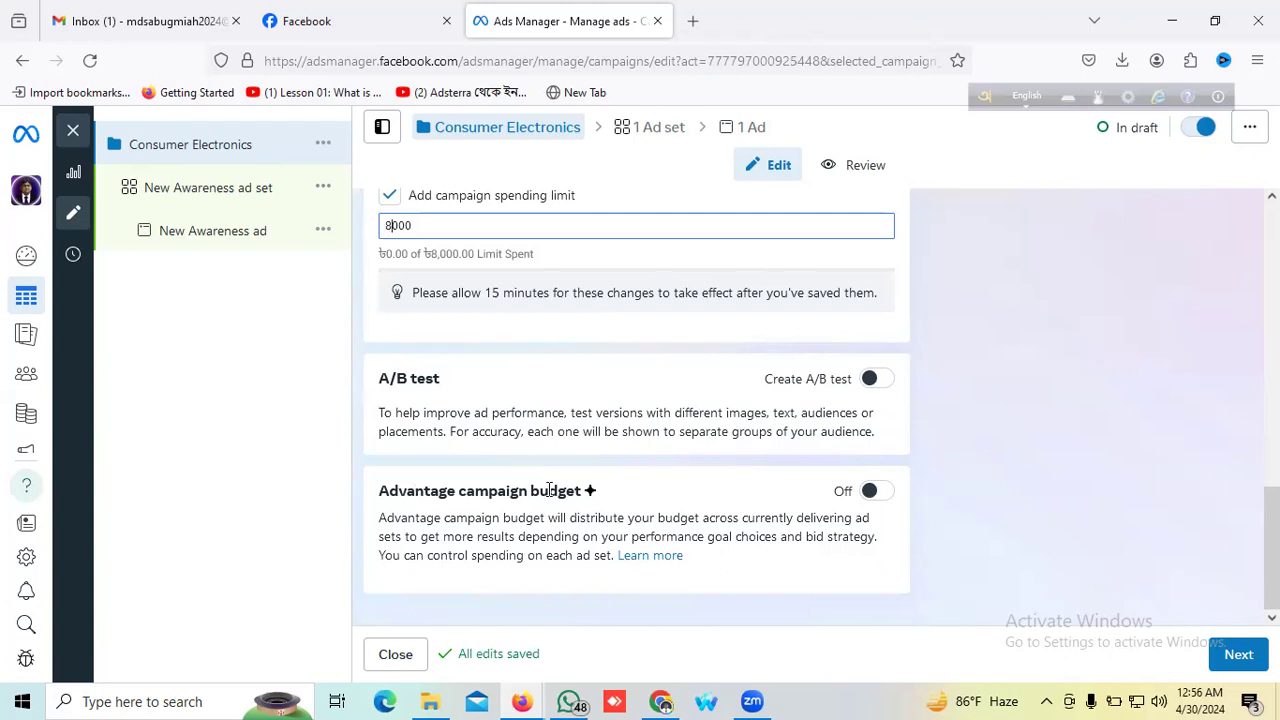
{"action": "left_click", "coordinate": [883, 494]}
{"action": "left_click", "coordinate": [883, 493]}
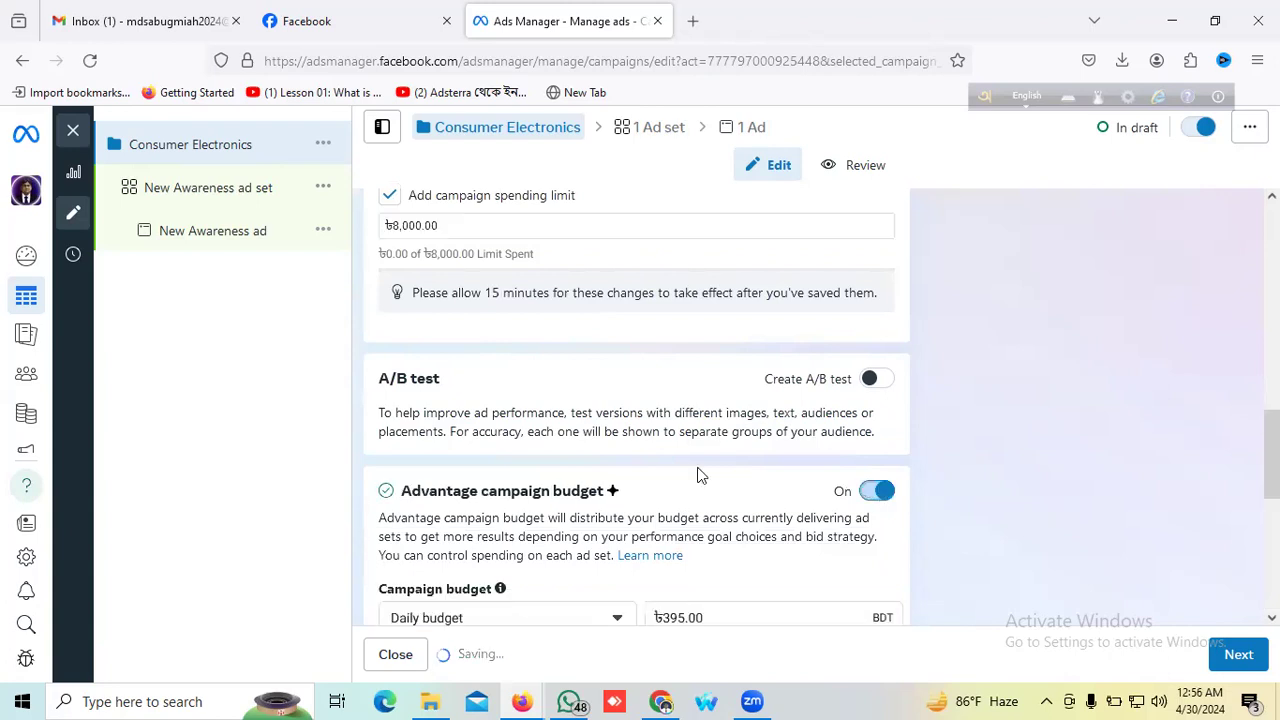
Step: Switch the campaign budget type back and forth between Lifetime budget and Daily budget, ending on Daily budget
{"action": "scroll", "coordinate": [678, 465], "scroll_direction": "down", "scroll_amount": 2}
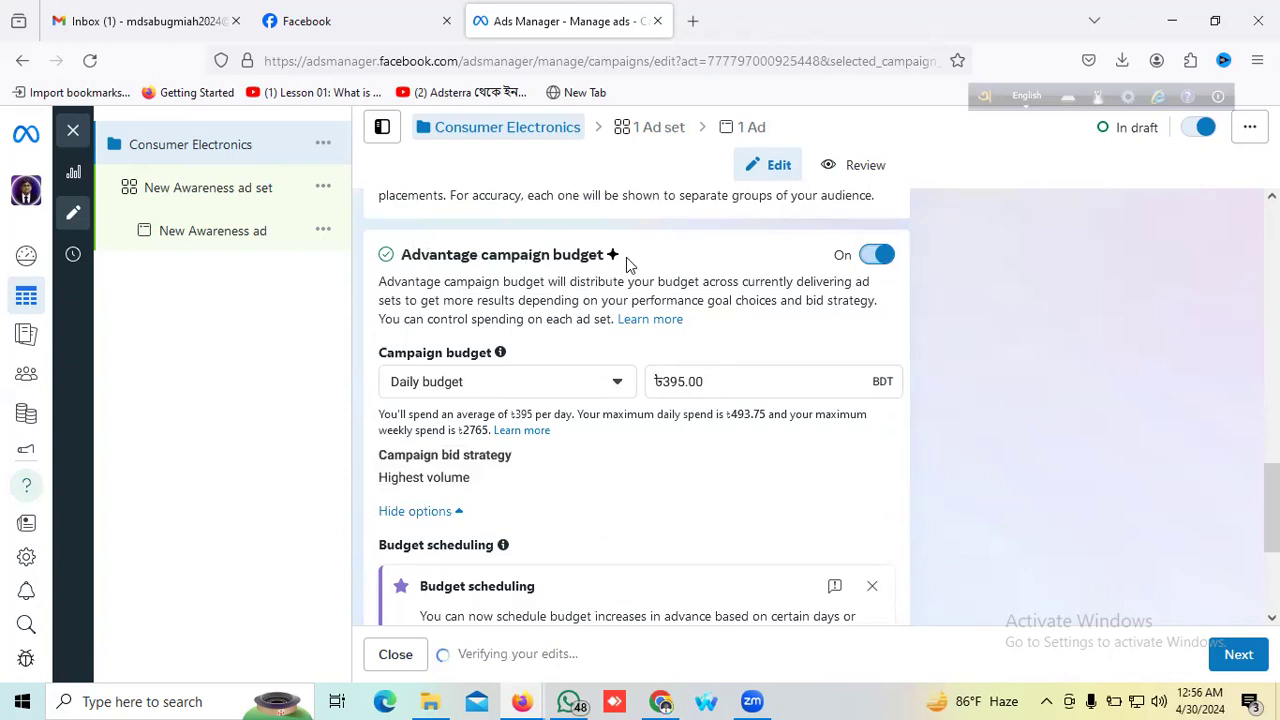
{"action": "scroll", "coordinate": [732, 307], "scroll_direction": "down", "scroll_amount": 1}
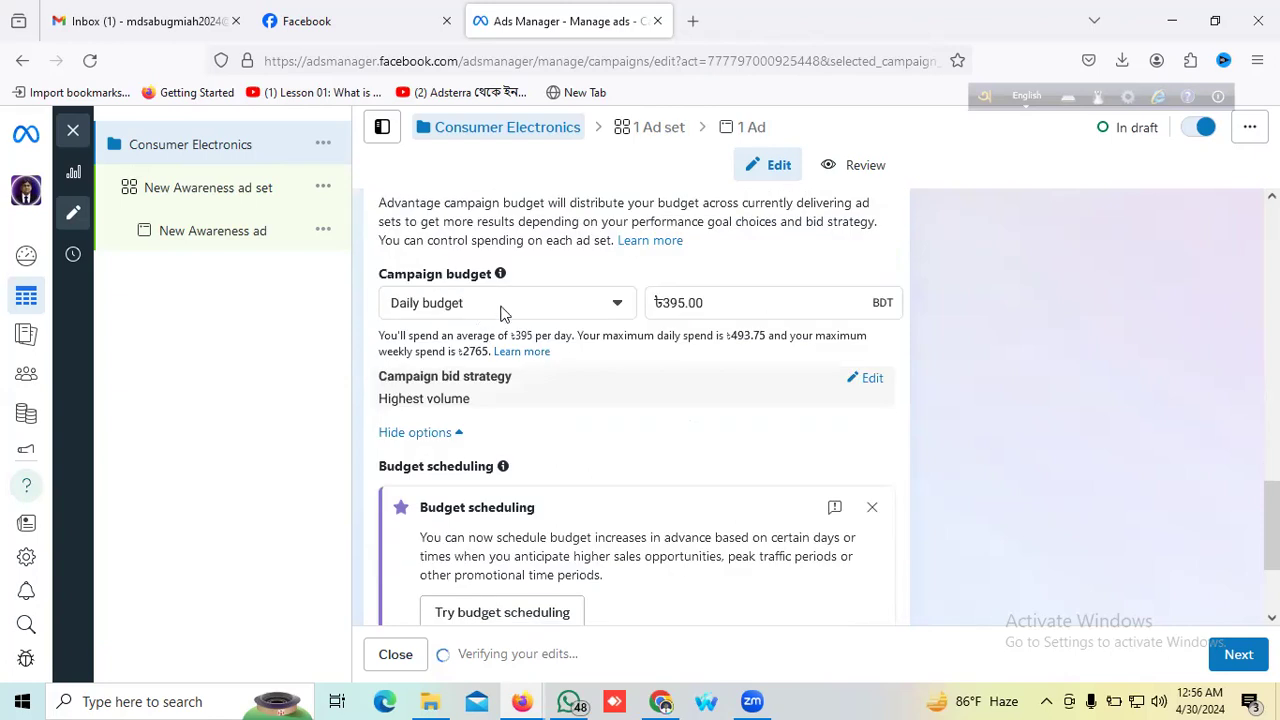
{"action": "left_click", "coordinate": [620, 307]}
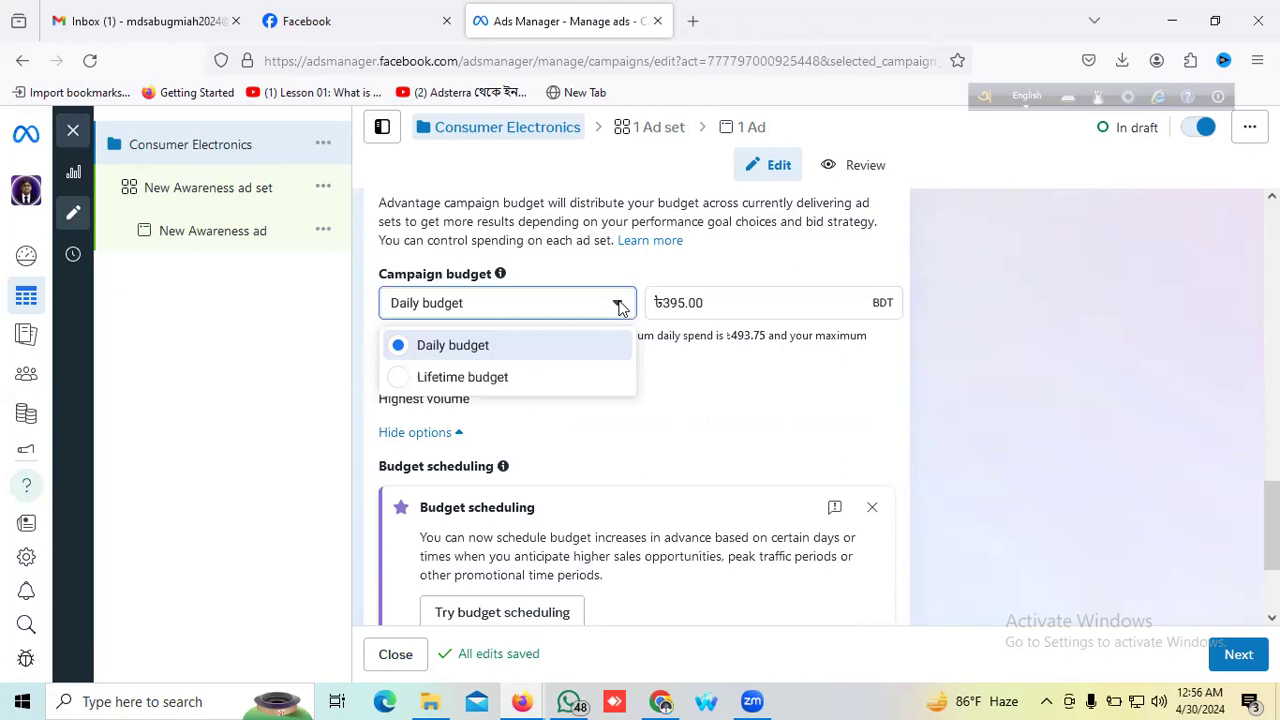
{"action": "left_click", "coordinate": [551, 385]}
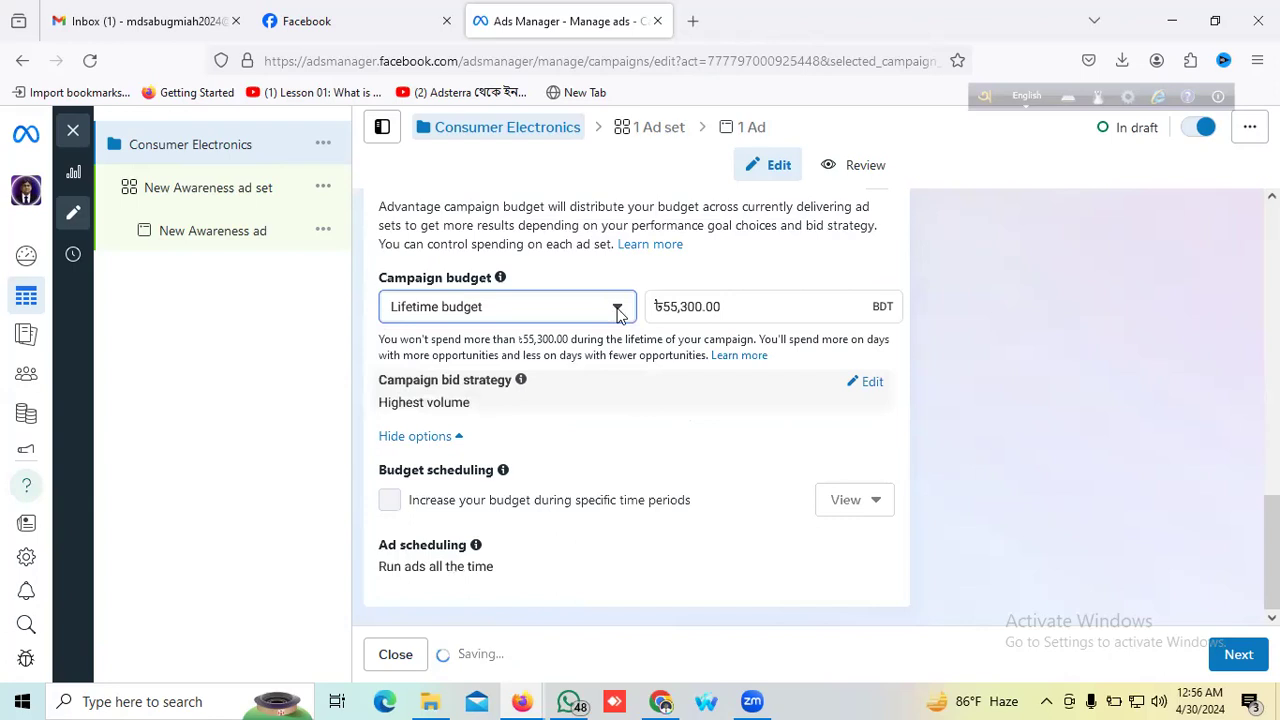
{"action": "left_click", "coordinate": [619, 310]}
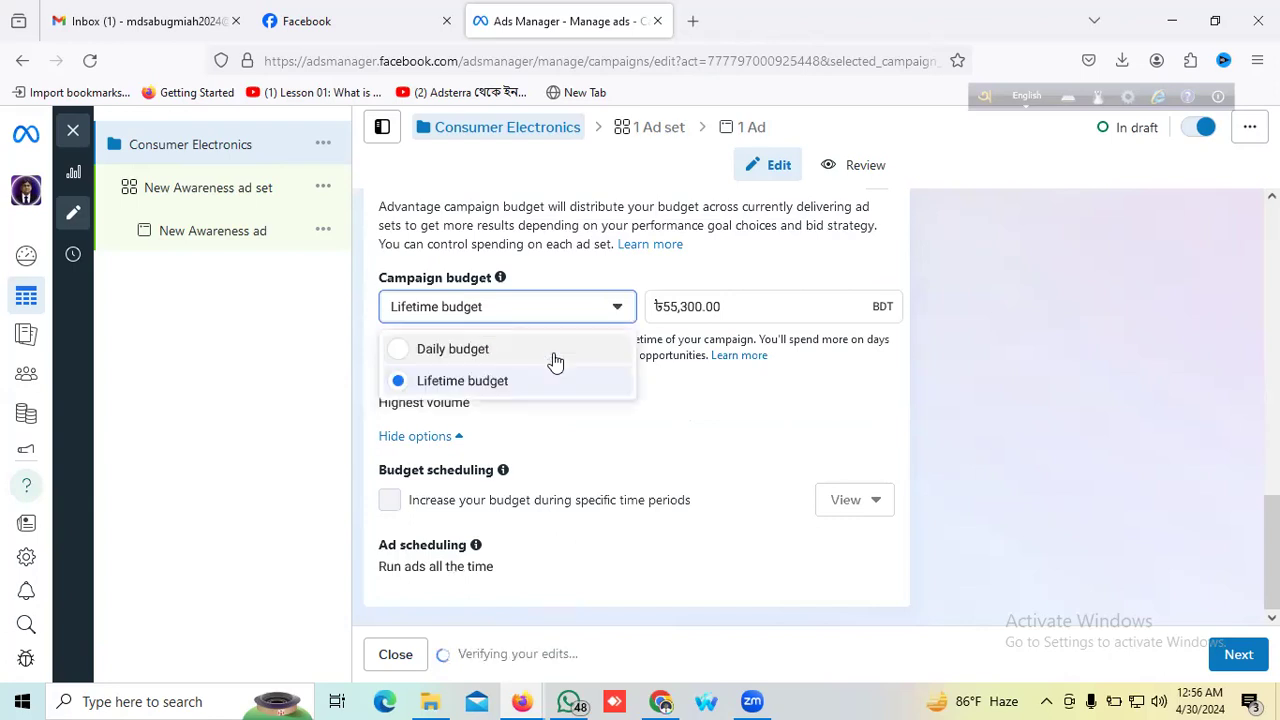
{"action": "left_click", "coordinate": [556, 350]}
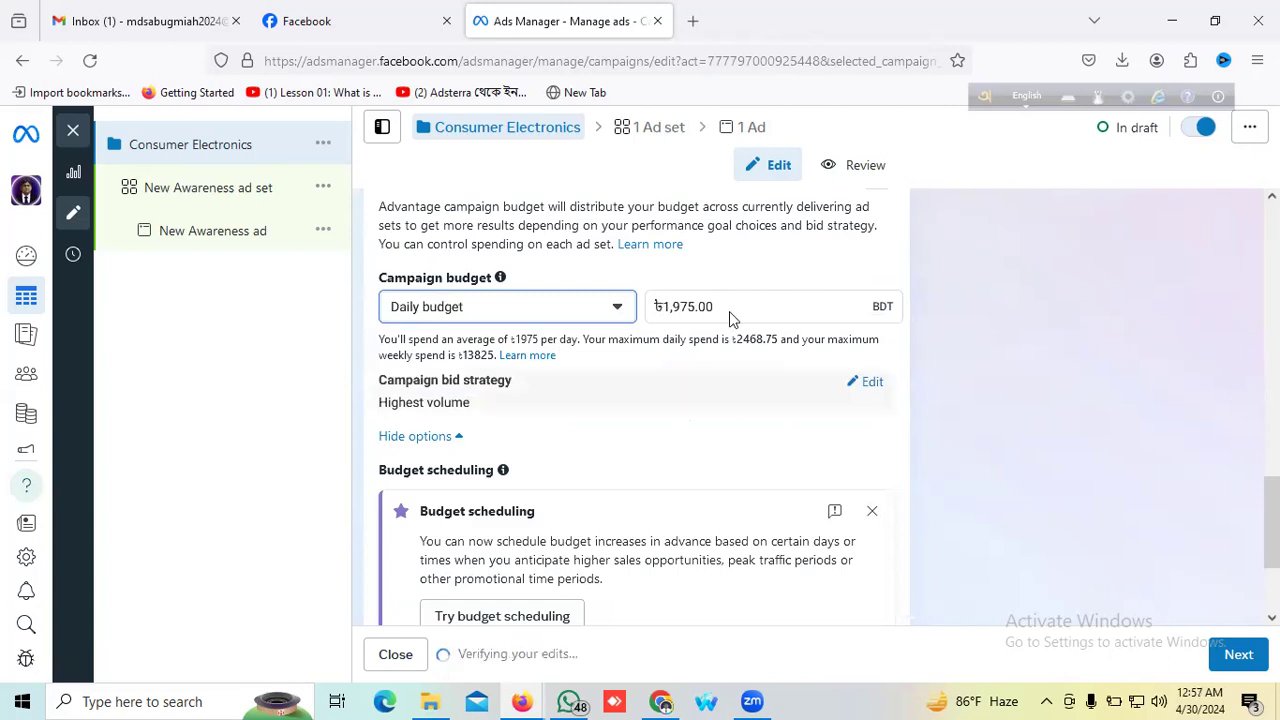
{"action": "left_click", "coordinate": [617, 310]}
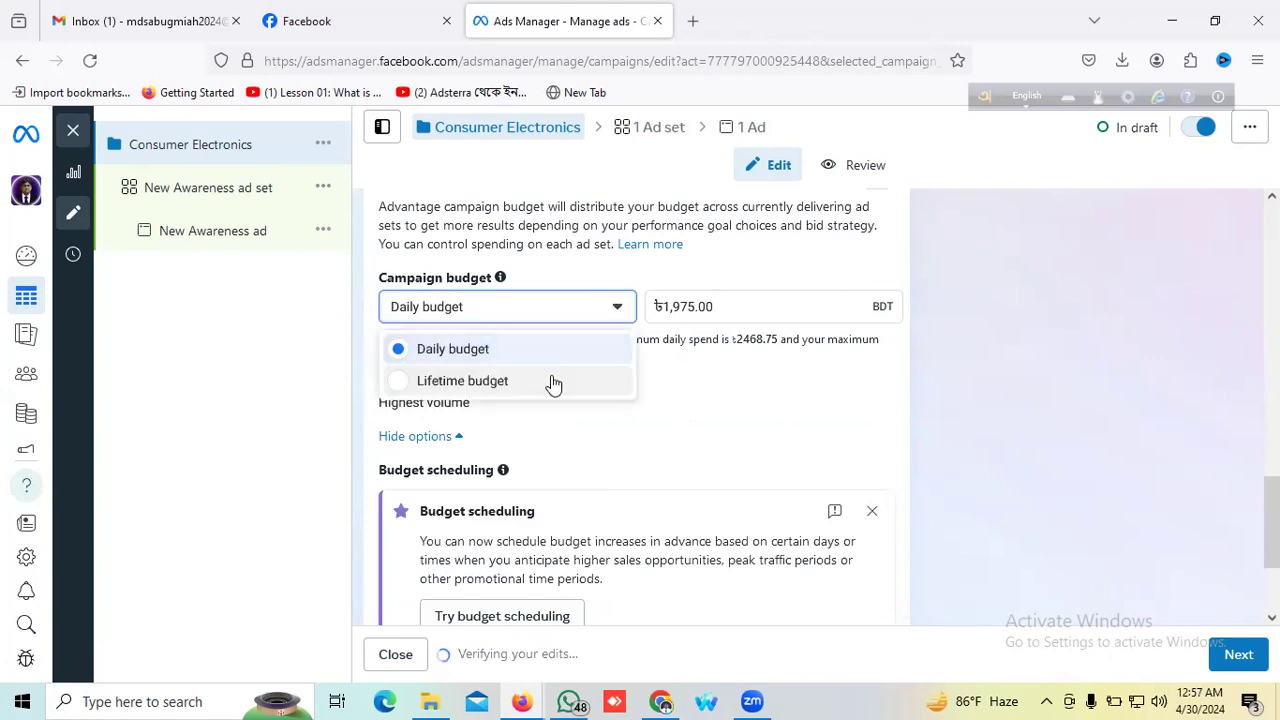
{"action": "left_click", "coordinate": [575, 385]}
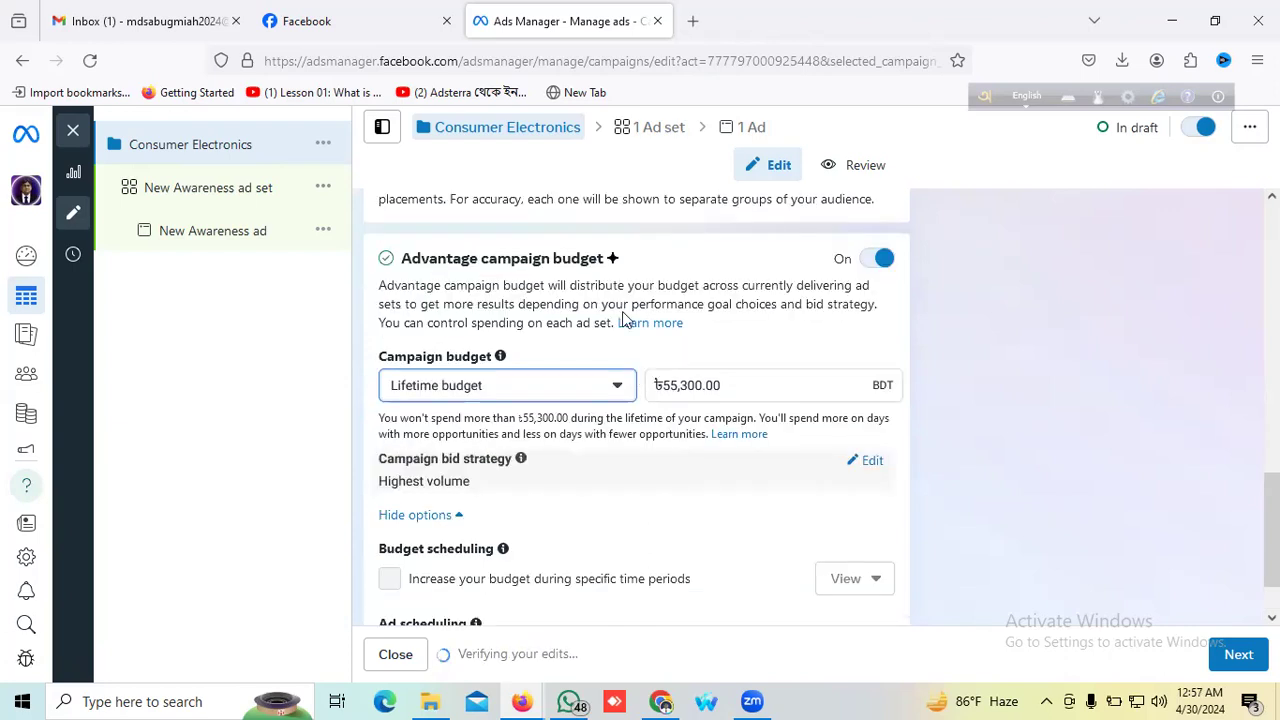
{"action": "left_click", "coordinate": [615, 311]}
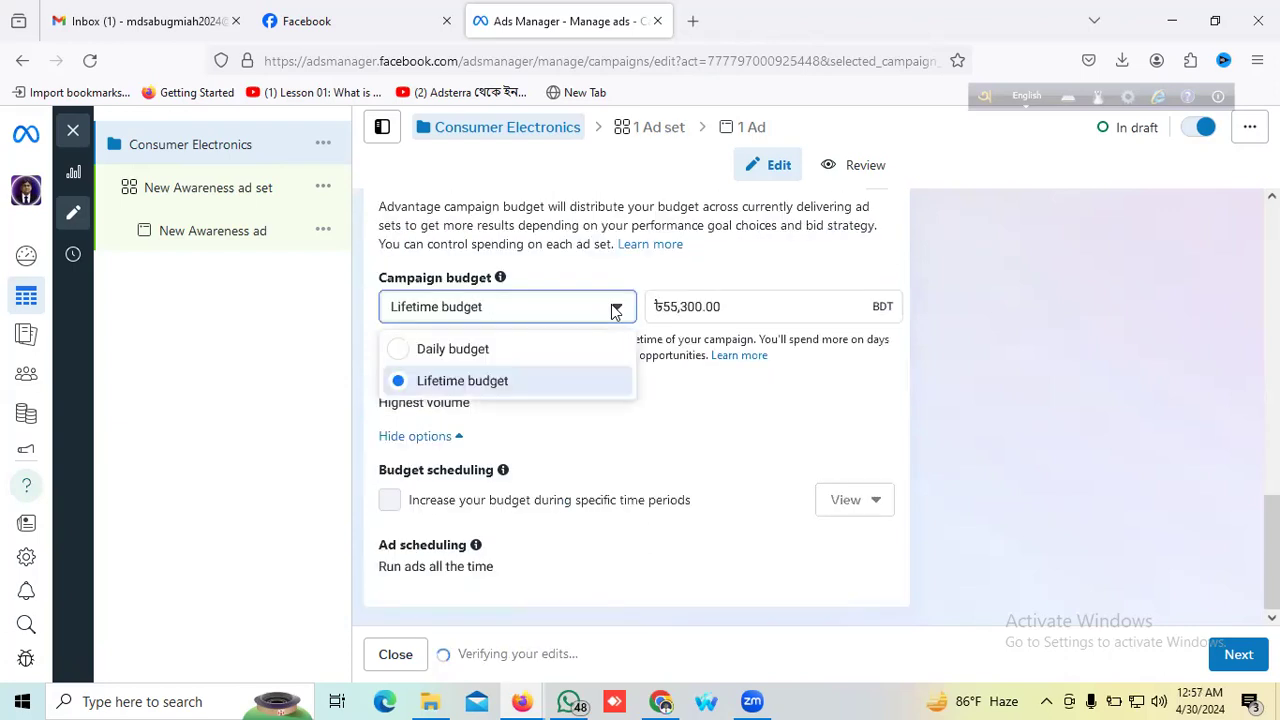
{"action": "left_click", "coordinate": [568, 349]}
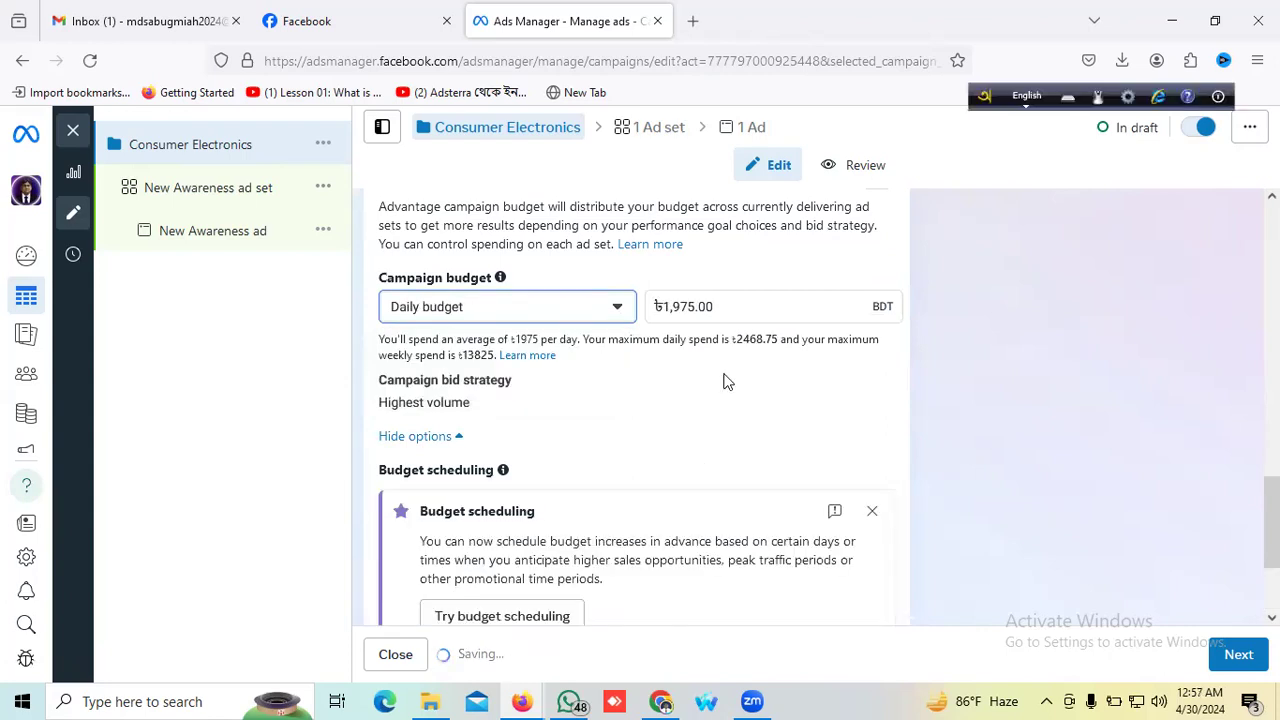
Step: Look over the campaign budget settings and open the campaign bid strategy for editing
{"action": "scroll", "coordinate": [727, 381], "scroll_direction": "up", "scroll_amount": 2}
{"action": "scroll", "coordinate": [647, 357], "scroll_direction": "up", "scroll_amount": 3}
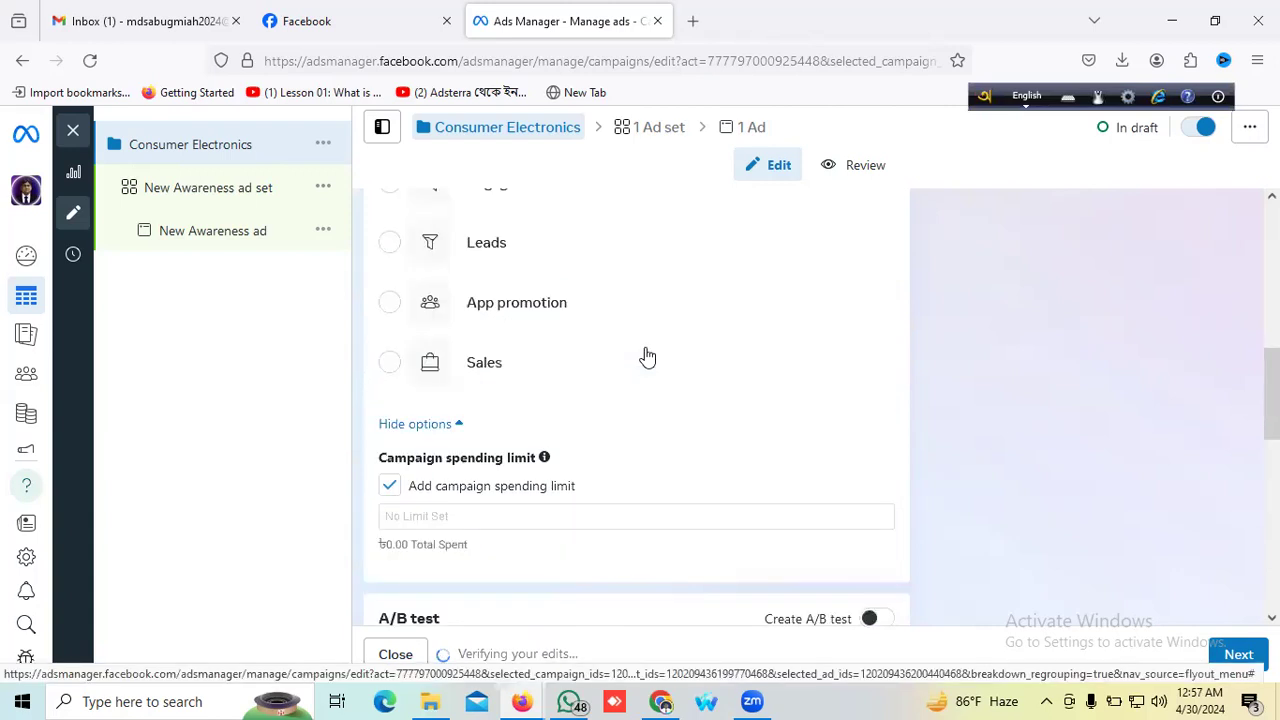
{"action": "scroll", "coordinate": [647, 357], "scroll_direction": "down", "scroll_amount": 2}
{"action": "scroll", "coordinate": [645, 357], "scroll_direction": "down", "scroll_amount": 4}
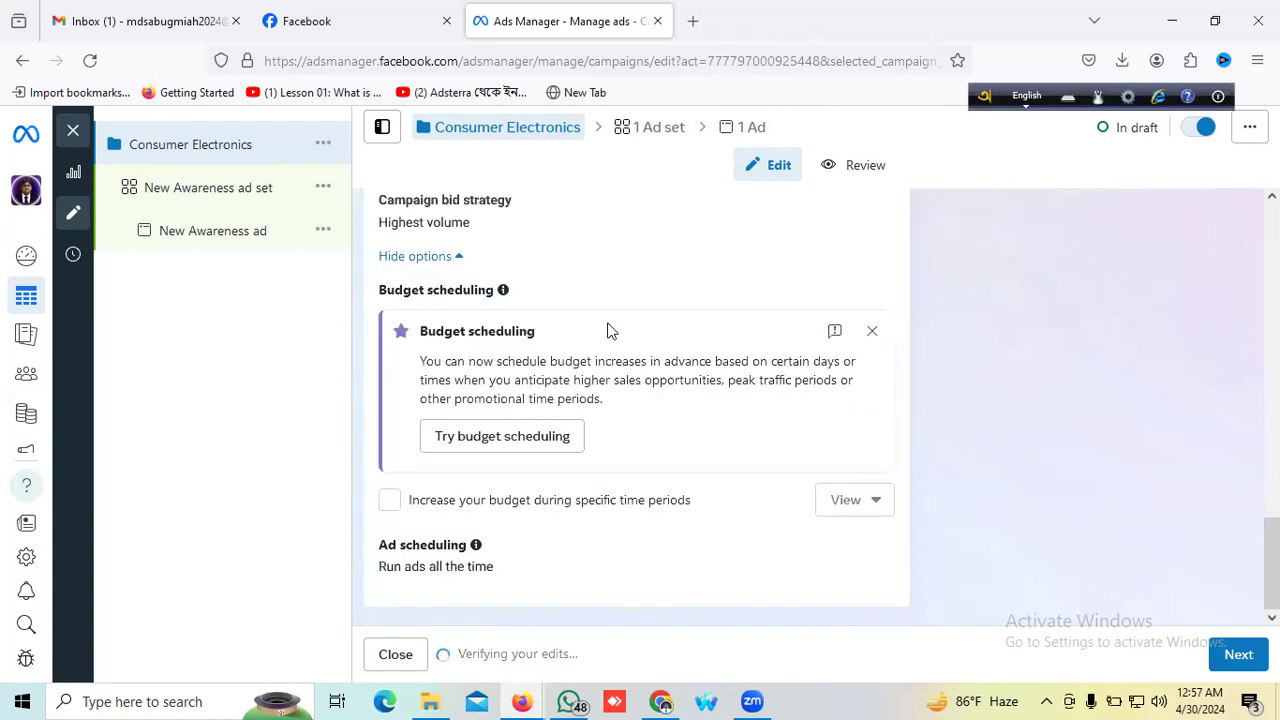
{"action": "scroll", "coordinate": [606, 331], "scroll_direction": "up", "scroll_amount": 1}
{"action": "scroll", "coordinate": [522, 395], "scroll_direction": "up", "scroll_amount": 1}
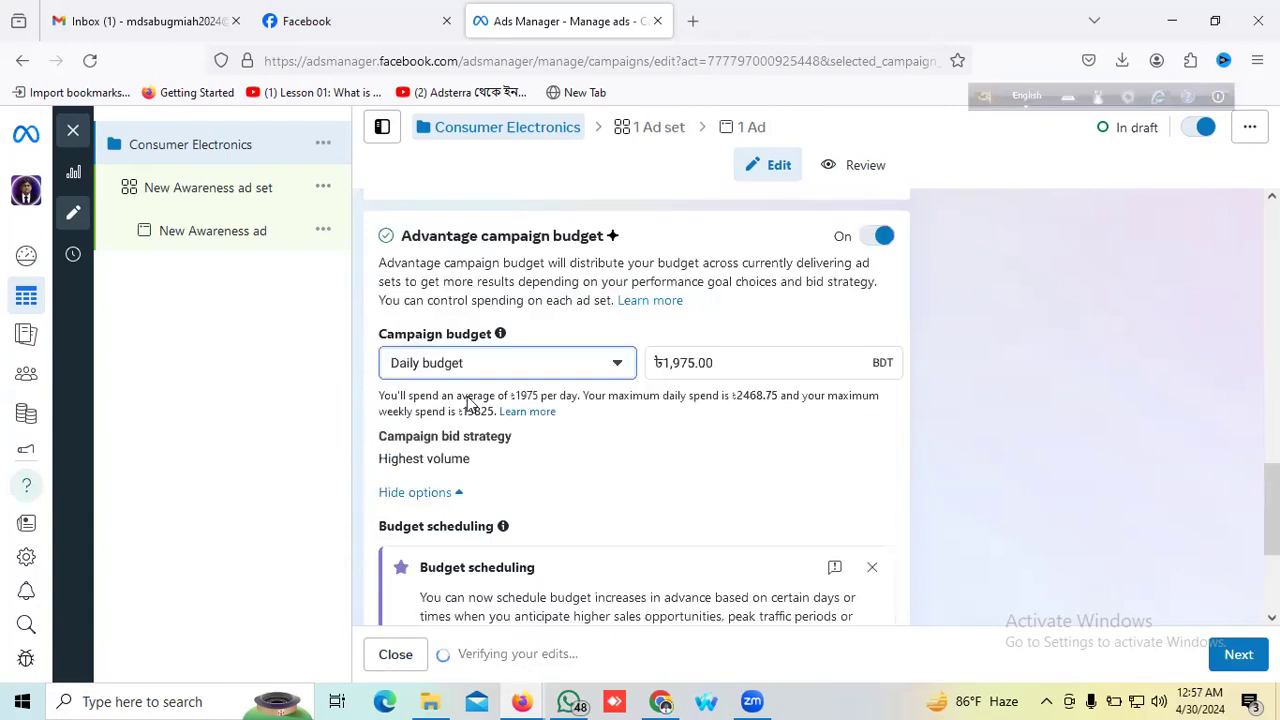
{"action": "scroll", "coordinate": [440, 402], "scroll_direction": "down", "scroll_amount": 1}
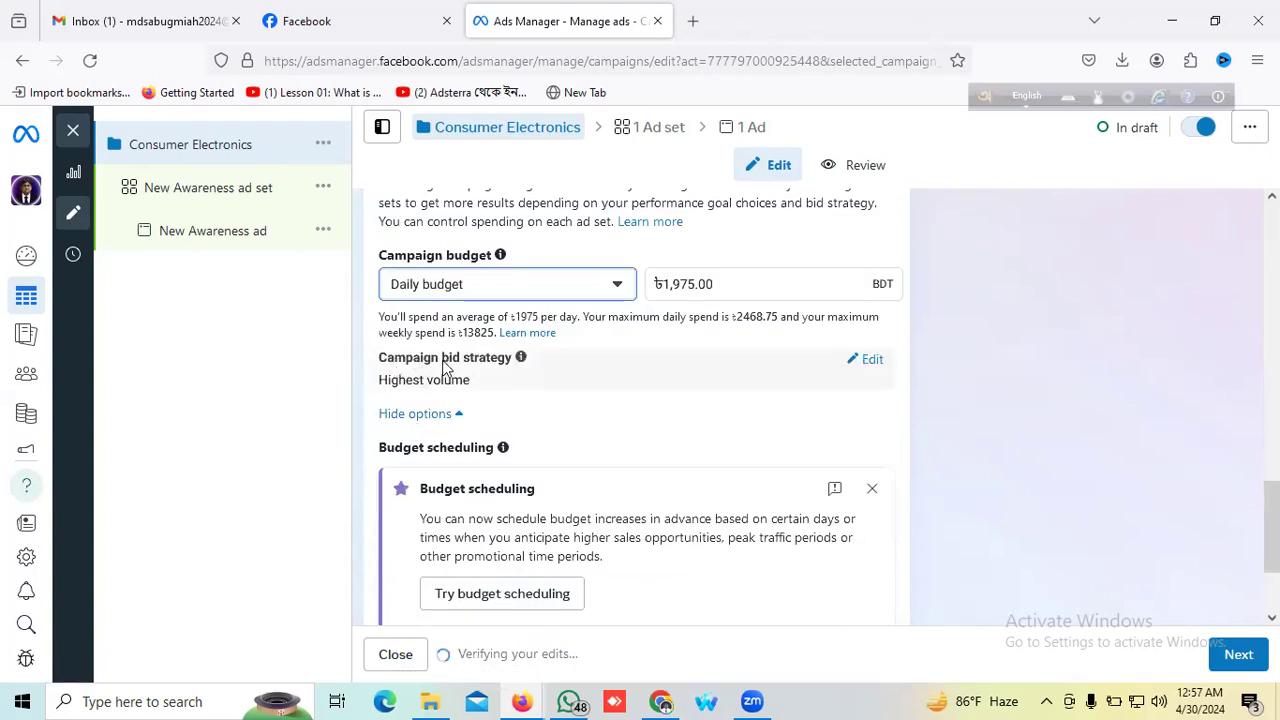
{"action": "left_click", "coordinate": [862, 361]}
Step: Dismiss the budget scheduling tip and enable increasing the budget during specific time periods
{"action": "scroll", "coordinate": [705, 385], "scroll_direction": "down", "scroll_amount": 2}
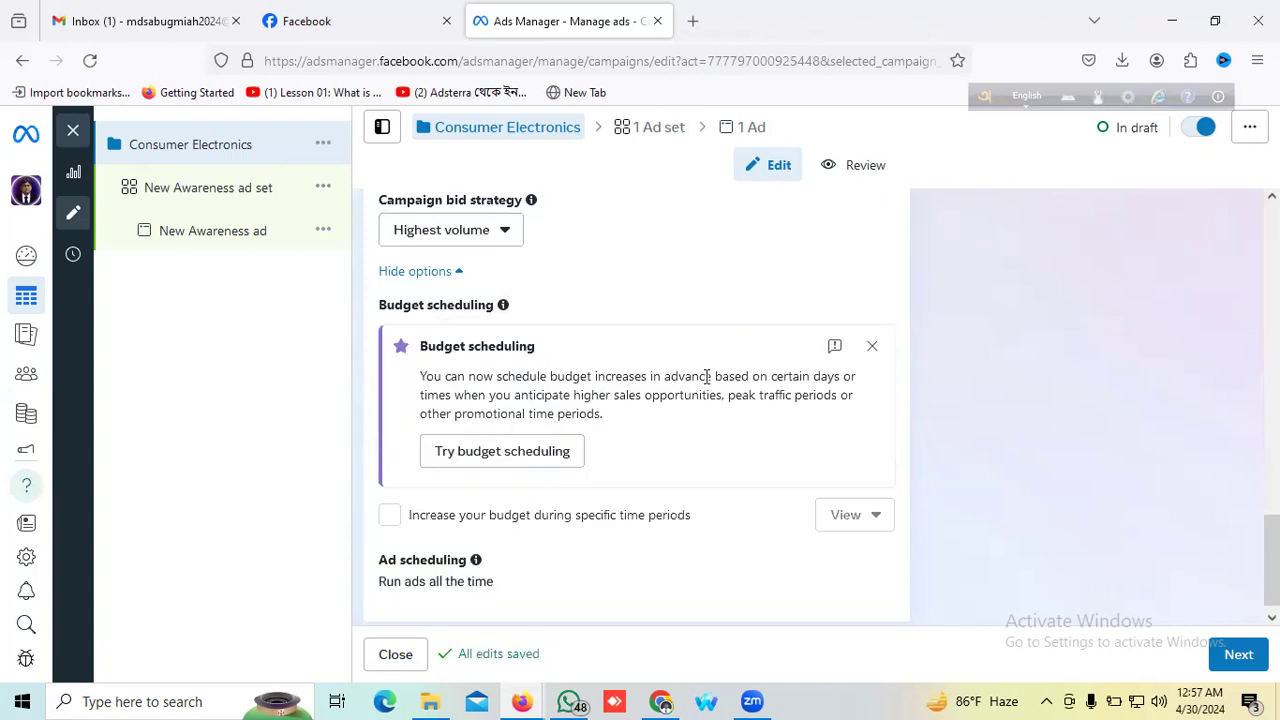
{"action": "scroll", "coordinate": [879, 337], "scroll_direction": "down", "scroll_amount": 1}
{"action": "left_click", "coordinate": [872, 332]}
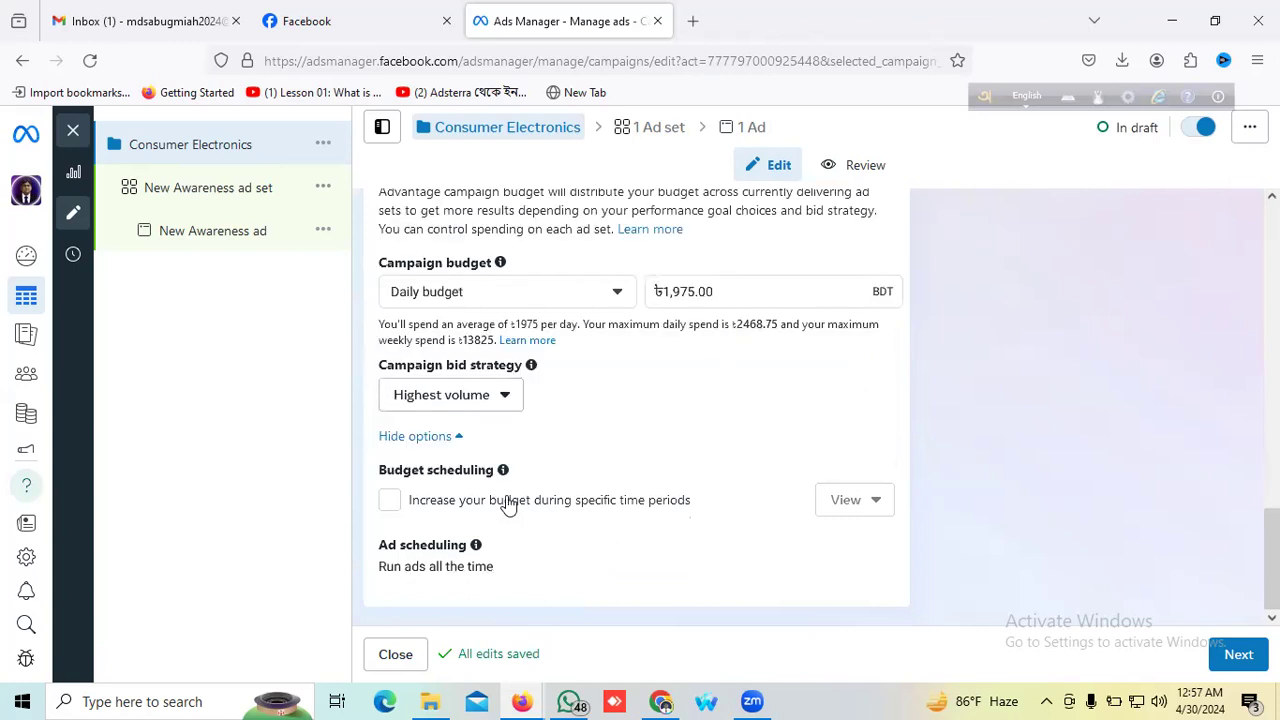
{"action": "left_click", "coordinate": [389, 503]}
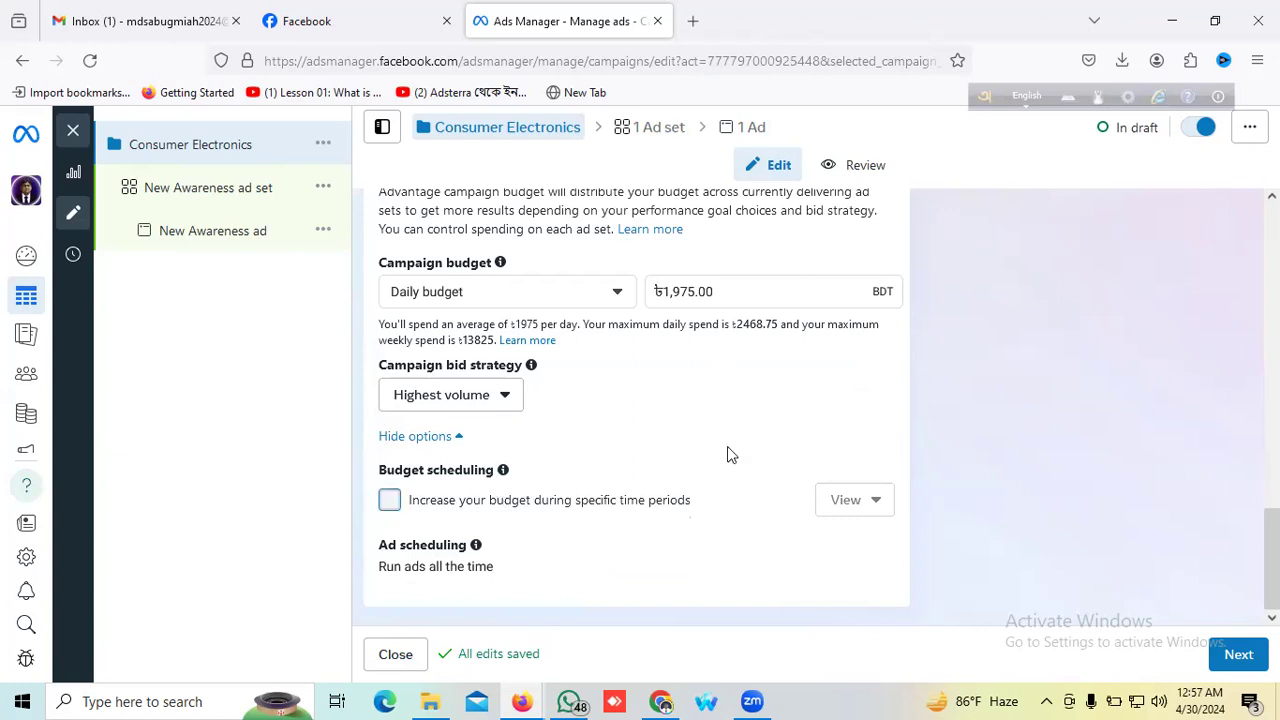
Step: Set the anticipated high-demand period to start on 3 May 2024 at 10:00
{"action": "scroll", "coordinate": [731, 347], "scroll_direction": "down", "scroll_amount": 2}
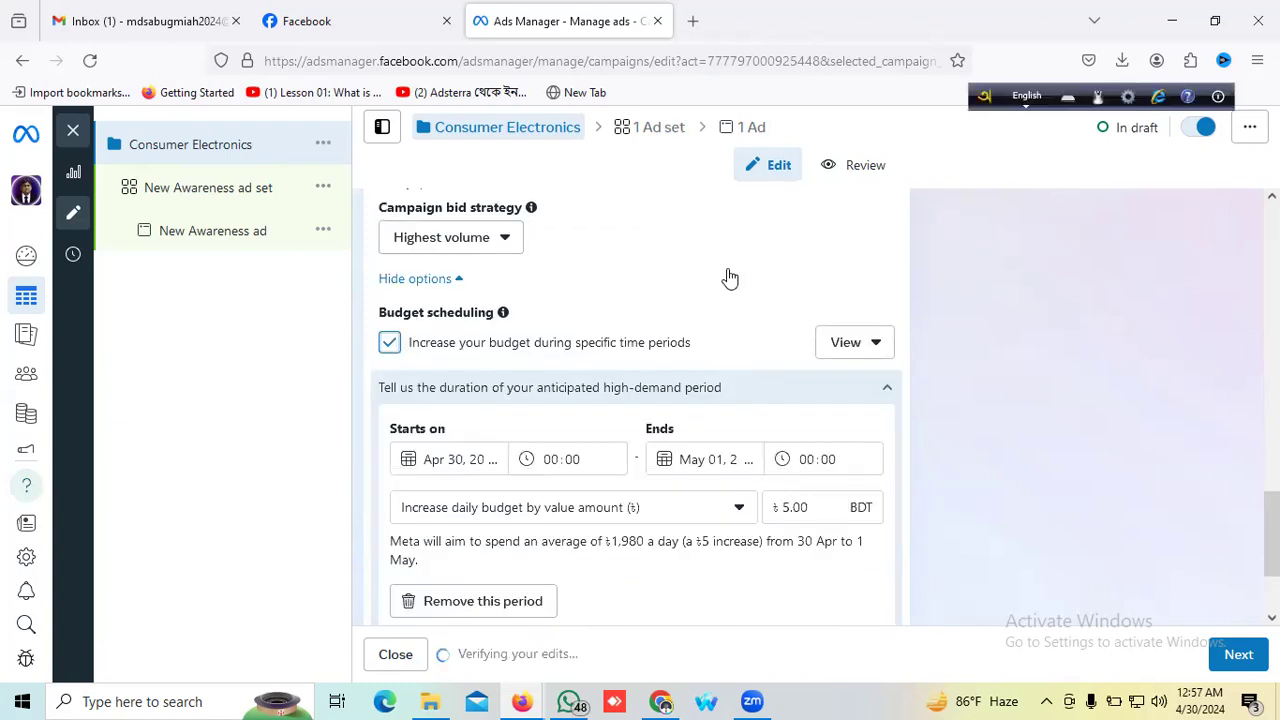
{"action": "scroll", "coordinate": [726, 277], "scroll_direction": "down", "scroll_amount": 2}
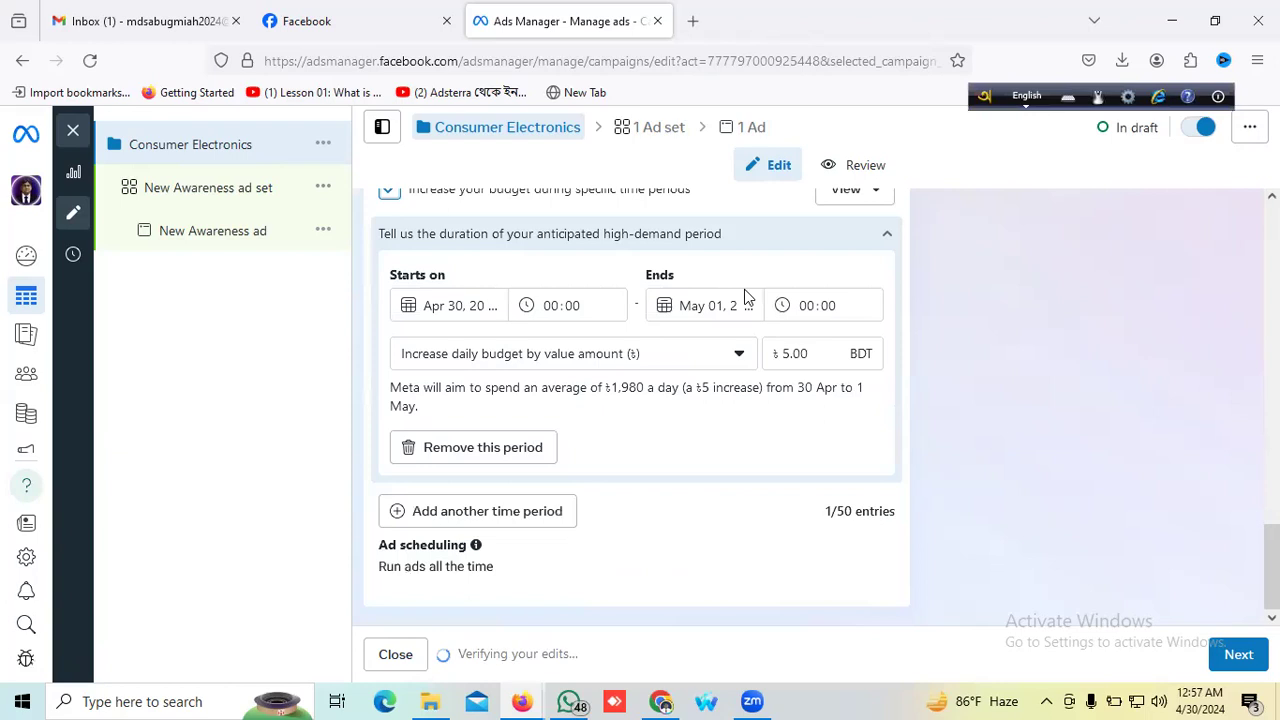
{"action": "scroll", "coordinate": [745, 297], "scroll_direction": "up", "scroll_amount": 2}
{"action": "scroll", "coordinate": [491, 351], "scroll_direction": "down", "scroll_amount": 1}
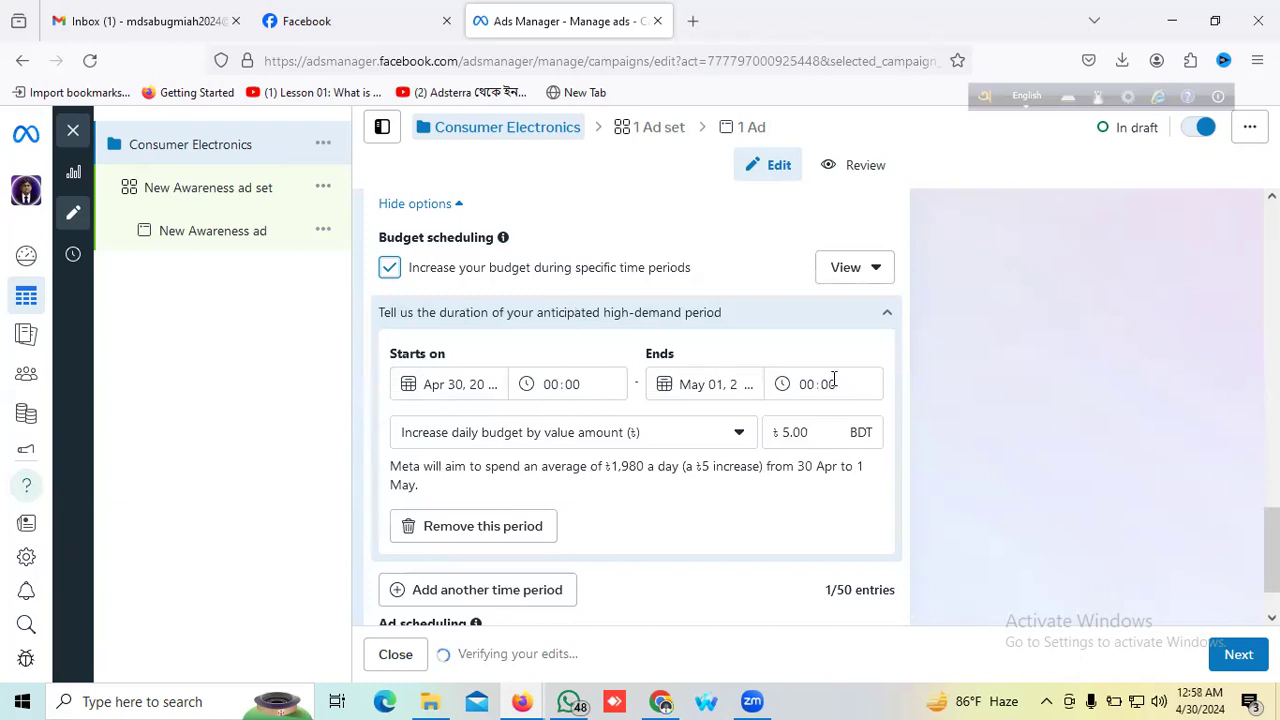
{"action": "left_click", "coordinate": [425, 384]}
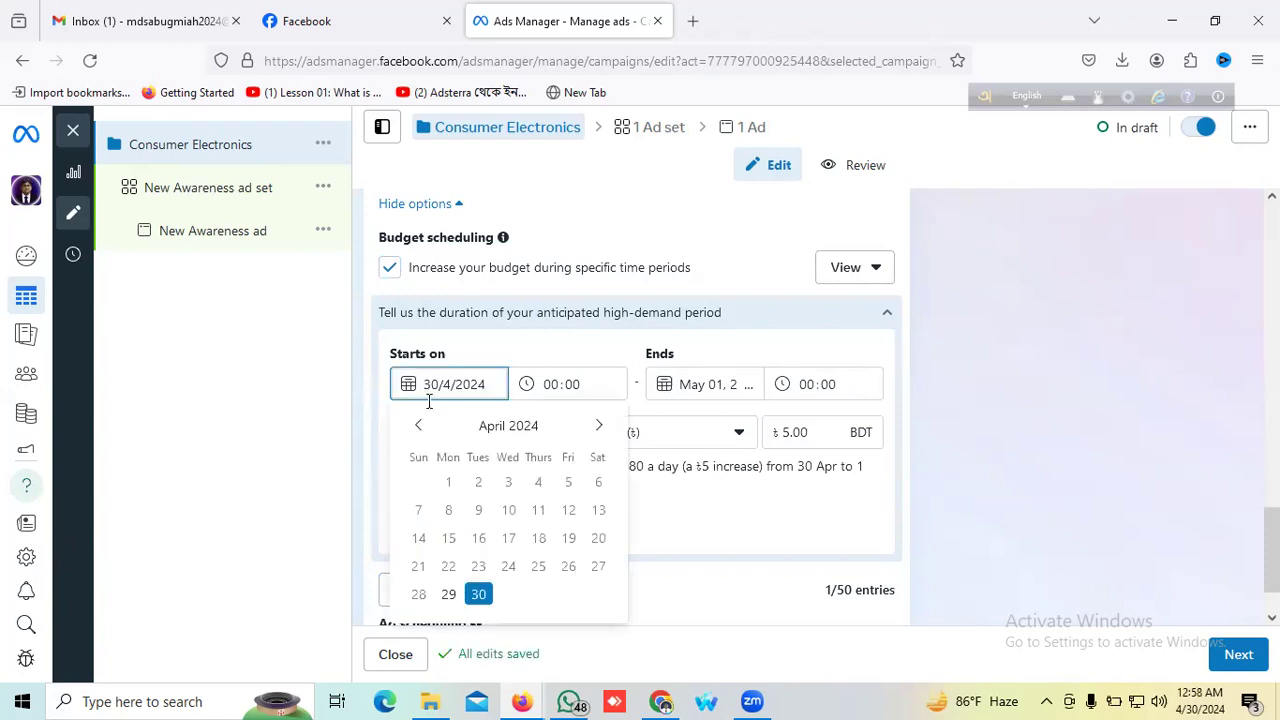
{"action": "left_click", "coordinate": [599, 428]}
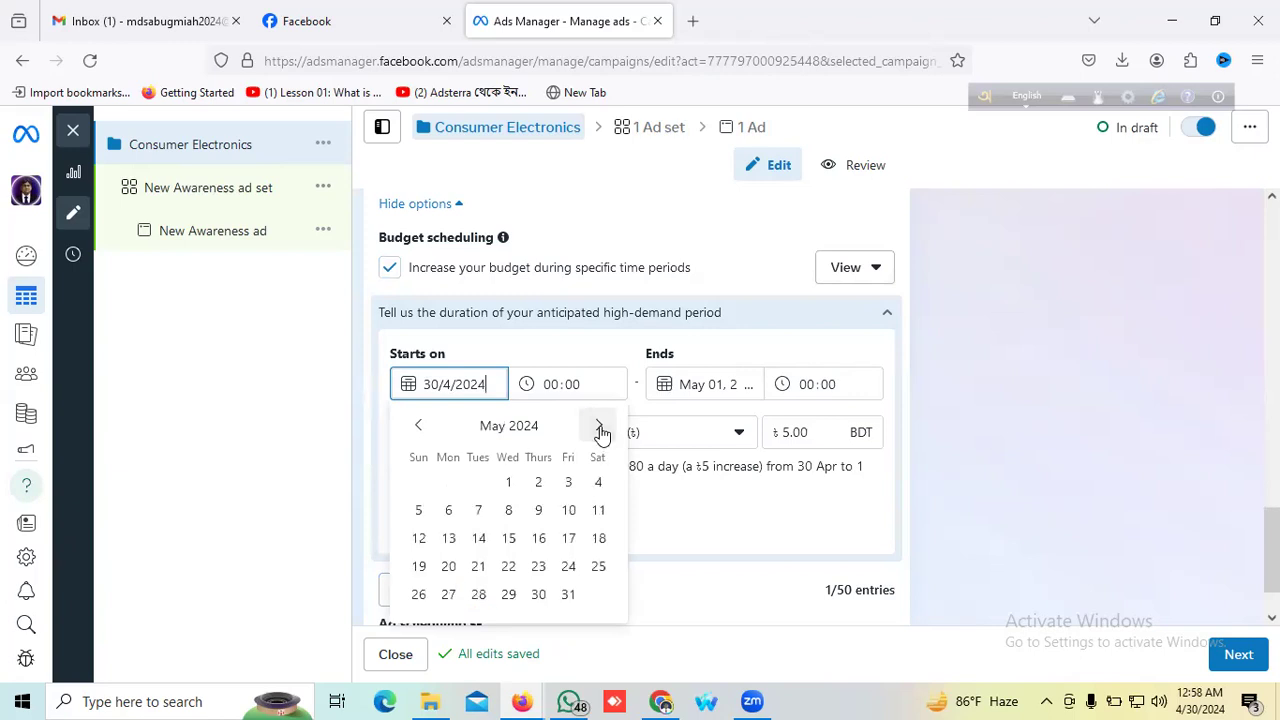
{"action": "left_click", "coordinate": [568, 482]}
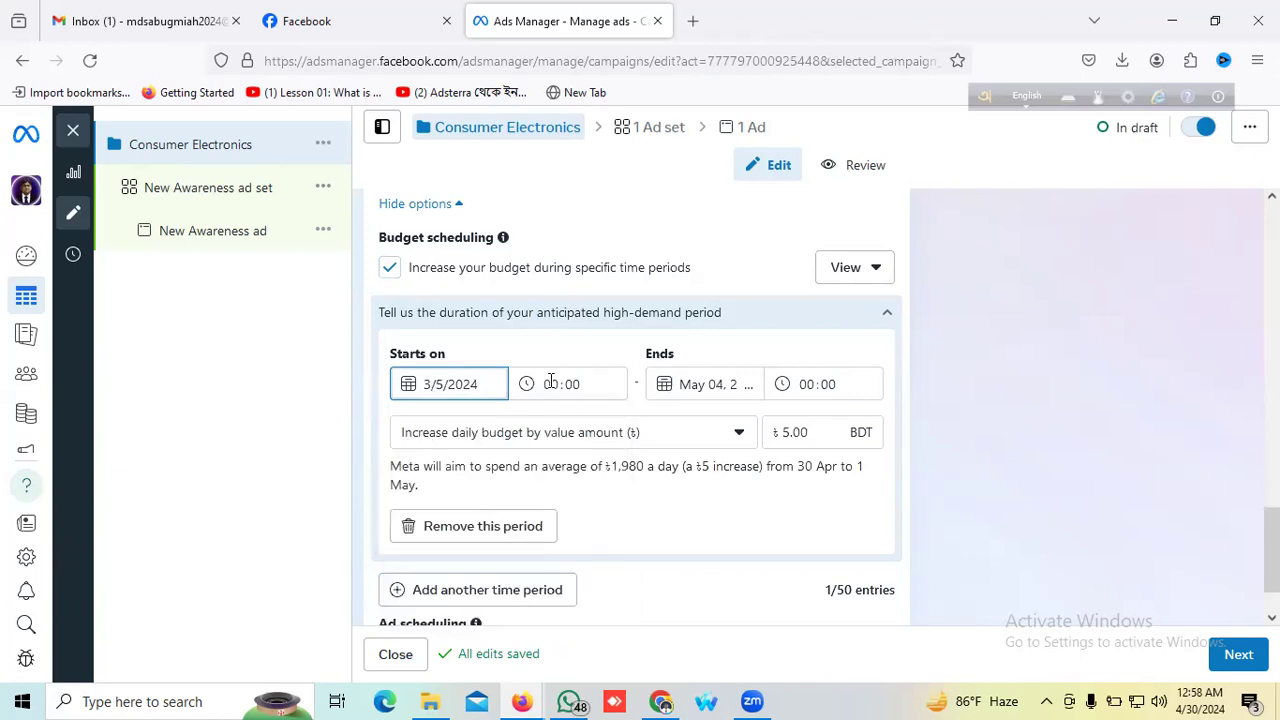
{"action": "left_click", "coordinate": [556, 384]}
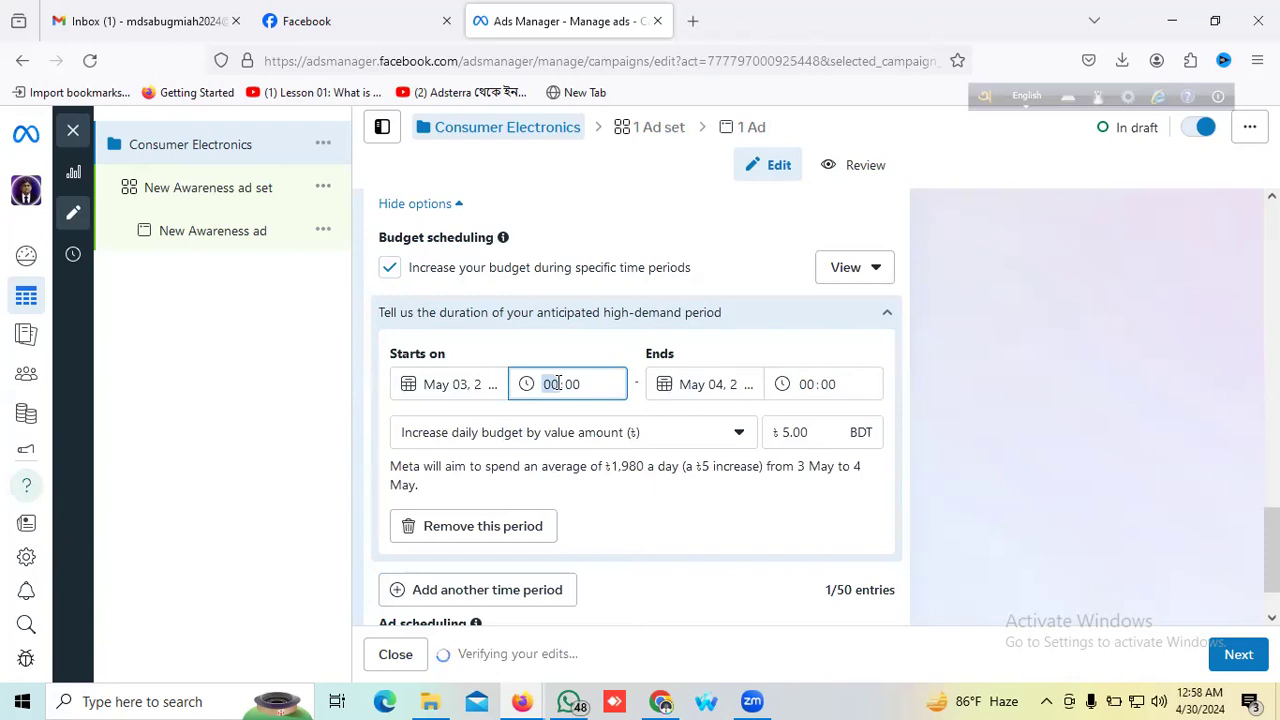
{"action": "type", "text": "1"}
{"action": "type", "text": "0"}
{"action": "type", "text": "0"}
{"action": "type", "text": "10"}
Step: Keep 4 May 2024 as the high-demand period's end date and set its end time to 10:30
{"action": "left_click", "coordinate": [690, 378]}
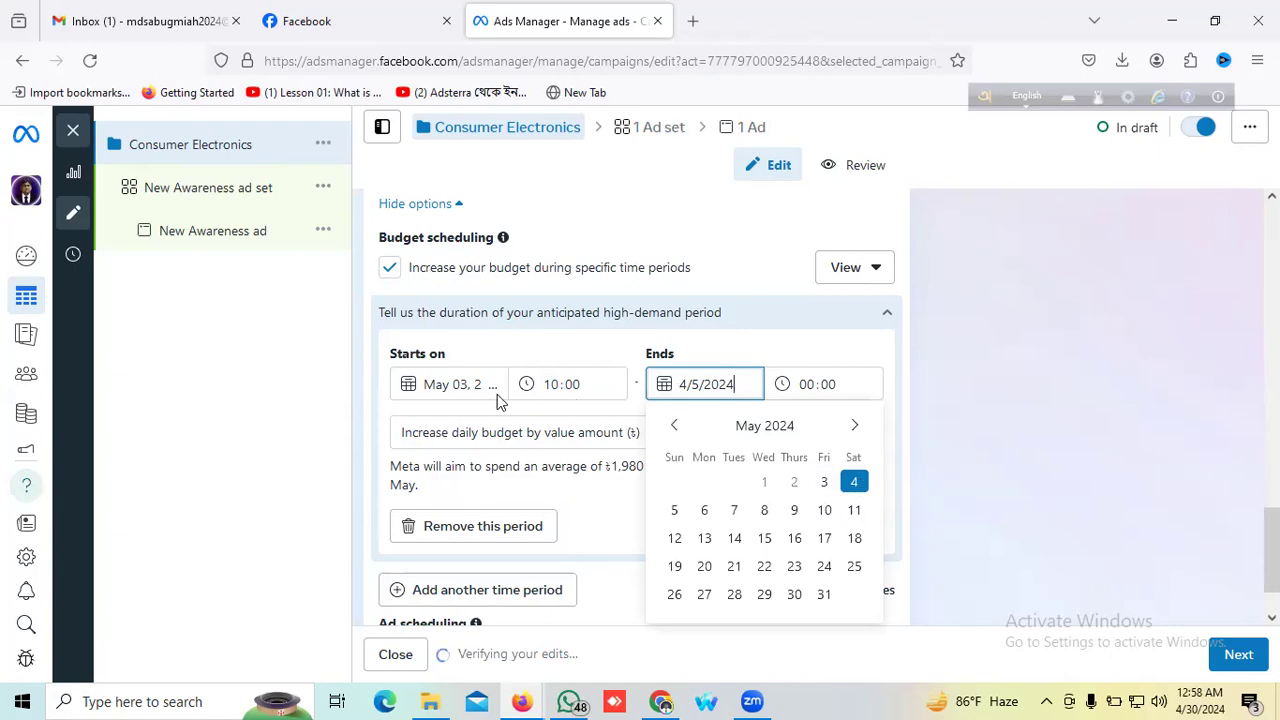
{"action": "left_click", "coordinate": [812, 386]}
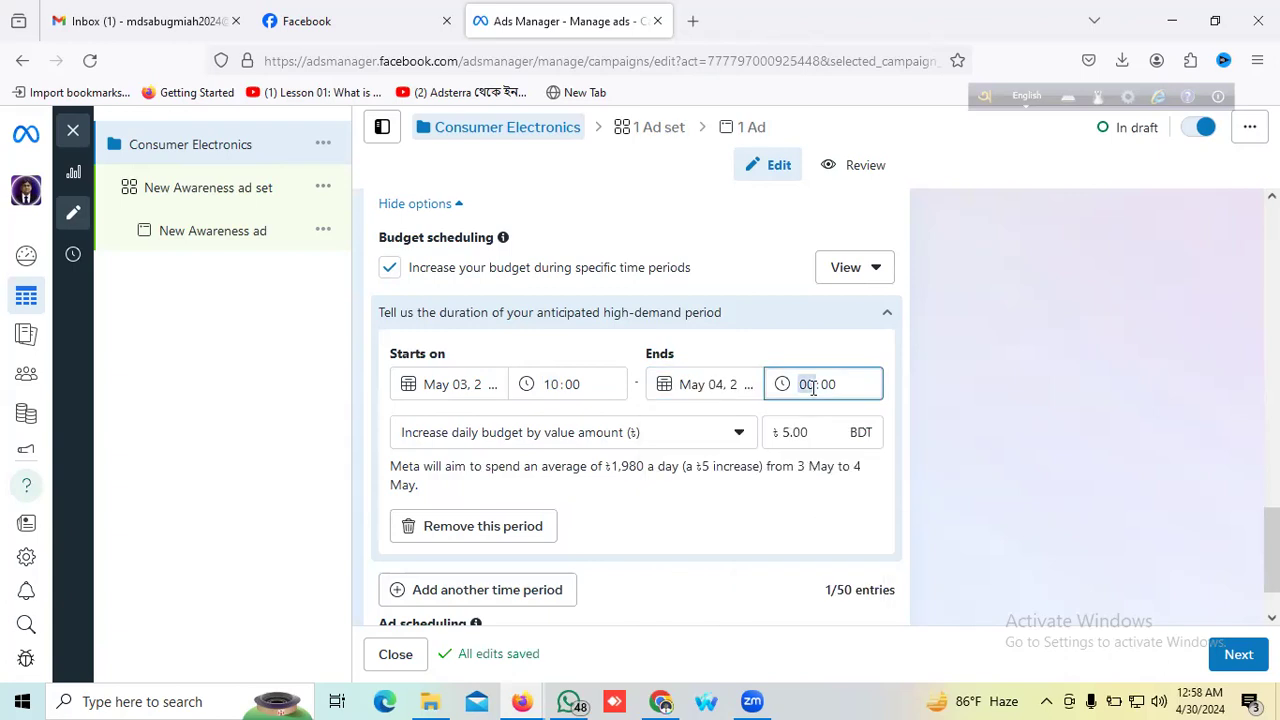
{"action": "type", "text": "01"}
{"action": "type", "text": "10"}
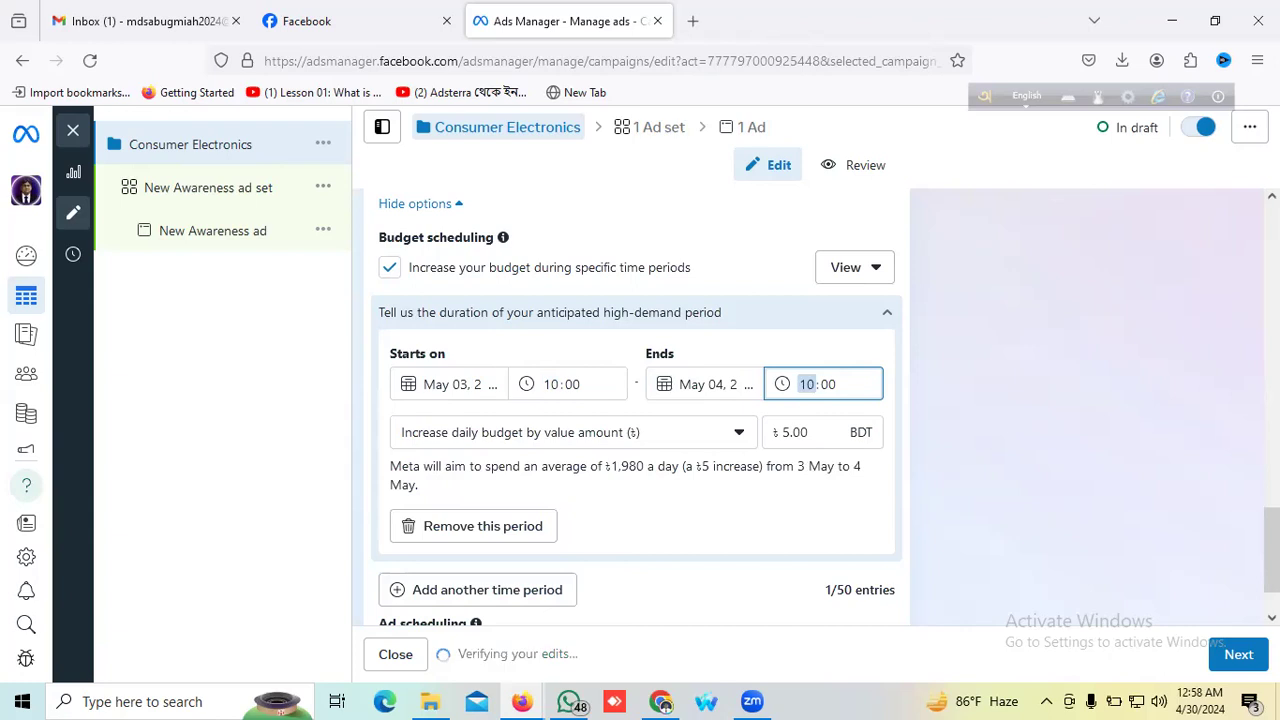
{"action": "left_click", "coordinate": [828, 384]}
{"action": "type", "text": "30"}
{"action": "left_click", "coordinate": [718, 198]}
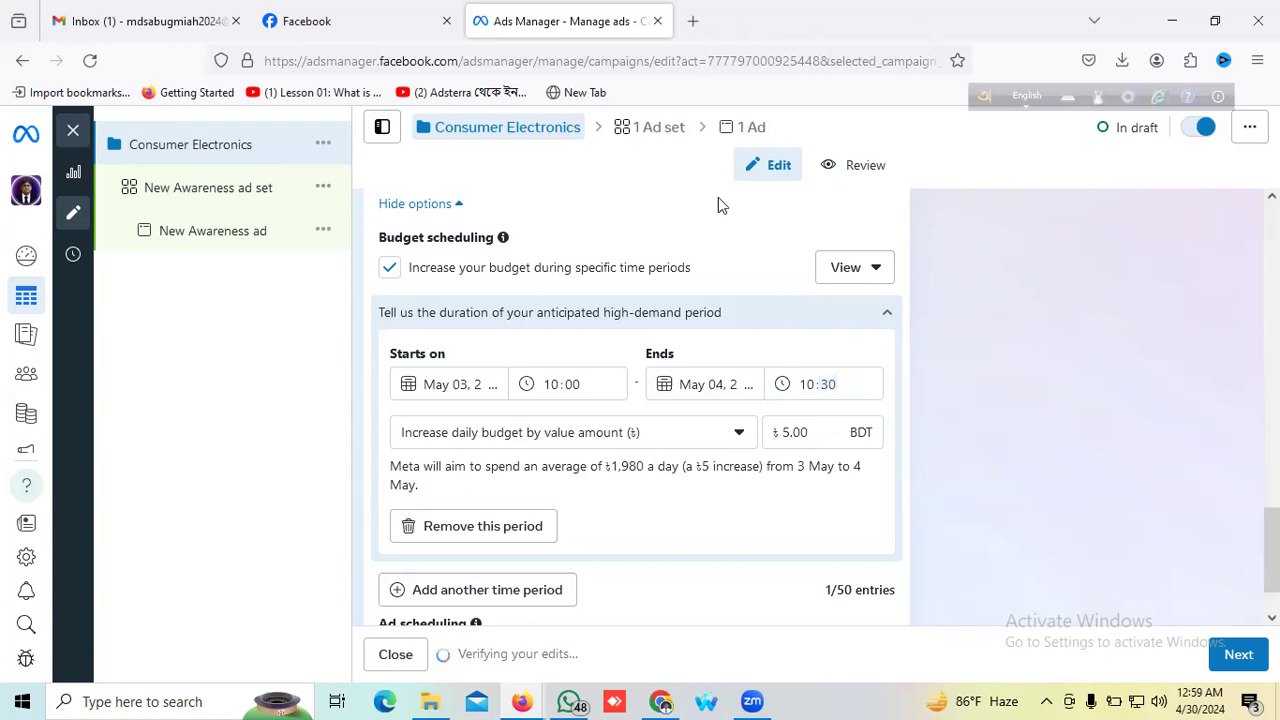
Step: Examine the daily budget increase options for the high-demand period and the availability of ad scheduling
{"action": "scroll", "coordinate": [422, 368], "scroll_direction": "down", "scroll_amount": 1}
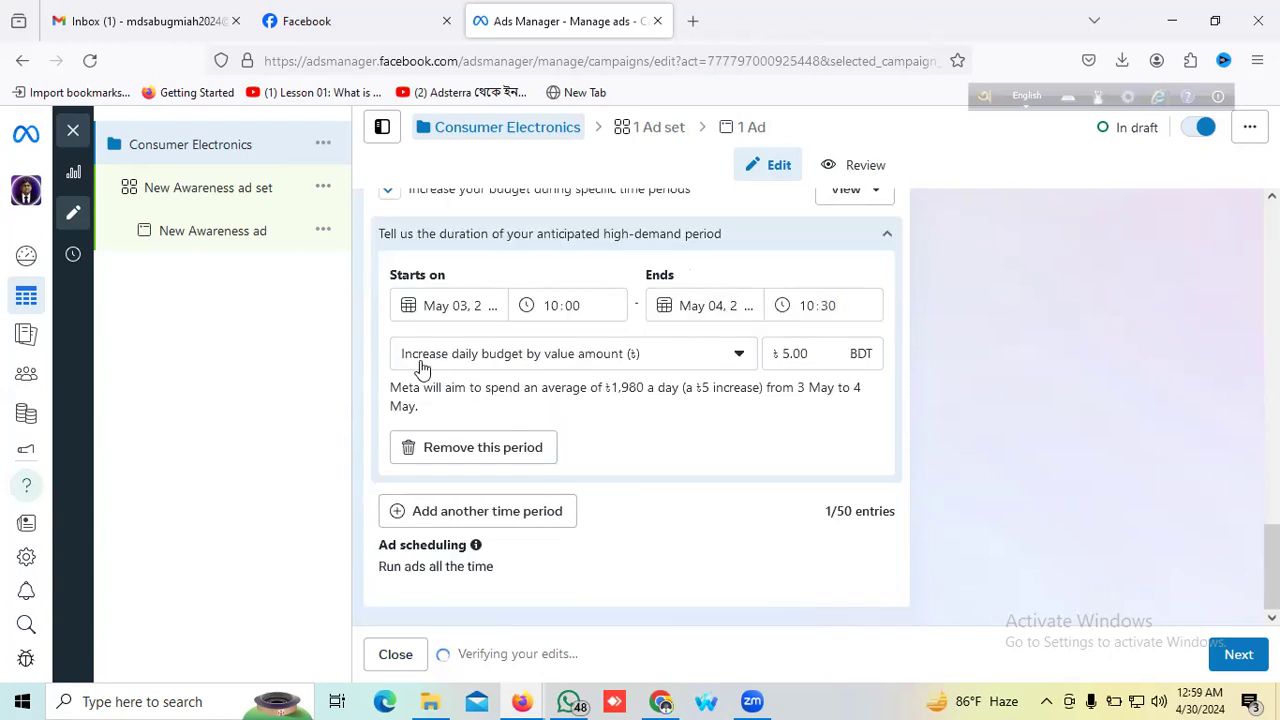
{"action": "left_click", "coordinate": [740, 358]}
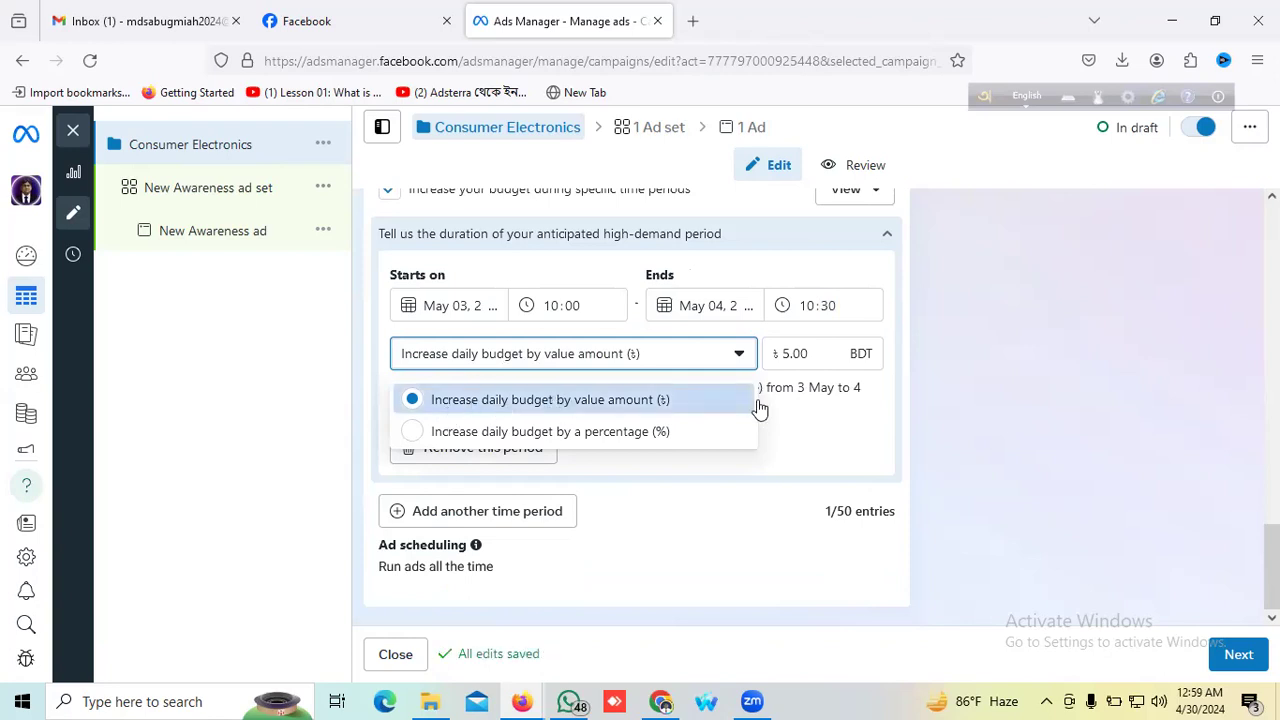
{"action": "left_click", "coordinate": [814, 353]}
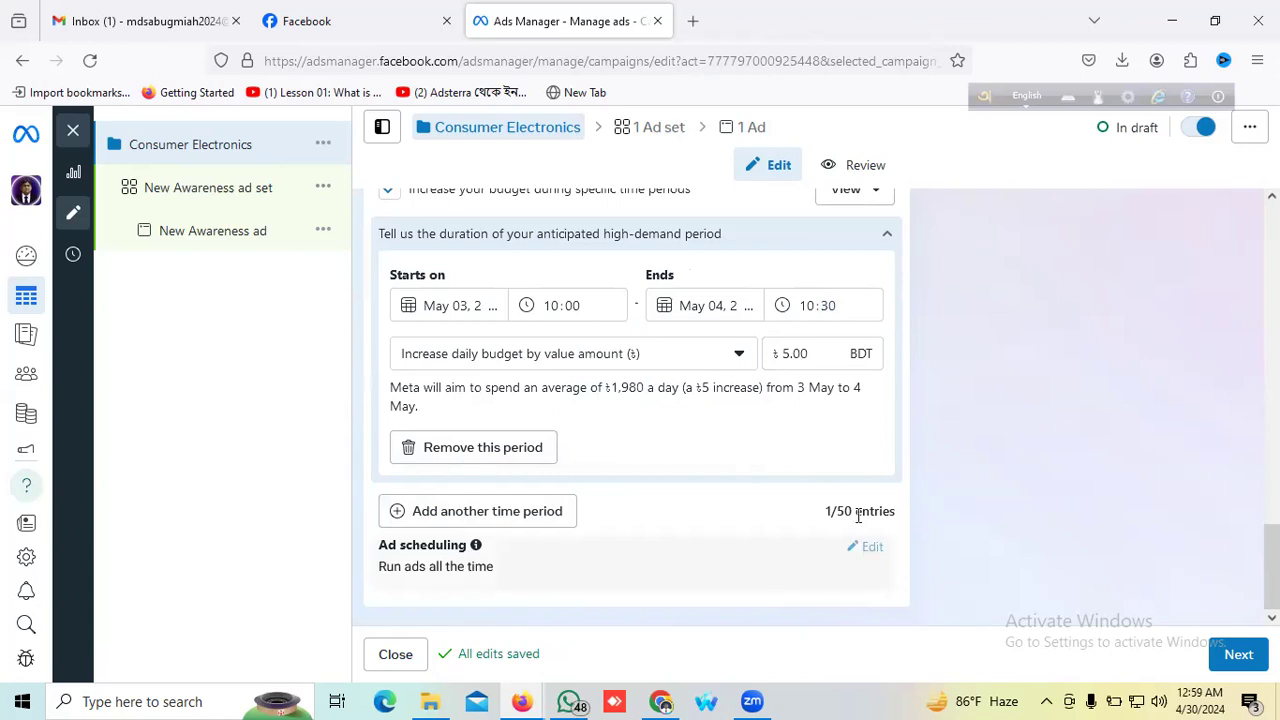
{"action": "mouse_move", "coordinate": [861, 546]}
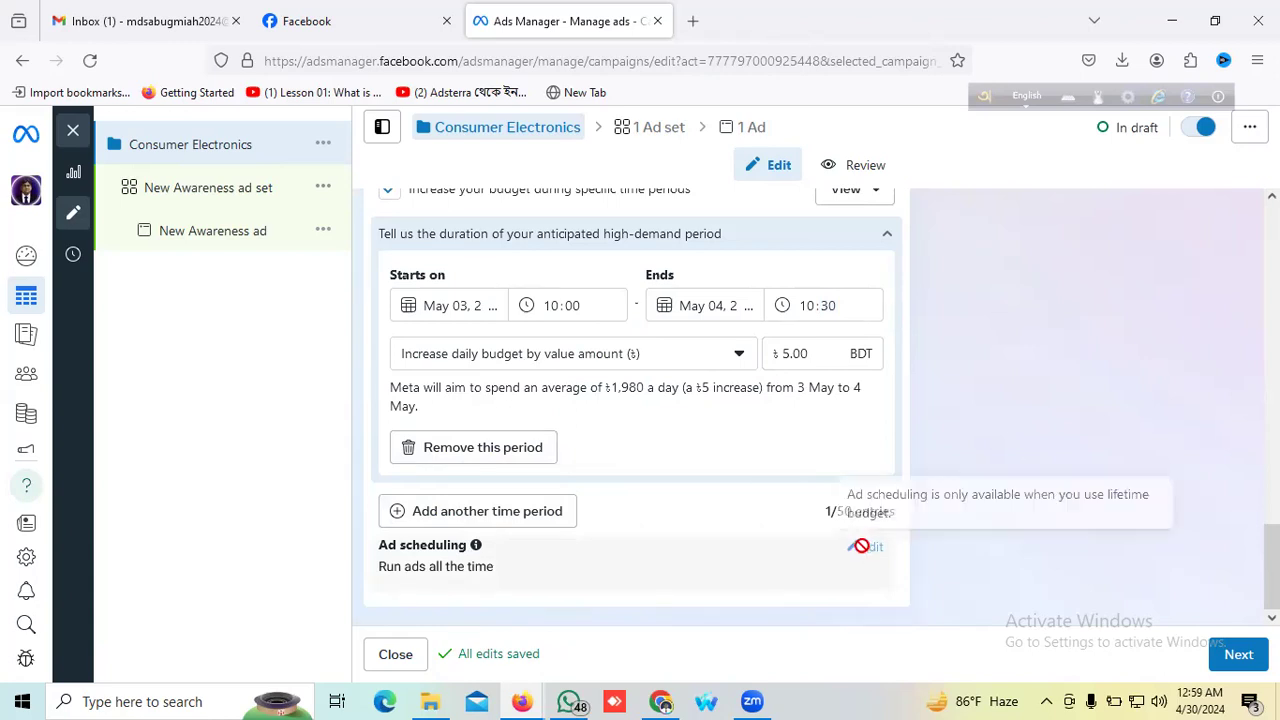
Step: Add a second high-demand period starting on 10 May 2024 at 10:00
{"action": "left_click", "coordinate": [425, 512]}
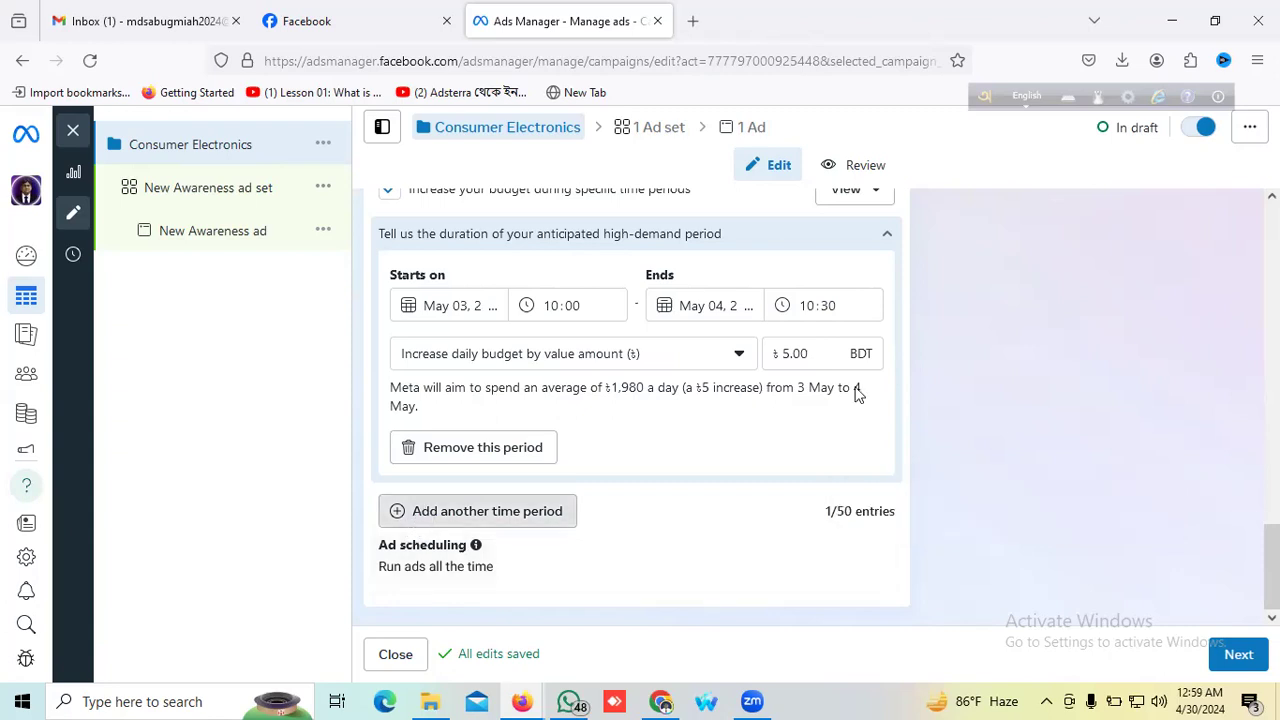
{"action": "scroll", "coordinate": [757, 405], "scroll_direction": "down", "scroll_amount": 3}
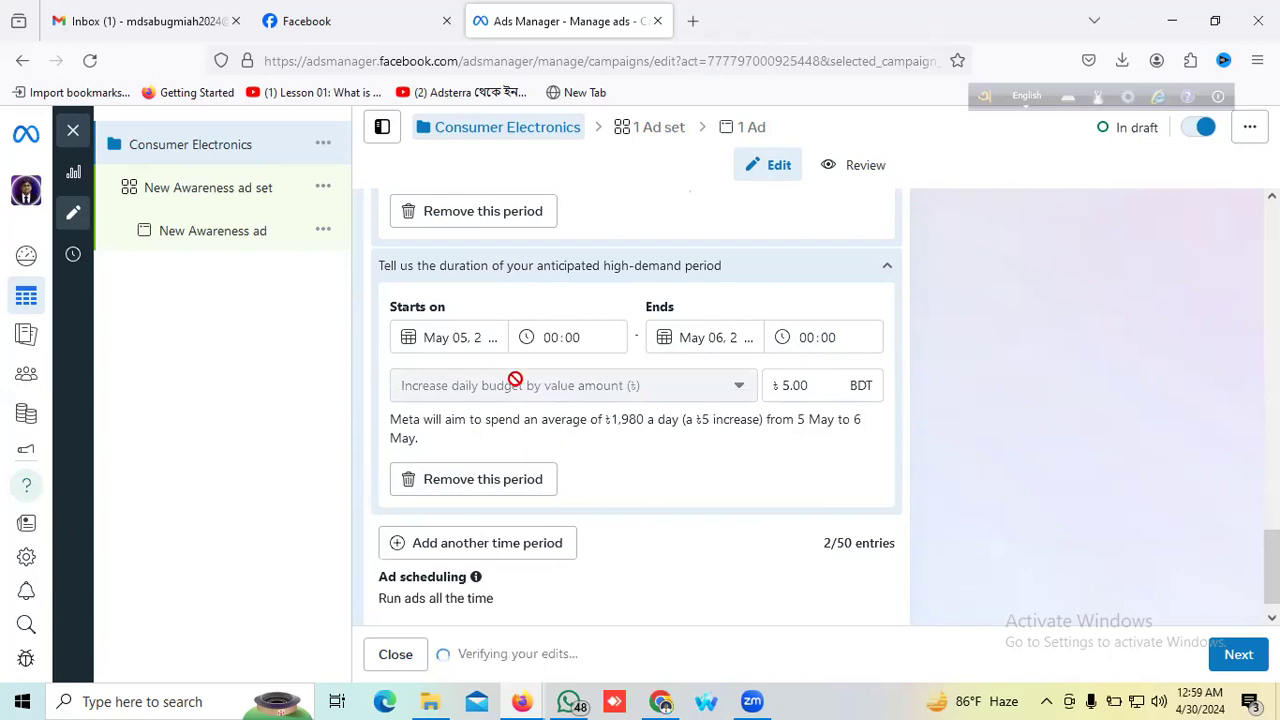
{"action": "scroll", "coordinate": [516, 381], "scroll_direction": "down", "scroll_amount": 1}
{"action": "mouse_move", "coordinate": [438, 573]}
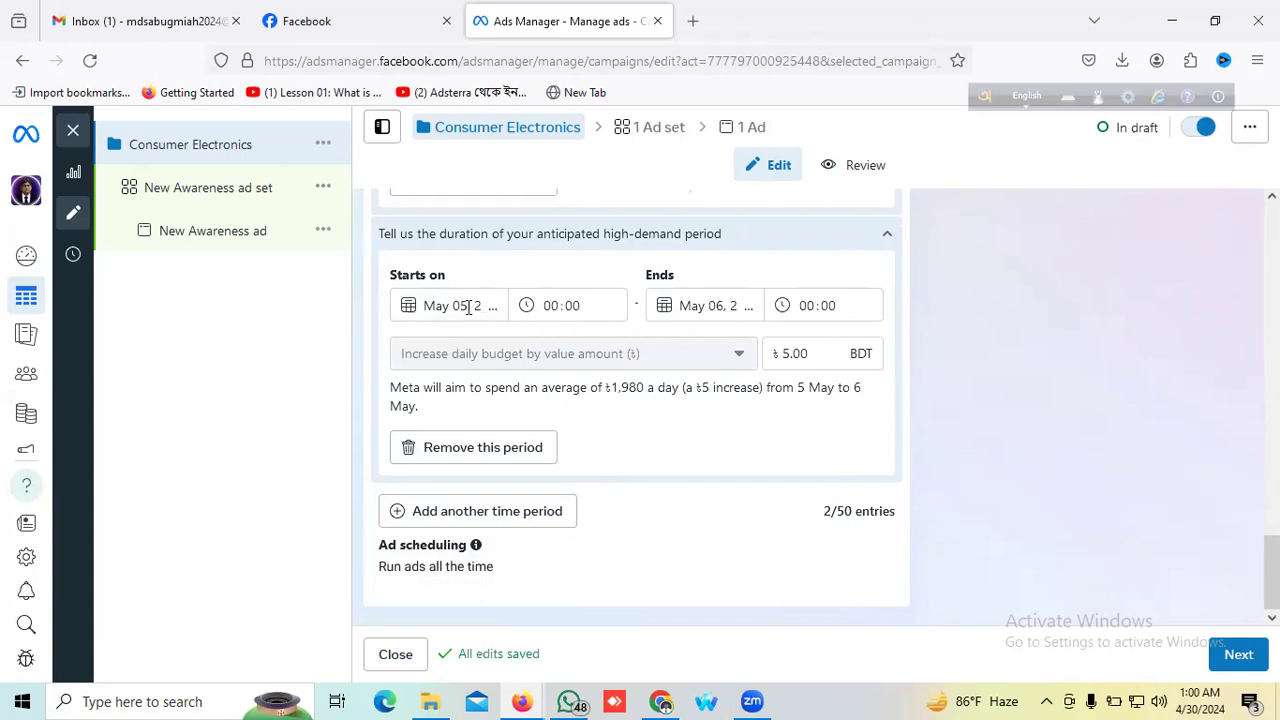
{"action": "left_click", "coordinate": [468, 307]}
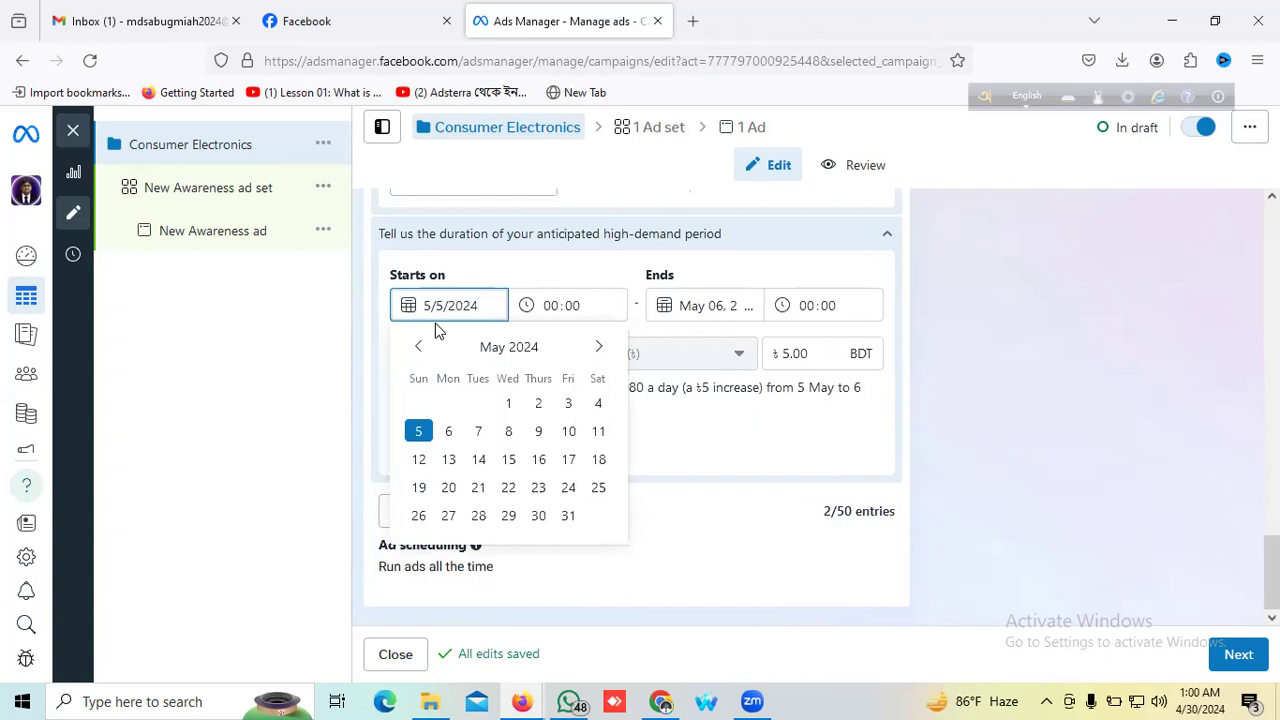
{"action": "left_click", "coordinate": [570, 431]}
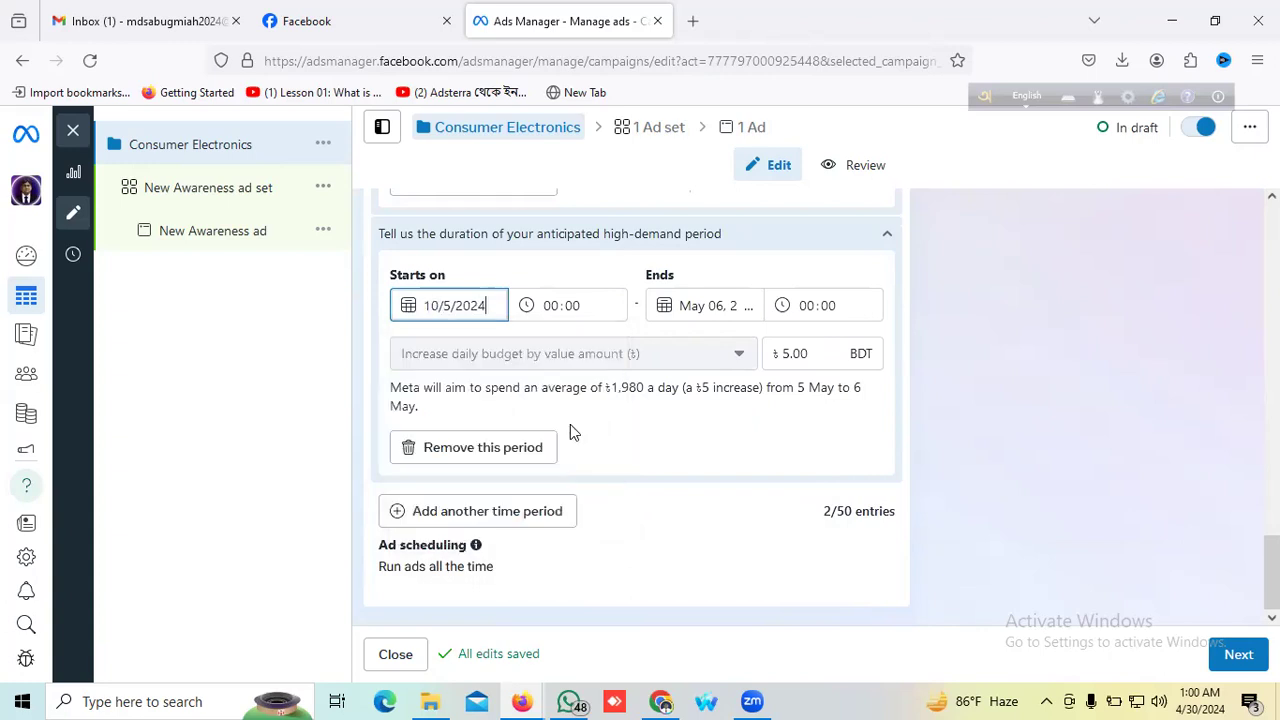
{"action": "left_click", "coordinate": [555, 310]}
{"action": "type", "text": "10"}
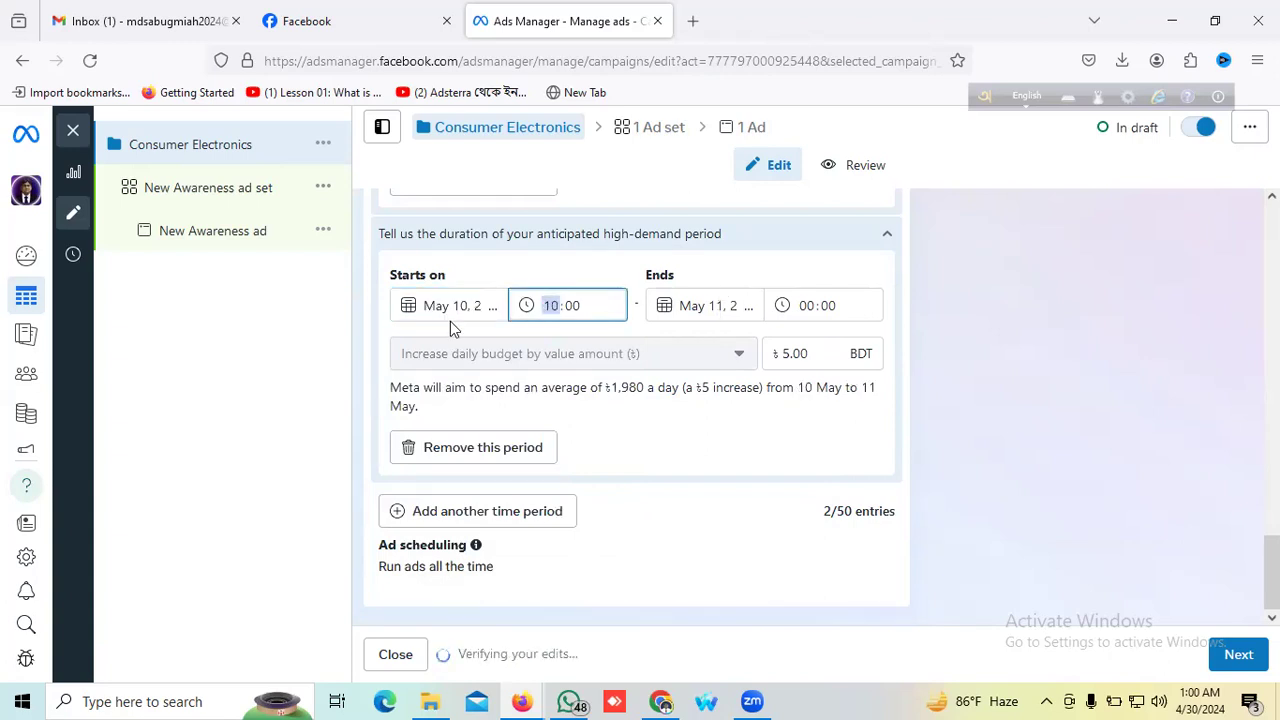
Step: Set the second high-demand period's end time to 10:45
{"action": "left_click", "coordinate": [806, 305]}
{"action": "type", "text": "10"}
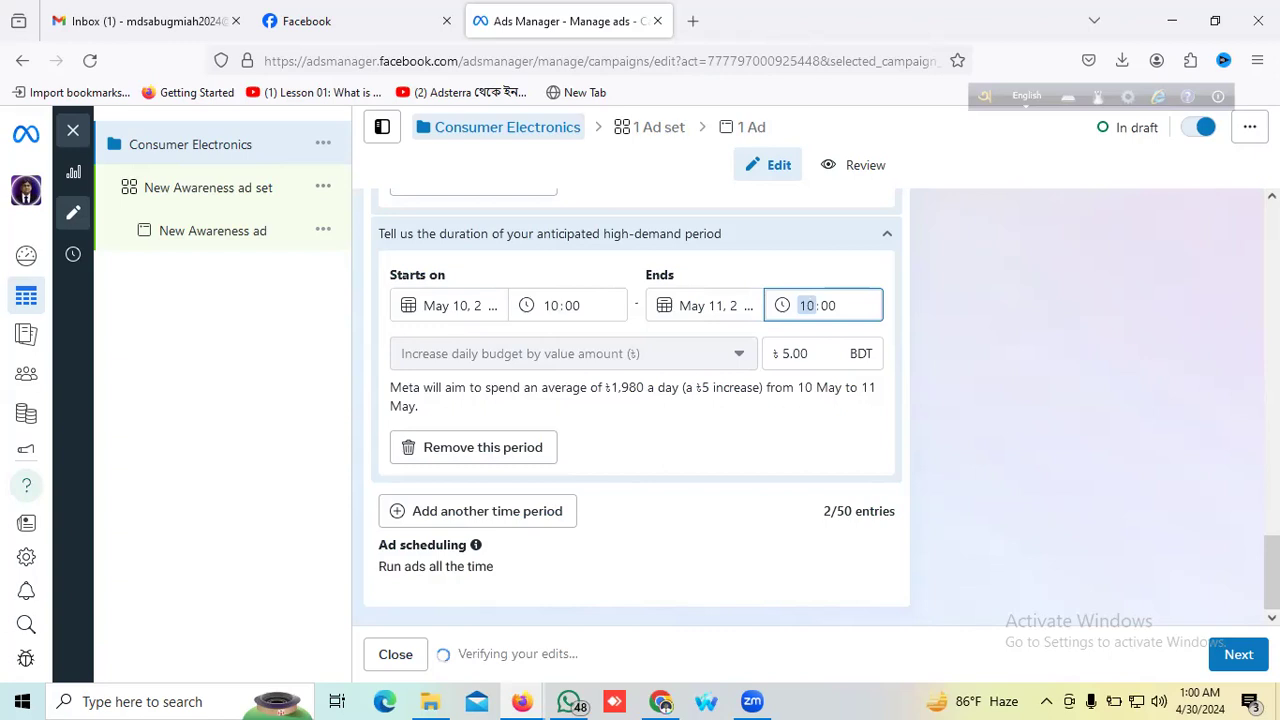
{"action": "type", "text": "0"}
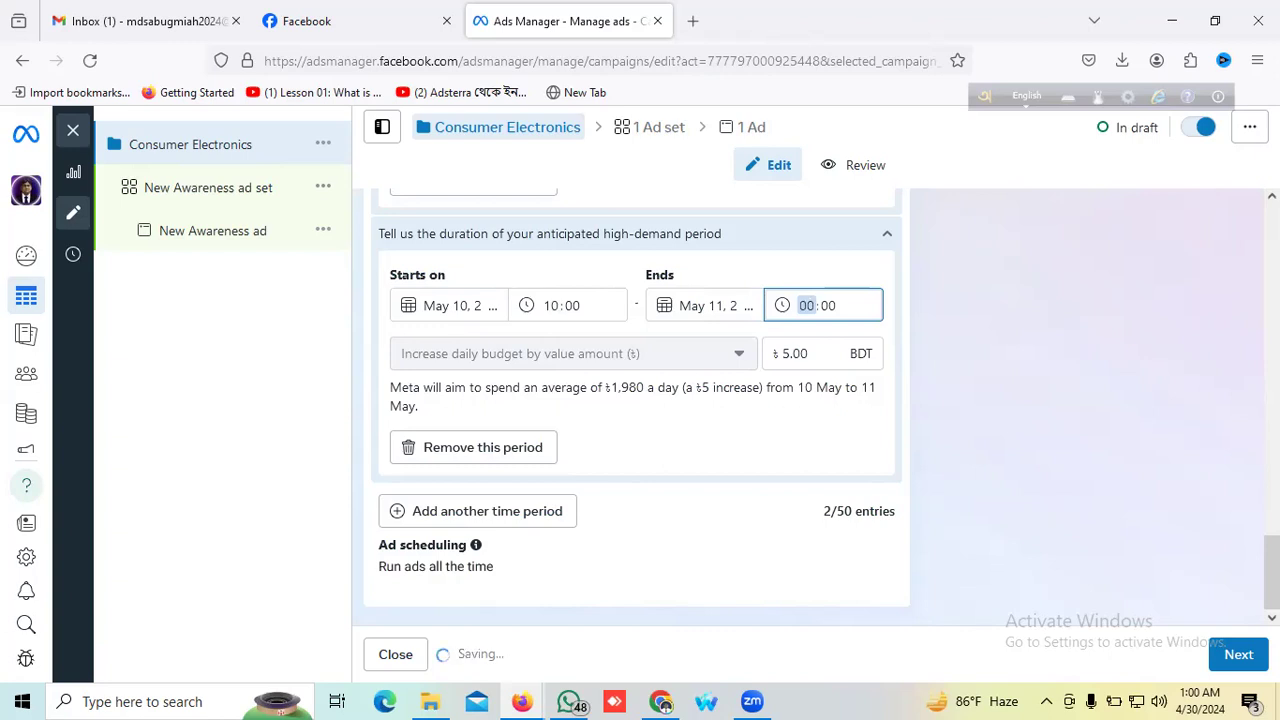
{"action": "type", "text": "10"}
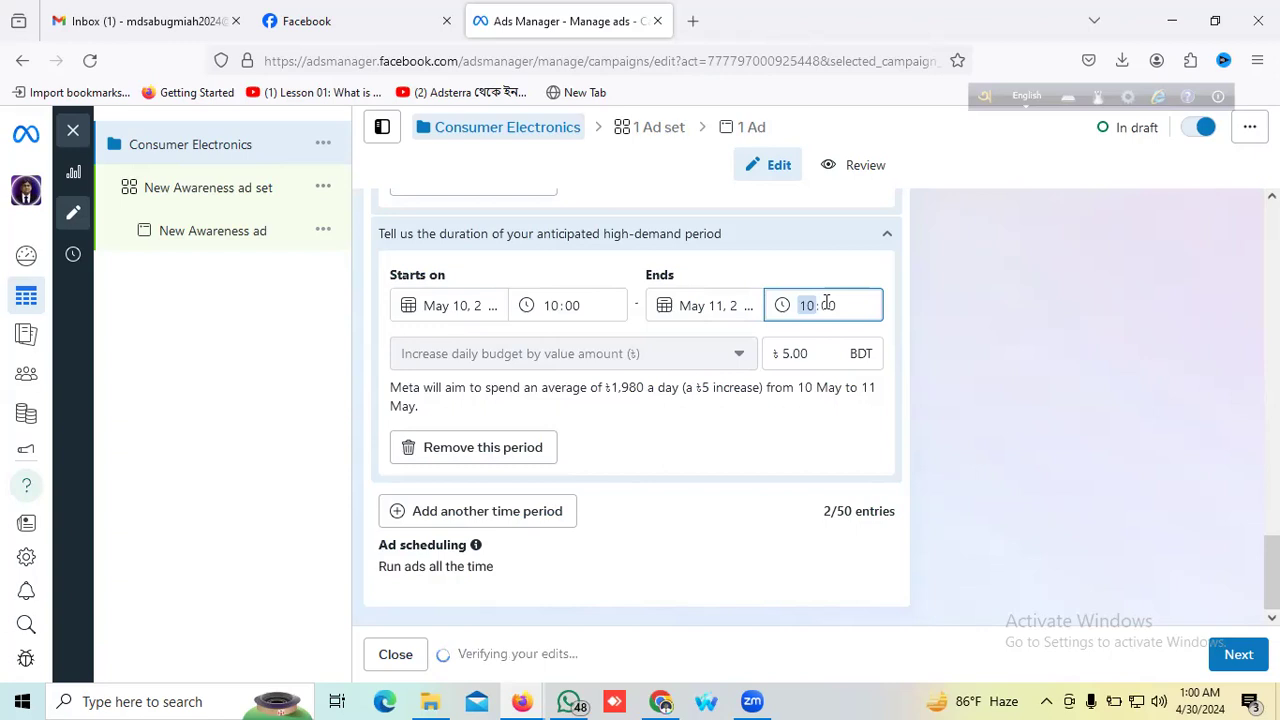
{"action": "left_click", "coordinate": [828, 305]}
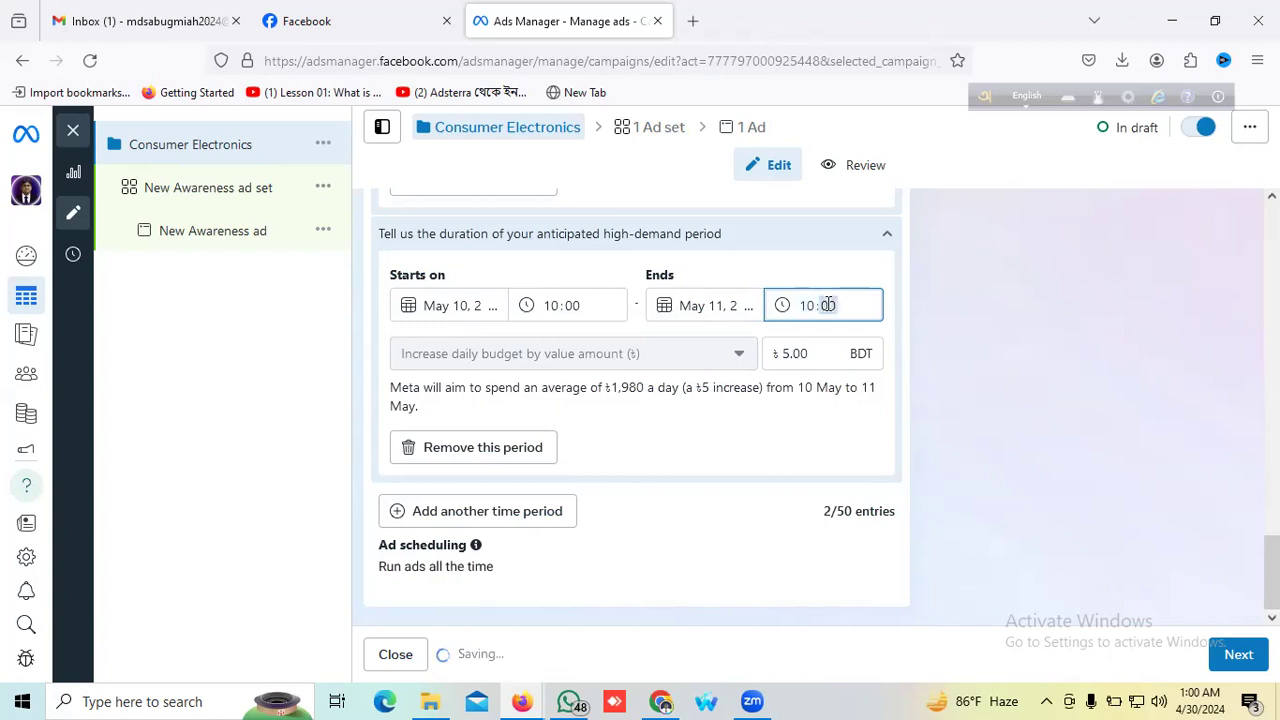
{"action": "type", "text": "50"}
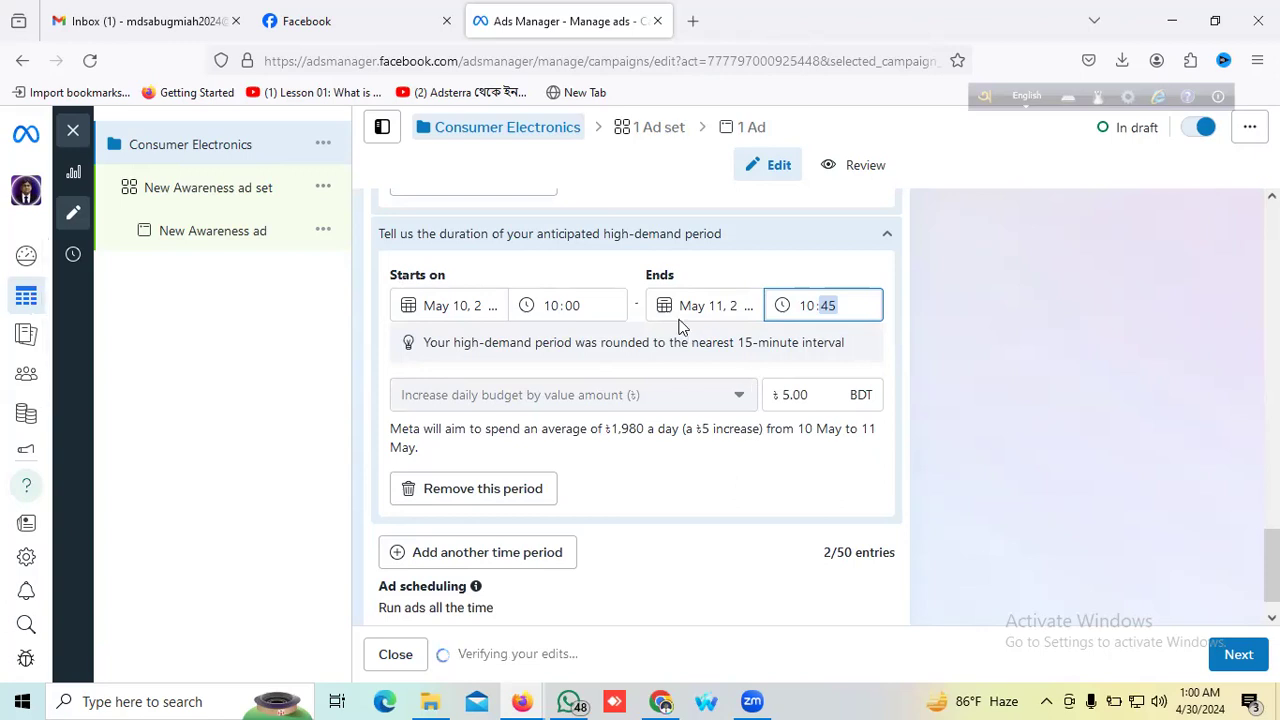
{"action": "scroll", "coordinate": [678, 327], "scroll_direction": "up", "scroll_amount": 2}
{"action": "scroll", "coordinate": [668, 320], "scroll_direction": "up", "scroll_amount": 1}
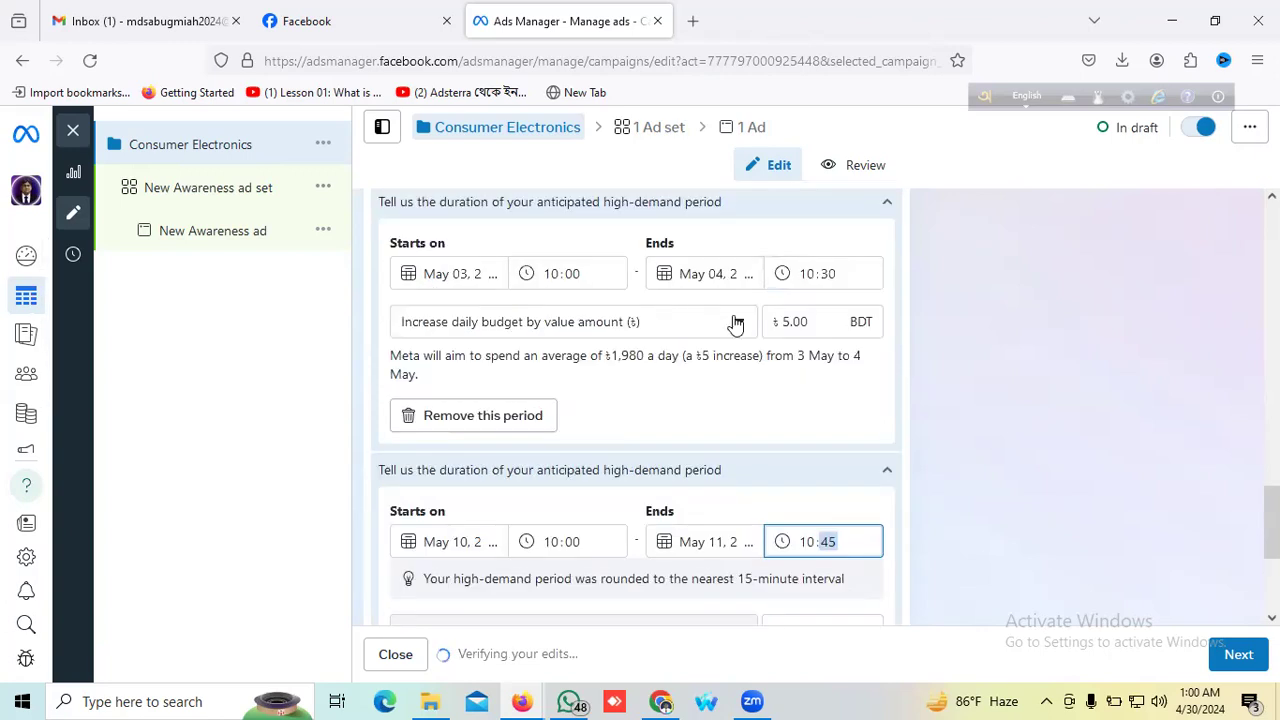
{"action": "scroll", "coordinate": [734, 323], "scroll_direction": "down", "scroll_amount": 2}
{"action": "scroll", "coordinate": [734, 381], "scroll_direction": "down", "scroll_amount": 1}
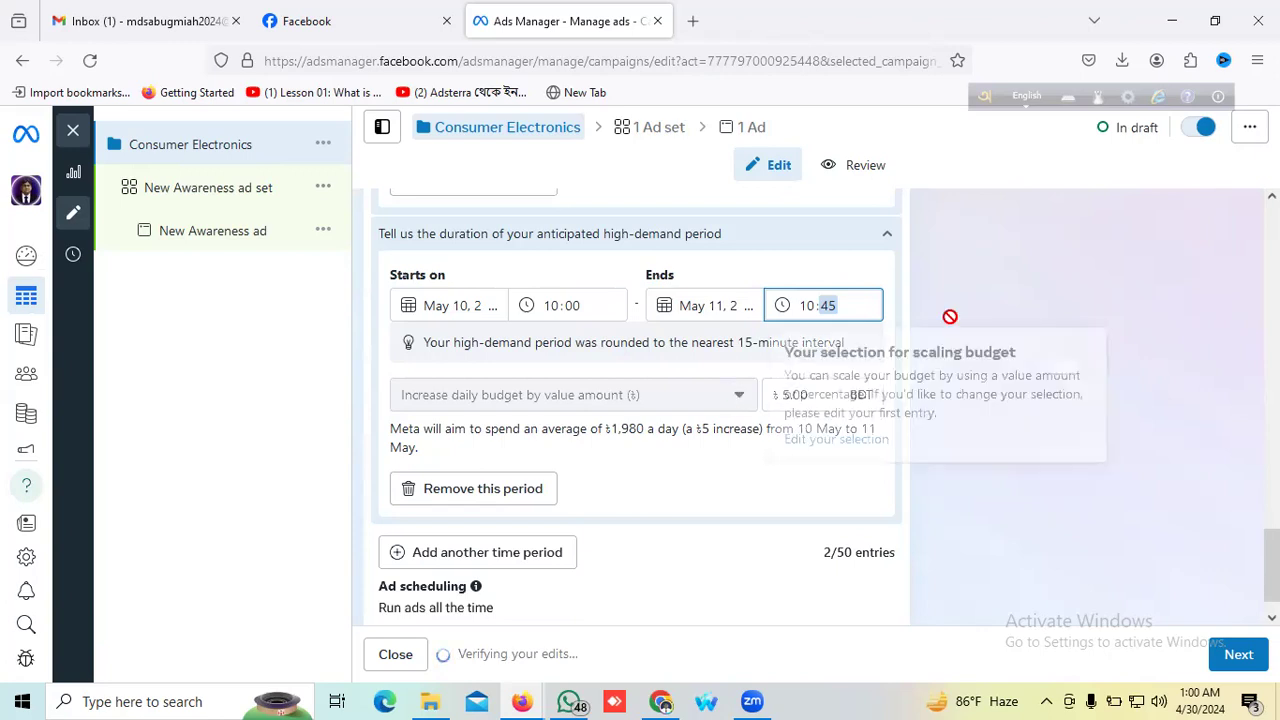
{"action": "scroll", "coordinate": [948, 312], "scroll_direction": "down", "scroll_amount": 1}
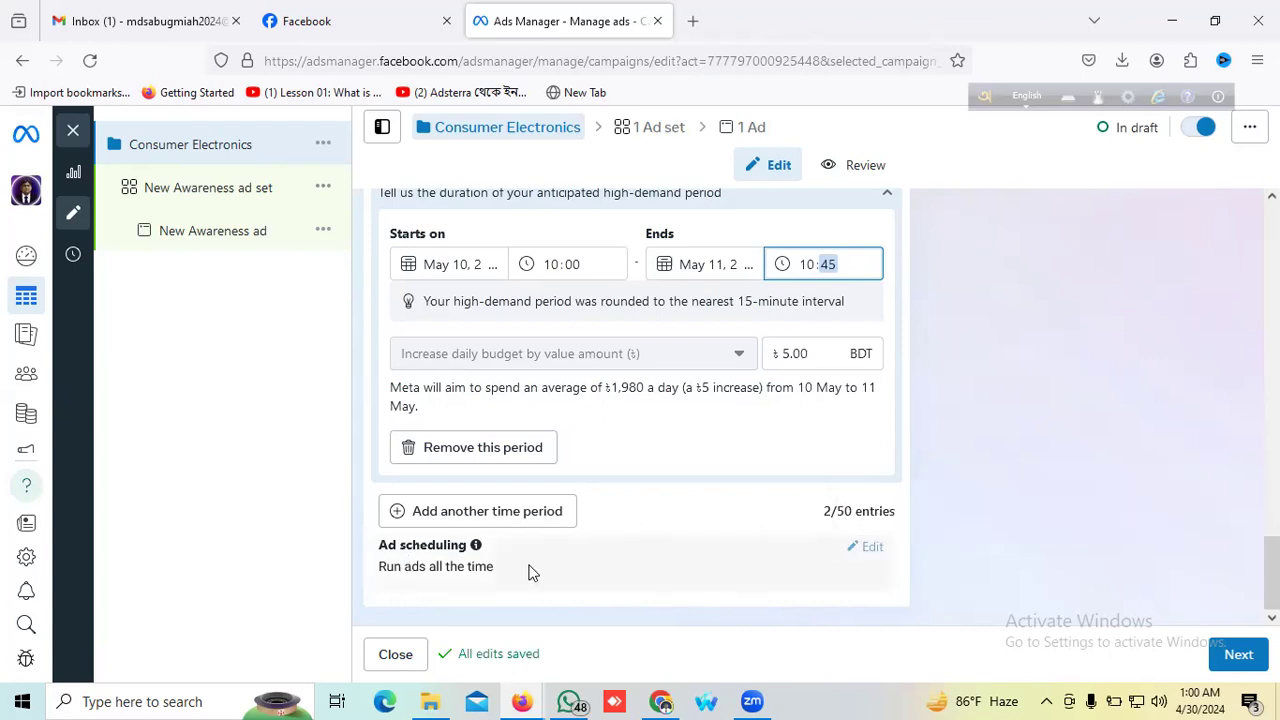
{"action": "left_click", "coordinate": [662, 572]}
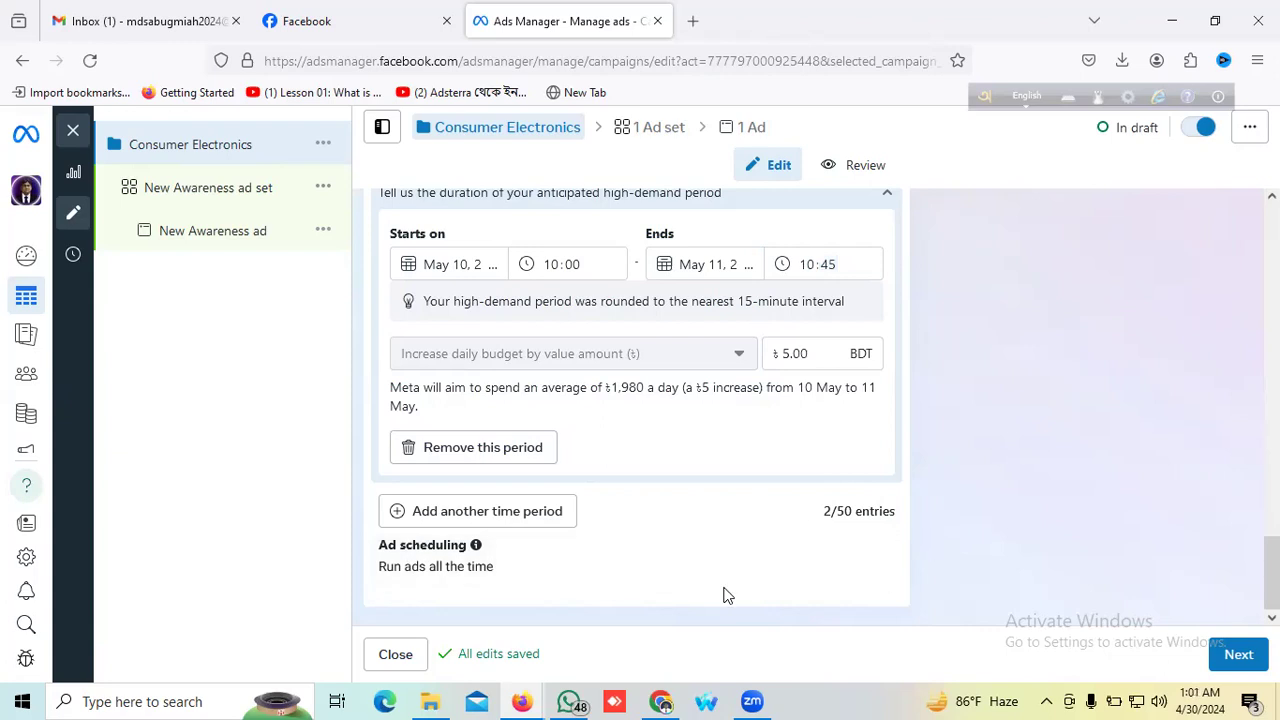
Step: Continue to the ad set settings and rename the ad set as Consumer Electronics
{"action": "left_click", "coordinate": [1240, 653]}
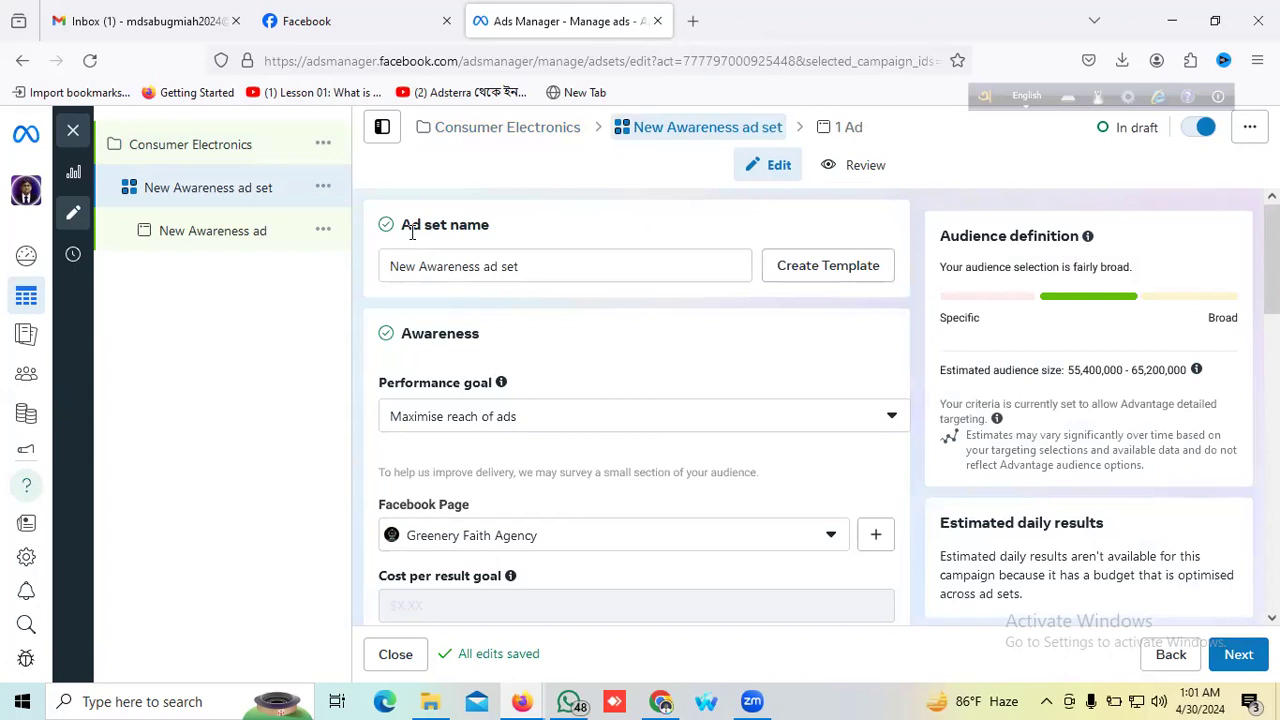
{"action": "left_click", "coordinate": [521, 274]}
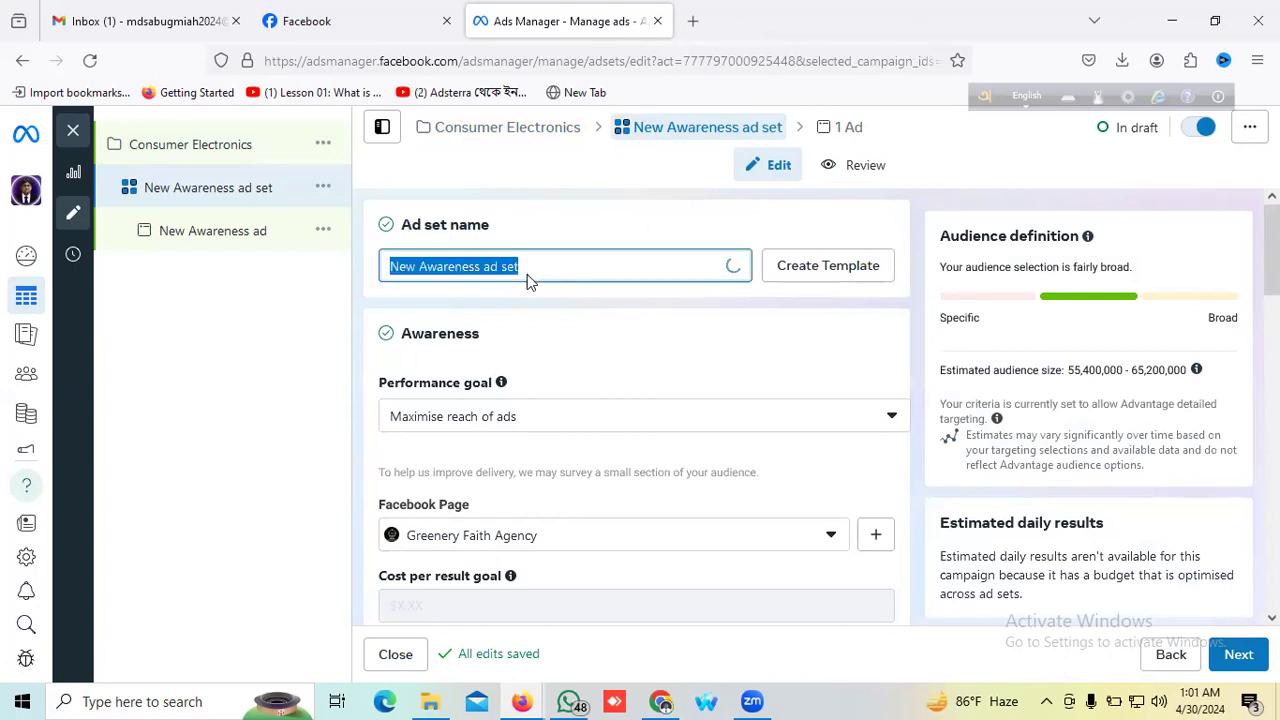
{"action": "key", "text": "BackSpace"}
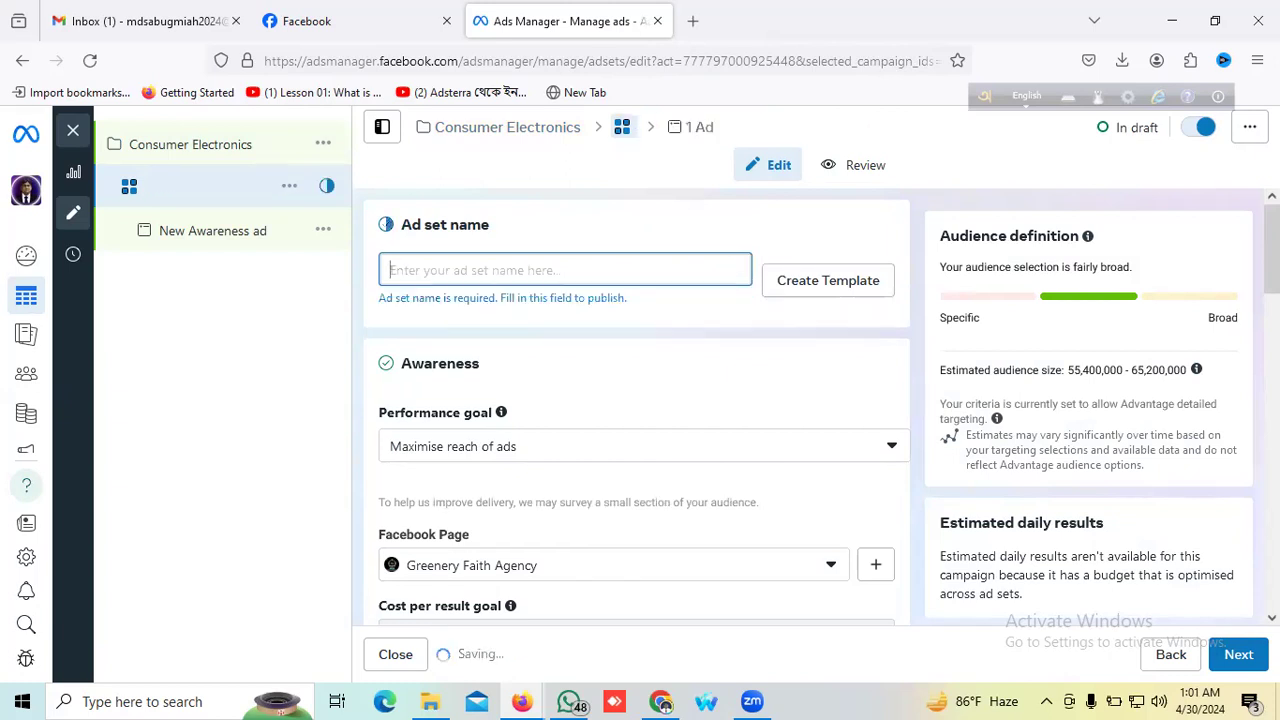
{"action": "type", "text": "C"}
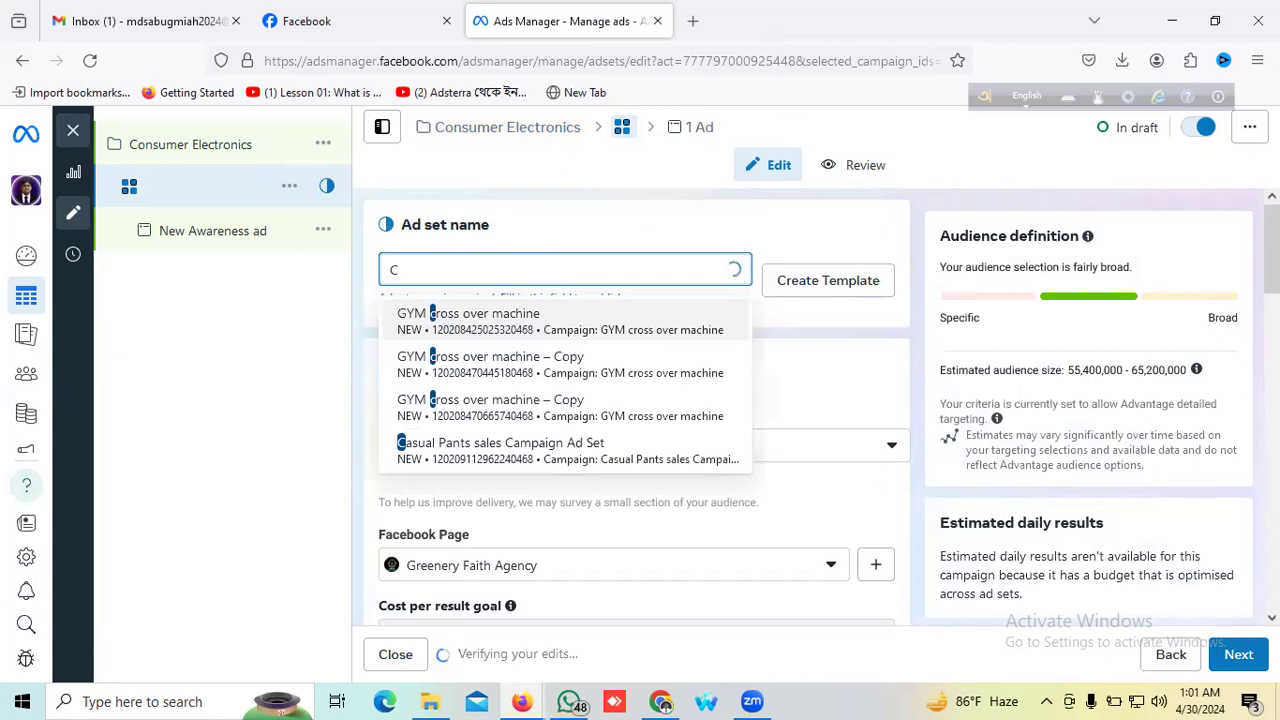
{"action": "type", "text": "onsu"}
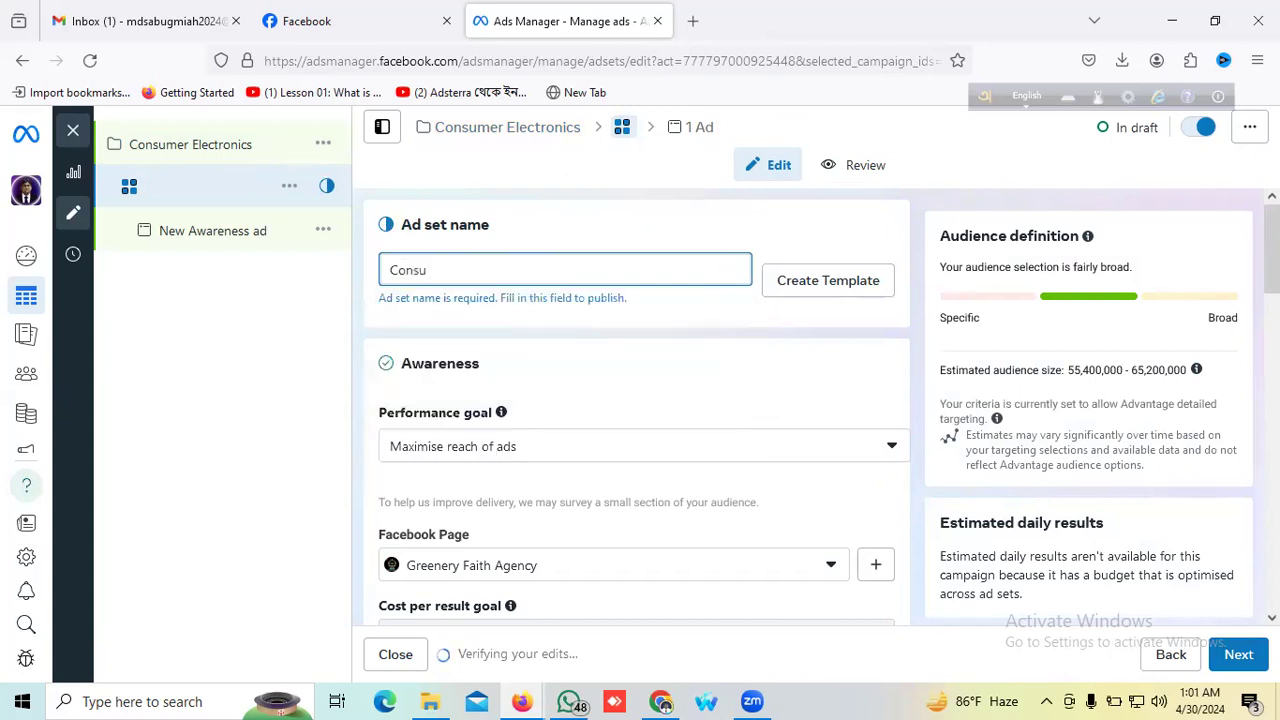
{"action": "type", "text": "mer"}
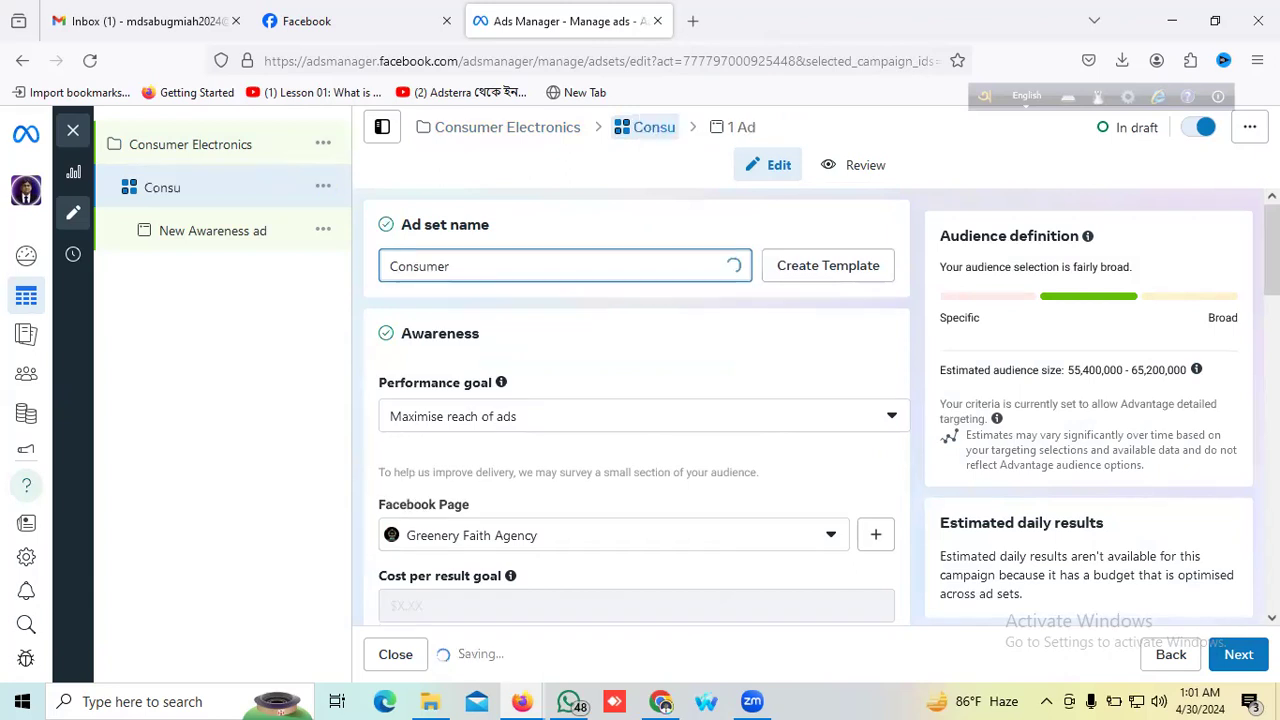
{"action": "type", "text": " Electr"}
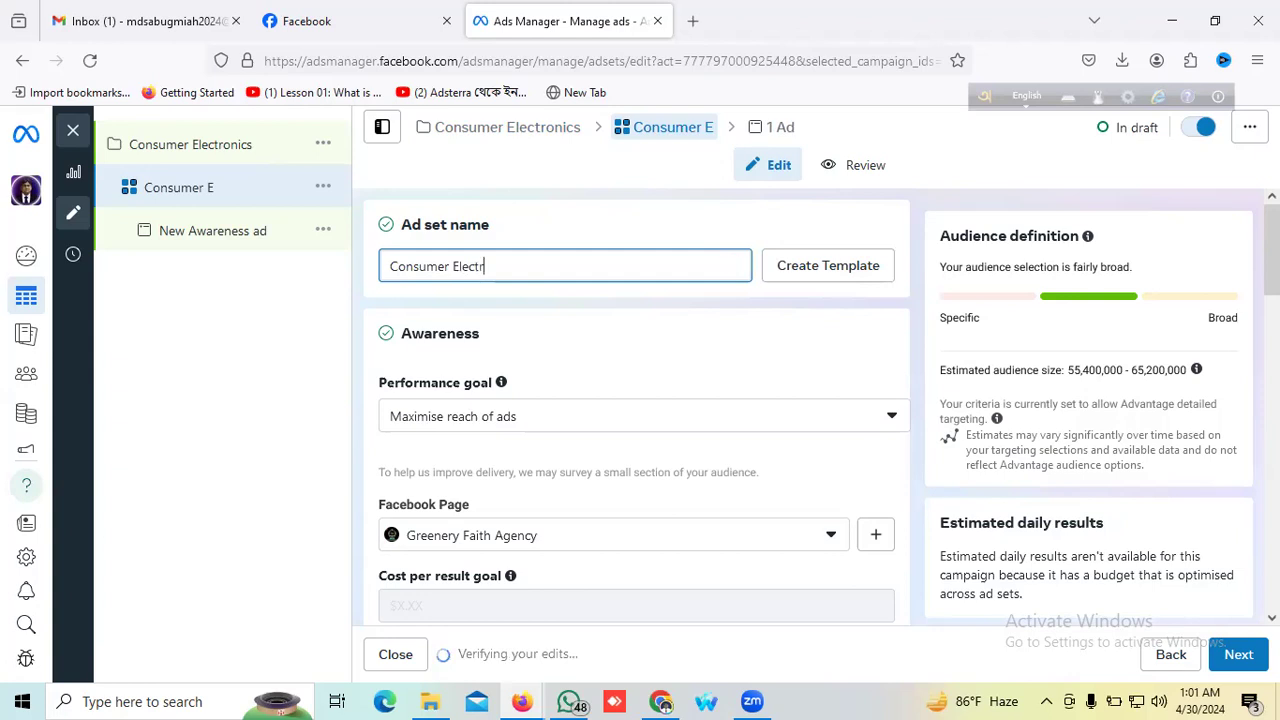
{"action": "type", "text": "oni"}
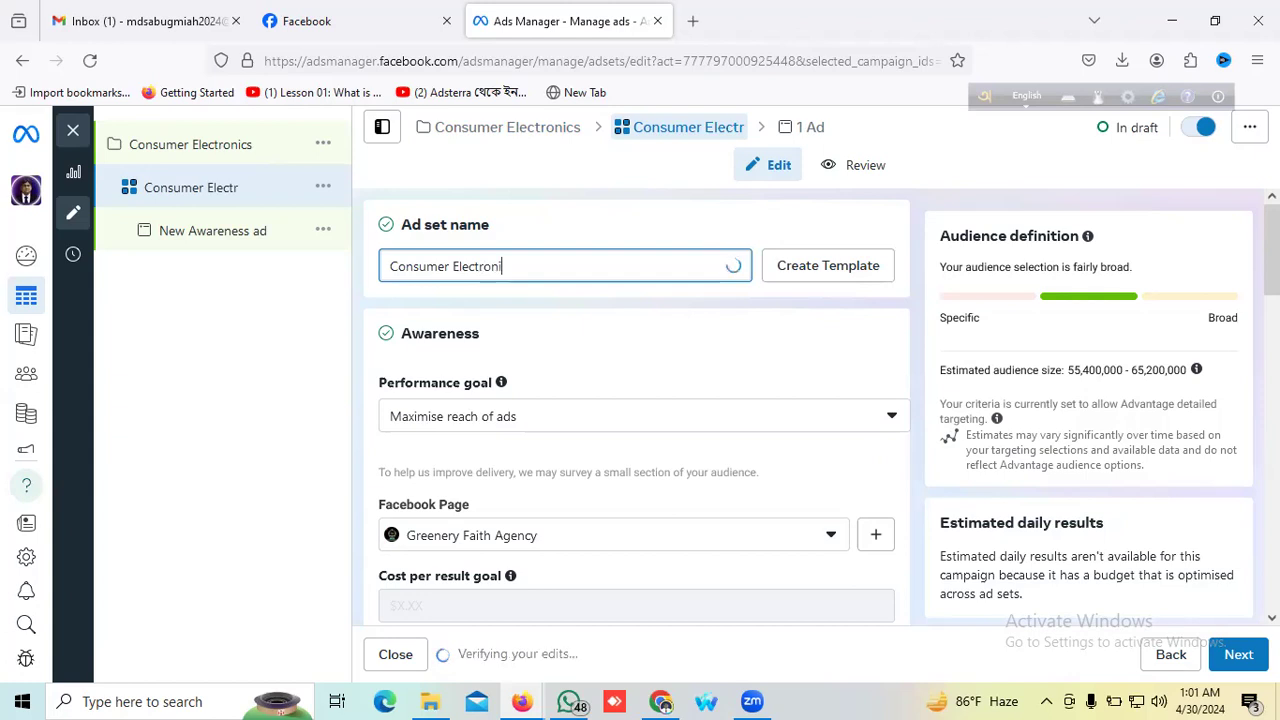
{"action": "type", "text": "cs"}
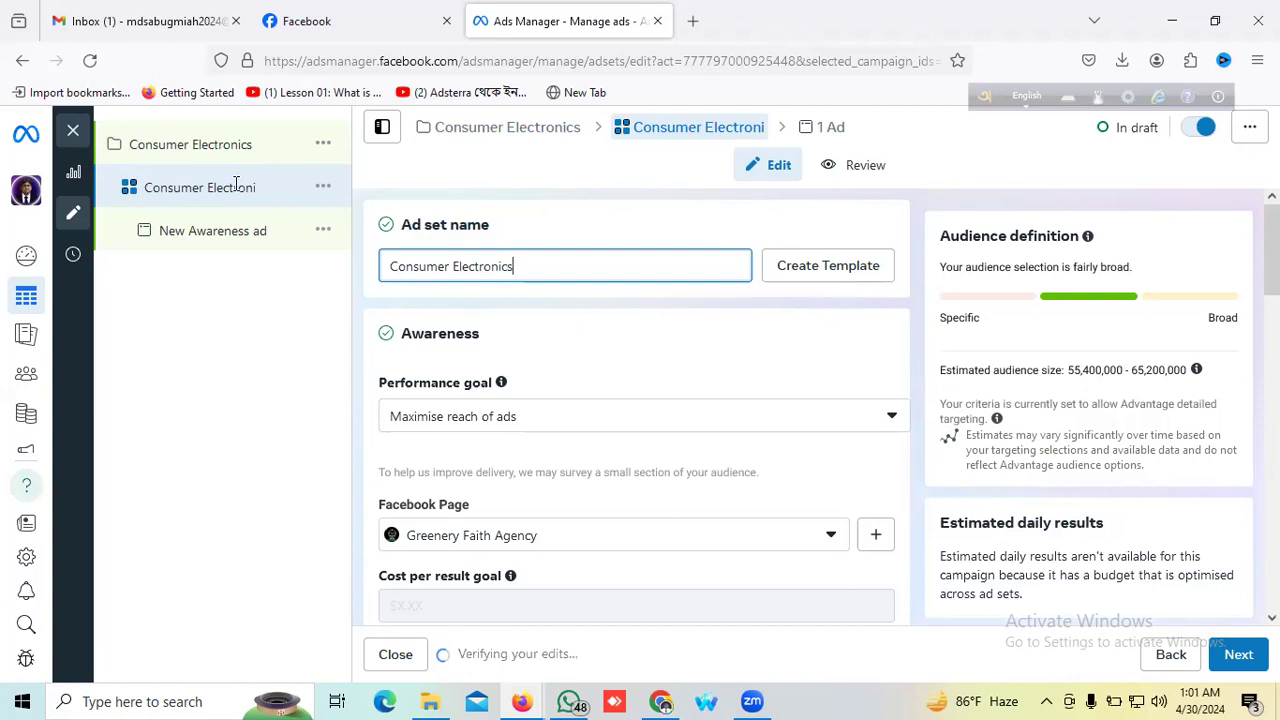
{"action": "left_click", "coordinate": [742, 336]}
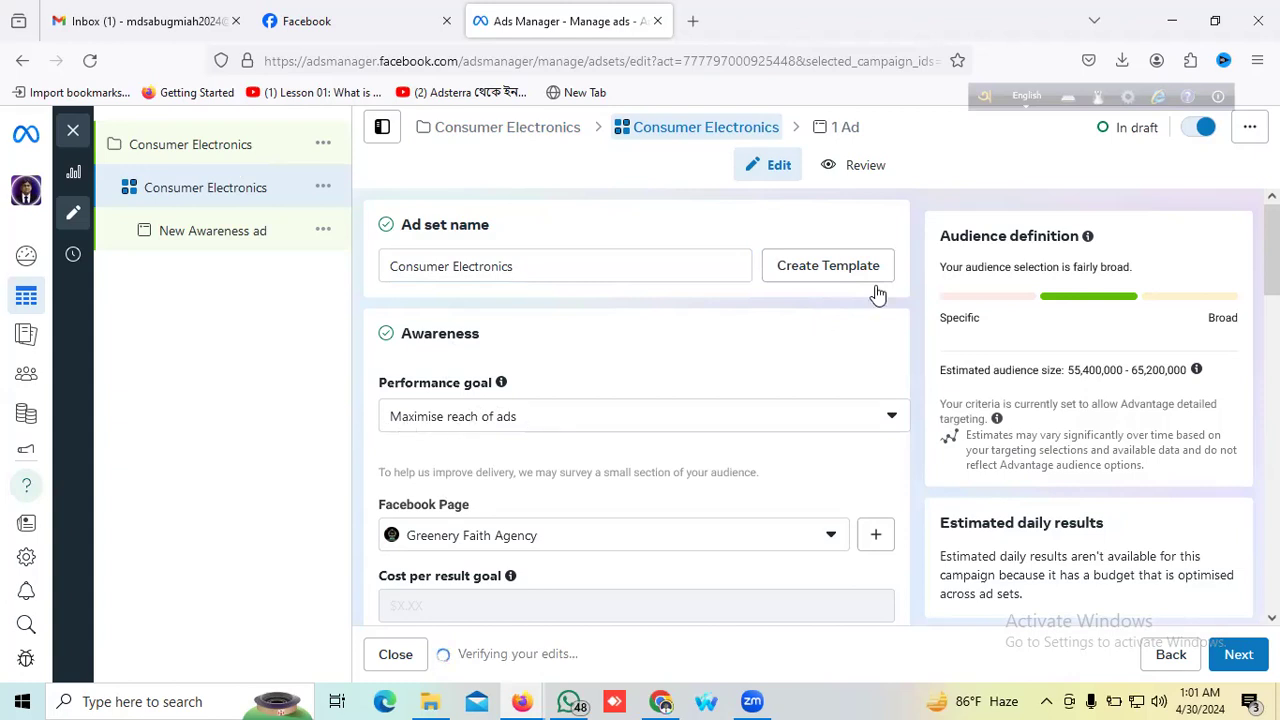
Step: Keep Maximise reach of ads as the performance goal and select Greenery Faith Agency as the Facebook Page
{"action": "scroll", "coordinate": [882, 275], "scroll_direction": "down", "scroll_amount": 2}
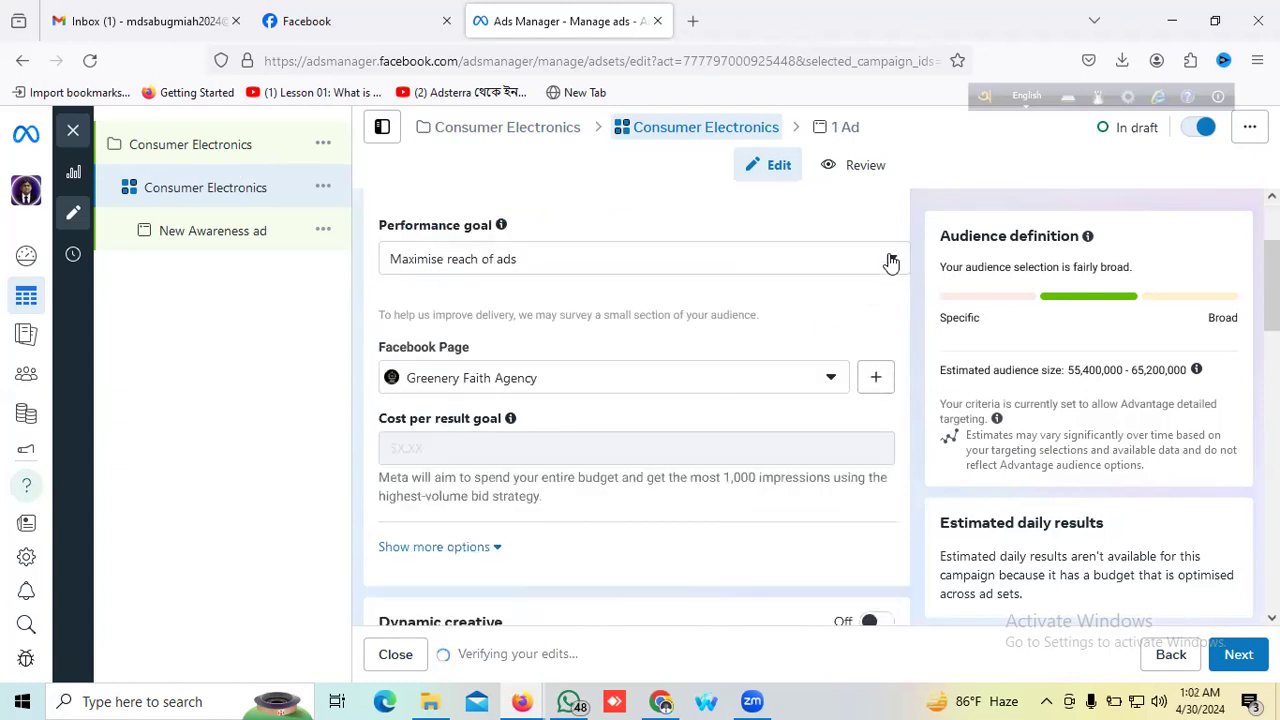
{"action": "left_click", "coordinate": [891, 262]}
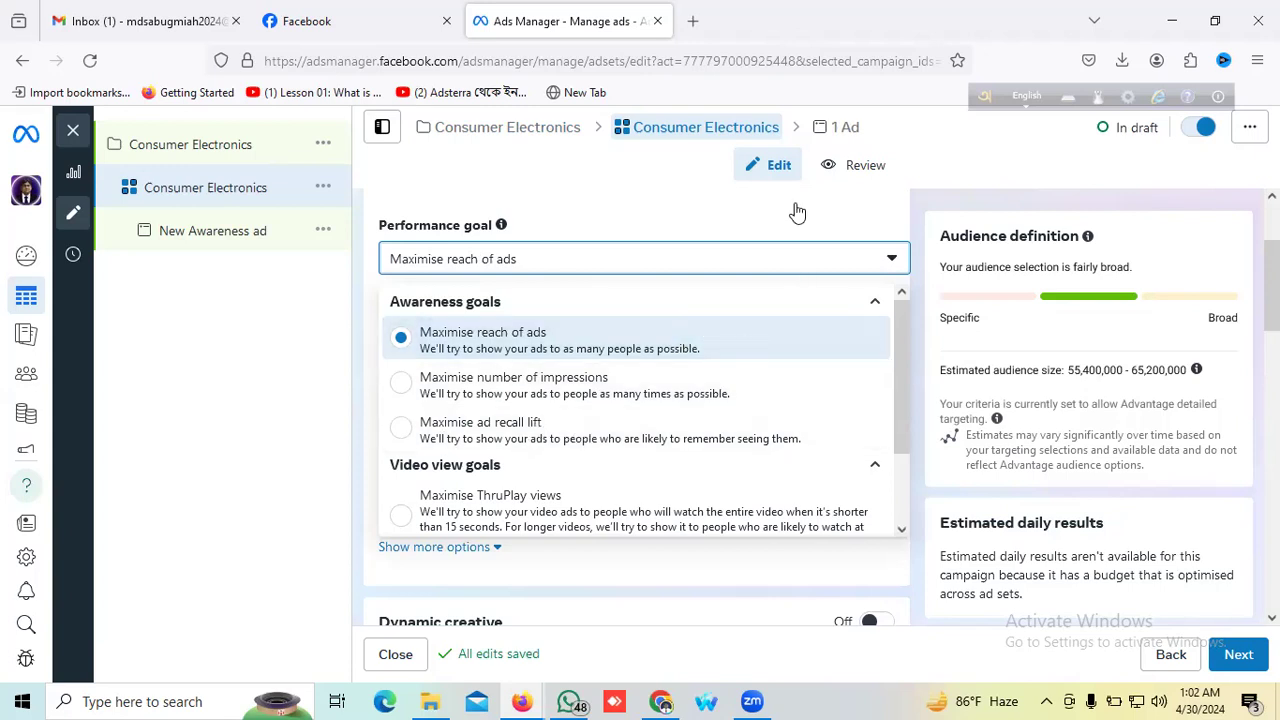
{"action": "left_click", "coordinate": [840, 258]}
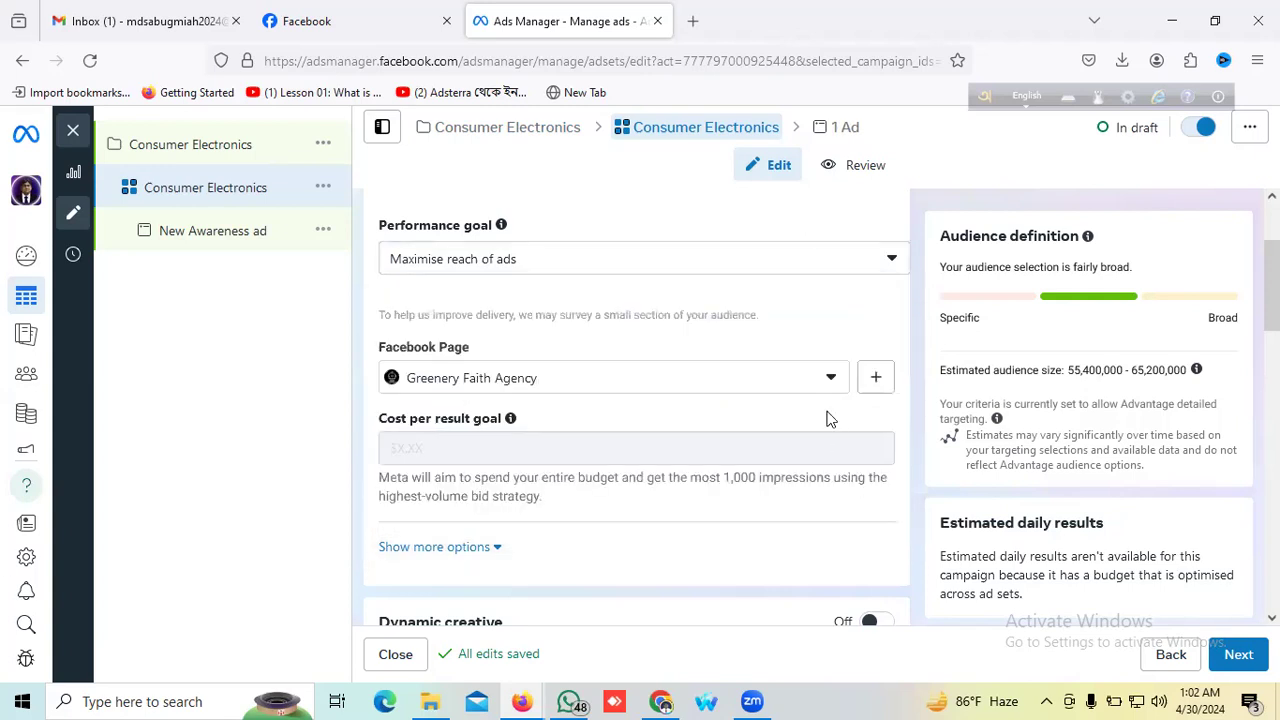
{"action": "scroll", "coordinate": [834, 331], "scroll_direction": "down", "scroll_amount": 1}
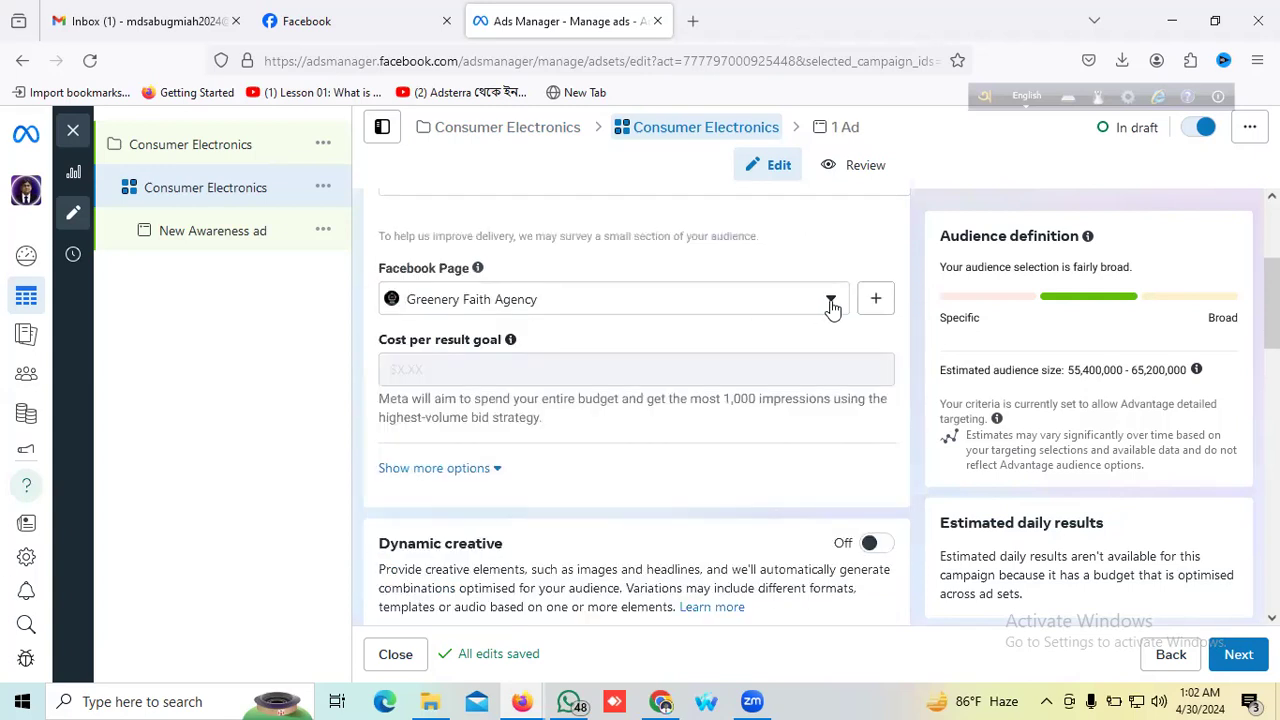
{"action": "left_click", "coordinate": [831, 303]}
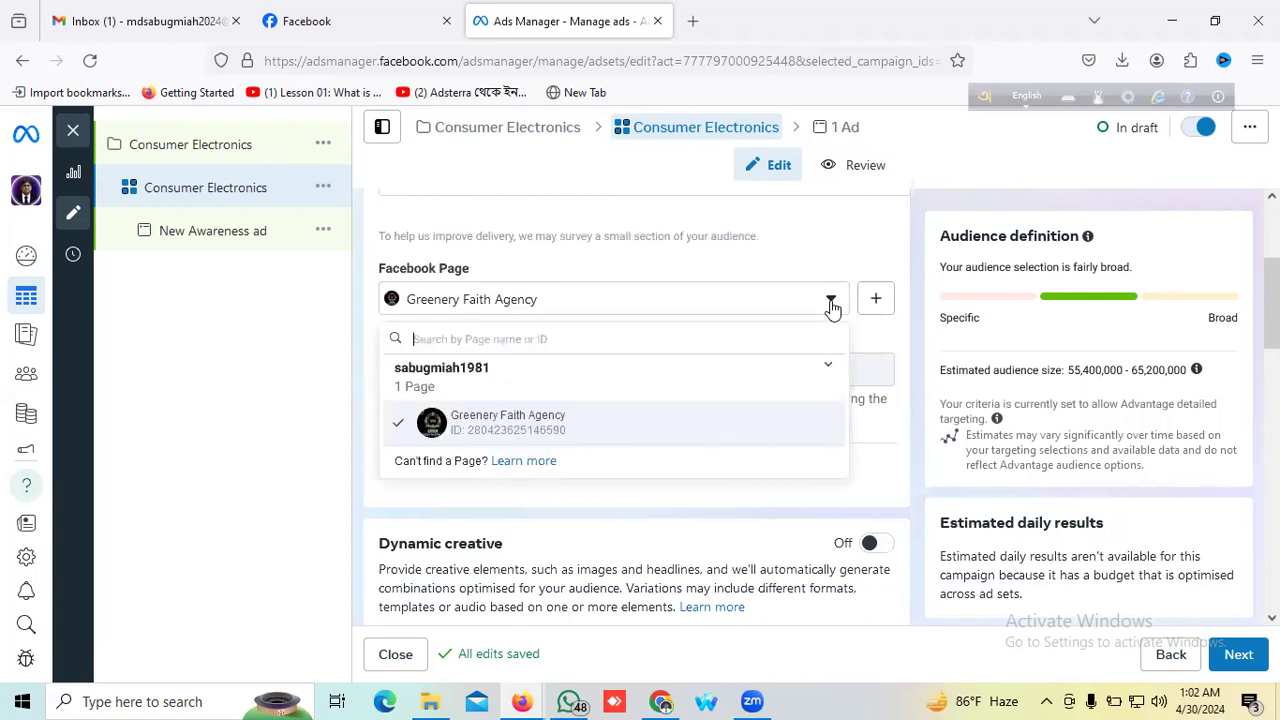
{"action": "left_click", "coordinate": [647, 424]}
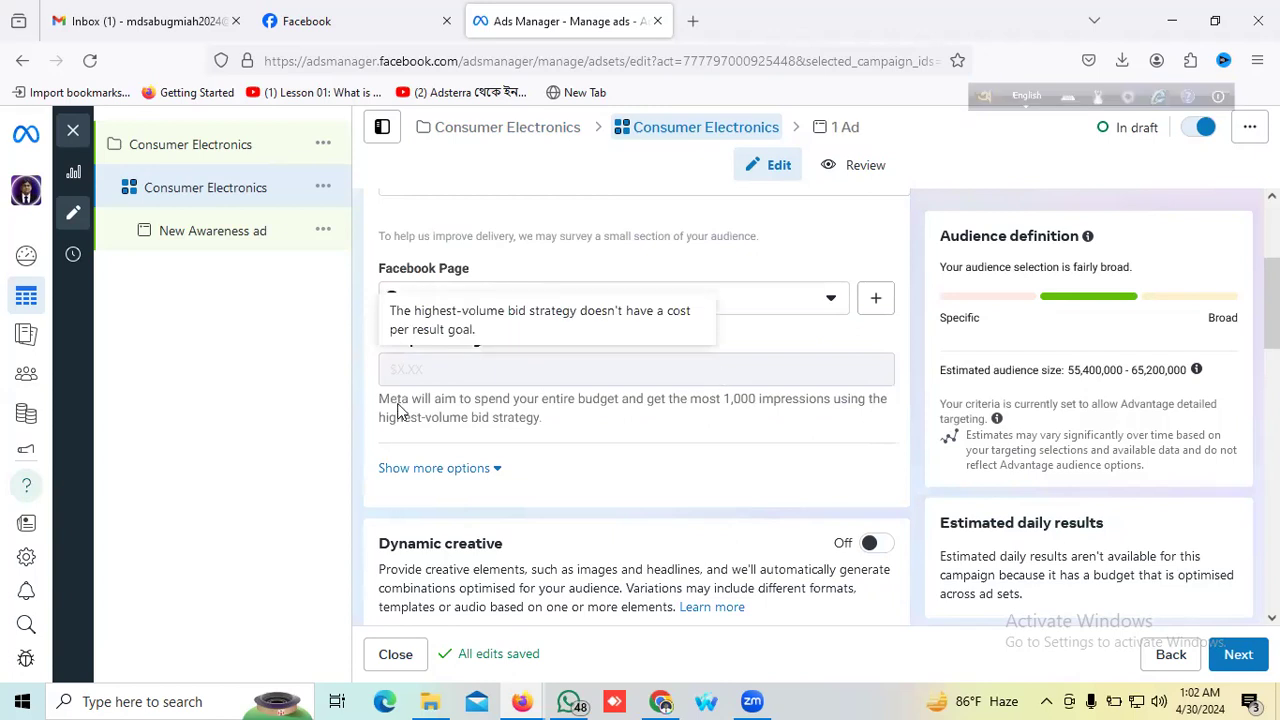
Step: Show the additional performance goal options for the ad set
{"action": "scroll", "coordinate": [406, 412], "scroll_direction": "down", "scroll_amount": 1}
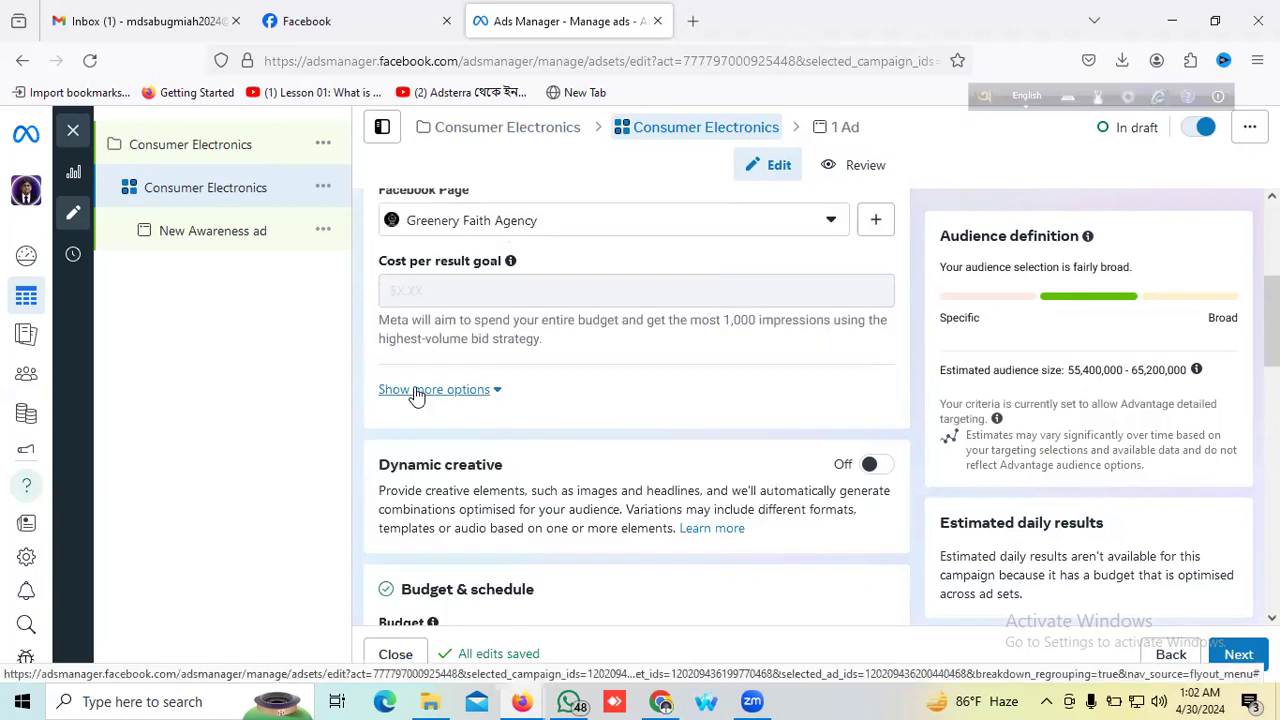
{"action": "left_click", "coordinate": [438, 391]}
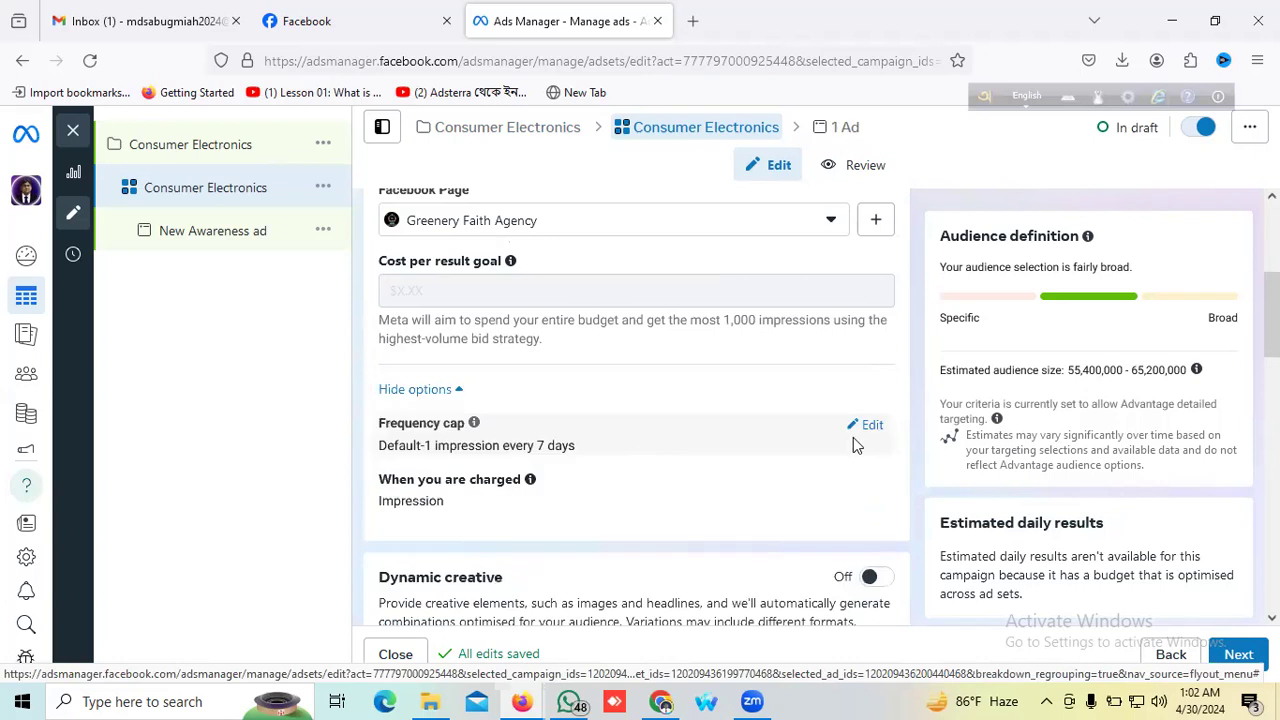
{"action": "scroll", "coordinate": [478, 398], "scroll_direction": "down", "scroll_amount": 1}
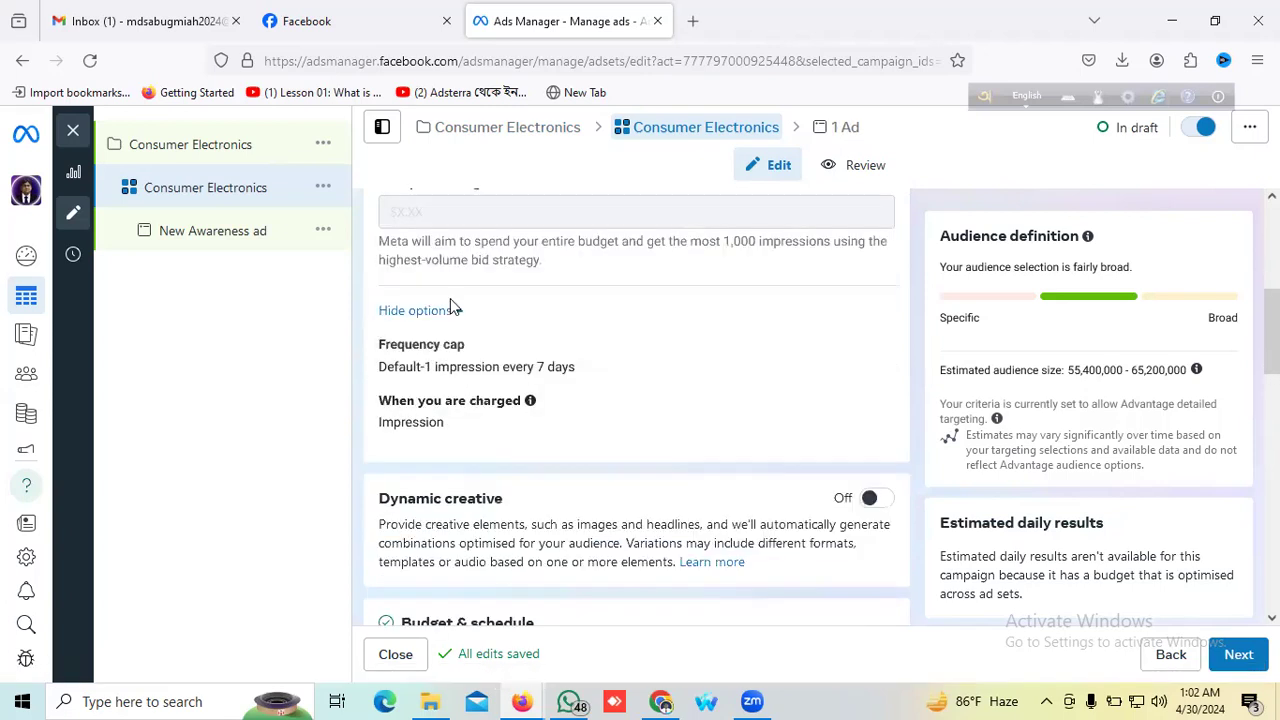
Step: Set the ad set's frequency cap to 2 impressions every 14 days
{"action": "left_click", "coordinate": [855, 347]}
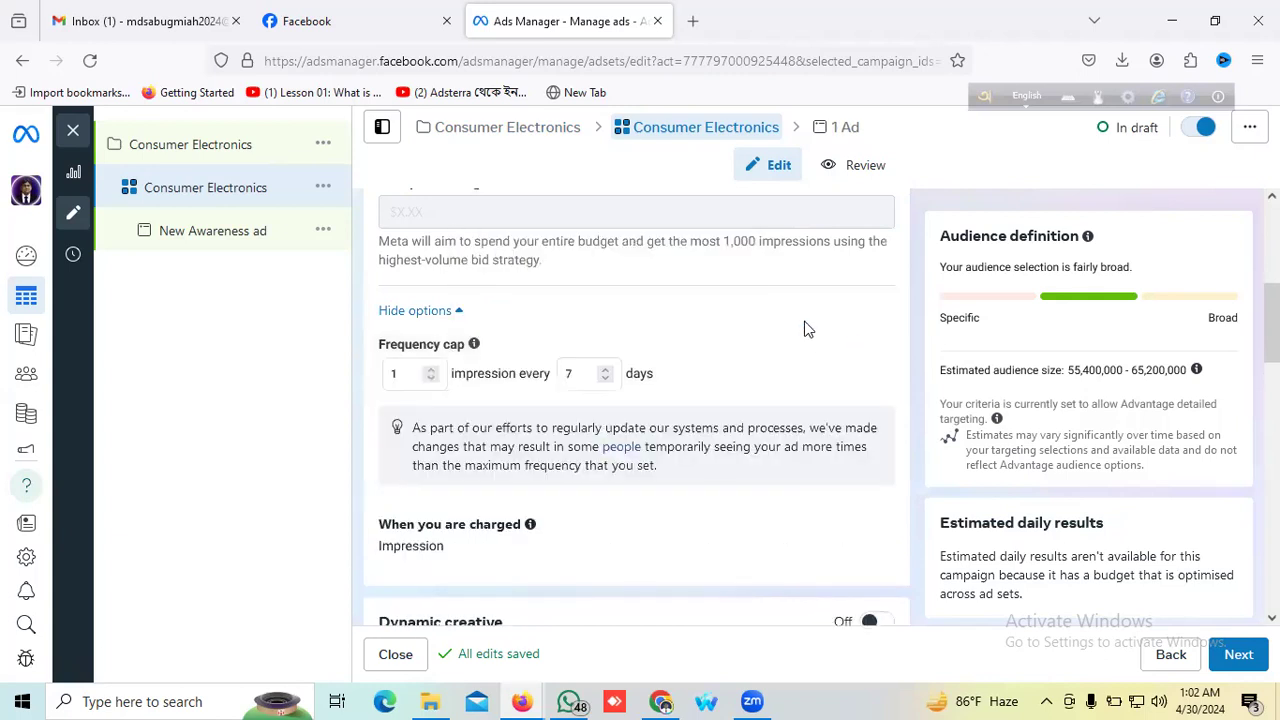
{"action": "scroll", "coordinate": [808, 328], "scroll_direction": "down", "scroll_amount": 2}
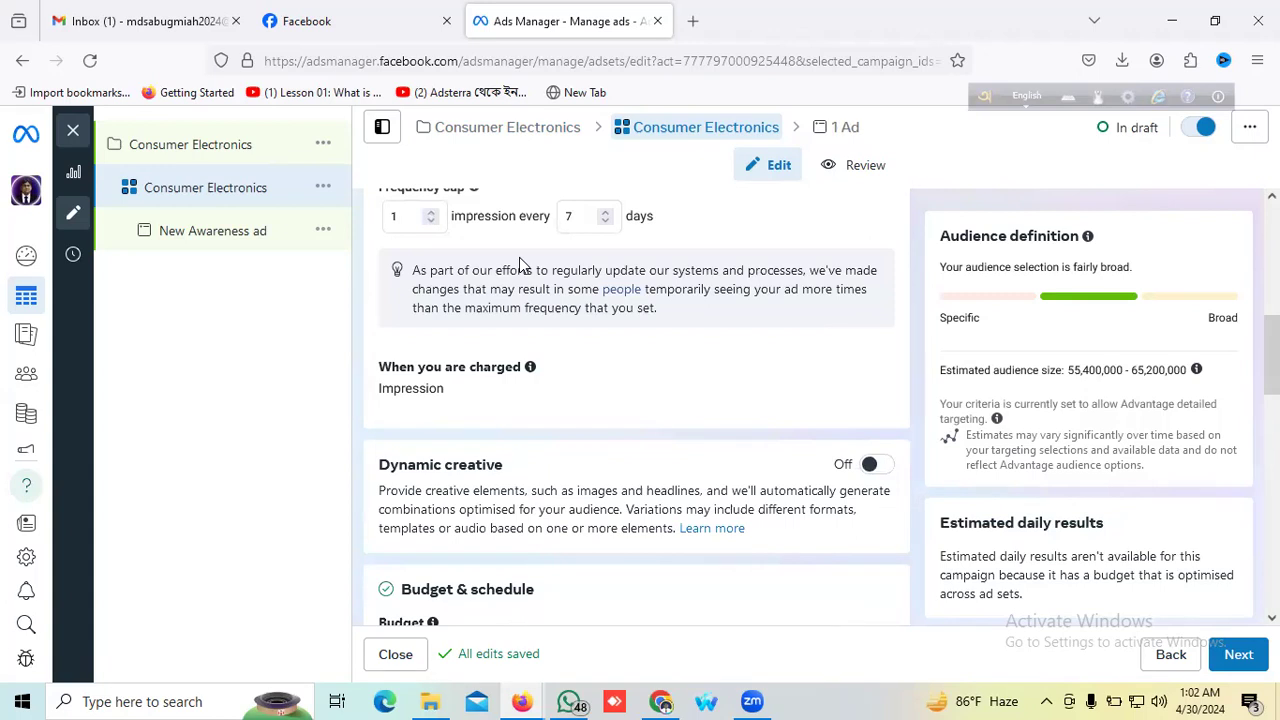
{"action": "scroll", "coordinate": [519, 257], "scroll_direction": "up", "scroll_amount": 1}
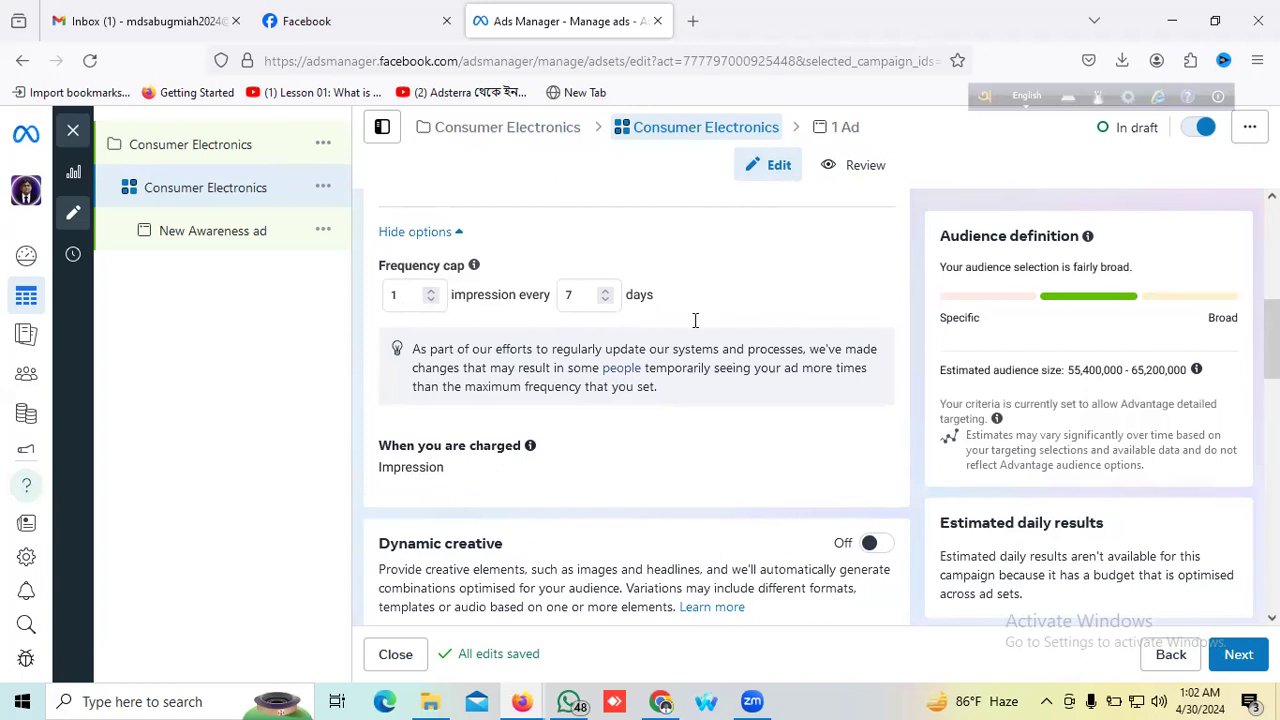
{"action": "scroll", "coordinate": [770, 354], "scroll_direction": "down", "scroll_amount": 1}
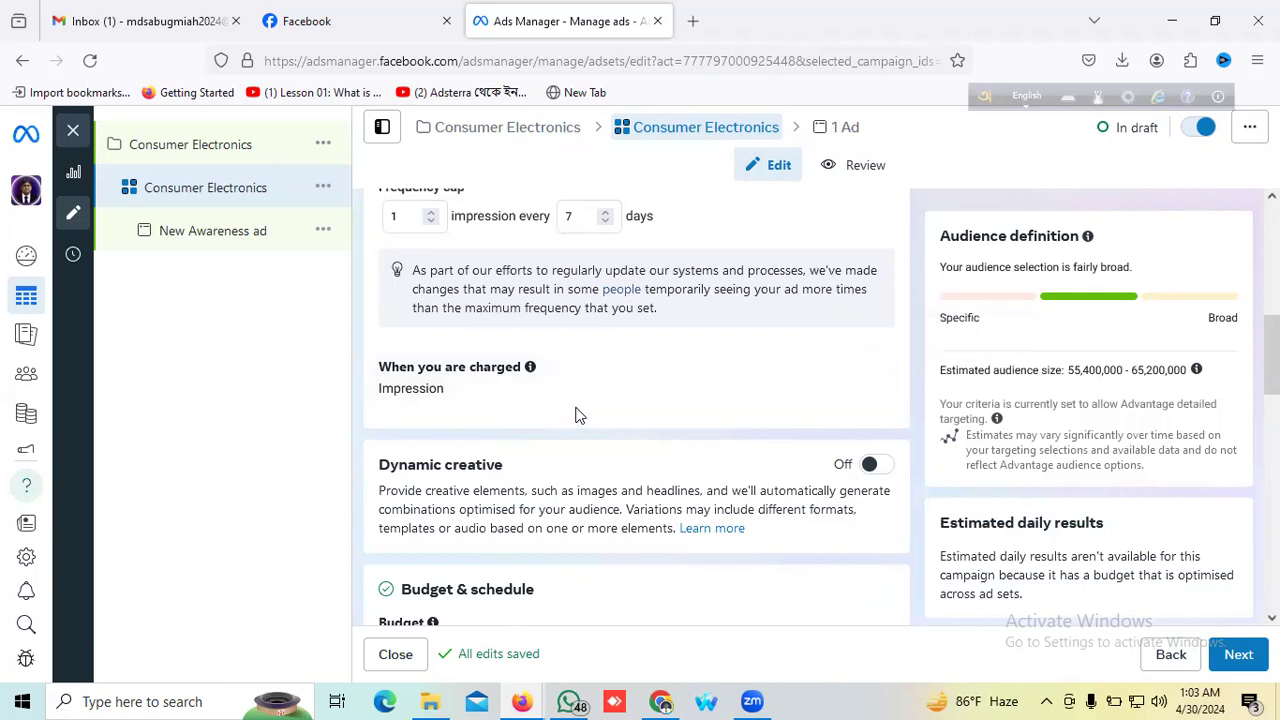
{"action": "scroll", "coordinate": [420, 347], "scroll_direction": "up", "scroll_amount": 2}
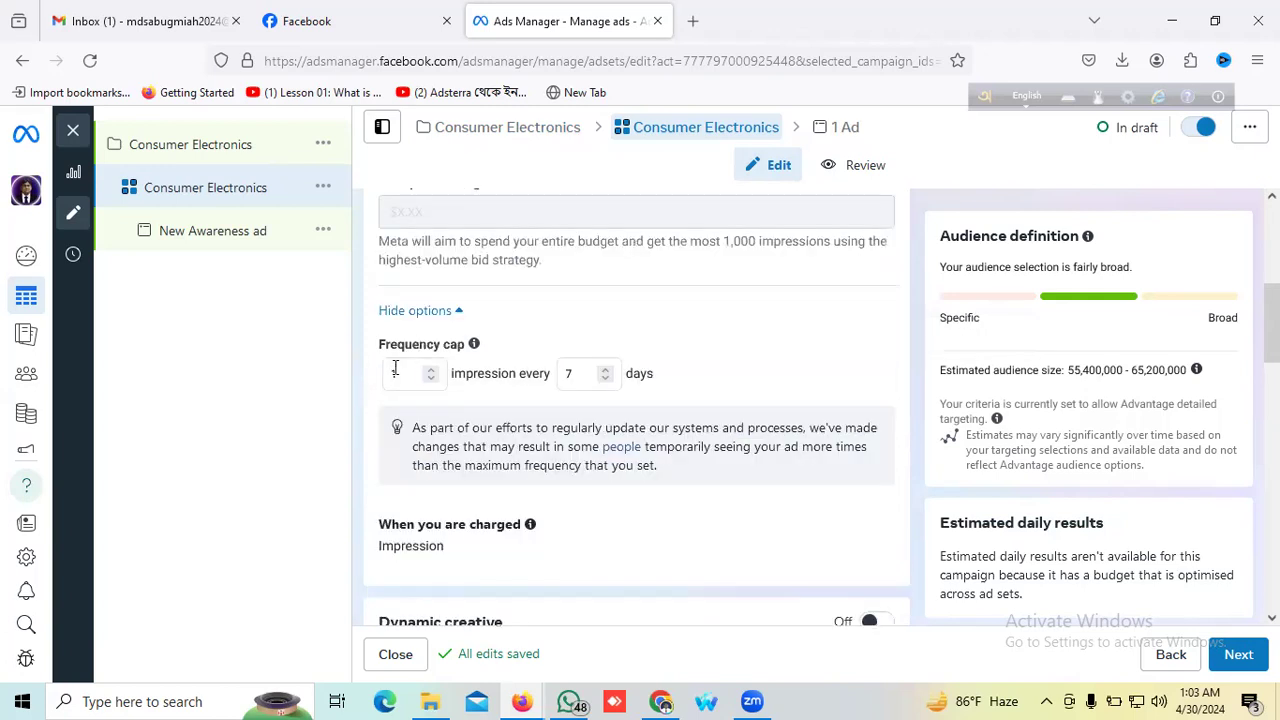
{"action": "left_click", "coordinate": [406, 376]}
{"action": "key", "text": "BackSpace"}
{"action": "type", "text": "2"}
{"action": "left_click", "coordinate": [586, 375]}
{"action": "key", "text": "BackSpace"}
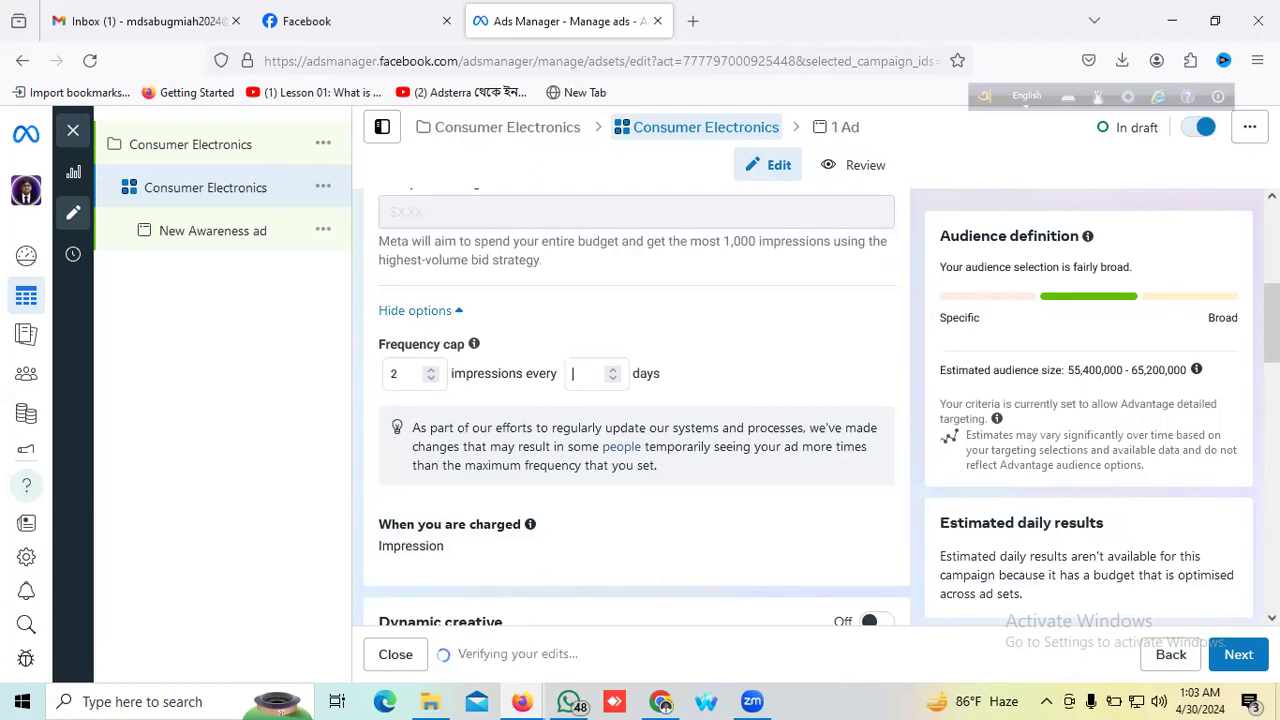
{"action": "type", "text": "14"}
Step: Turn on dynamic creative for the ad set and accept the explanation of how it works
{"action": "scroll", "coordinate": [744, 404], "scroll_direction": "down", "scroll_amount": 1}
{"action": "scroll", "coordinate": [744, 404], "scroll_direction": "down", "scroll_amount": 2}
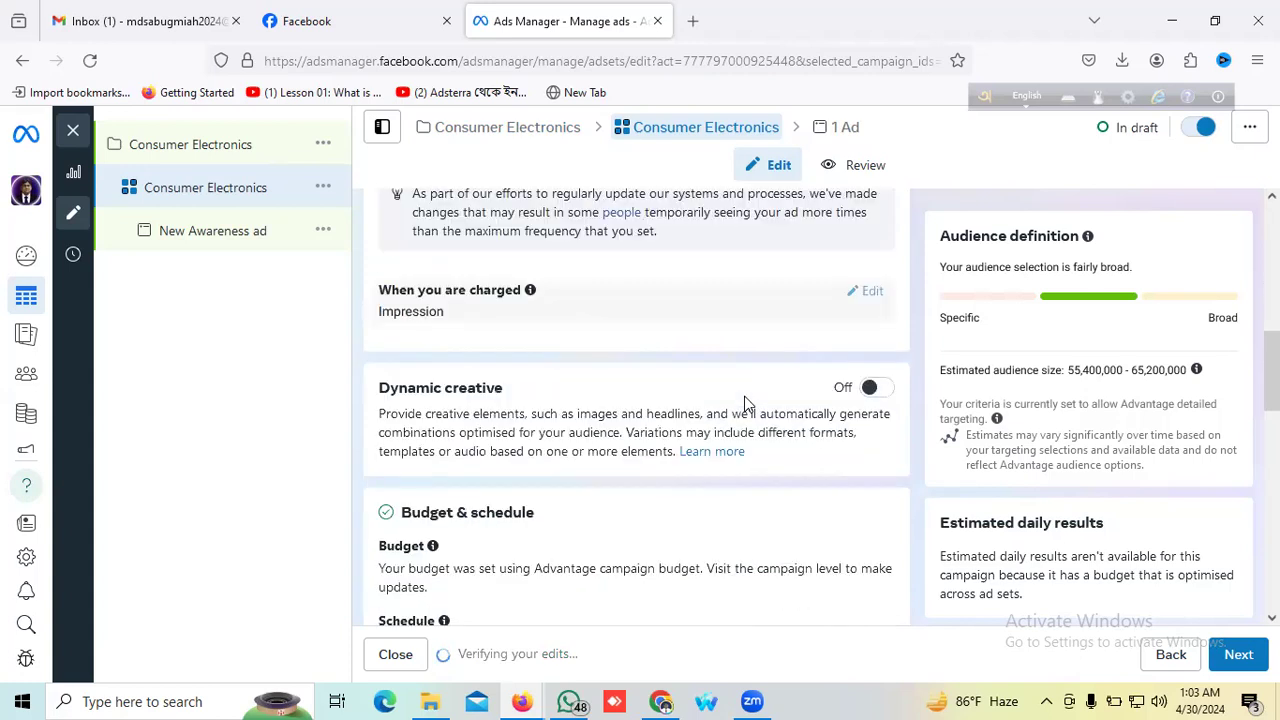
{"action": "scroll", "coordinate": [744, 404], "scroll_direction": "down", "scroll_amount": 1}
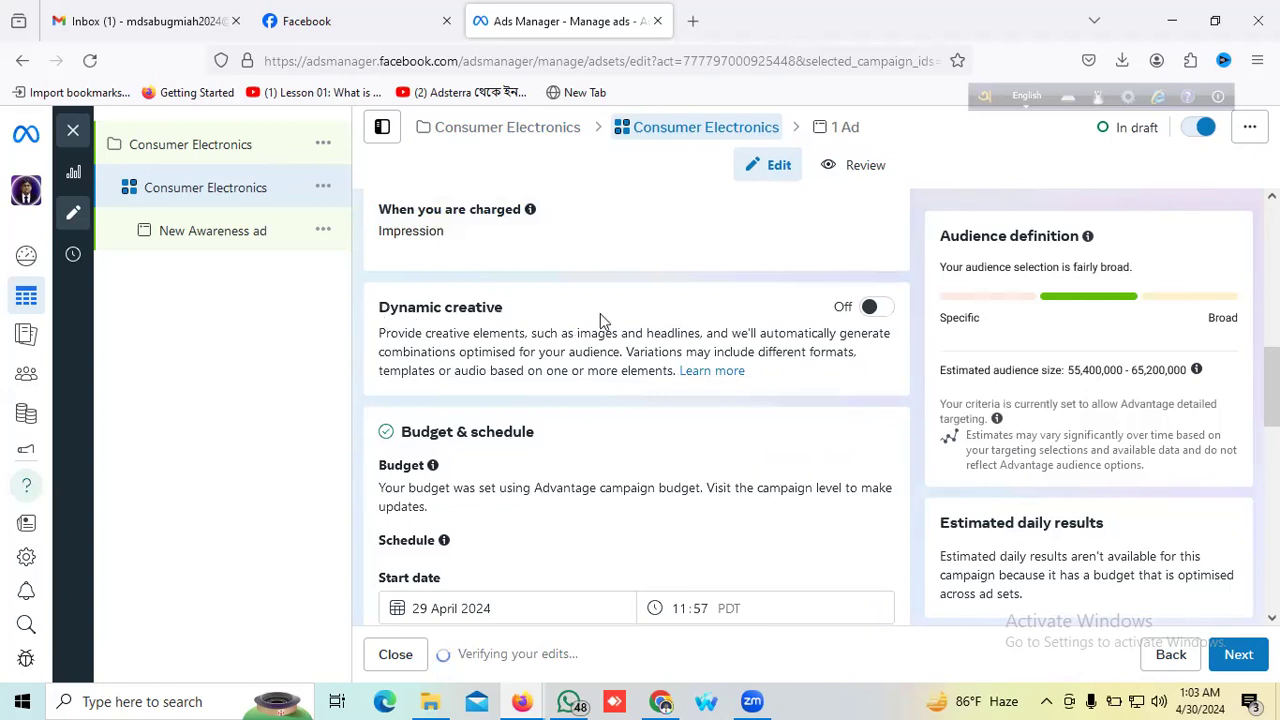
{"action": "left_click", "coordinate": [873, 308]}
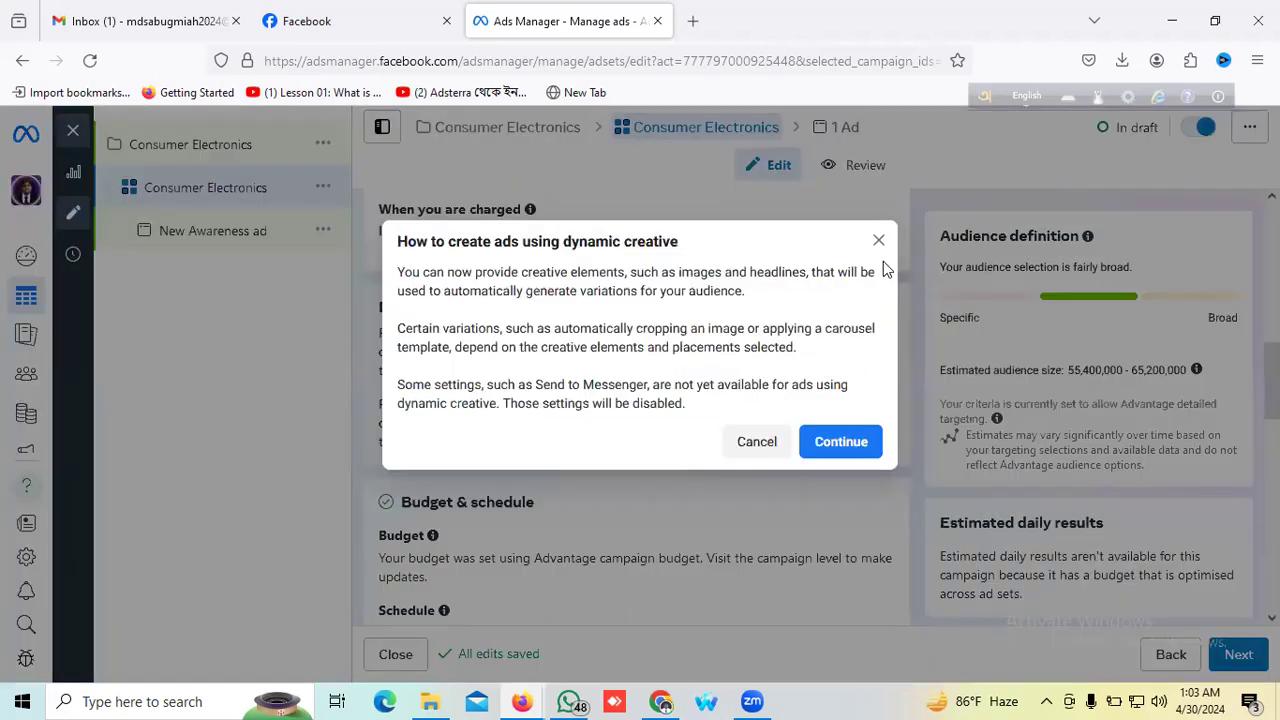
{"action": "left_click", "coordinate": [845, 452]}
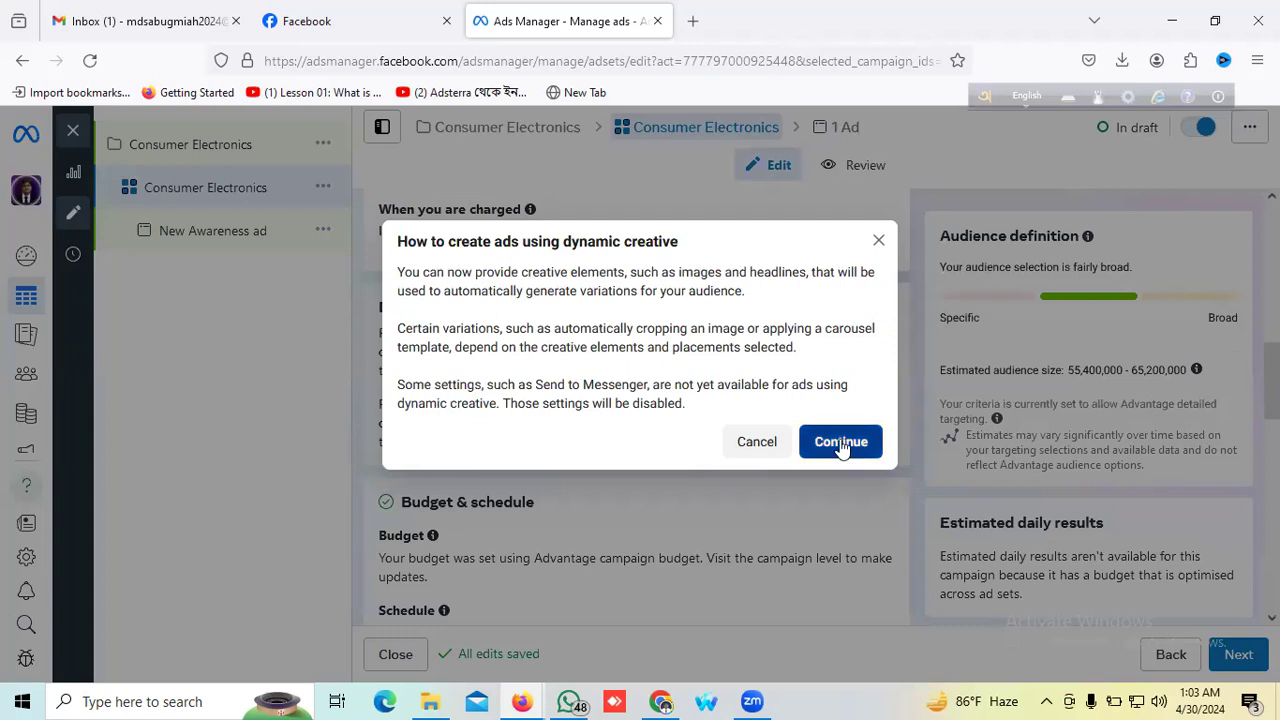
{"action": "left_click", "coordinate": [843, 450]}
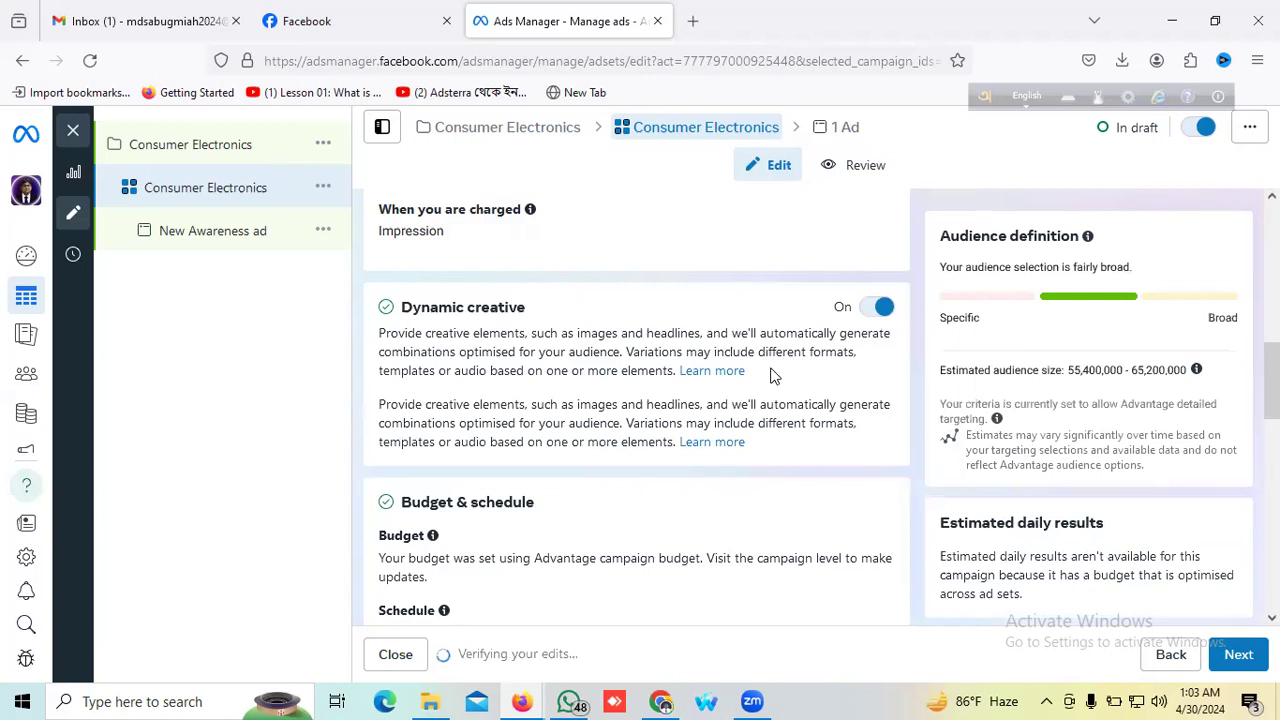
Step: Turn dynamic creative back off and agree to the deletion of extra creative assets
{"action": "scroll", "coordinate": [770, 375], "scroll_direction": "down", "scroll_amount": 1}
{"action": "scroll", "coordinate": [770, 375], "scroll_direction": "up", "scroll_amount": 3}
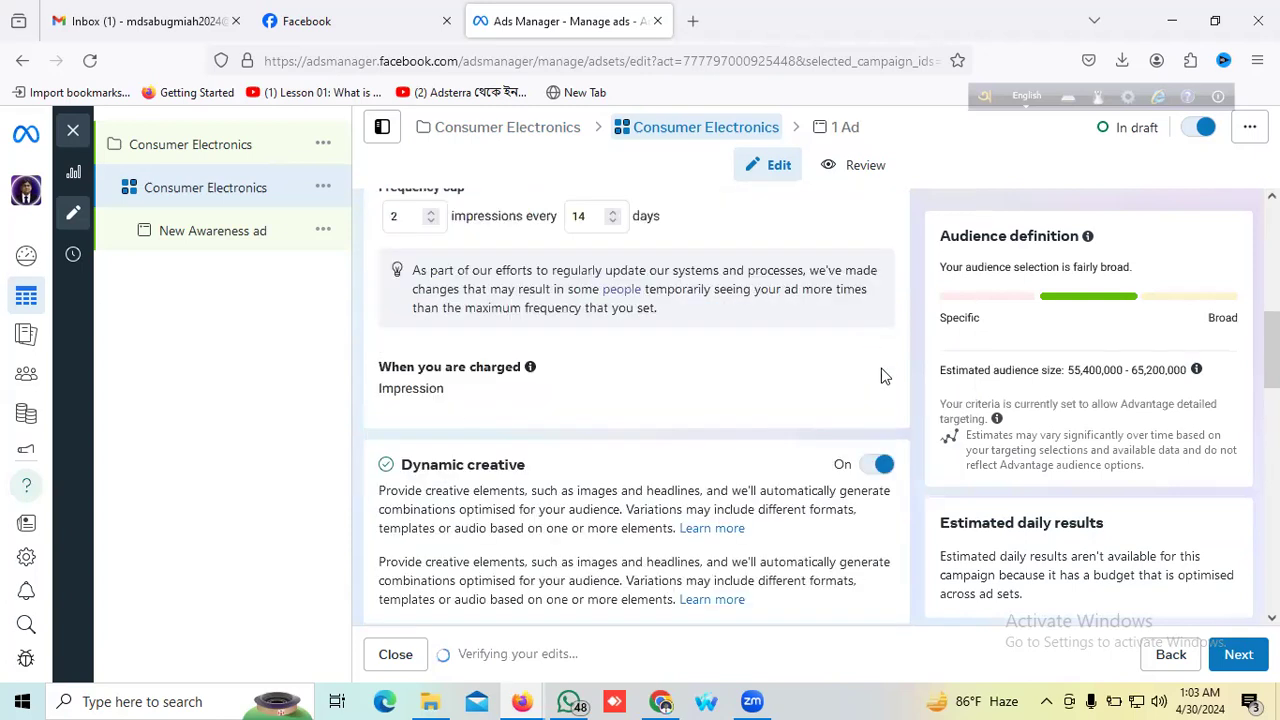
{"action": "scroll", "coordinate": [868, 384], "scroll_direction": "down", "scroll_amount": 1}
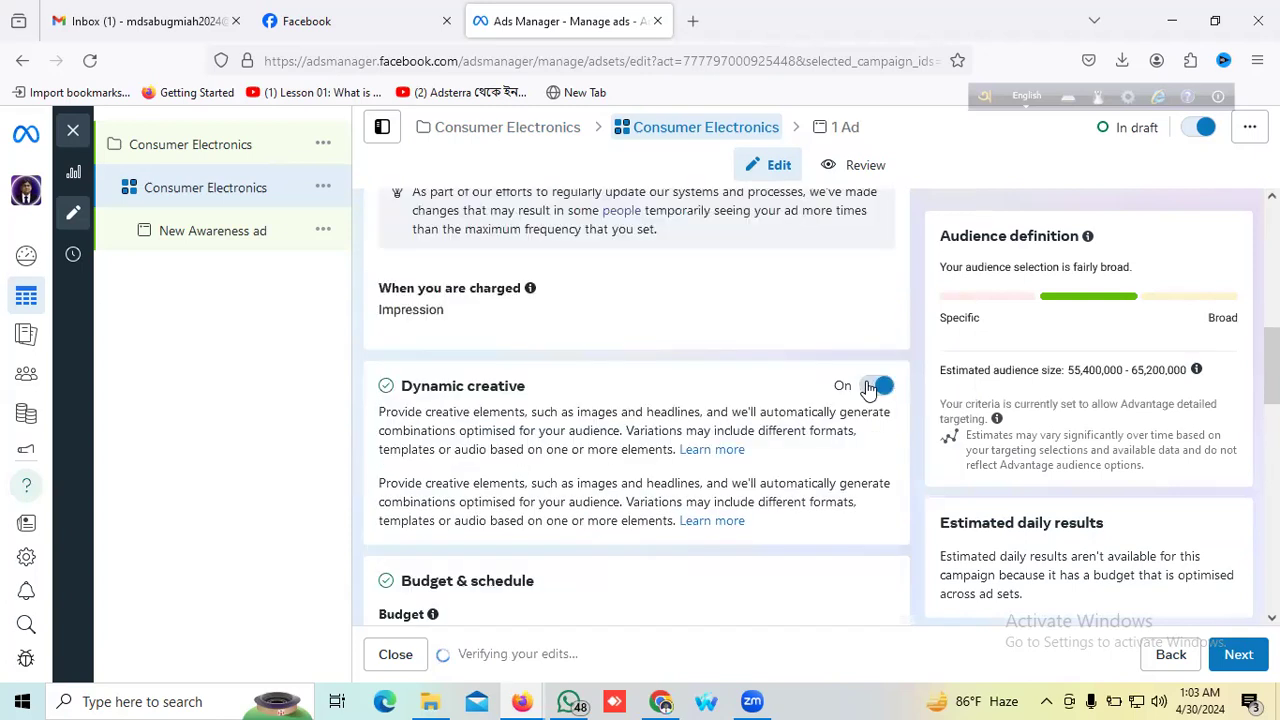
{"action": "left_click", "coordinate": [876, 386]}
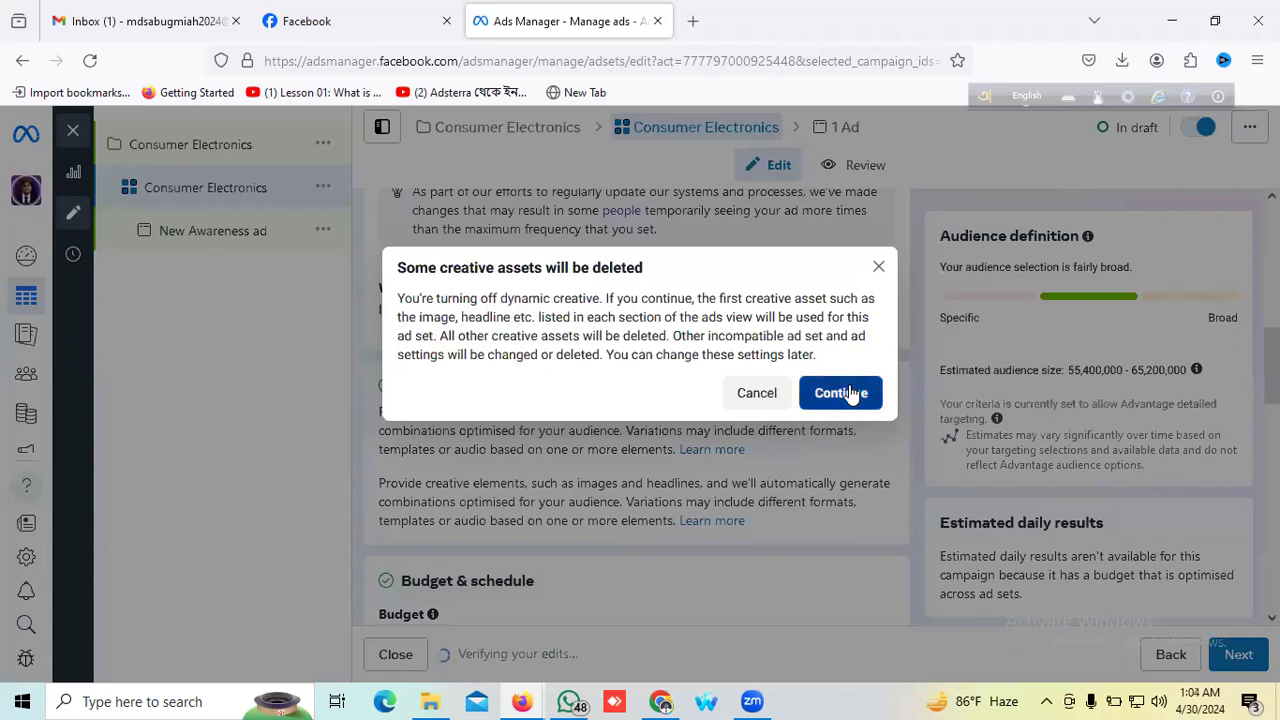
{"action": "left_click", "coordinate": [848, 393]}
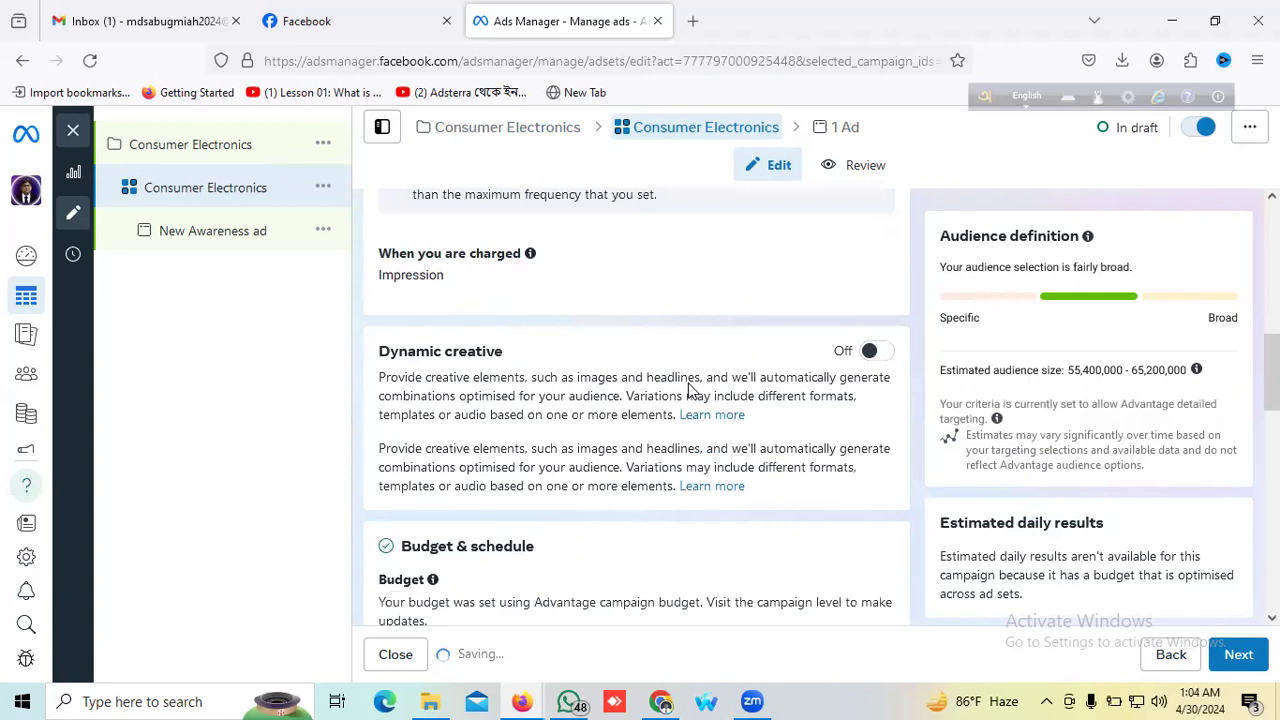
Step: Set the ad set's schedule start date to 3 May 2024
{"action": "scroll", "coordinate": [688, 390], "scroll_direction": "down", "scroll_amount": 2}
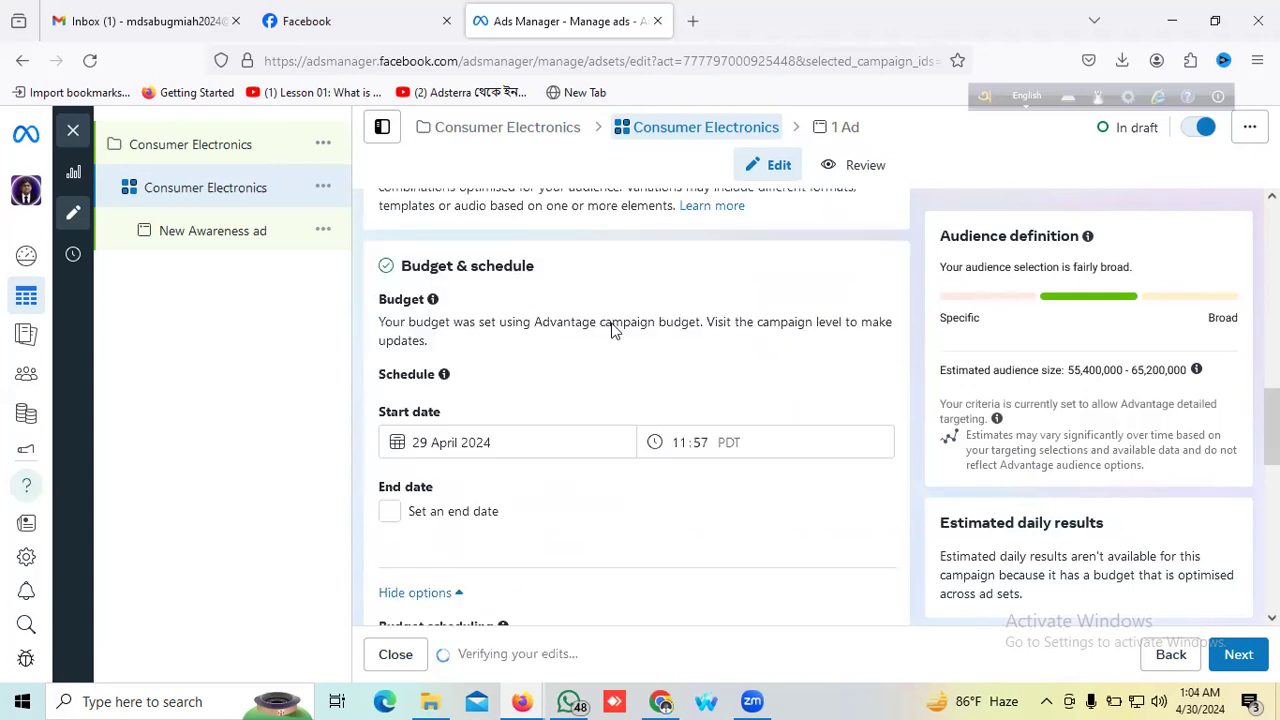
{"action": "scroll", "coordinate": [613, 325], "scroll_direction": "down", "scroll_amount": 1}
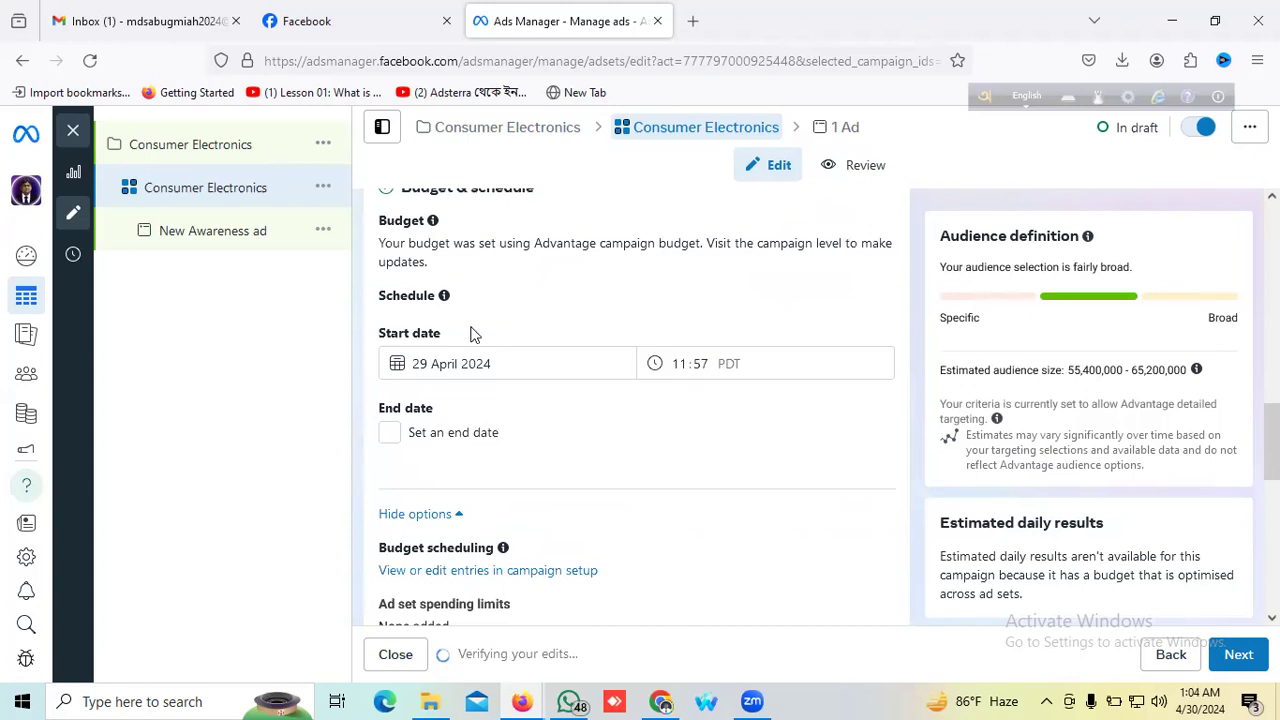
{"action": "scroll", "coordinate": [471, 334], "scroll_direction": "up", "scroll_amount": 1}
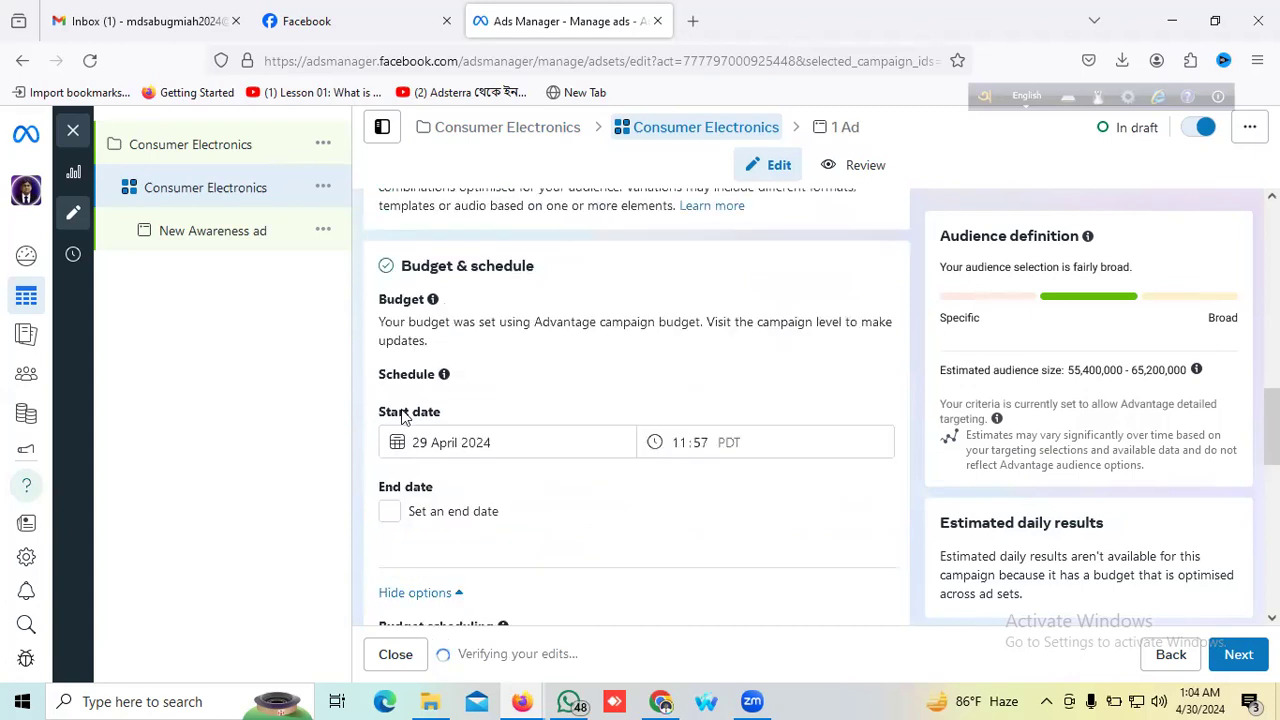
{"action": "left_click", "coordinate": [457, 434]}
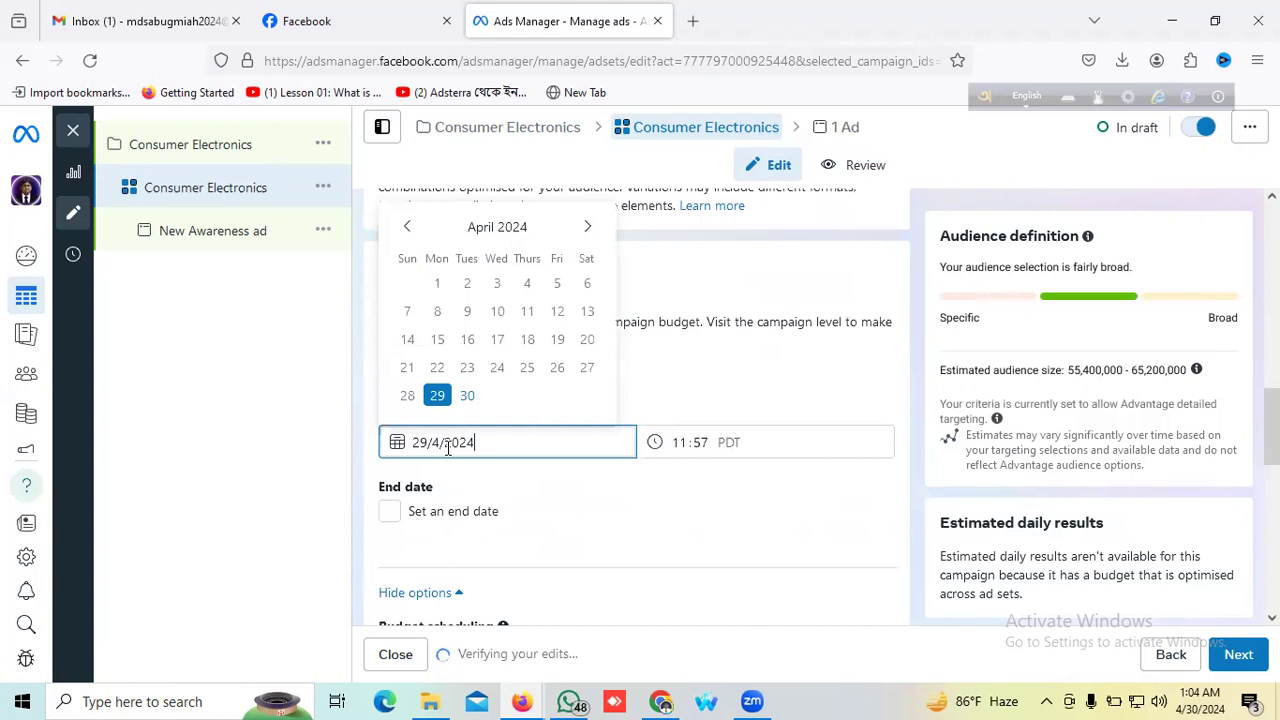
{"action": "left_click", "coordinate": [587, 250]}
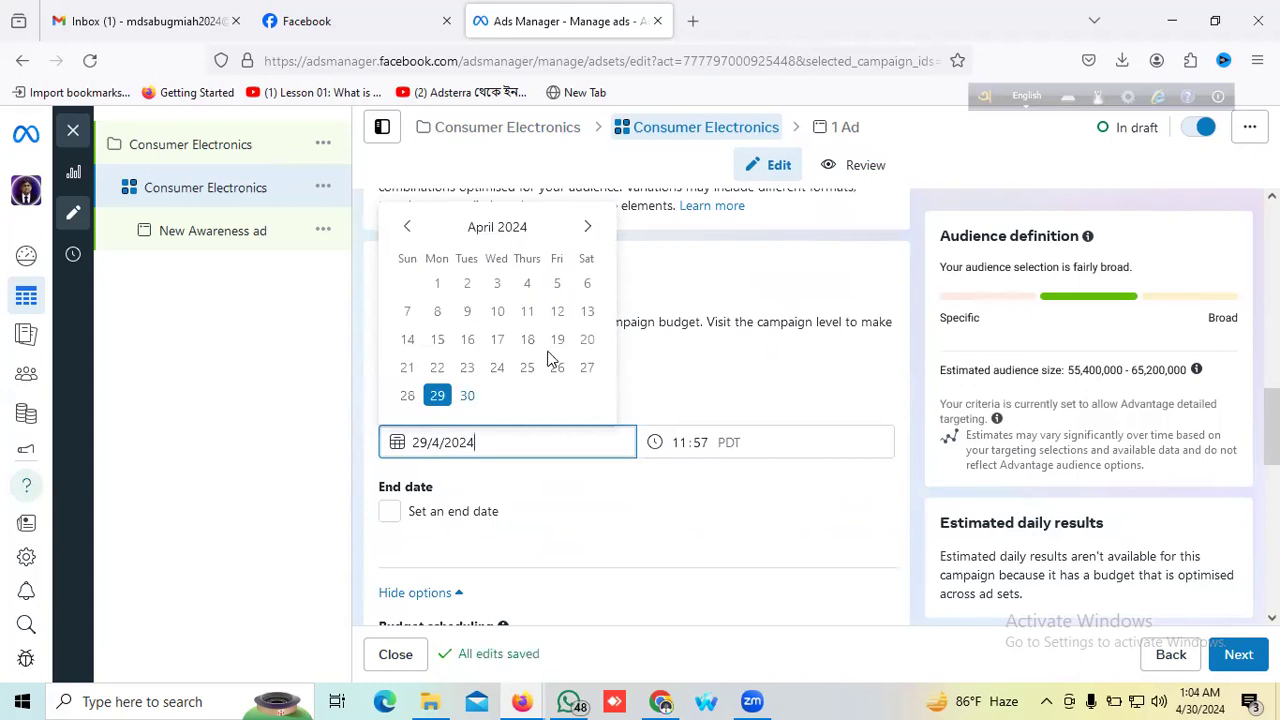
{"action": "left_click", "coordinate": [588, 230]}
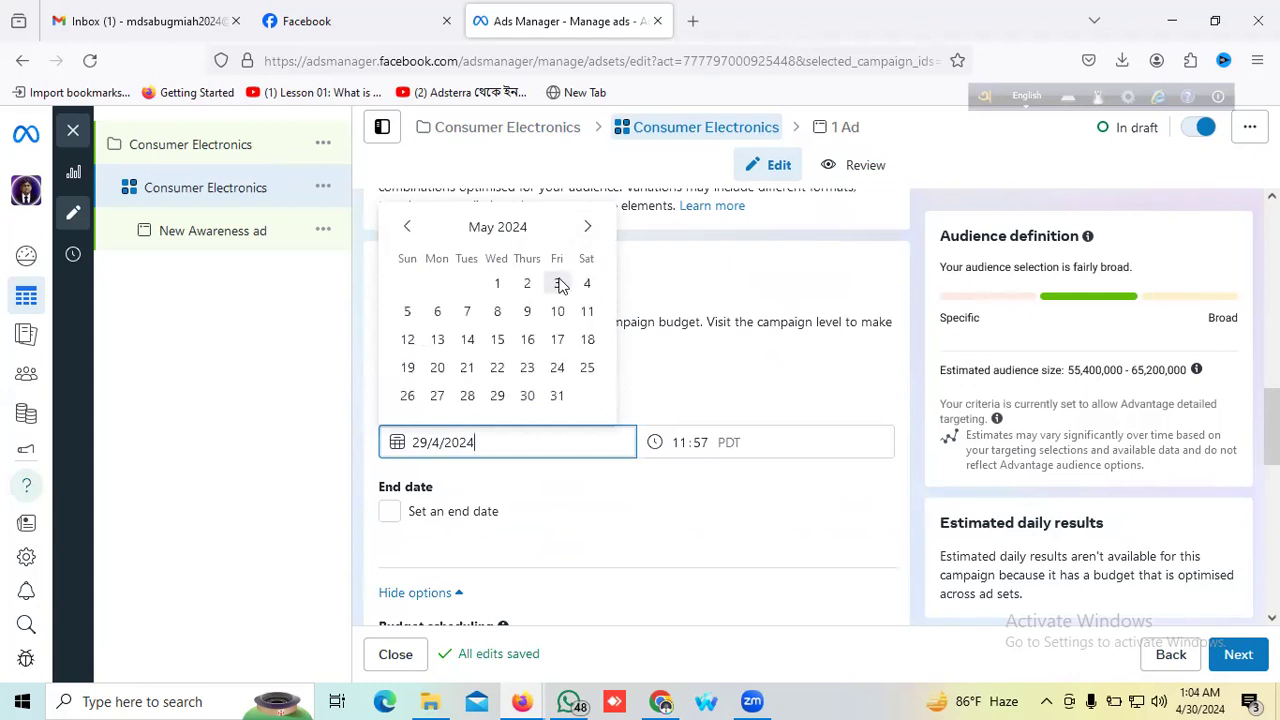
{"action": "left_click", "coordinate": [558, 284]}
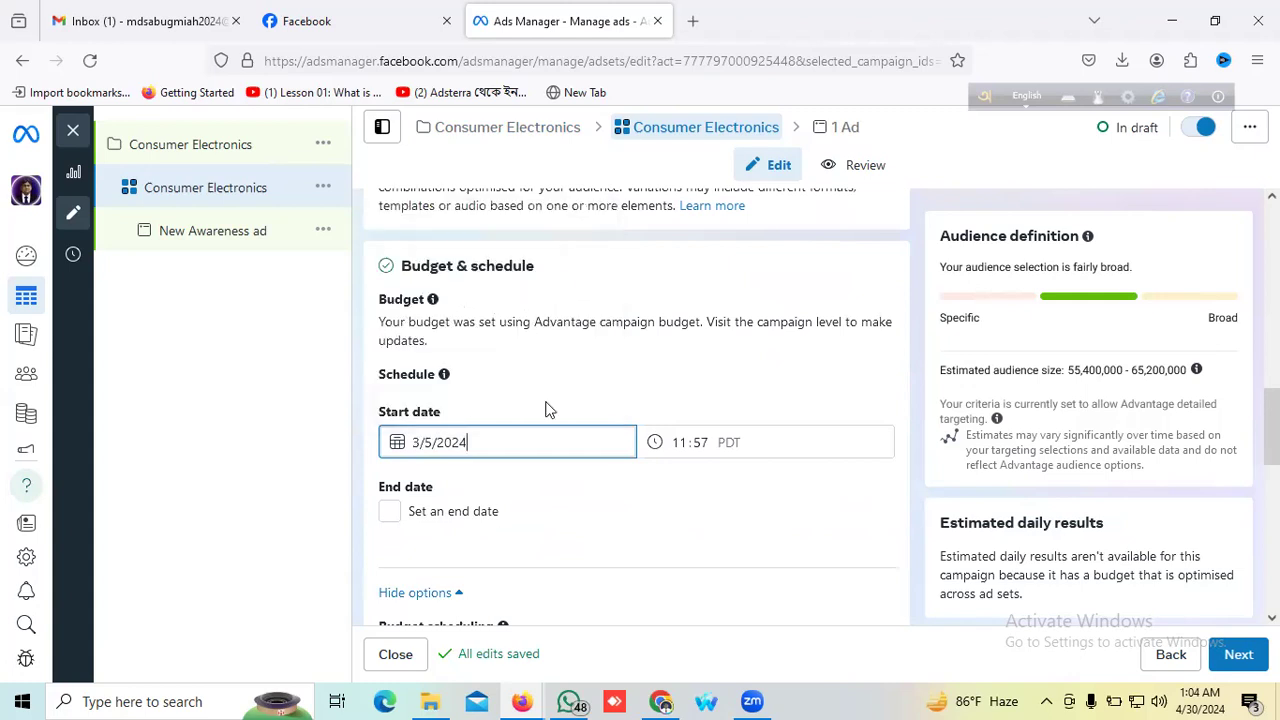
{"action": "left_click", "coordinate": [600, 516]}
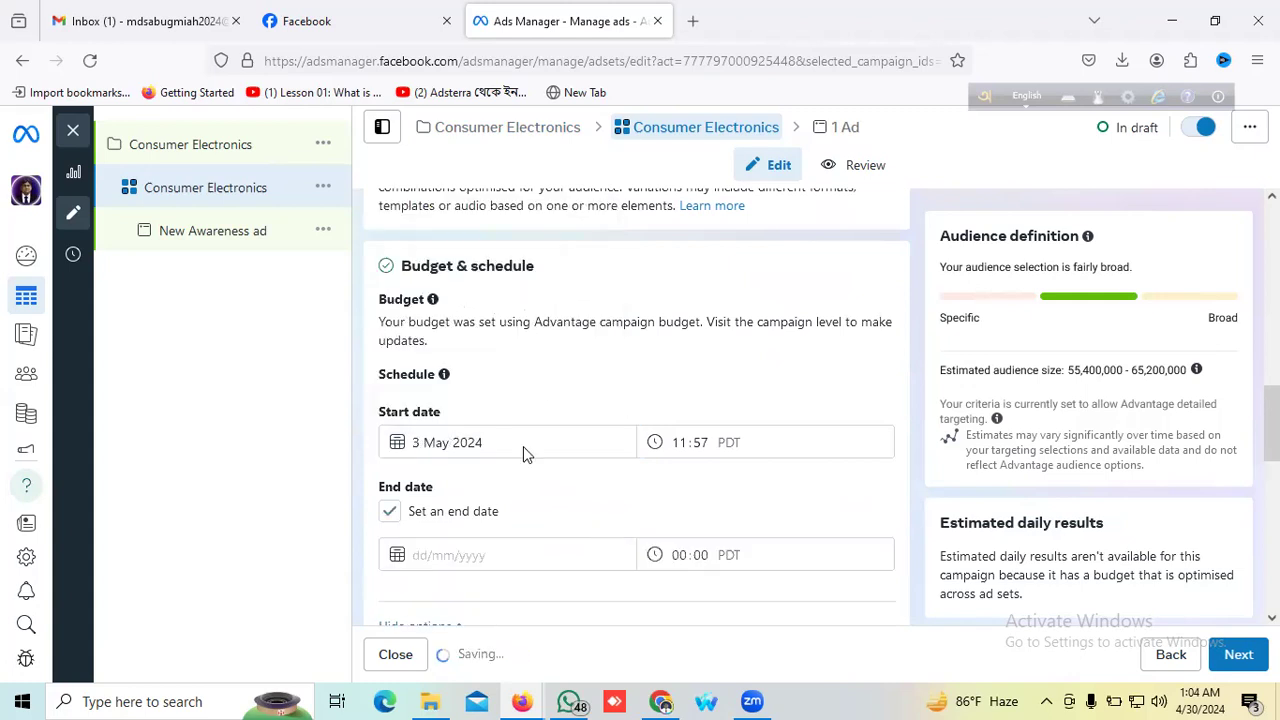
Step: Set the ad set's start time to 10:00, leaving the end date disabled
{"action": "left_click", "coordinate": [681, 442]}
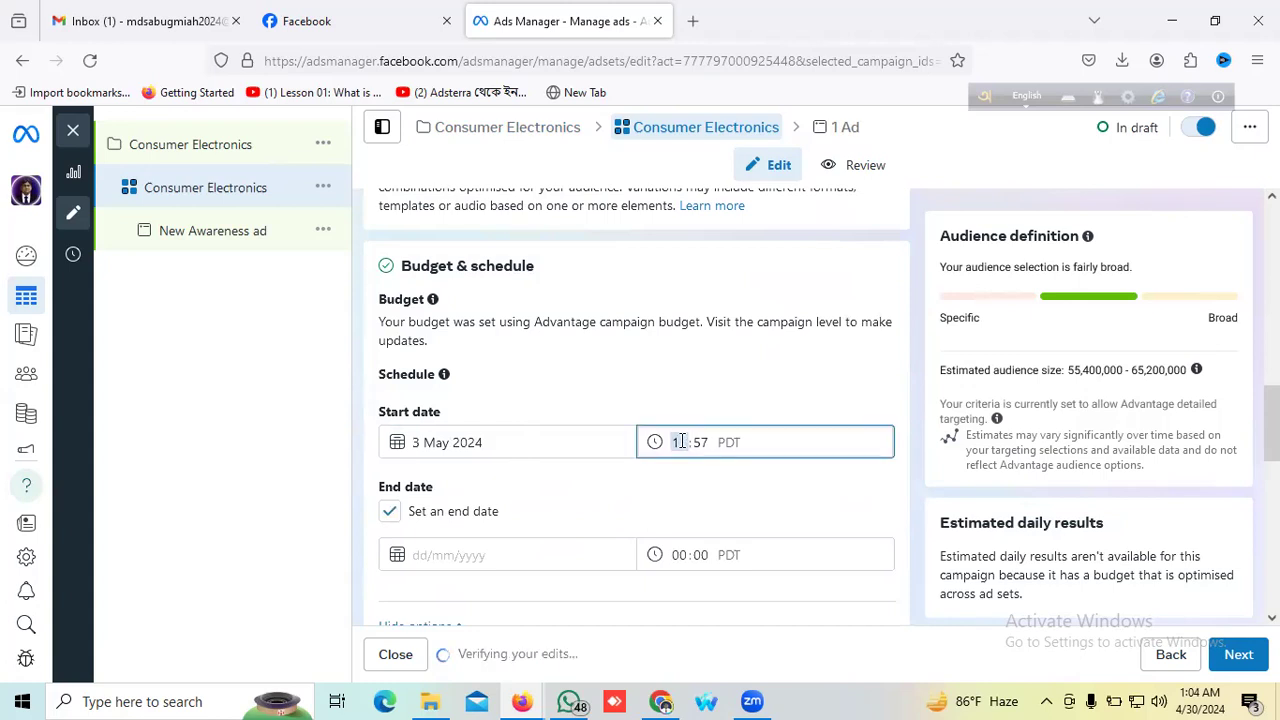
{"action": "key", "text": "Down"}
{"action": "left_click", "coordinate": [708, 438]}
{"action": "type", "text": "00"}
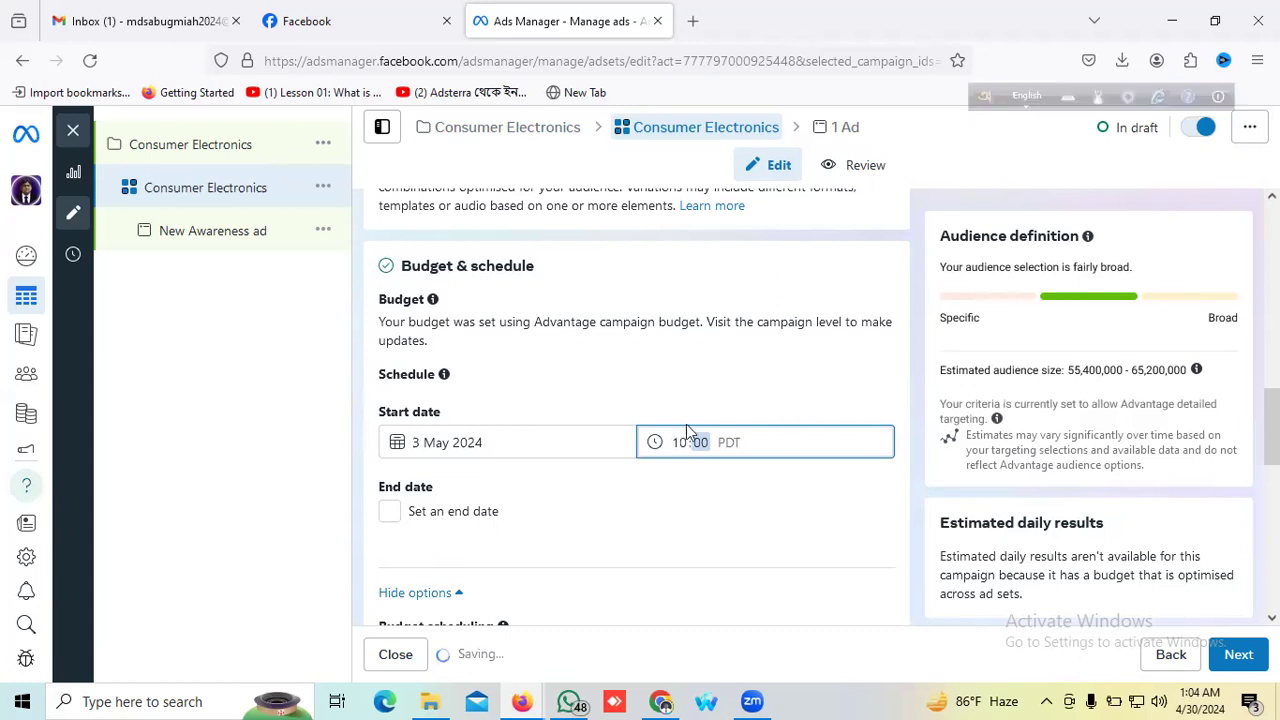
{"action": "left_click", "coordinate": [590, 395]}
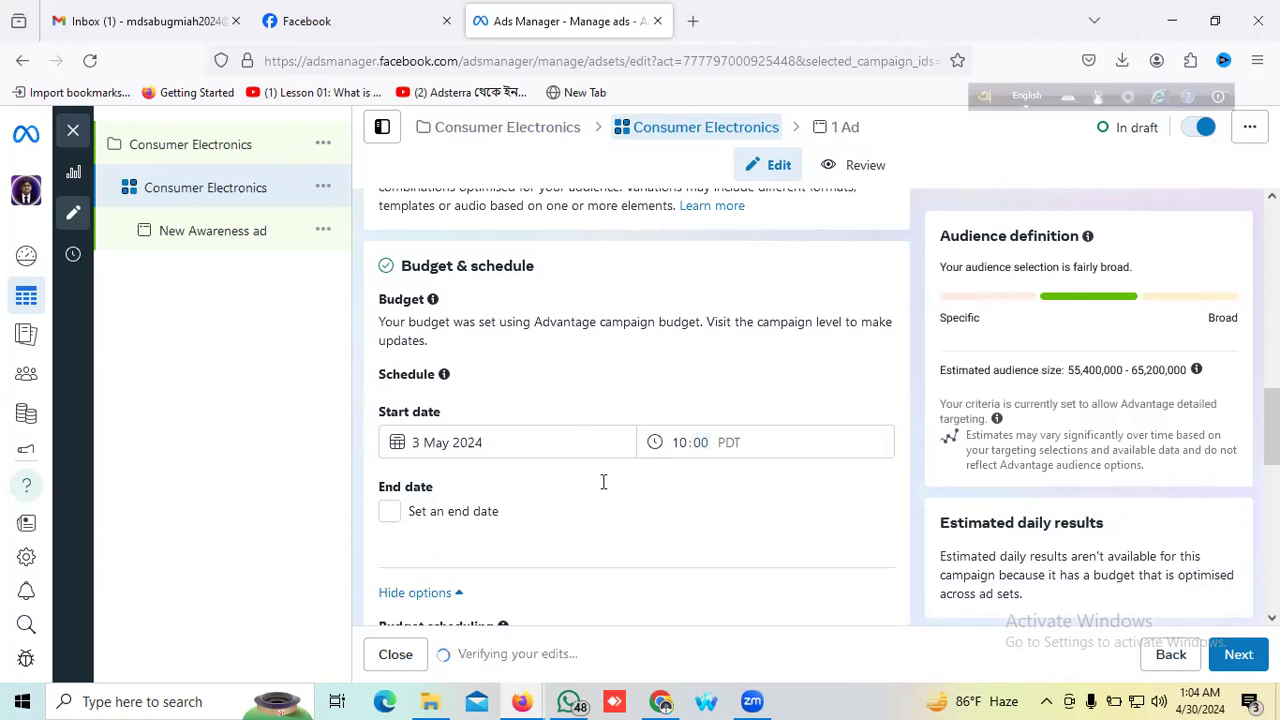
Step: Enable an end date for the ad set and set it to 4 May 2024 at 10:00
{"action": "scroll", "coordinate": [395, 390], "scroll_direction": "down", "scroll_amount": 1}
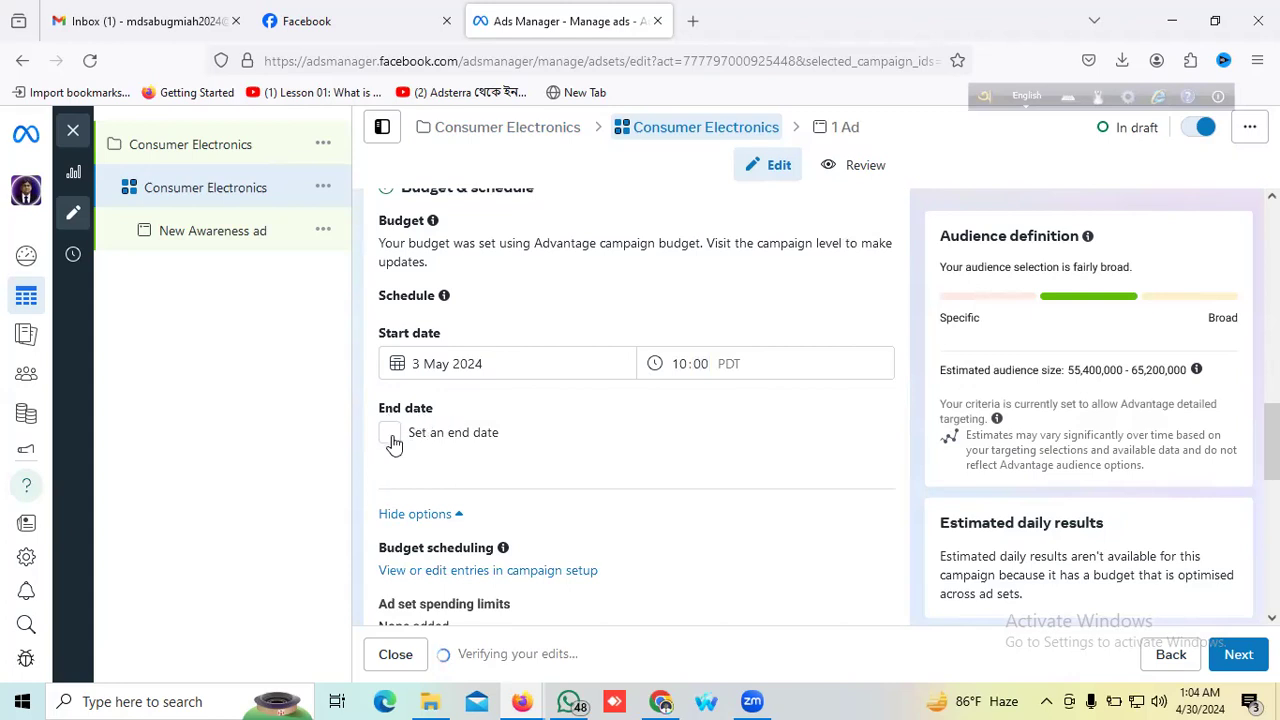
{"action": "left_click", "coordinate": [390, 434]}
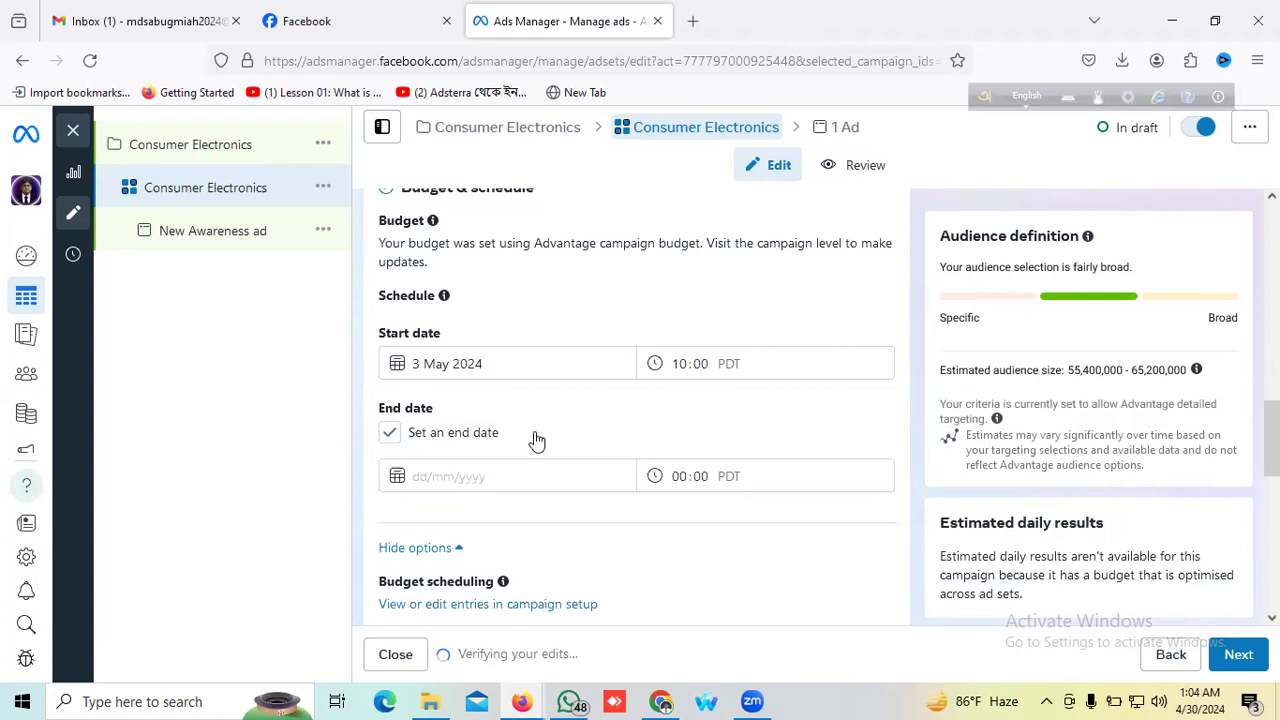
{"action": "left_click", "coordinate": [431, 479]}
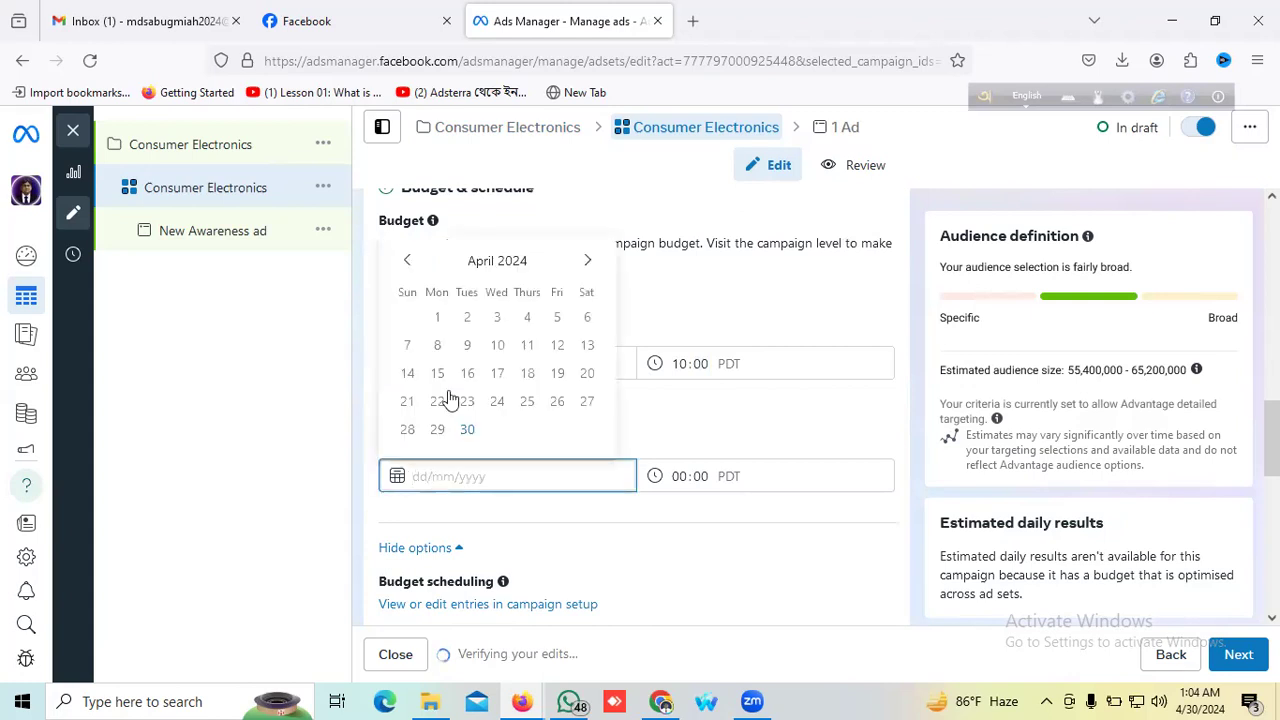
{"action": "left_click", "coordinate": [587, 261]}
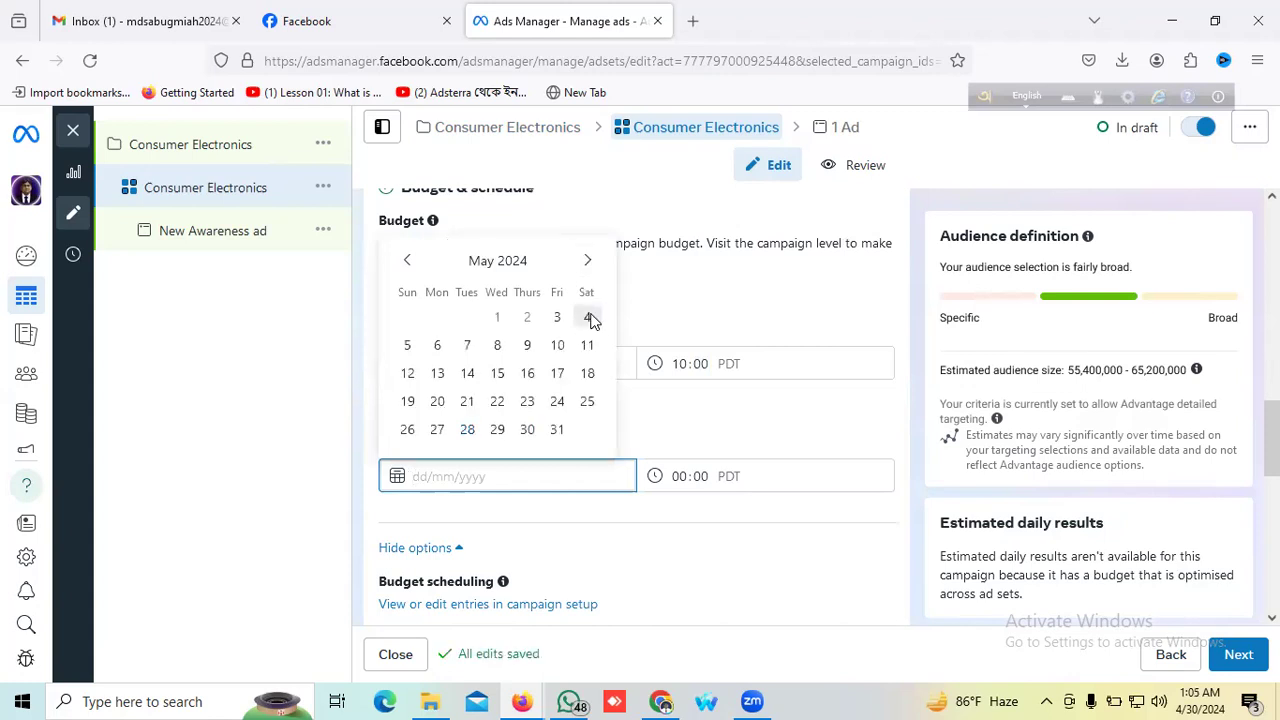
{"action": "left_click", "coordinate": [588, 317]}
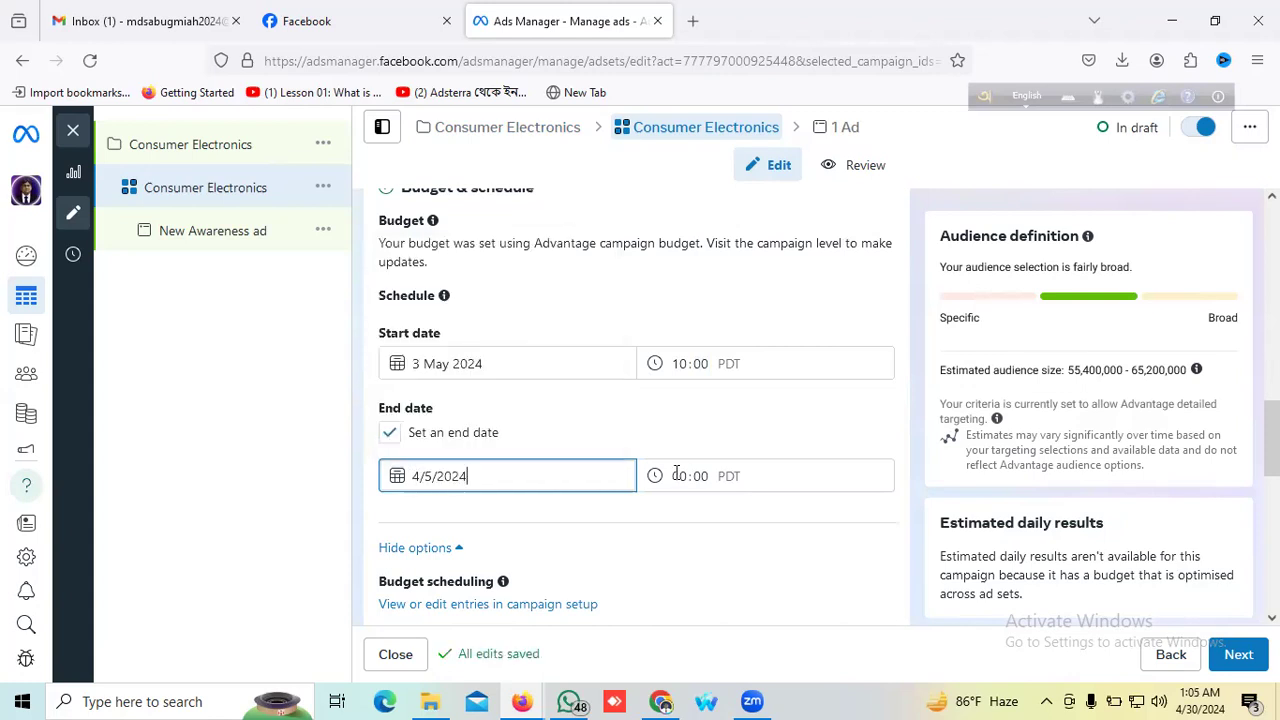
{"action": "left_click", "coordinate": [677, 474]}
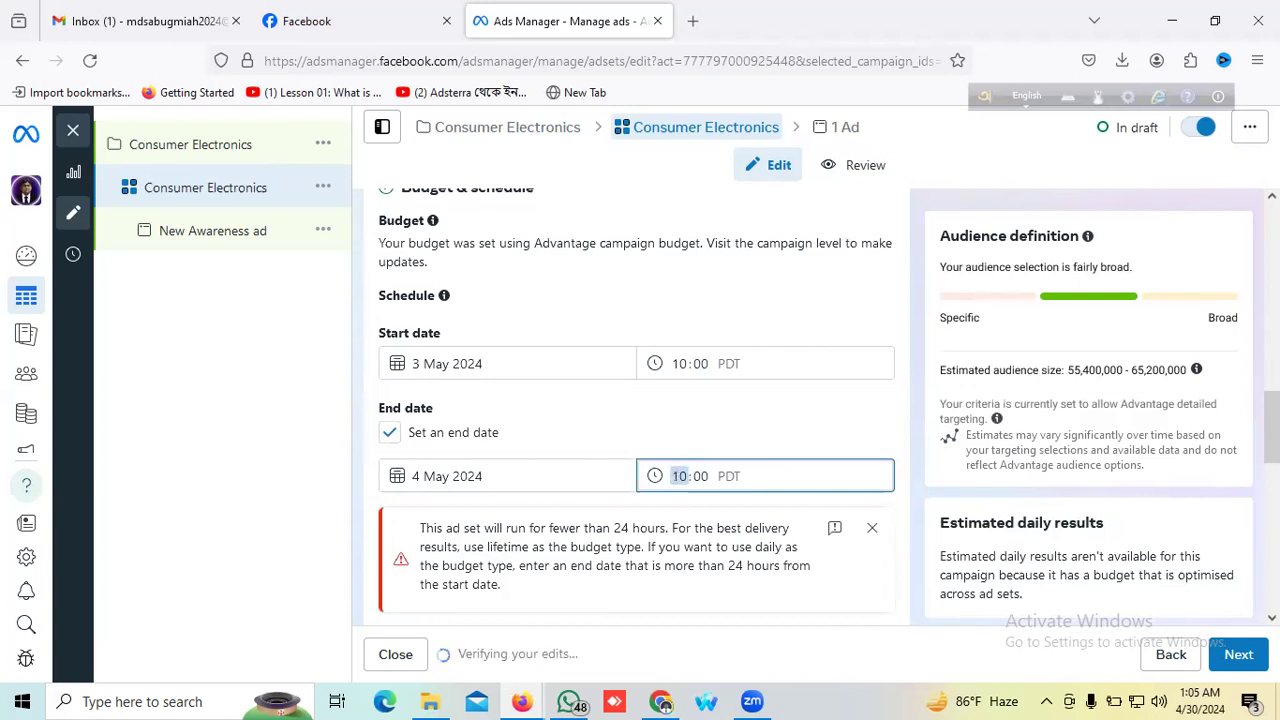
Step: Set the ad set's end time on 4 May 2024 to 10:30
{"action": "left_click", "coordinate": [702, 476]}
{"action": "type", "text": "30"}
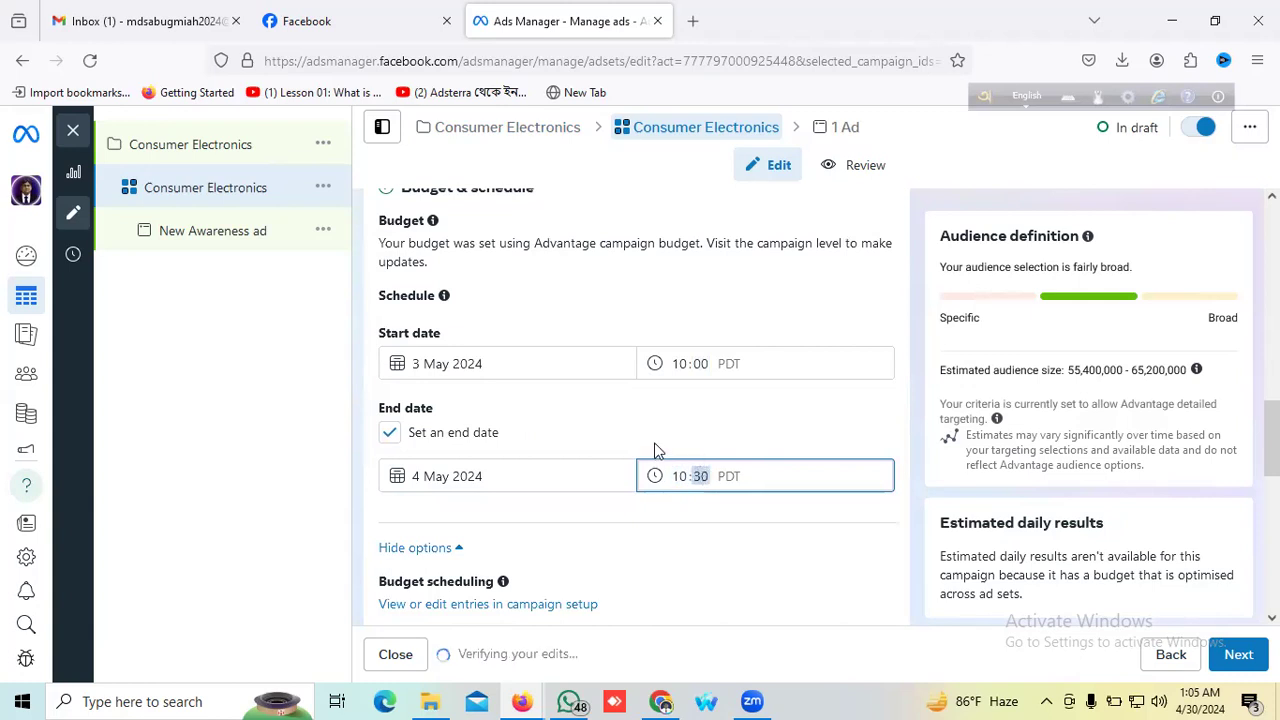
Step: Open the budget scheduling entries in the campaign setup and review the scheduled high-demand periods
{"action": "scroll", "coordinate": [655, 450], "scroll_direction": "down", "scroll_amount": 2}
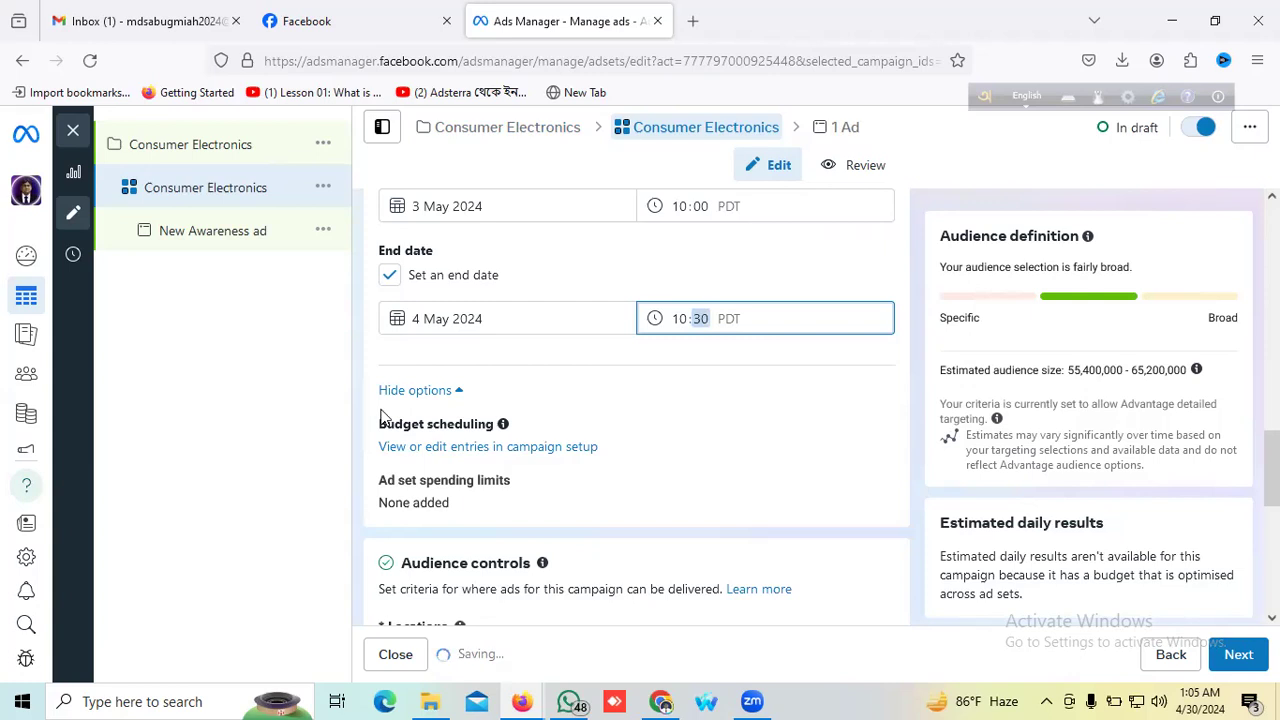
{"action": "left_click", "coordinate": [447, 450]}
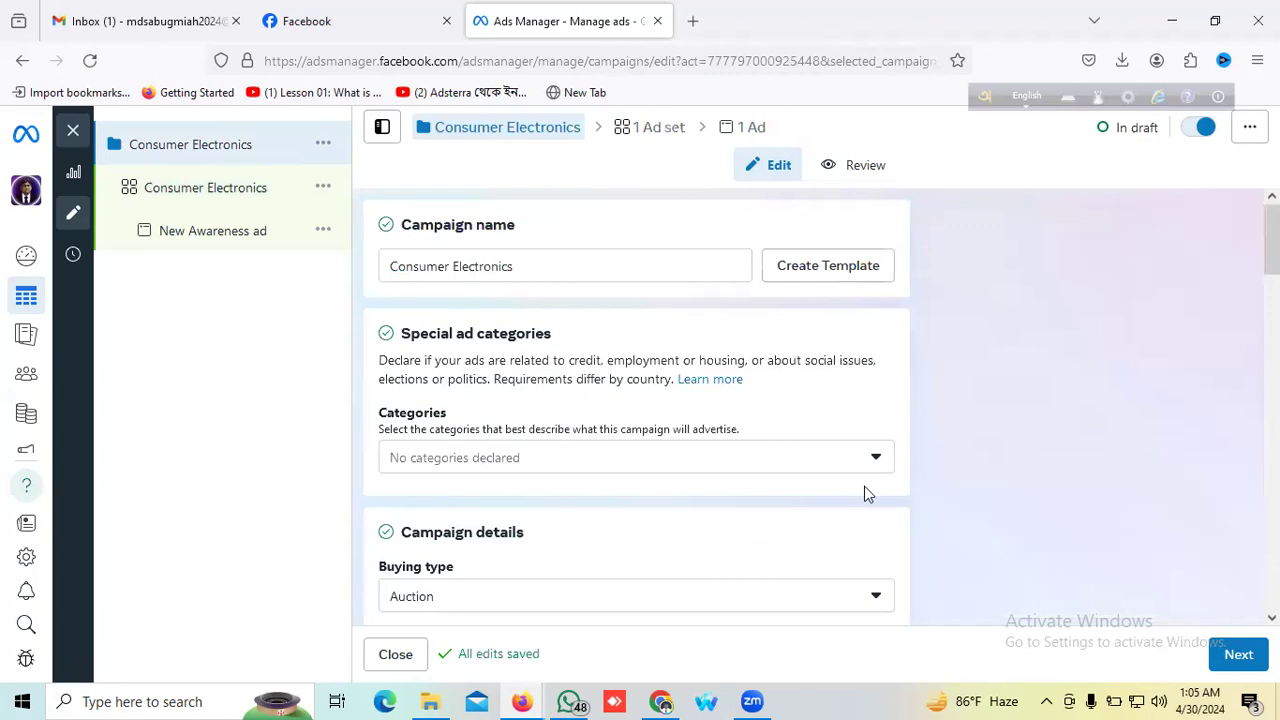
{"action": "scroll", "coordinate": [609, 353], "scroll_direction": "down", "scroll_amount": 1}
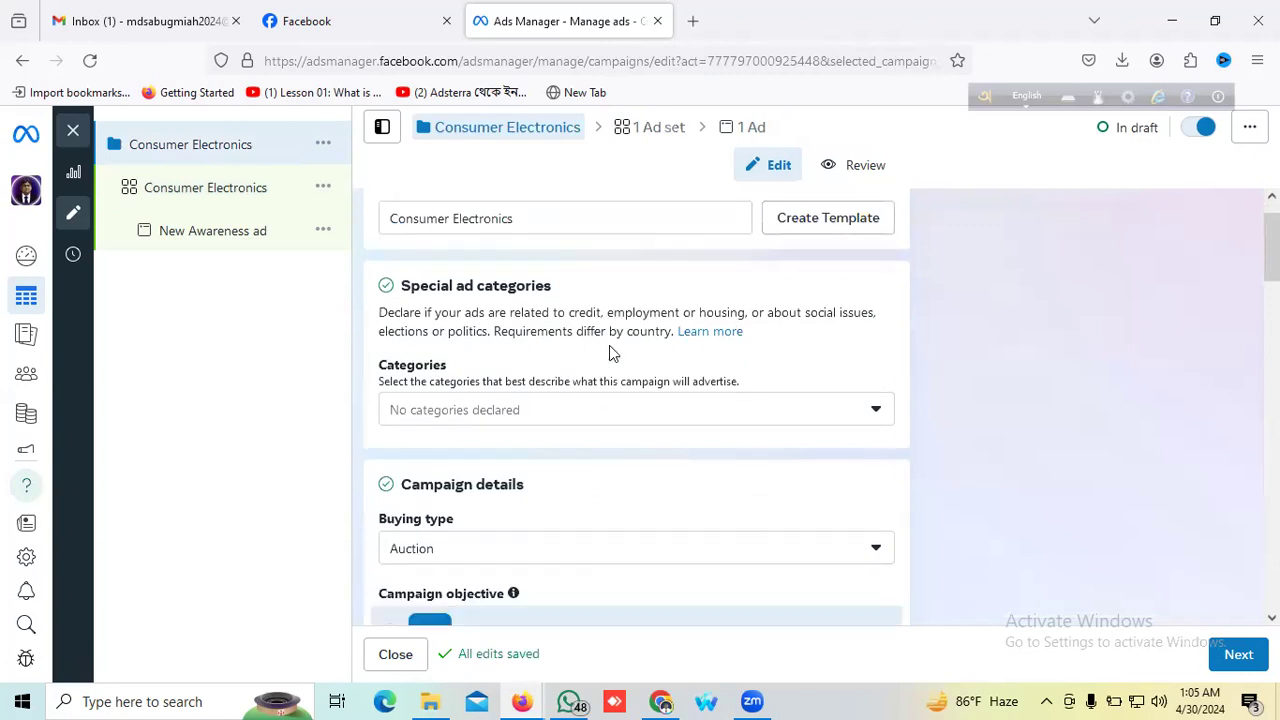
{"action": "scroll", "coordinate": [613, 353], "scroll_direction": "up", "scroll_amount": 1}
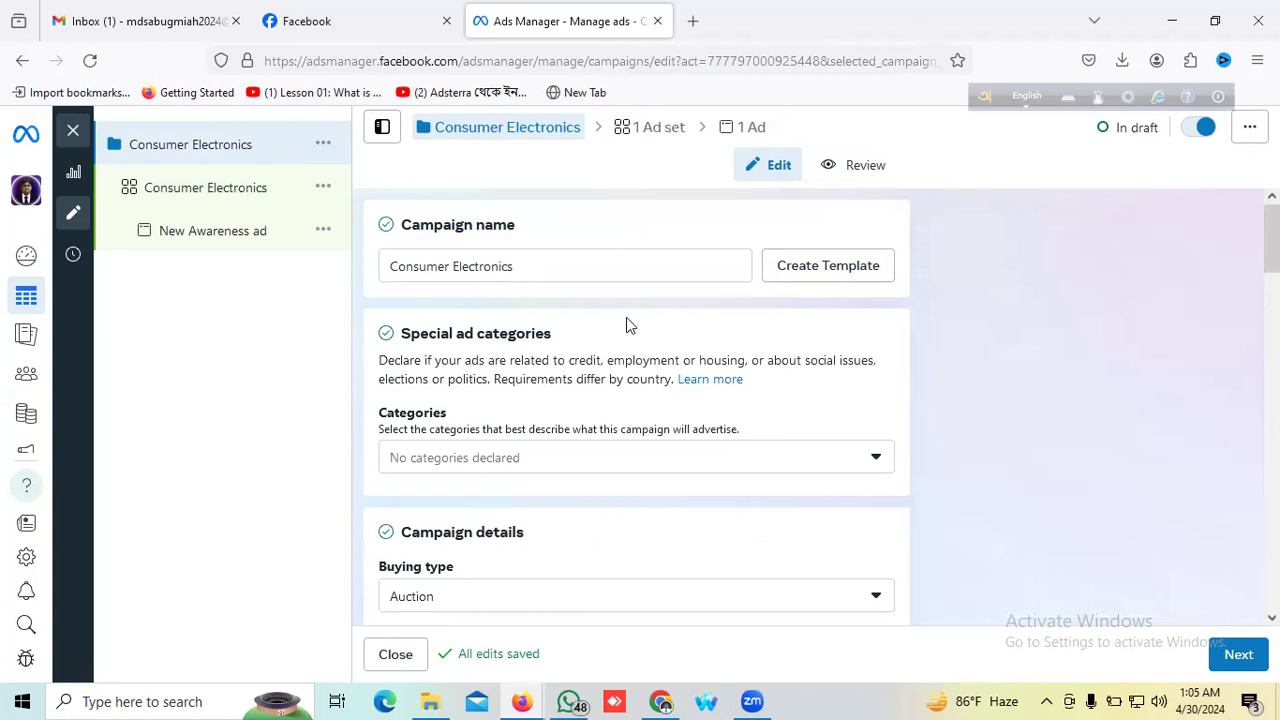
{"action": "scroll", "coordinate": [626, 317], "scroll_direction": "down", "scroll_amount": 5}
{"action": "scroll", "coordinate": [629, 325], "scroll_direction": "down", "scroll_amount": 5}
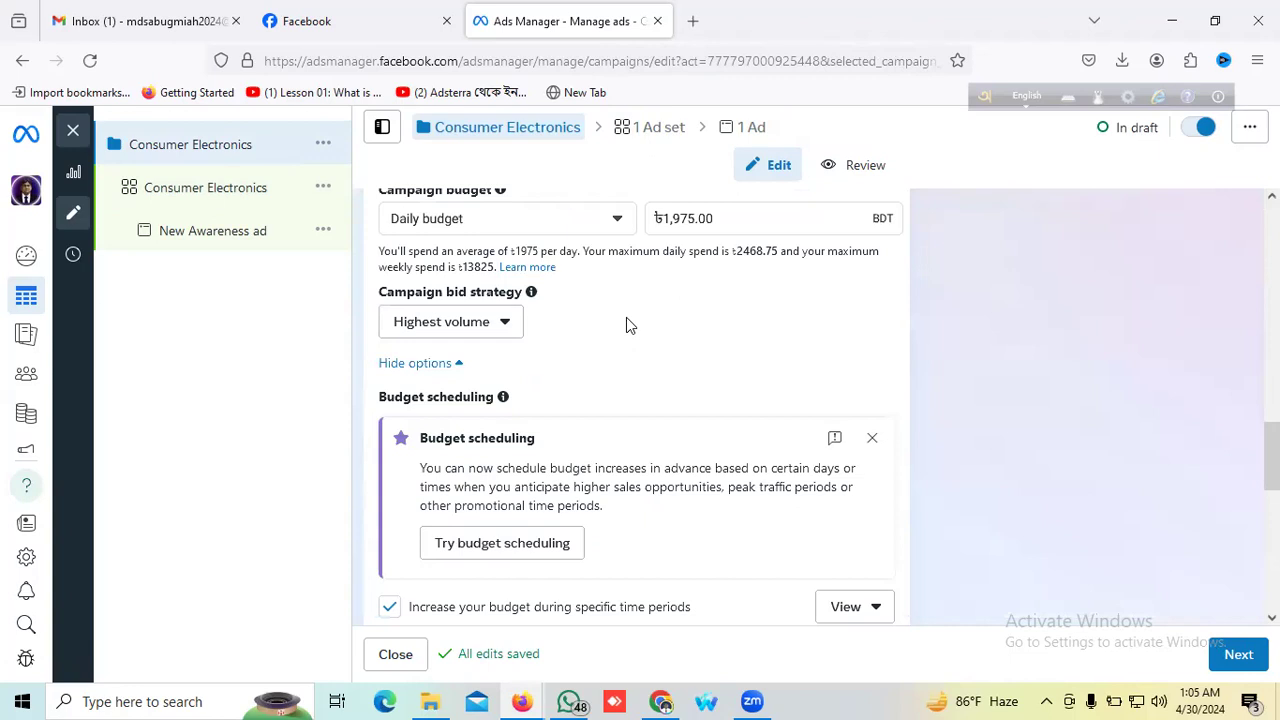
{"action": "scroll", "coordinate": [629, 325], "scroll_direction": "down", "scroll_amount": 4}
{"action": "scroll", "coordinate": [886, 420], "scroll_direction": "down", "scroll_amount": 1}
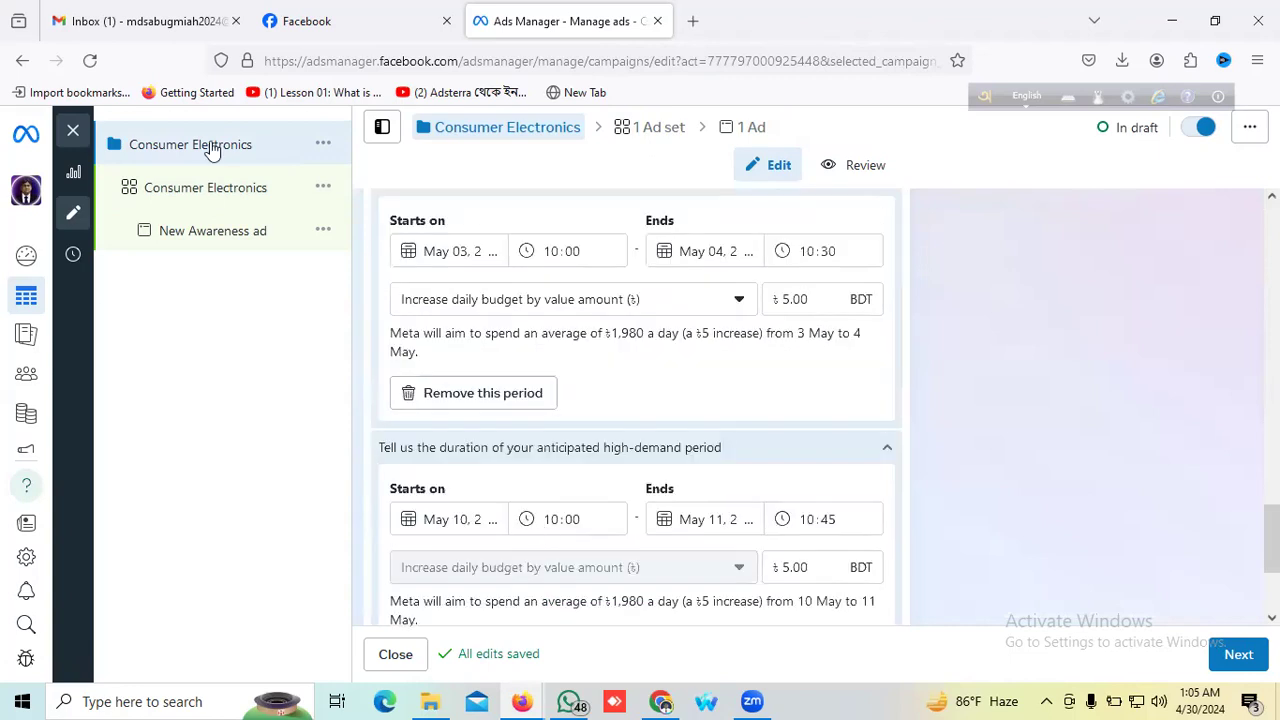
Step: Return to the Consumer Electronics ad set and review its settings from the performance goal to placements, ending at the spending limits
{"action": "left_click", "coordinate": [220, 192]}
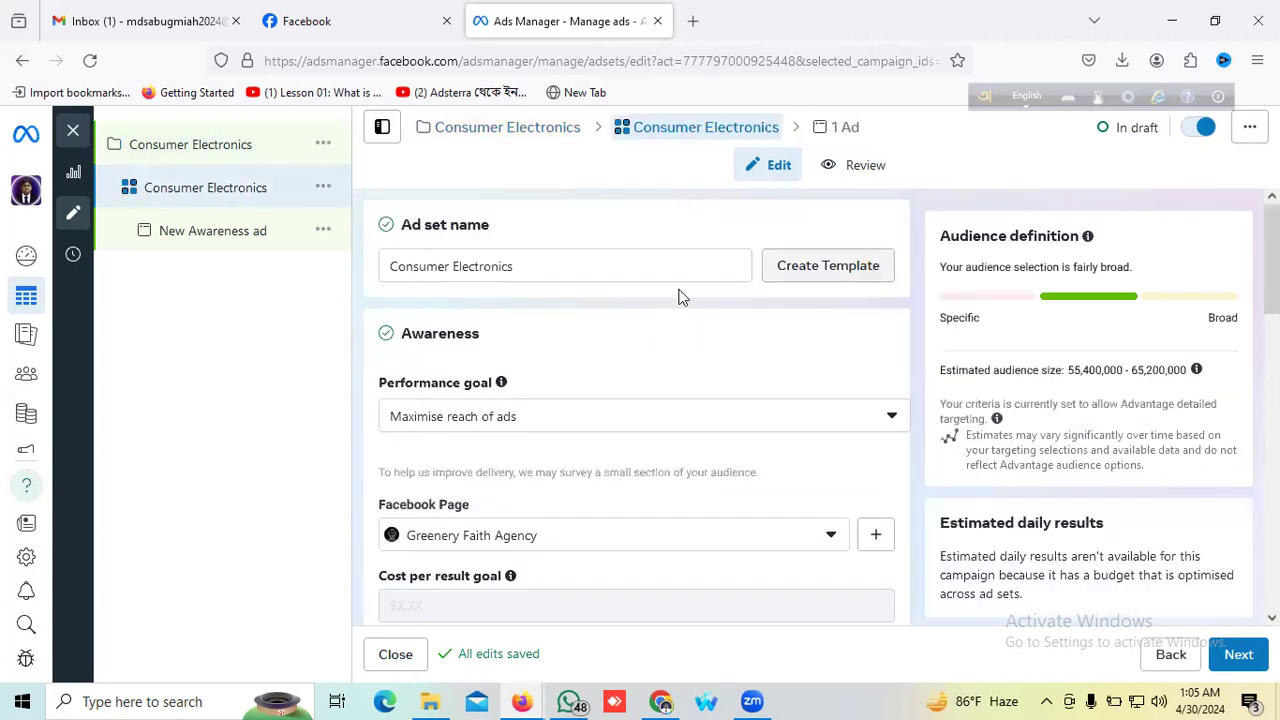
{"action": "scroll", "coordinate": [680, 292], "scroll_direction": "down", "scroll_amount": 1}
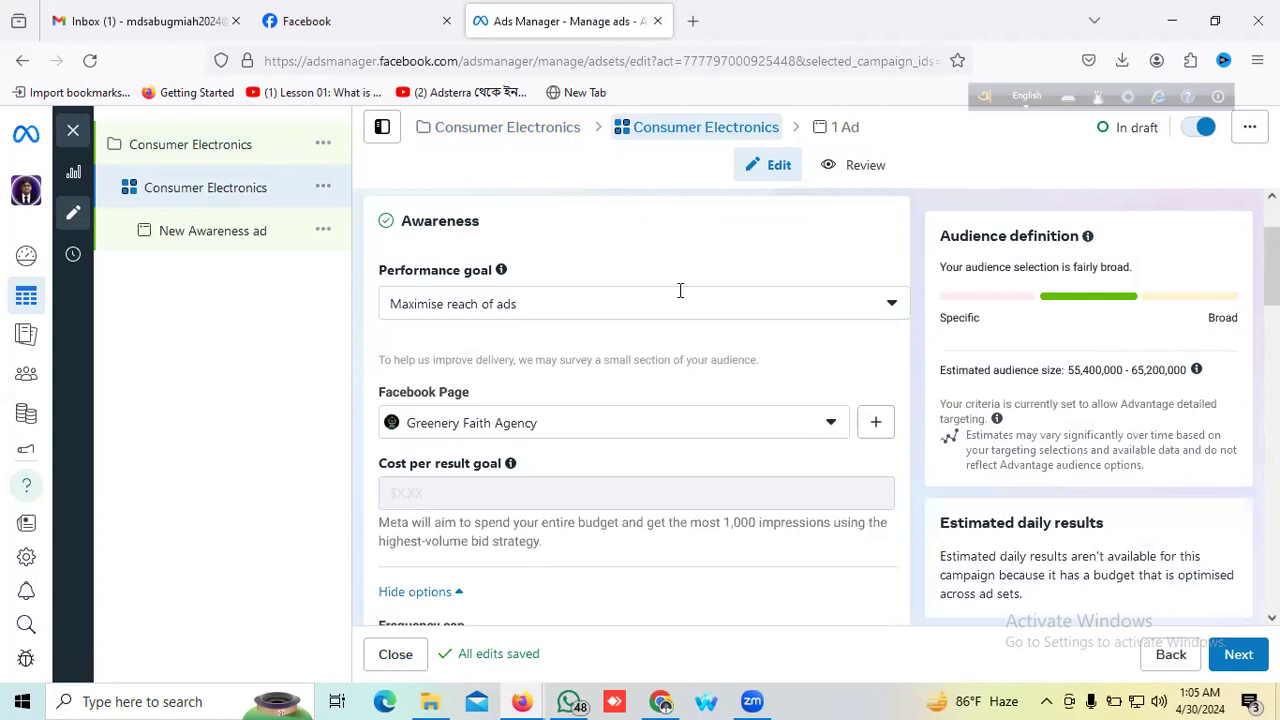
{"action": "scroll", "coordinate": [680, 290], "scroll_direction": "down", "scroll_amount": 4}
{"action": "scroll", "coordinate": [680, 292], "scroll_direction": "down", "scroll_amount": 4}
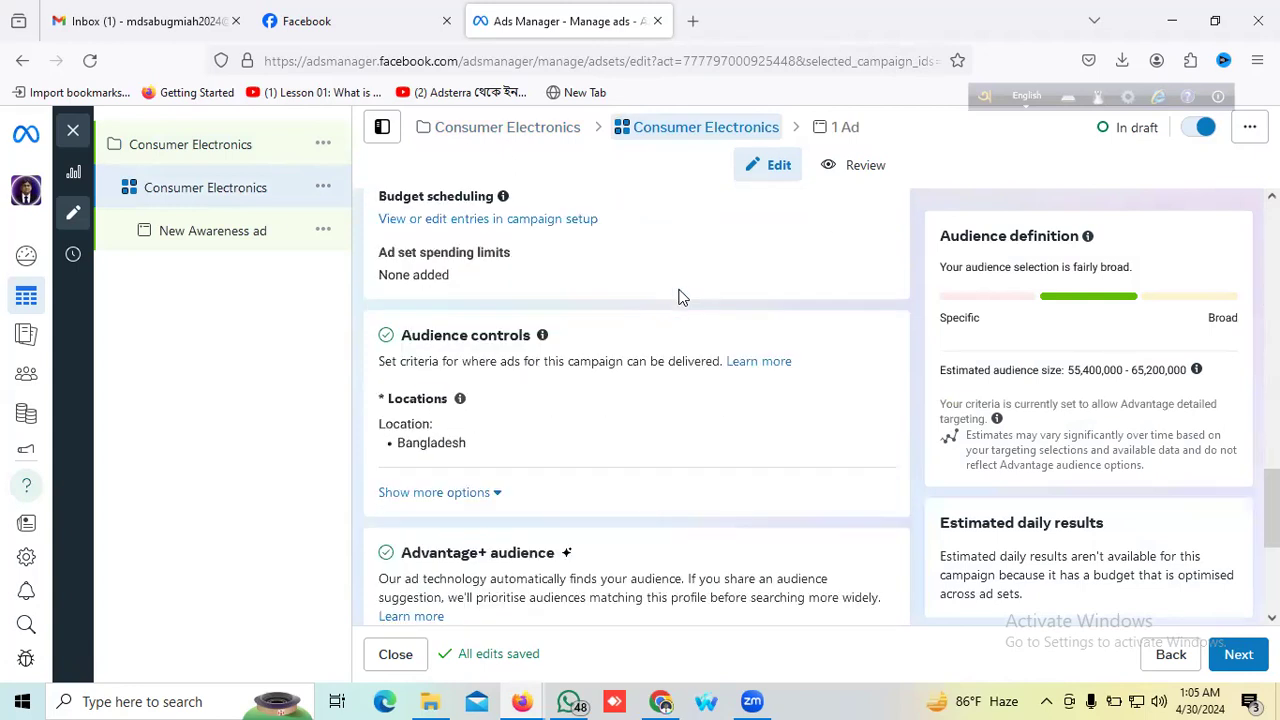
{"action": "scroll", "coordinate": [679, 293], "scroll_direction": "down", "scroll_amount": 3}
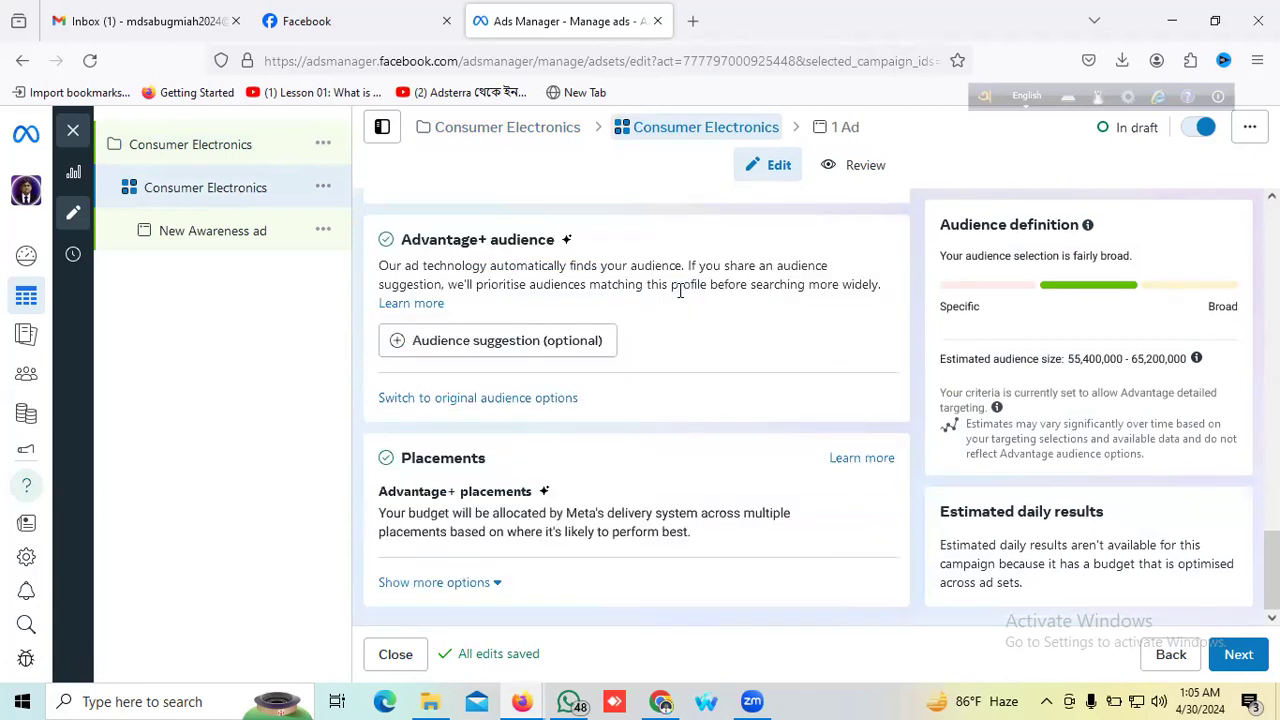
{"action": "scroll", "coordinate": [680, 292], "scroll_direction": "up", "scroll_amount": 2}
{"action": "scroll", "coordinate": [680, 294], "scroll_direction": "up", "scroll_amount": 1}
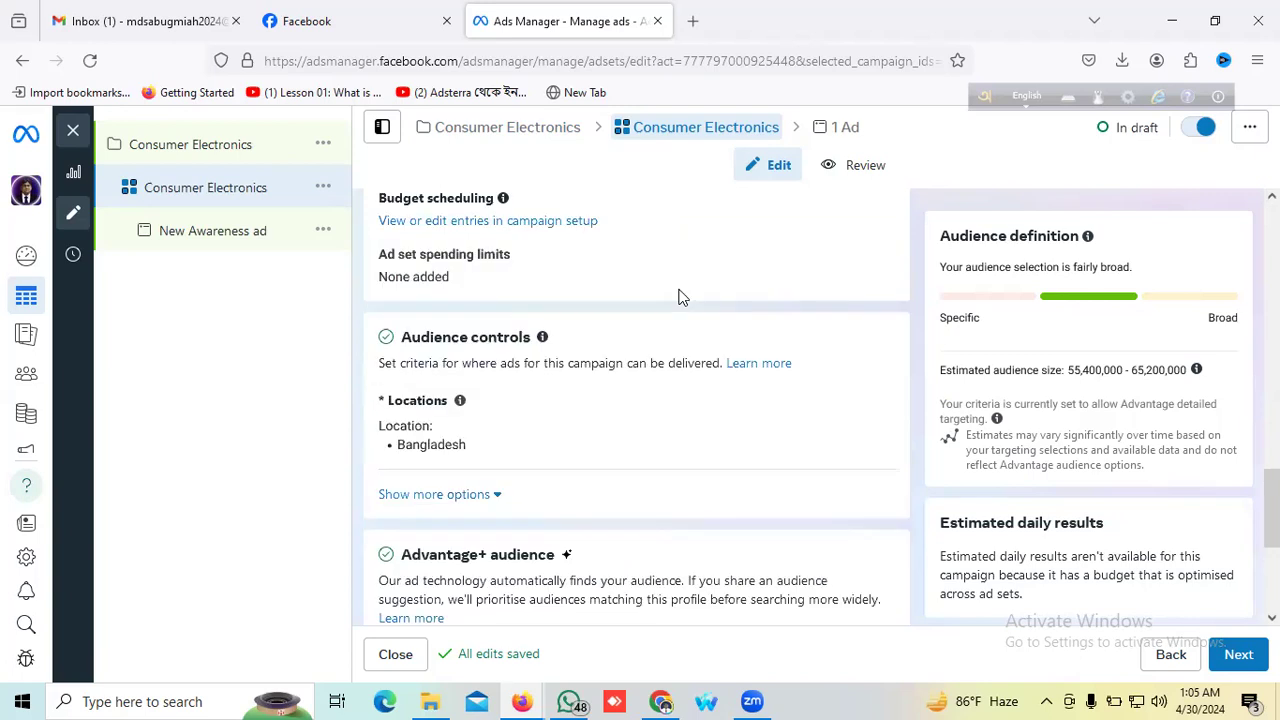
{"action": "scroll", "coordinate": [680, 297], "scroll_direction": "up", "scroll_amount": 1}
{"action": "scroll", "coordinate": [679, 297], "scroll_direction": "up", "scroll_amount": 1}
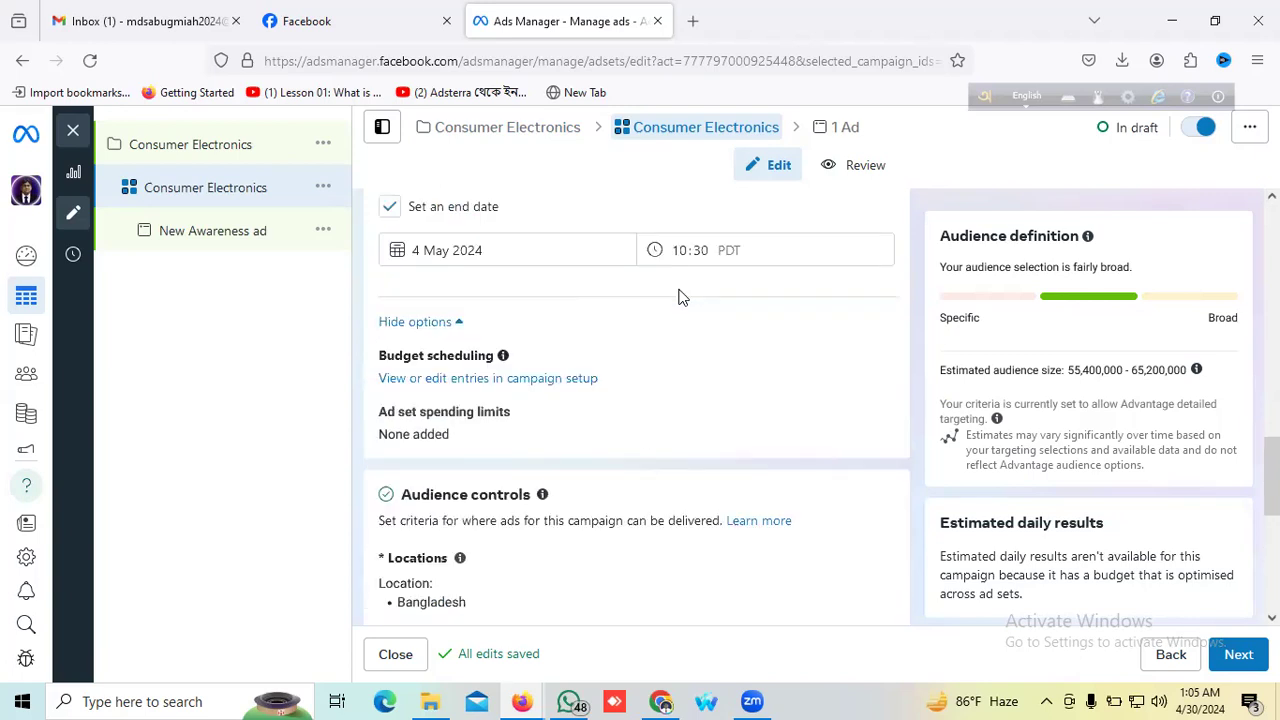
{"action": "scroll", "coordinate": [683, 294], "scroll_direction": "up", "scroll_amount": 2}
{"action": "scroll", "coordinate": [382, 490], "scroll_direction": "down", "scroll_amount": 2}
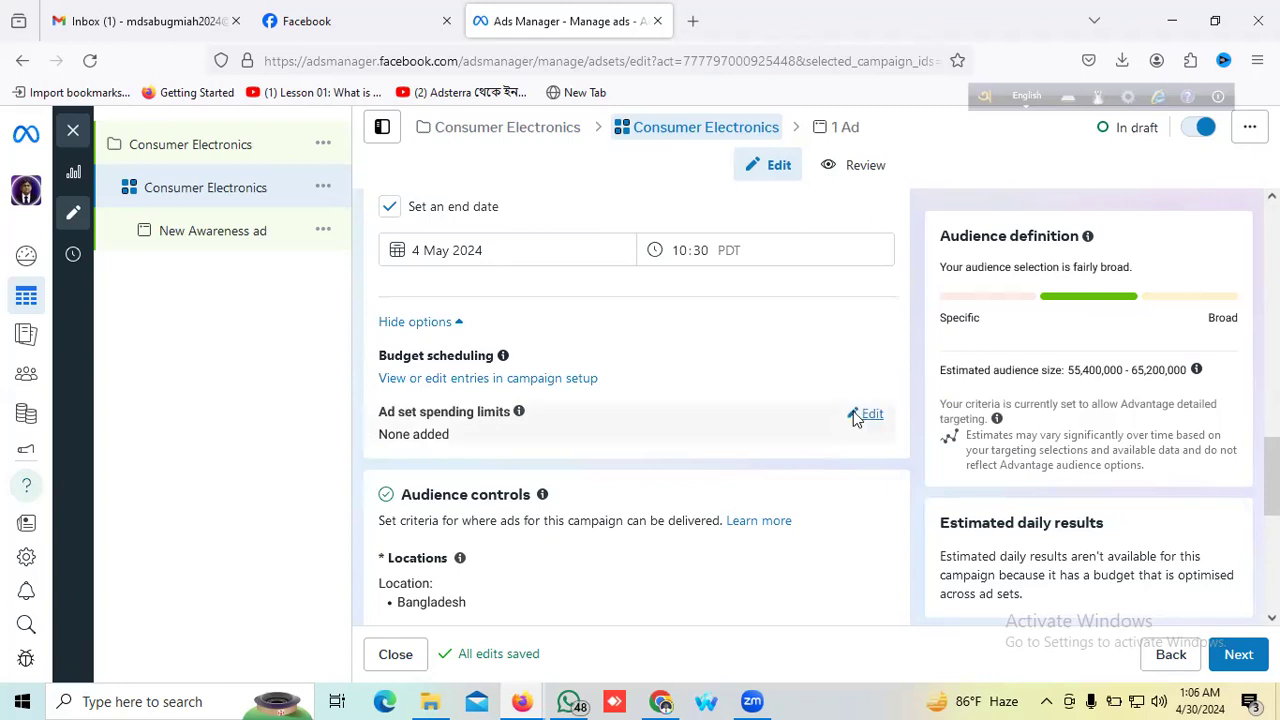
Step: Enable ad set spending limits with a daily minimum of 100 BDT and a daily maximum of 200 BDT
{"action": "left_click", "coordinate": [866, 414]}
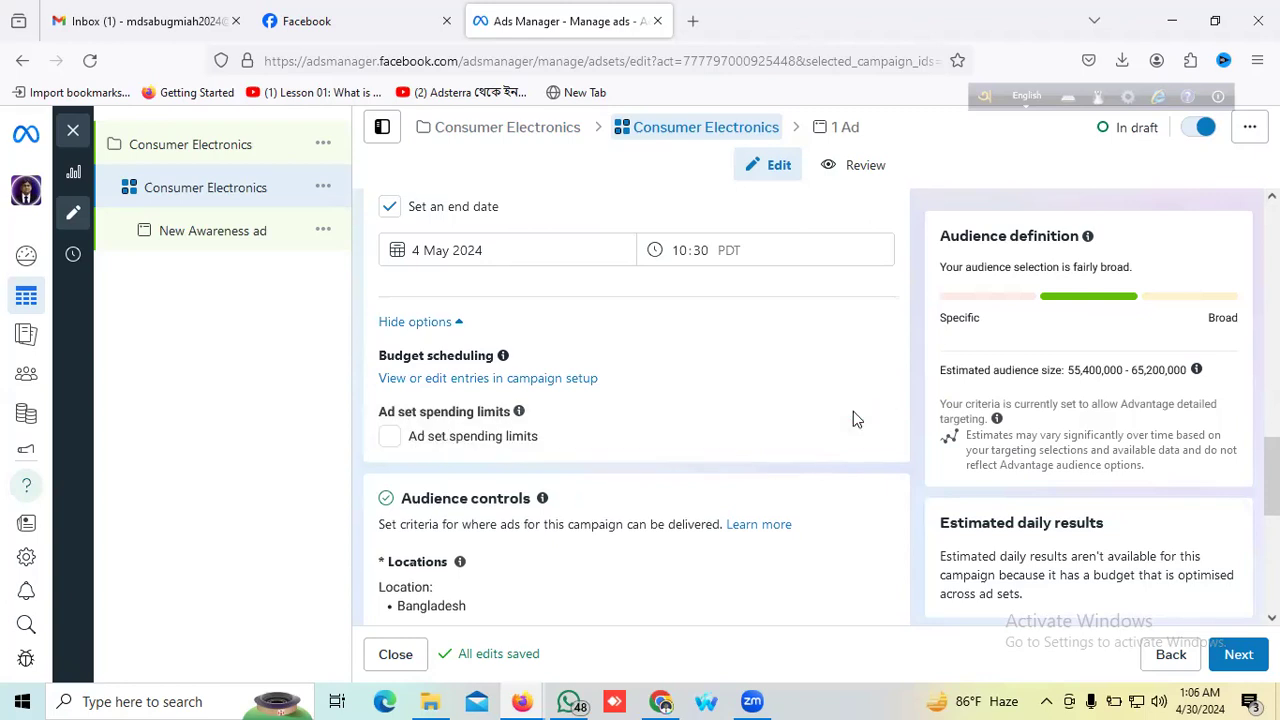
{"action": "left_click", "coordinate": [390, 438]}
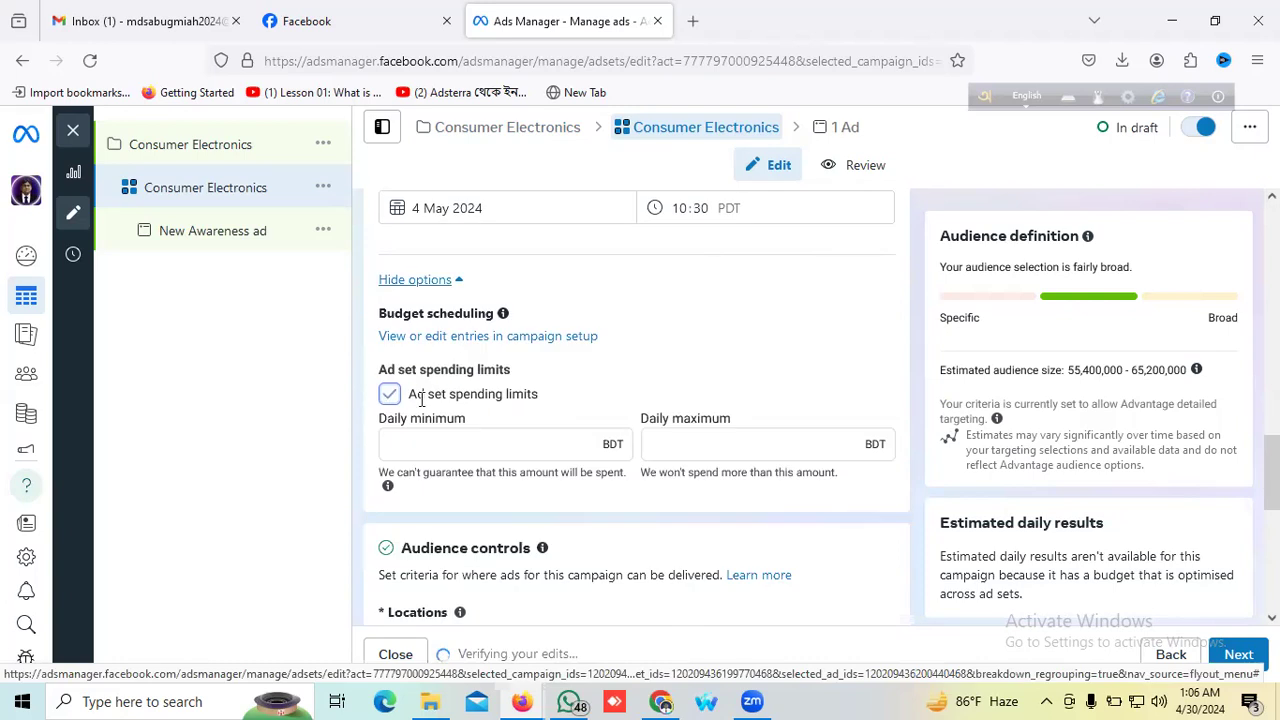
{"action": "left_click", "coordinate": [423, 408]}
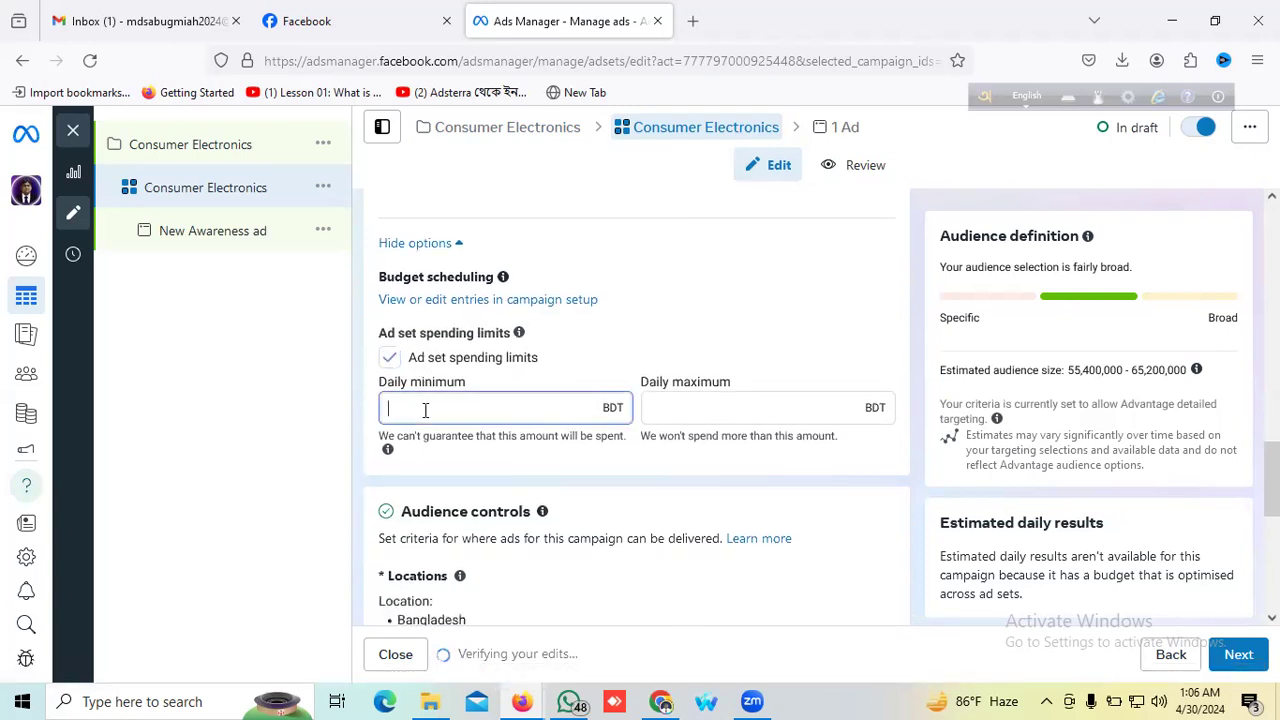
{"action": "type", "text": "100"}
{"action": "left_click", "coordinate": [689, 407]}
{"action": "type", "text": "200"}
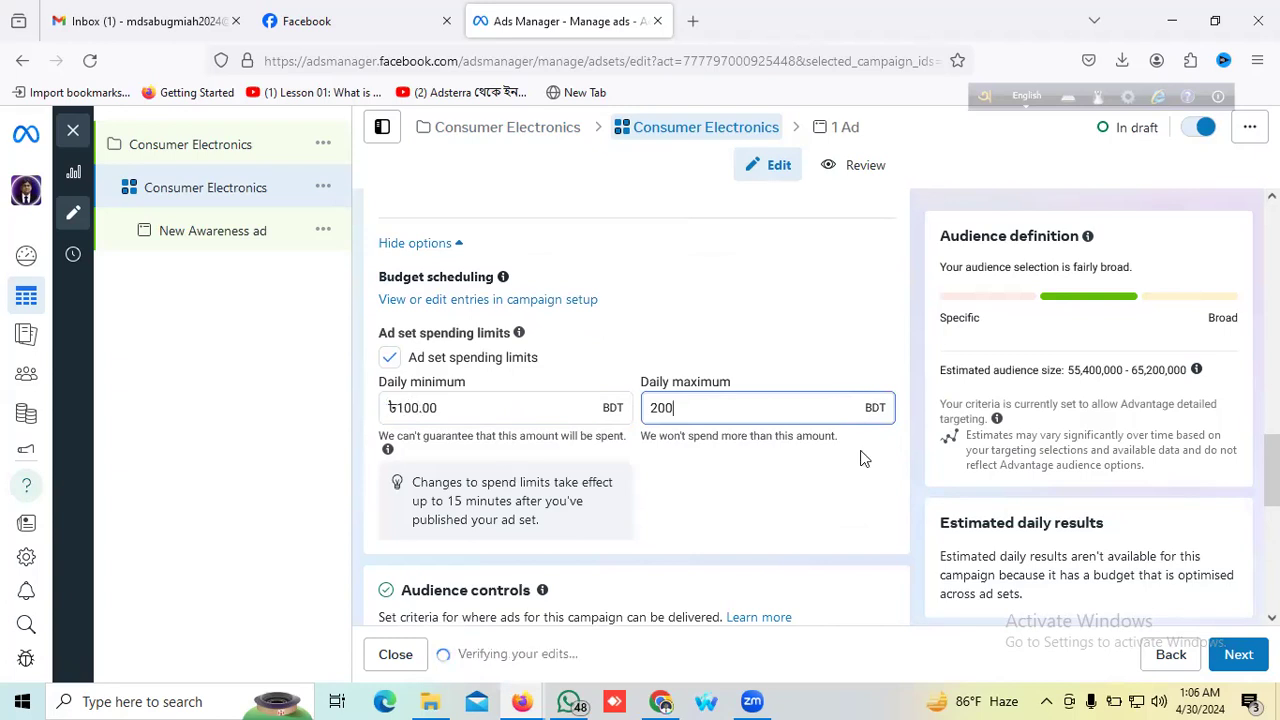
Step: Show the additional audience control options for minimum age, excluded custom audiences and languages
{"action": "scroll", "coordinate": [525, 357], "scroll_direction": "down", "scroll_amount": 1}
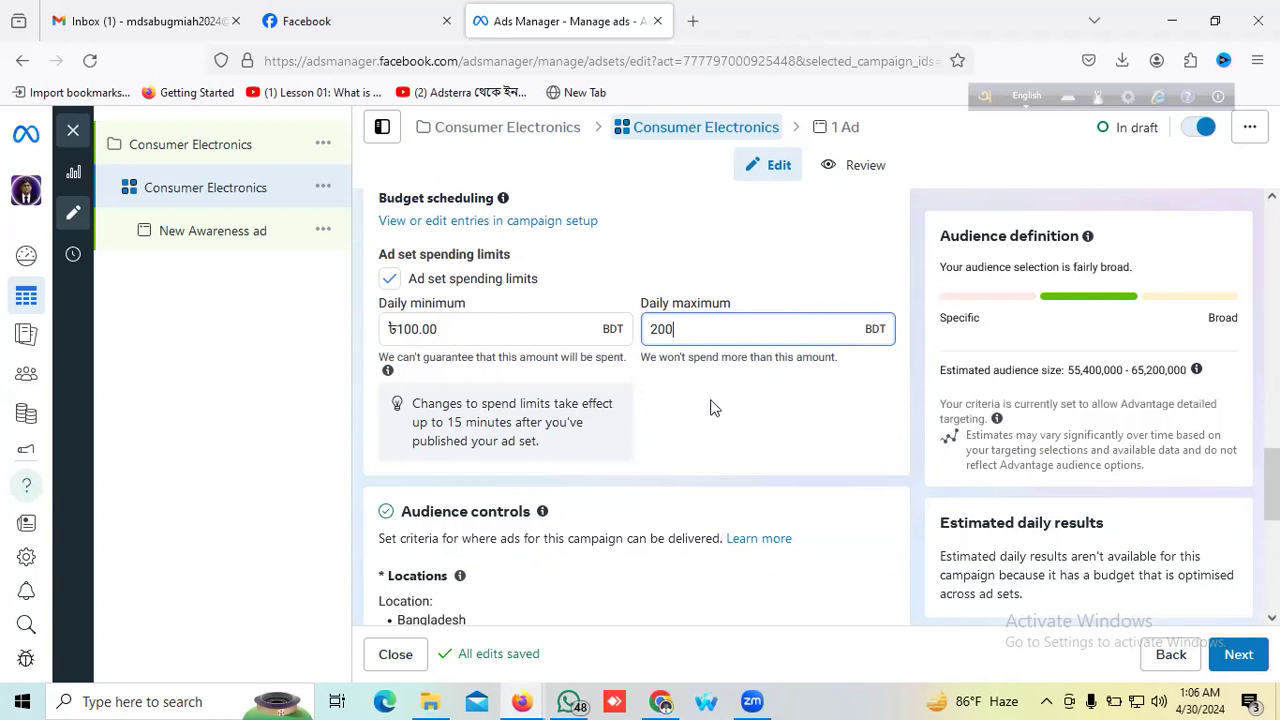
{"action": "scroll", "coordinate": [718, 421], "scroll_direction": "down", "scroll_amount": 2}
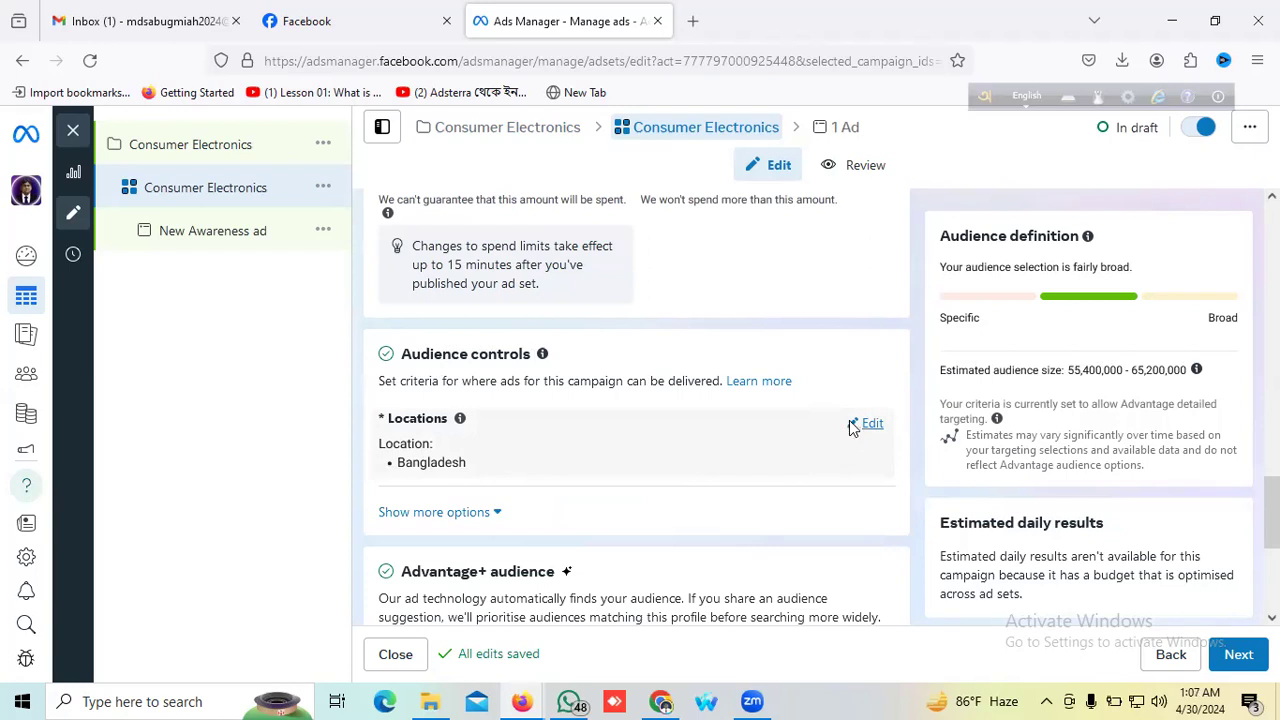
{"action": "scroll", "coordinate": [849, 420], "scroll_direction": "down", "scroll_amount": 3}
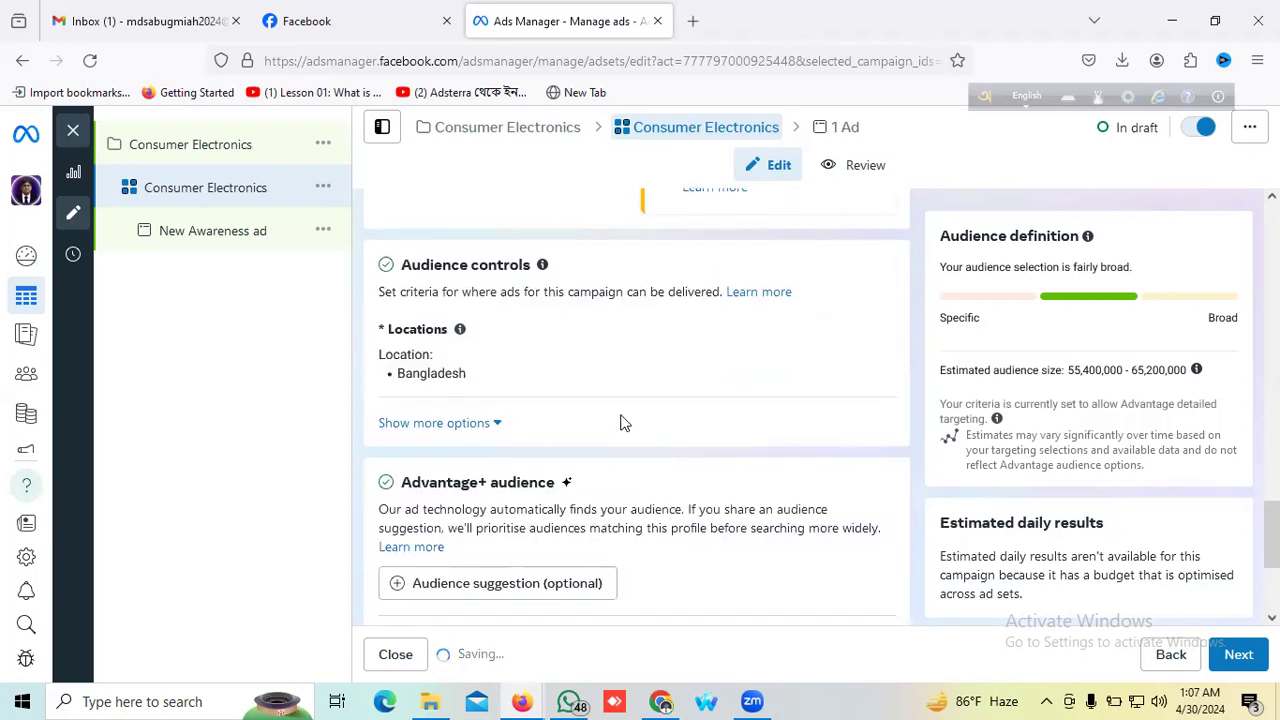
{"action": "left_click", "coordinate": [437, 425]}
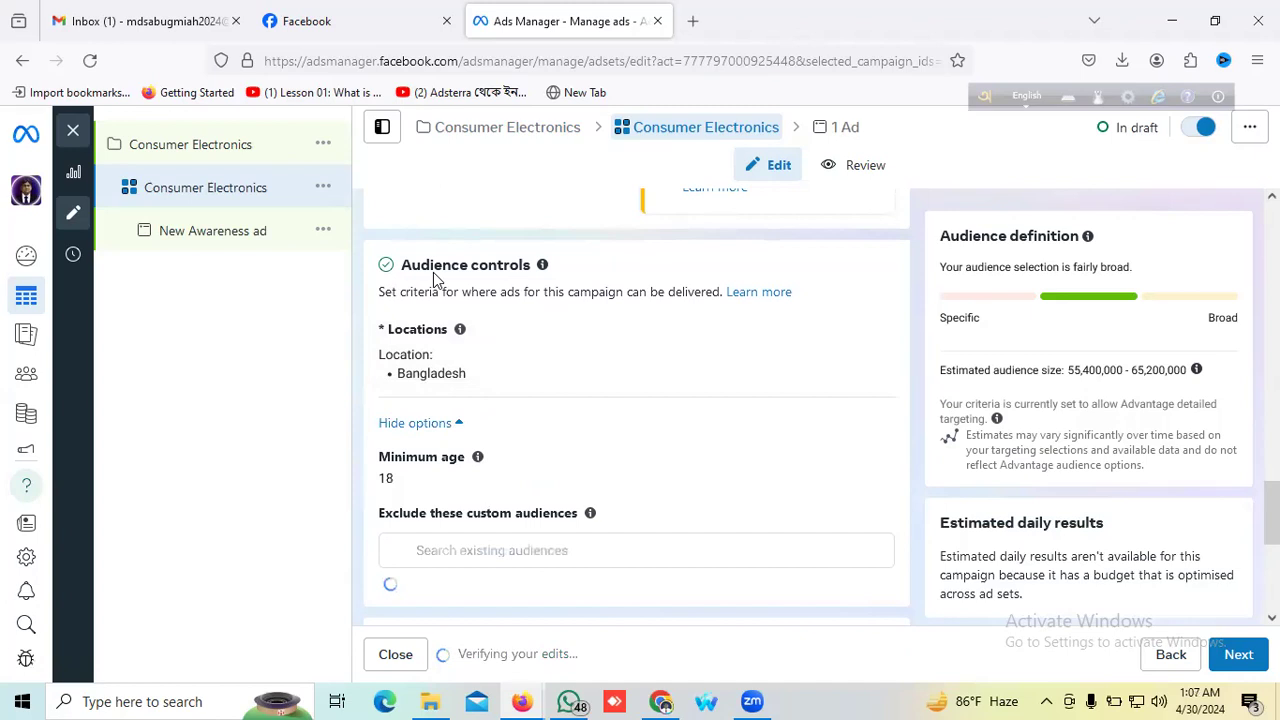
{"action": "scroll", "coordinate": [851, 275], "scroll_direction": "down", "scroll_amount": 1}
{"action": "scroll", "coordinate": [851, 280], "scroll_direction": "up", "scroll_amount": 1}
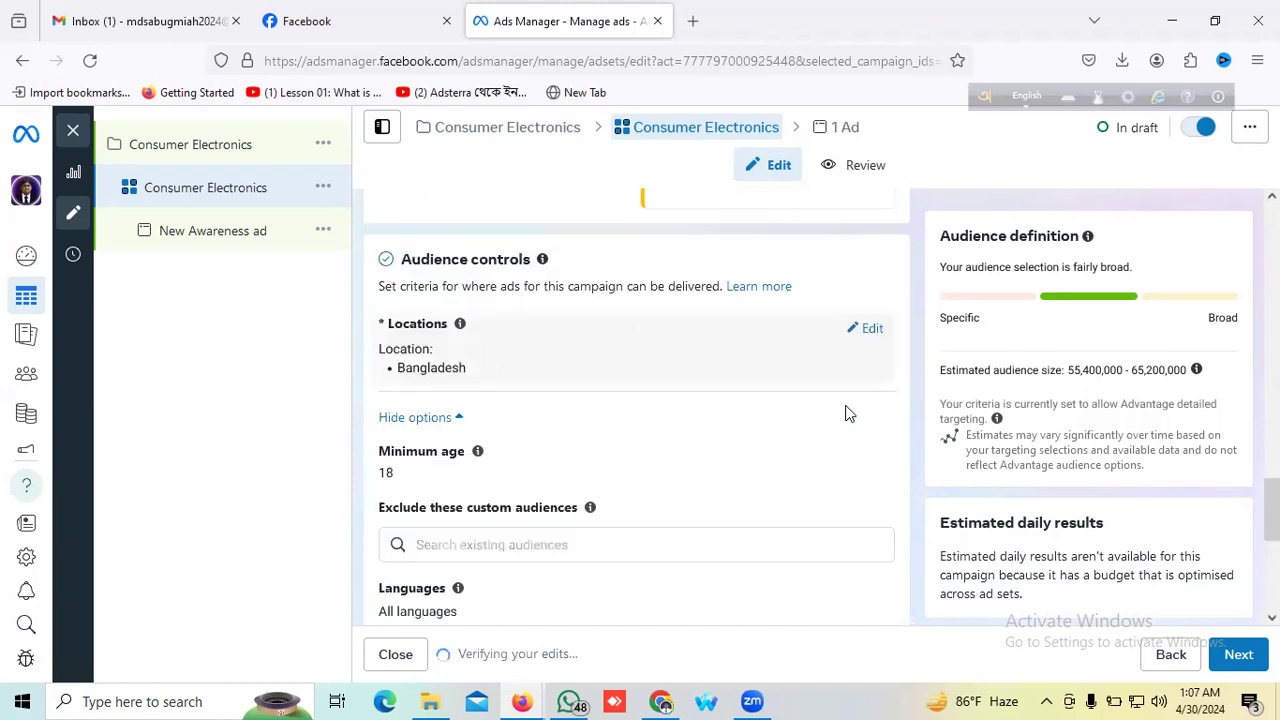
Step: Edit the audience locations to exclude Chittagong-Cox's Bazar Highway from Bangladesh, searching for "Cox's baz"
{"action": "left_click", "coordinate": [857, 336]}
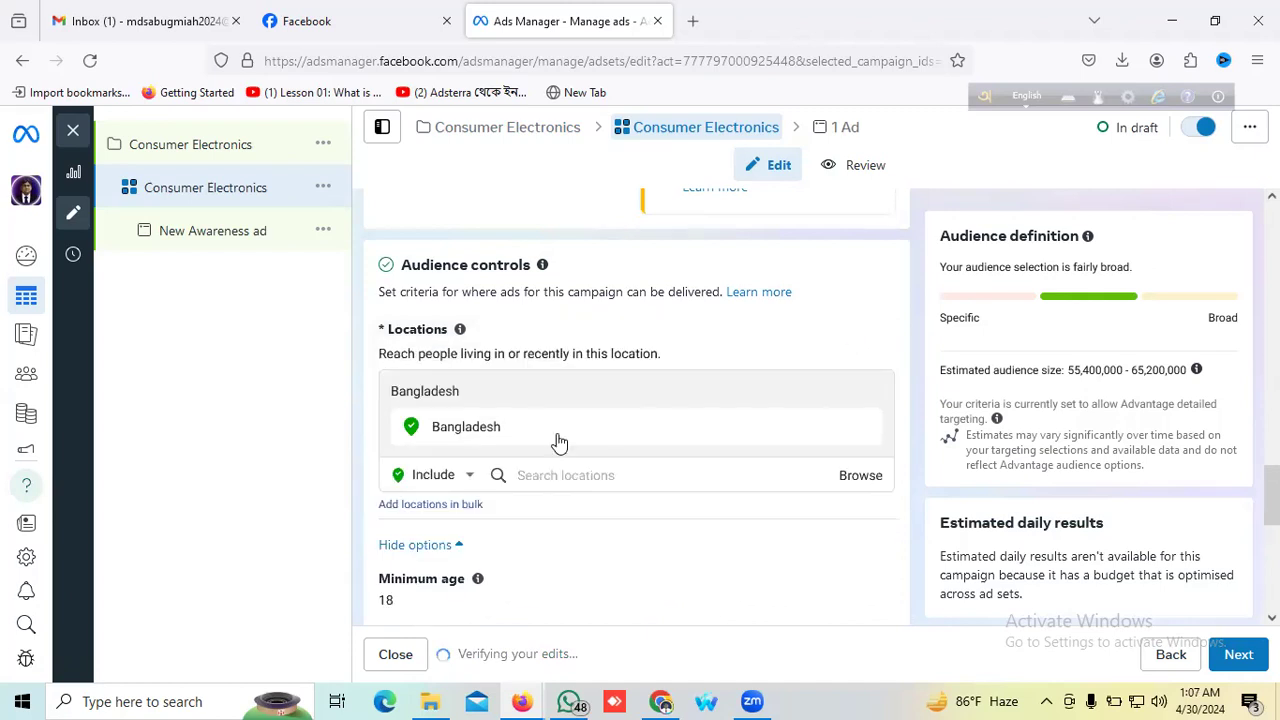
{"action": "scroll", "coordinate": [478, 328], "scroll_direction": "down", "scroll_amount": 2}
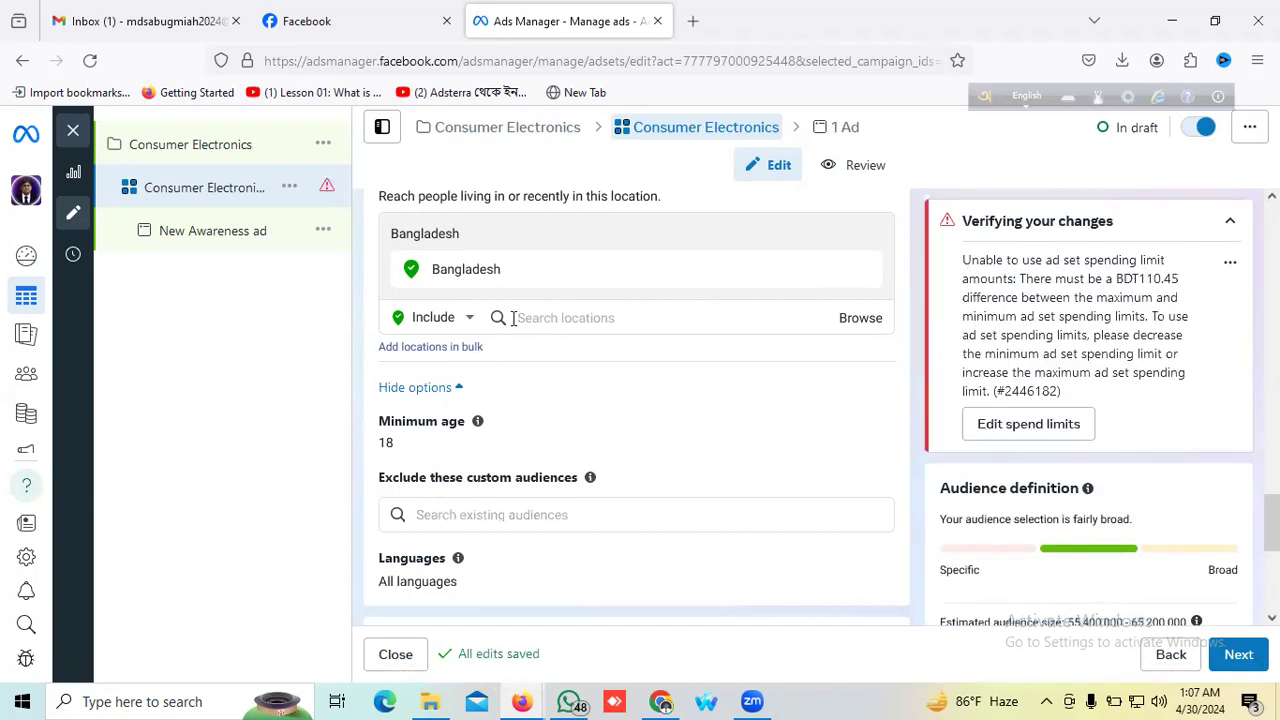
{"action": "left_click", "coordinate": [566, 338]}
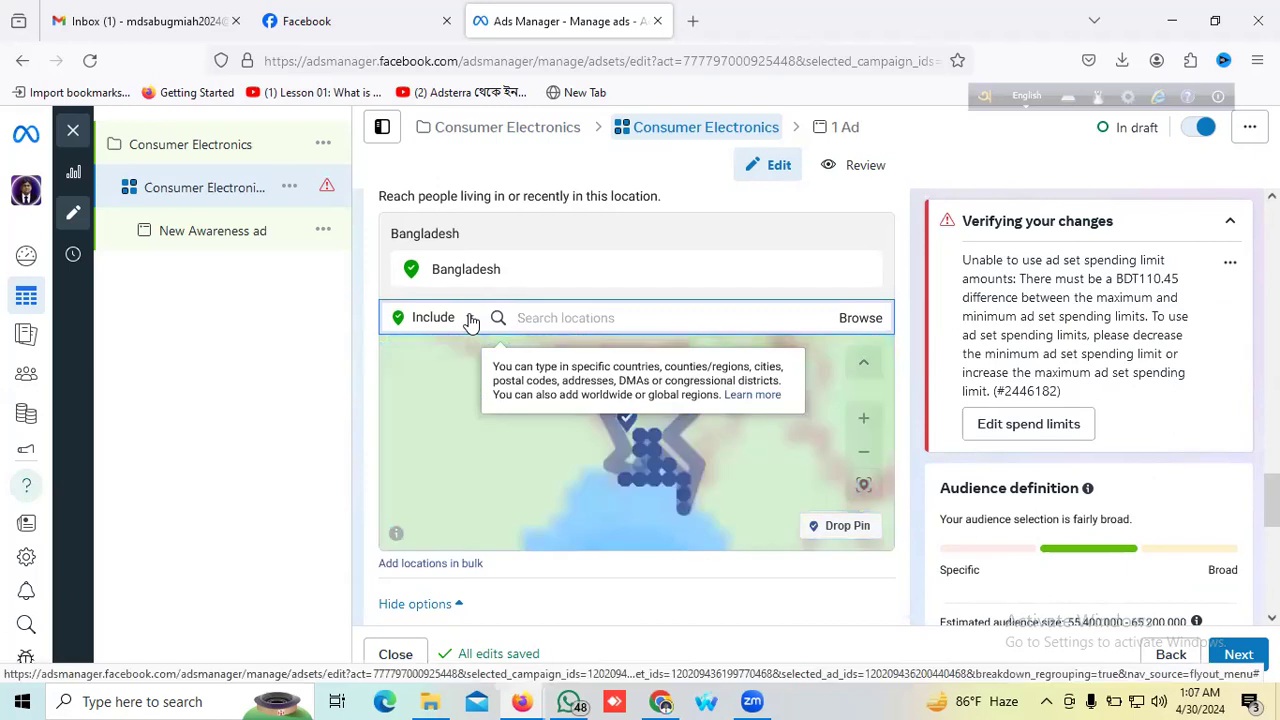
{"action": "left_click", "coordinate": [471, 321]}
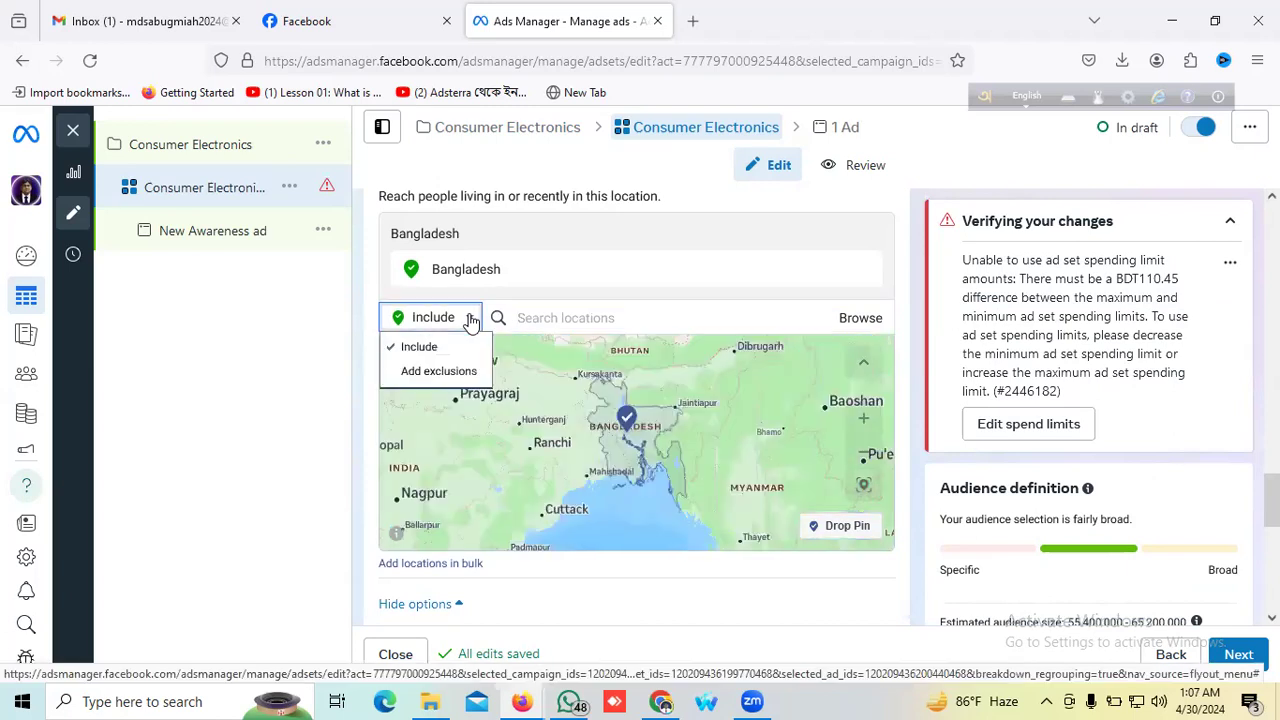
{"action": "left_click", "coordinate": [452, 375]}
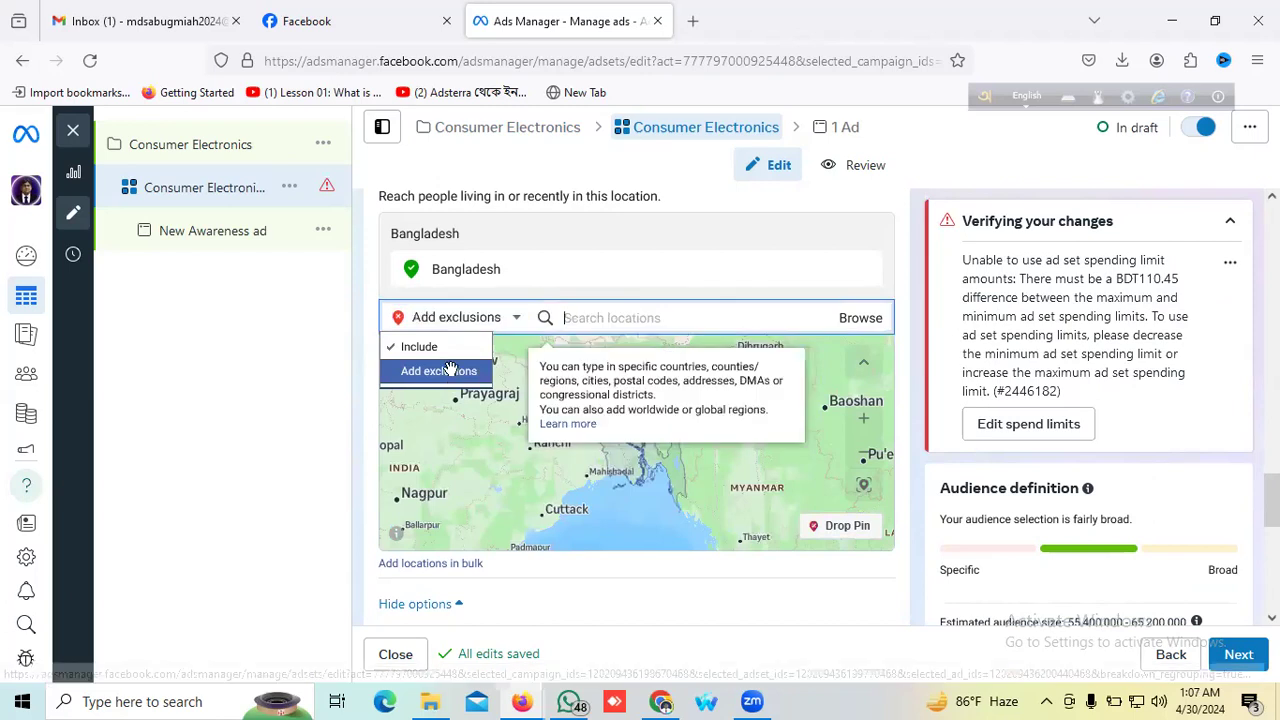
{"action": "left_click", "coordinate": [603, 319]}
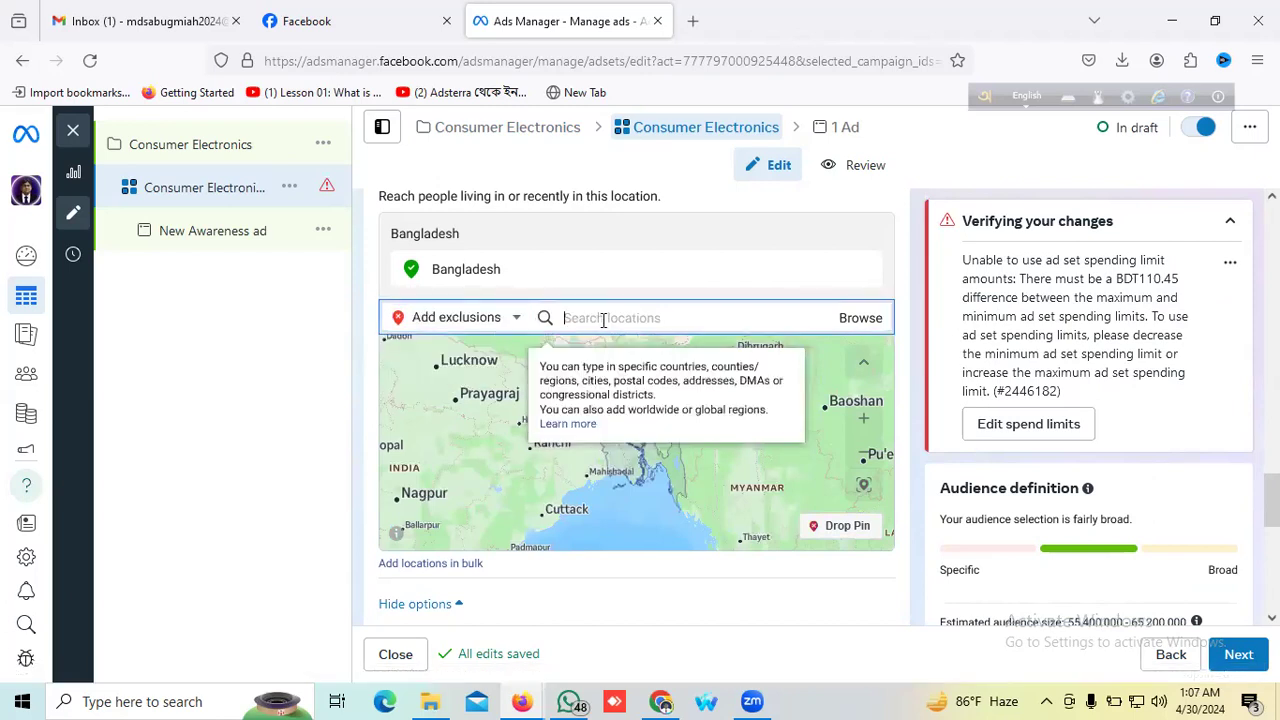
{"action": "type", "text": "c"}
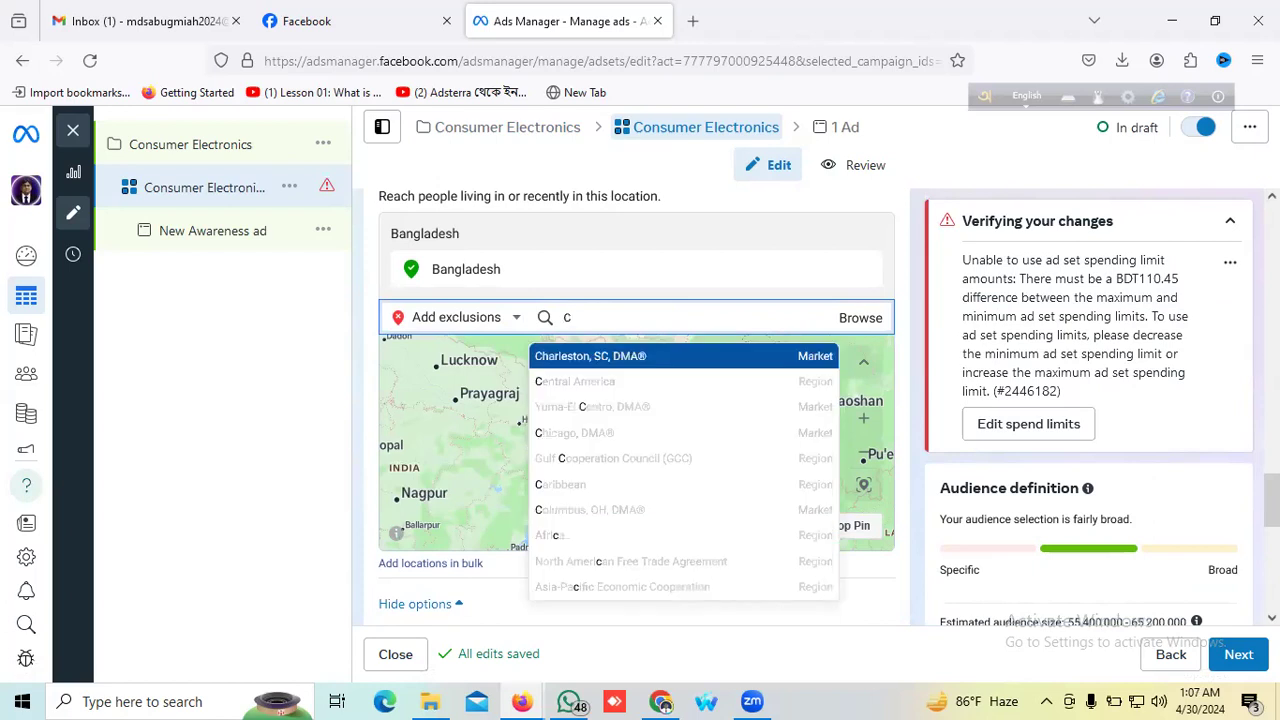
{"action": "type", "text": "ox"}
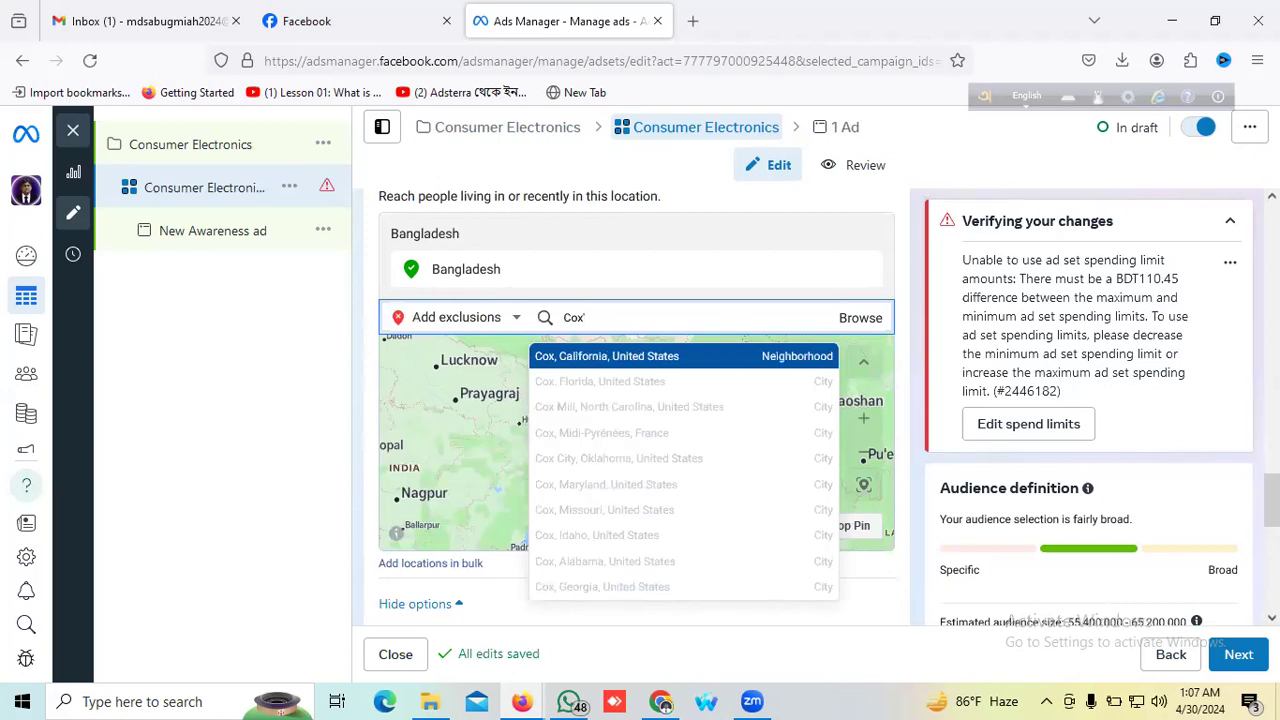
{"action": "type", "text": "'s"}
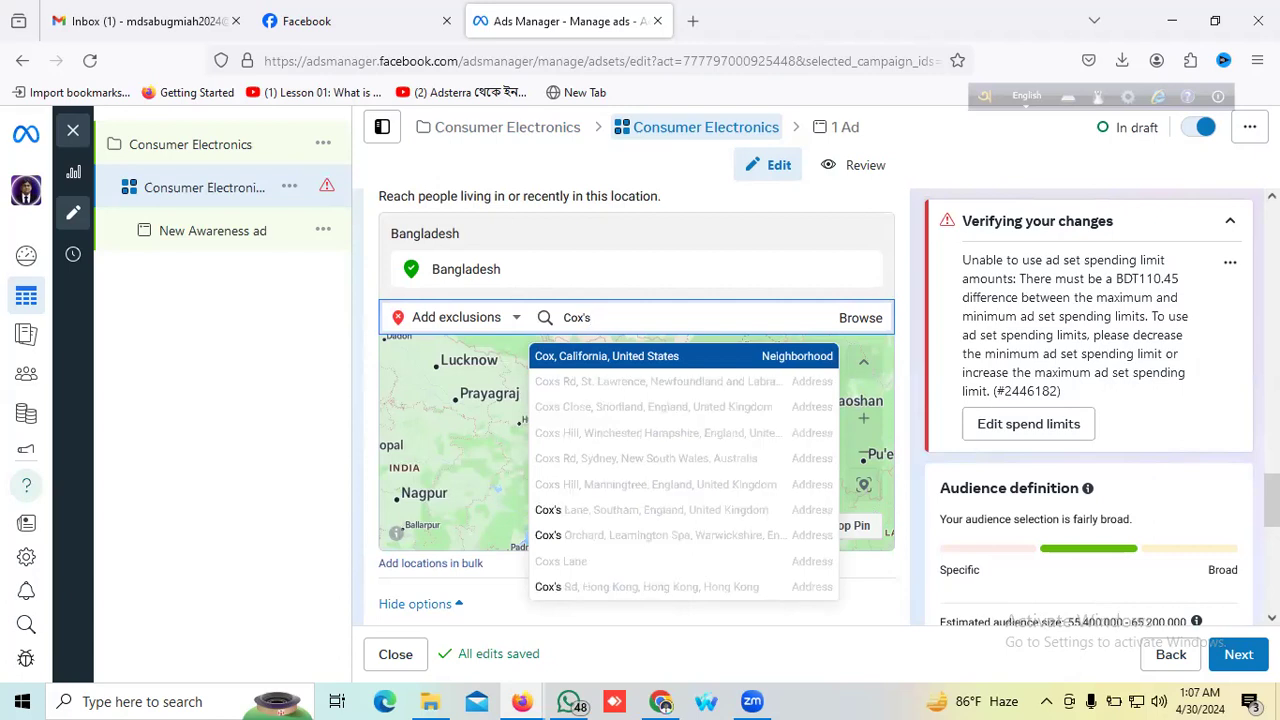
{"action": "type", "text": " baz"}
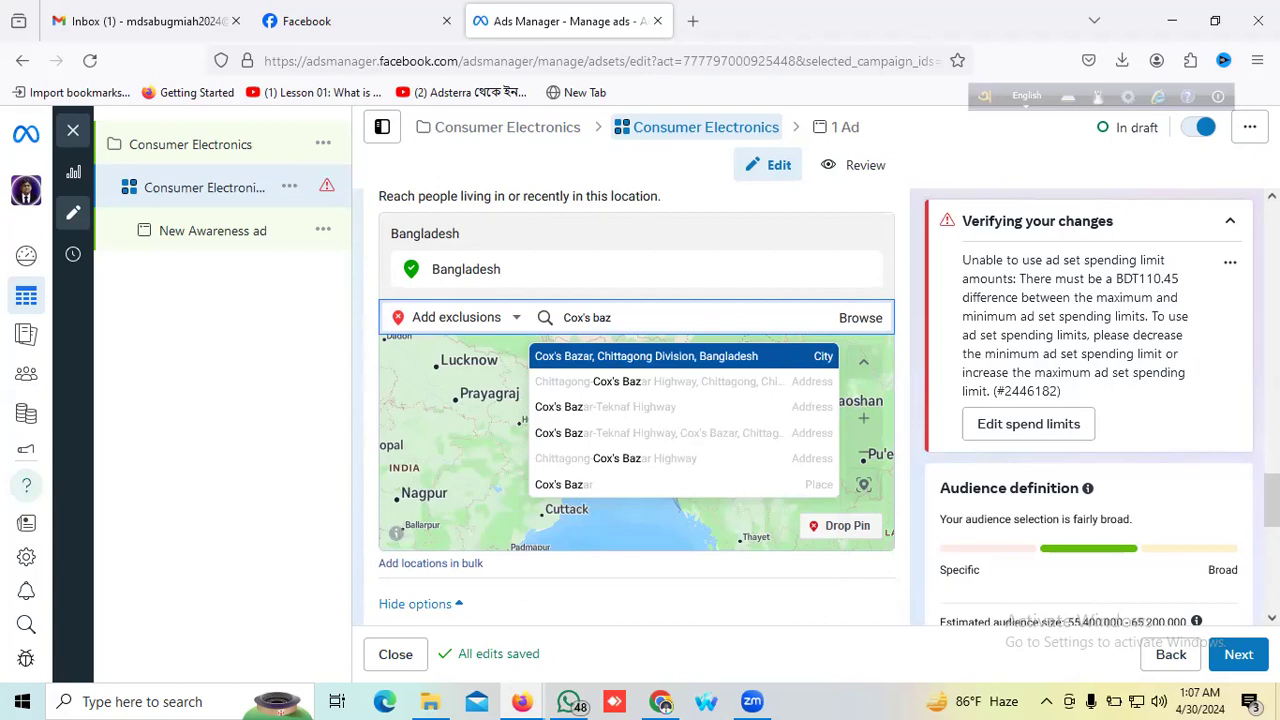
{"action": "left_click", "coordinate": [640, 383]}
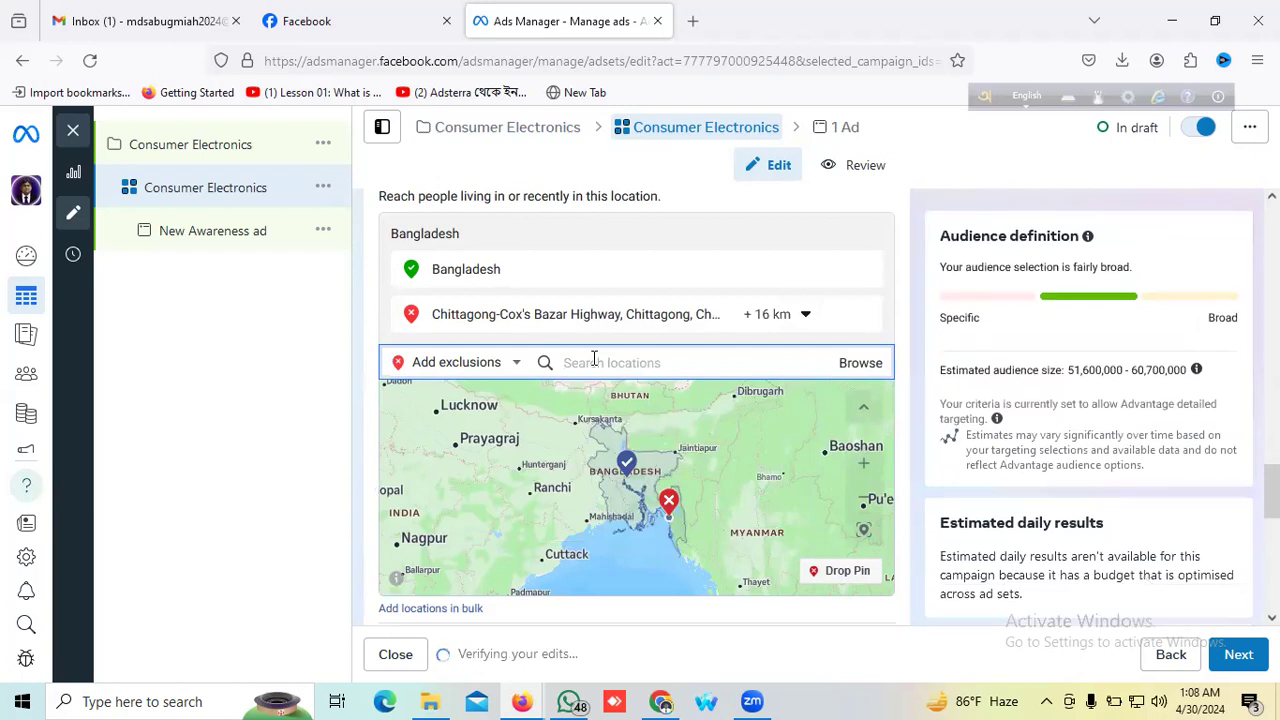
Step: Exclude the place Rangamati from the audience locations, searching for "Ranggamati"
{"action": "type", "text": "Rang"}
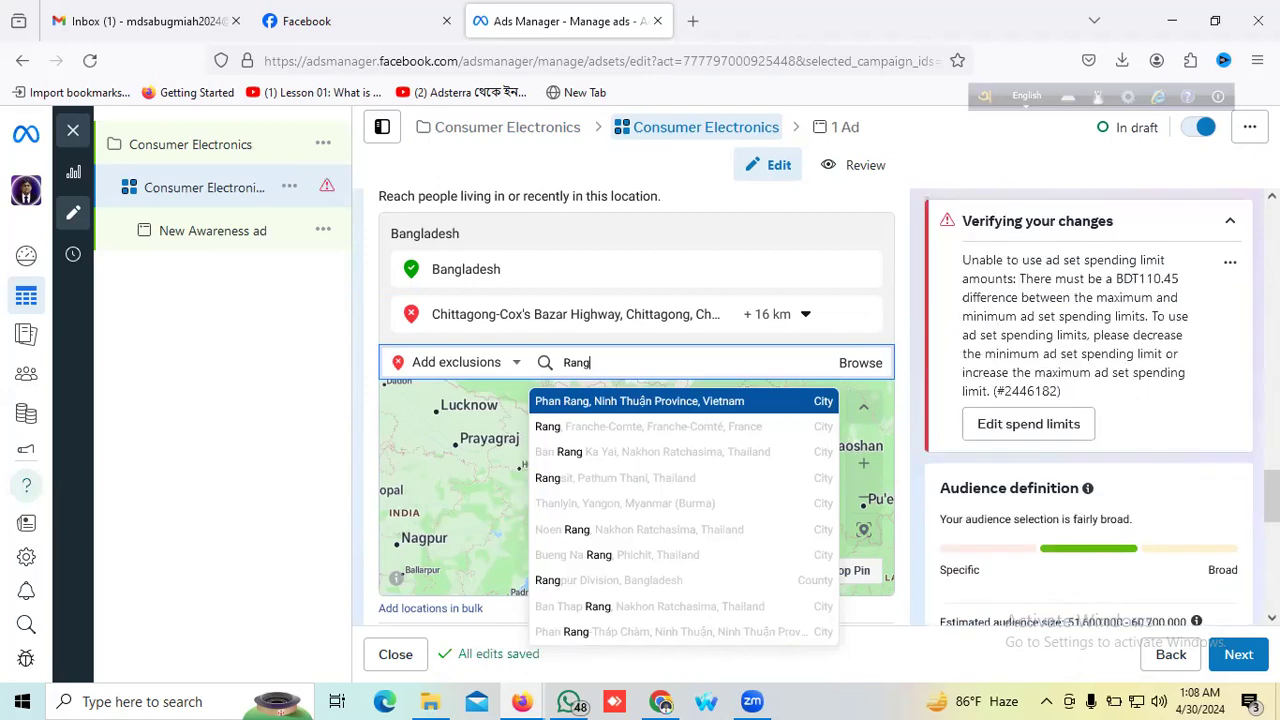
{"action": "type", "text": "ga"}
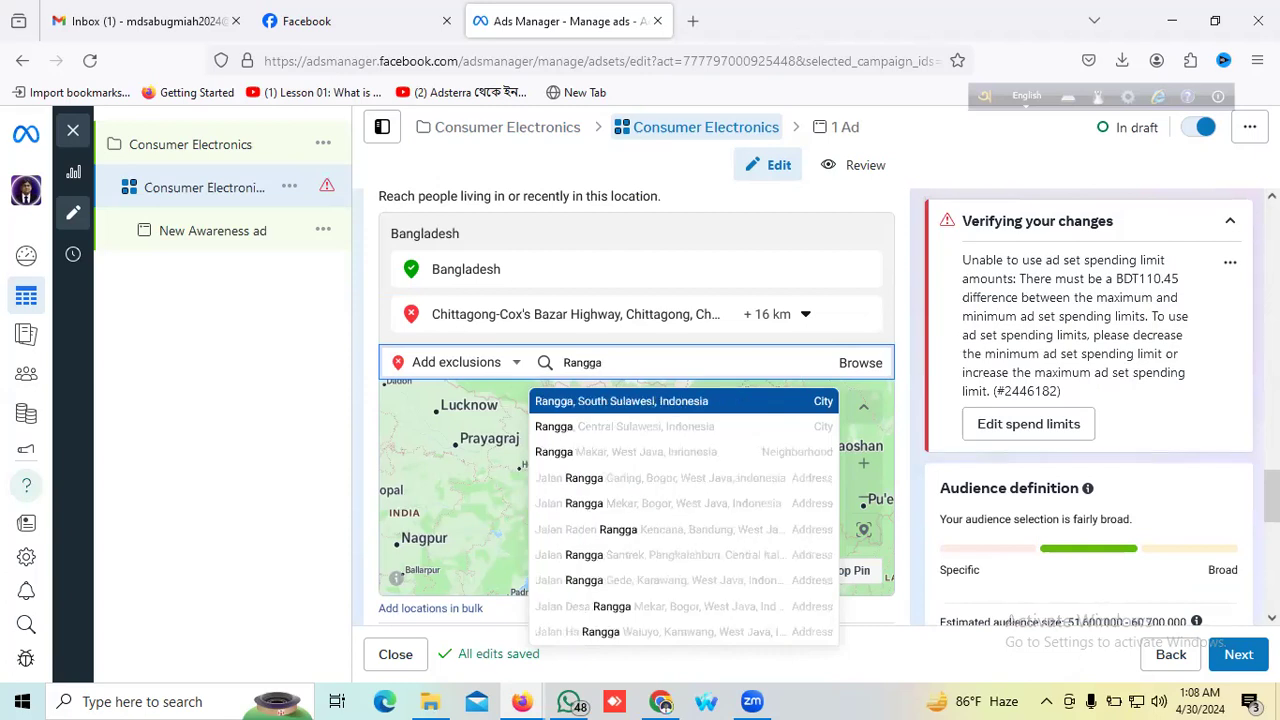
{"action": "type", "text": "mati"}
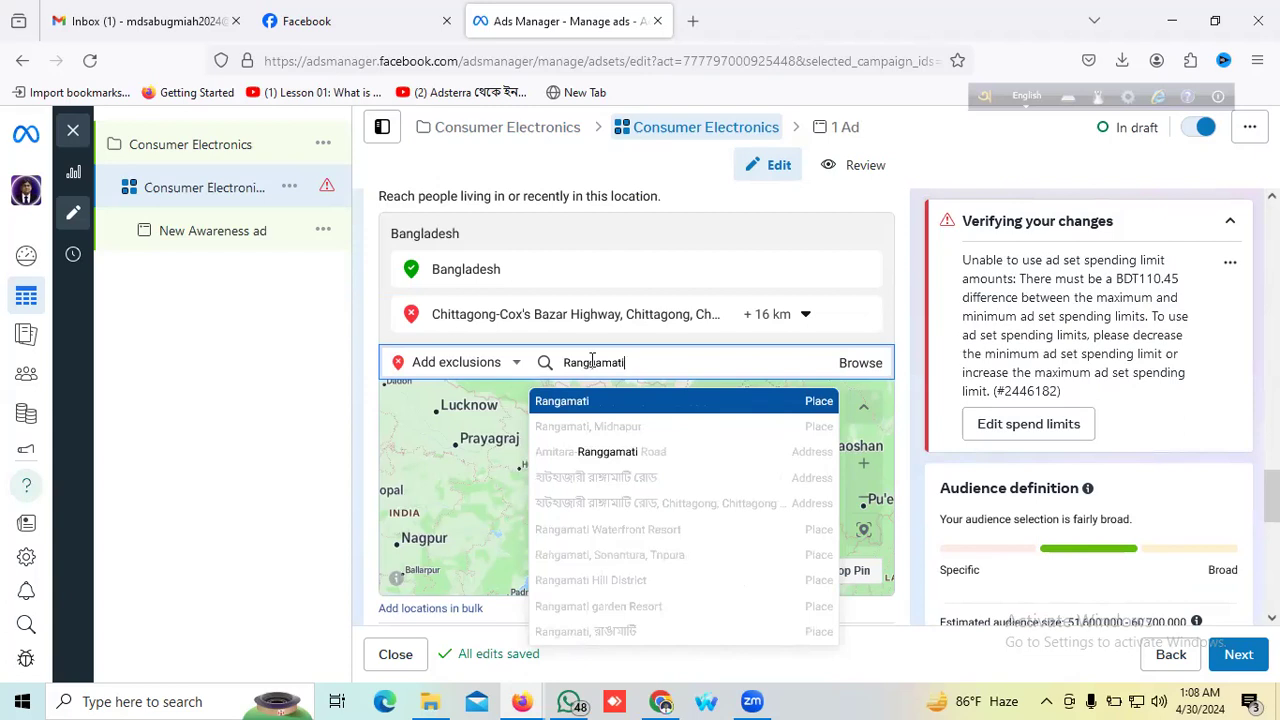
{"action": "double_click", "coordinate": [594, 363]}
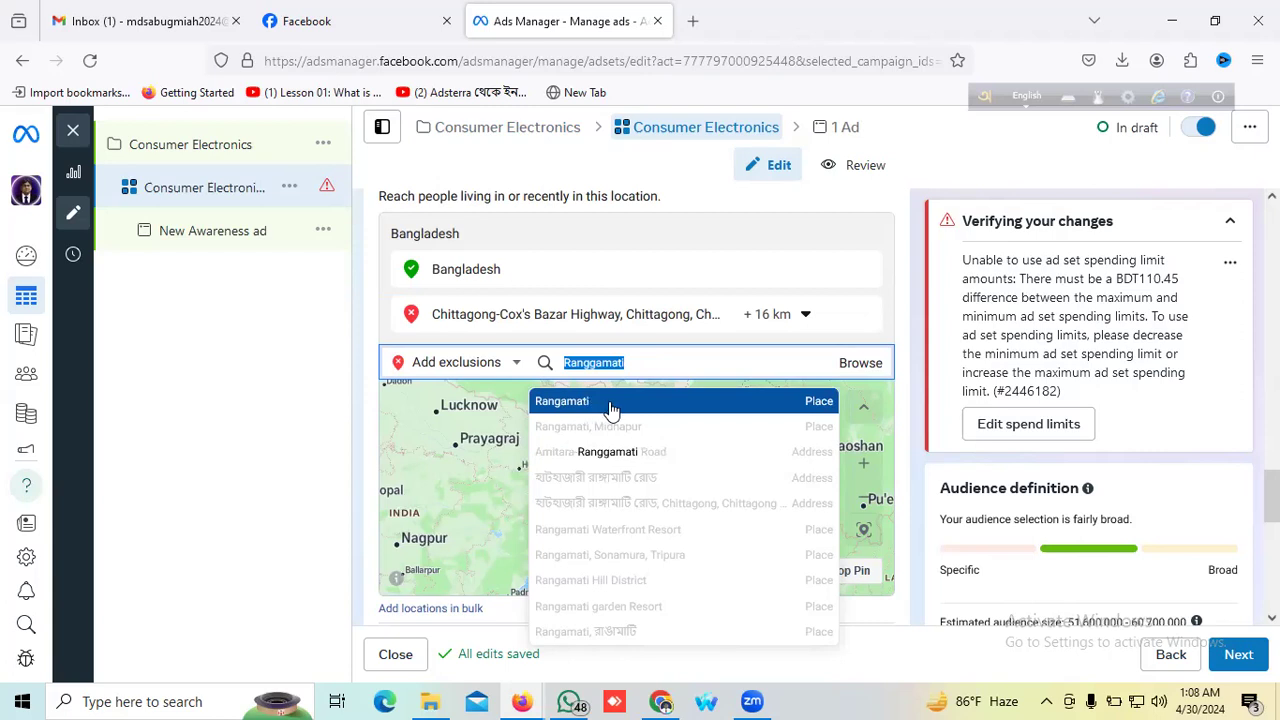
{"action": "left_click", "coordinate": [606, 404]}
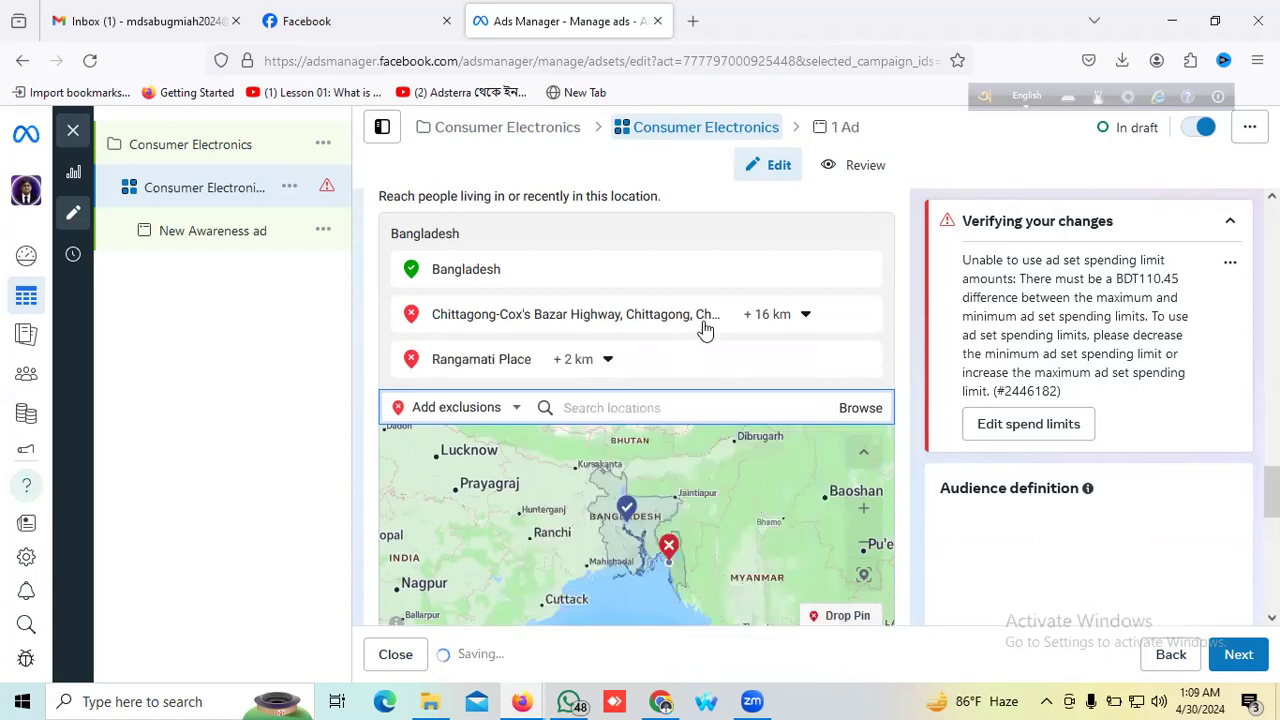
Step: Set the exclusion radius around Rangamati Place to 80 km
{"action": "left_click", "coordinate": [576, 362]}
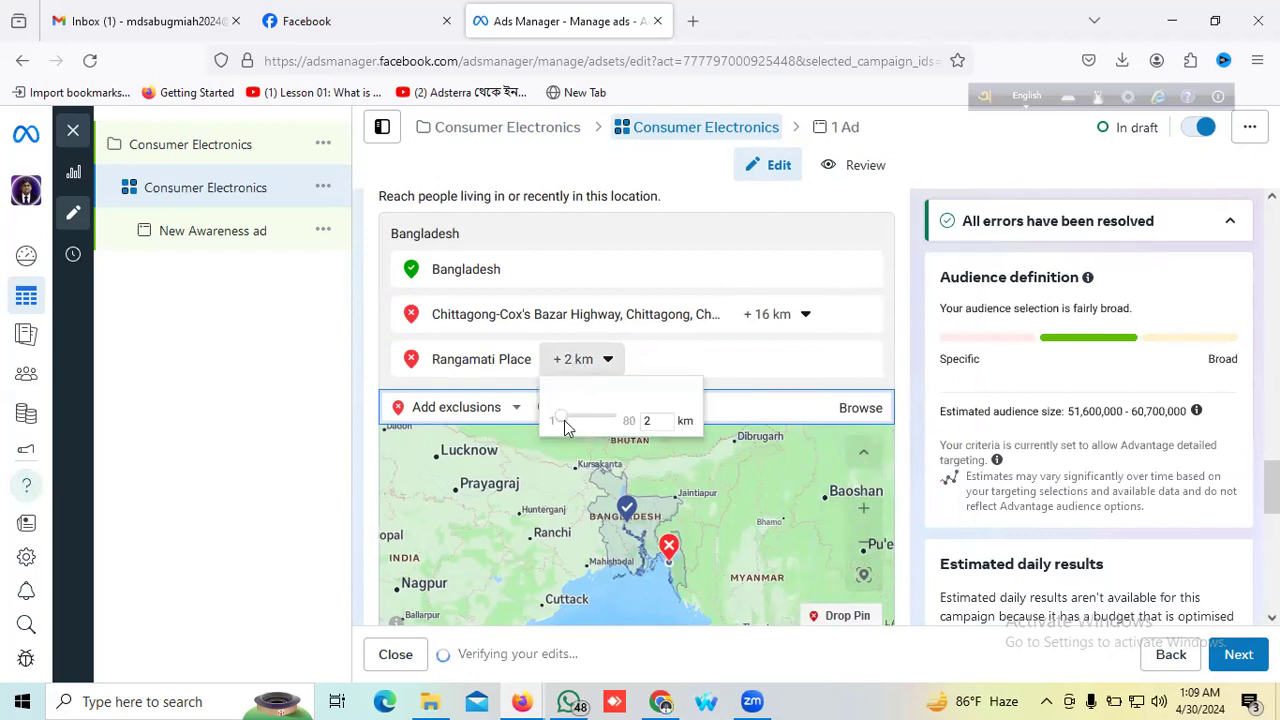
{"action": "left_click_drag", "start_coordinate": [569, 420], "coordinate": [628, 421]}
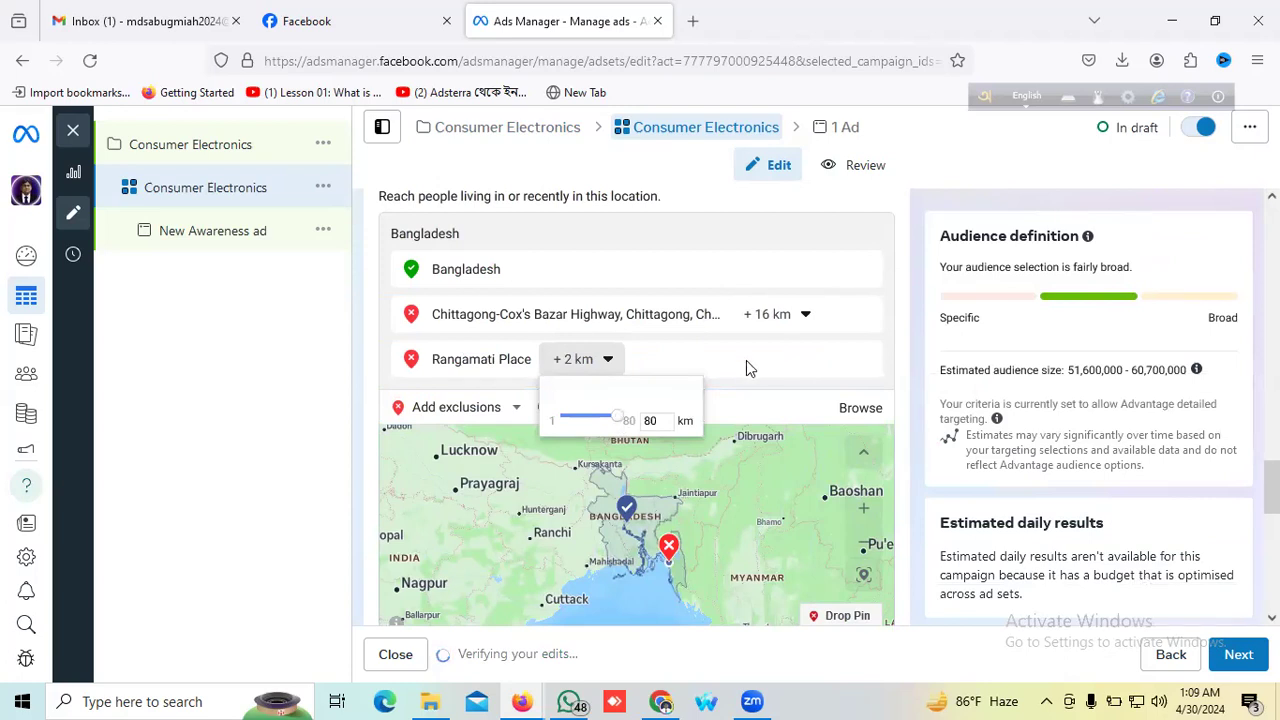
{"action": "left_click", "coordinate": [718, 364]}
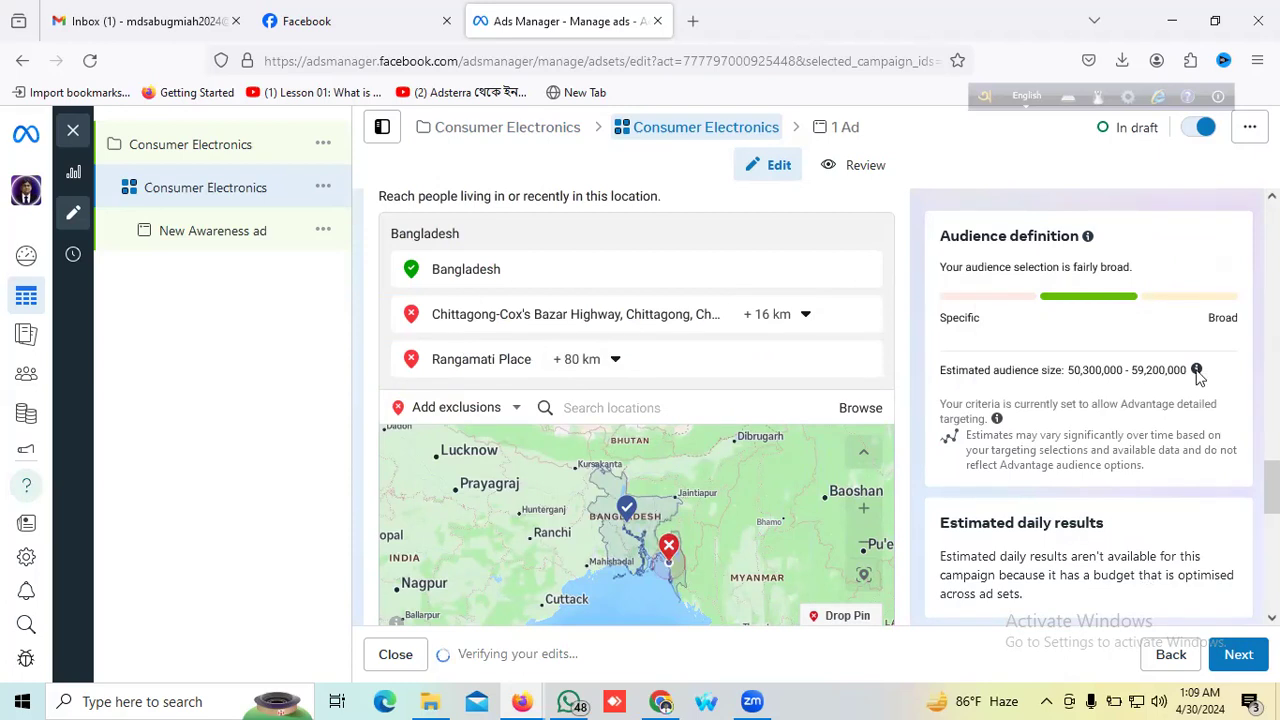
Step: Exclude the place Khagrachori from the audience locations, searching for "kharachori"
{"action": "left_click", "coordinate": [603, 408]}
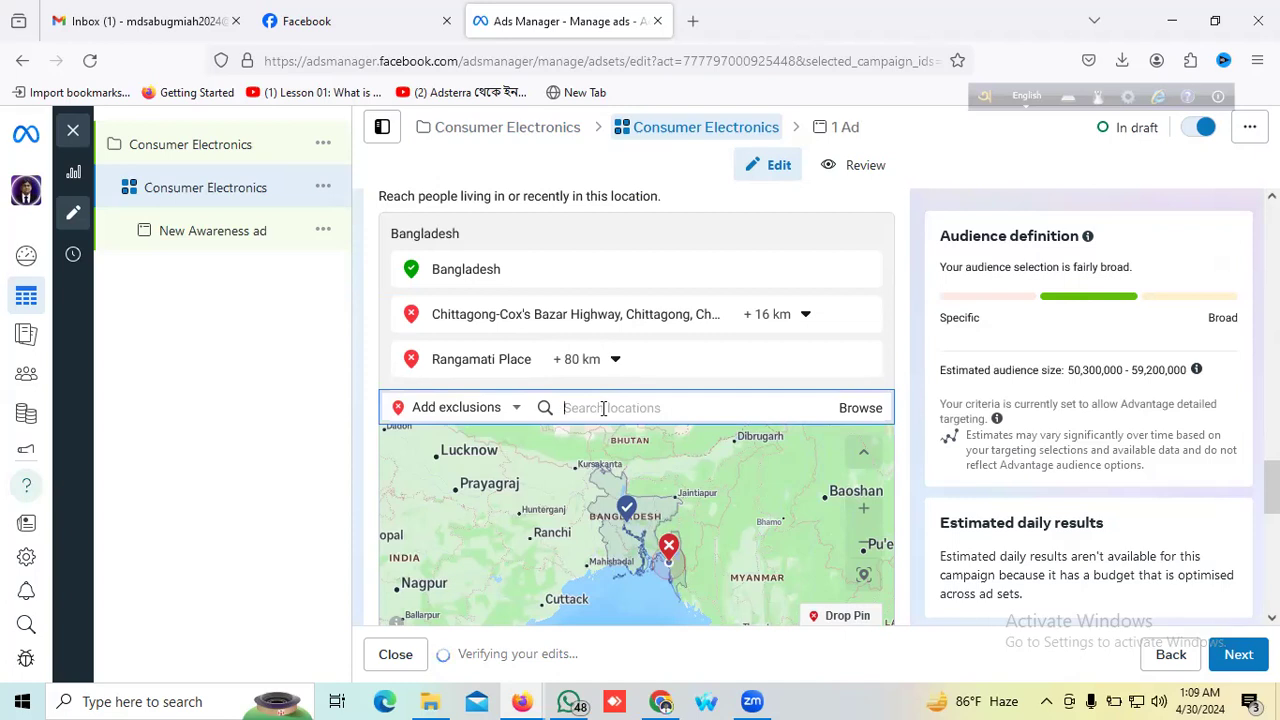
{"action": "type", "text": "kh"}
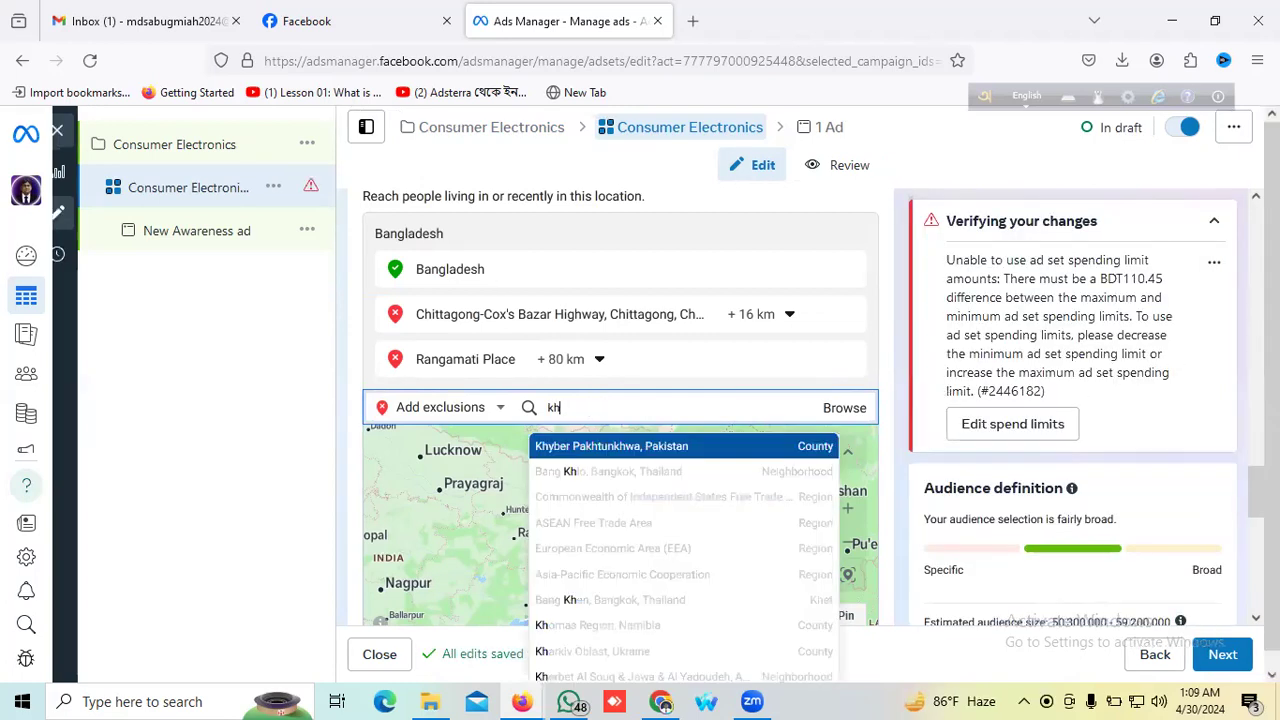
{"action": "type", "text": "a"}
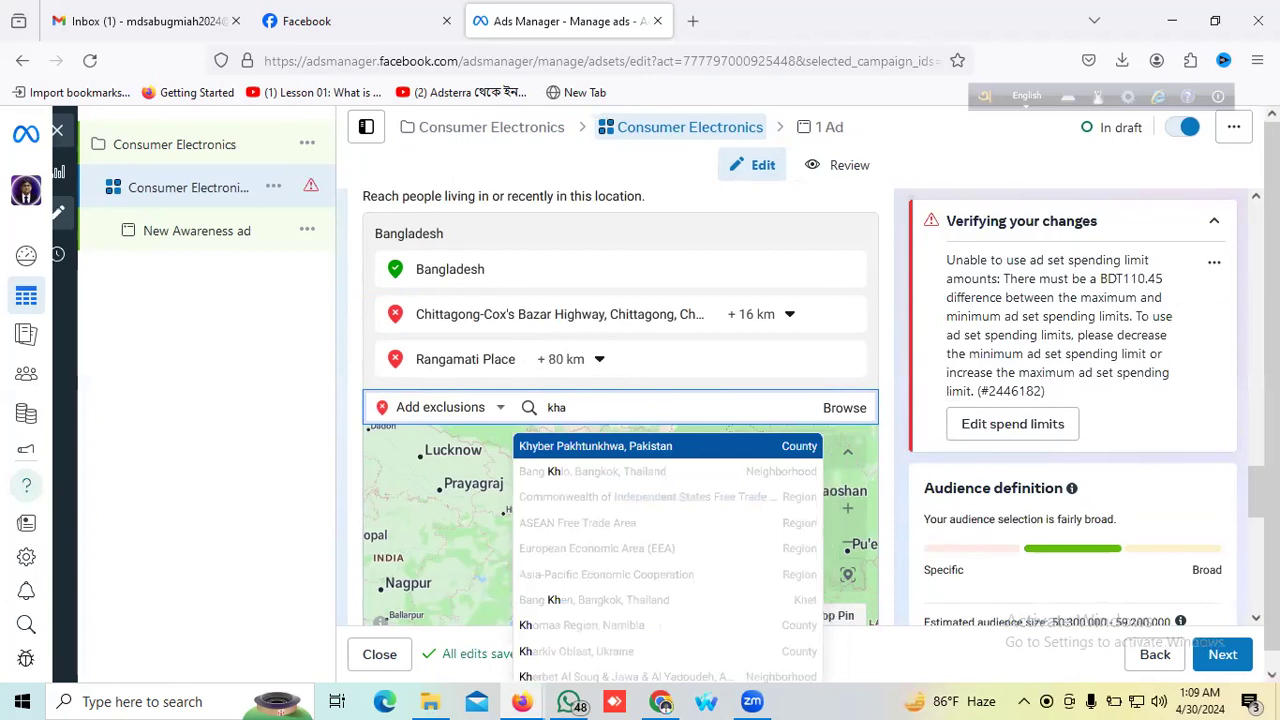
{"action": "type", "text": "r"}
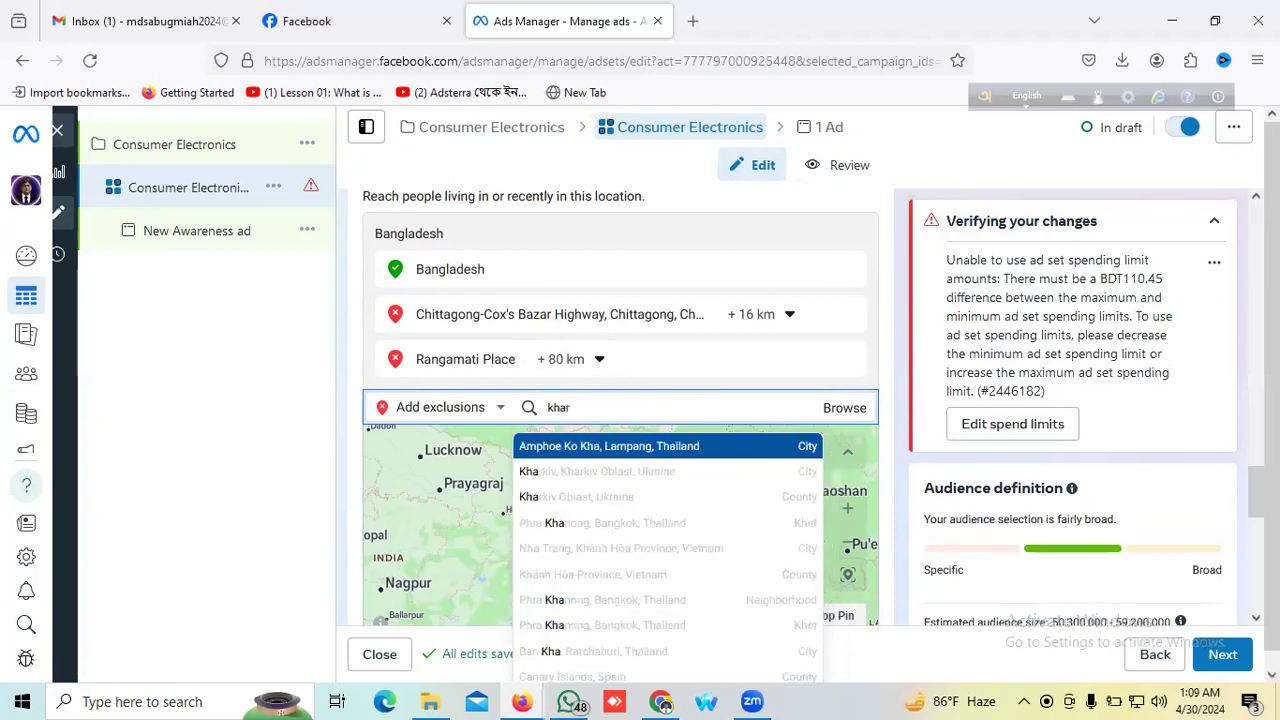
{"action": "type", "text": "a"}
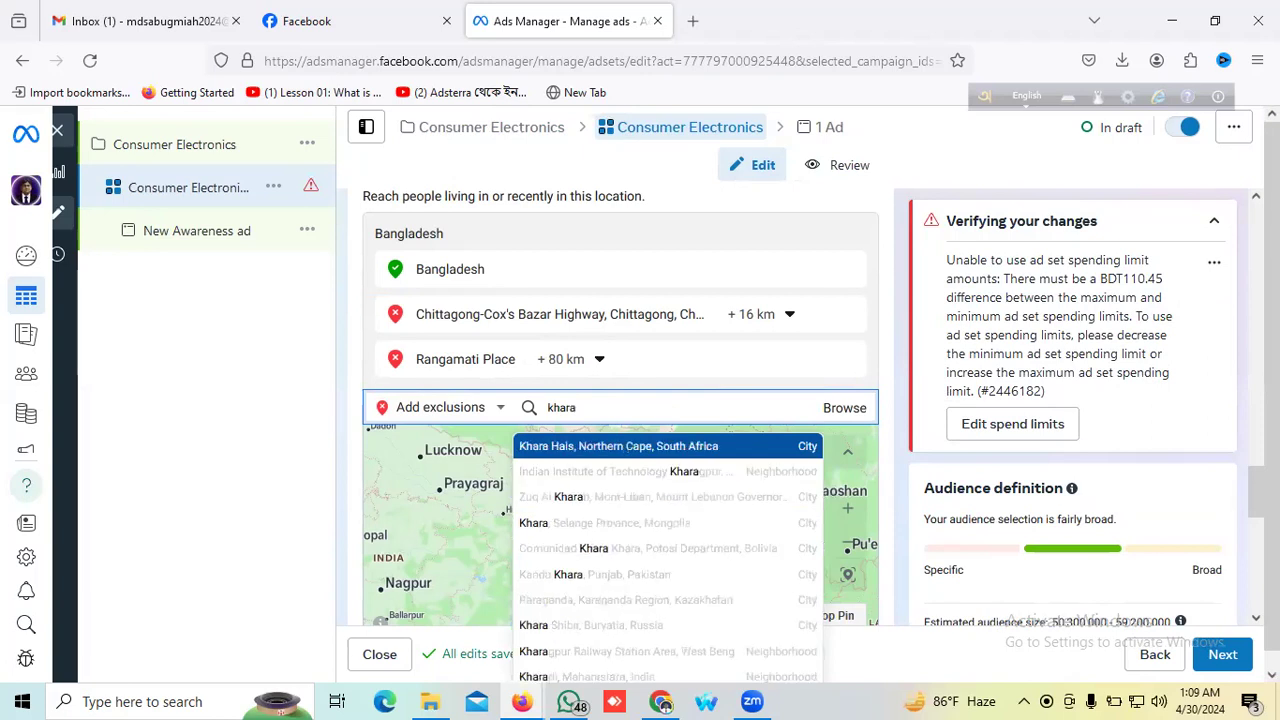
{"action": "type", "text": "cho"}
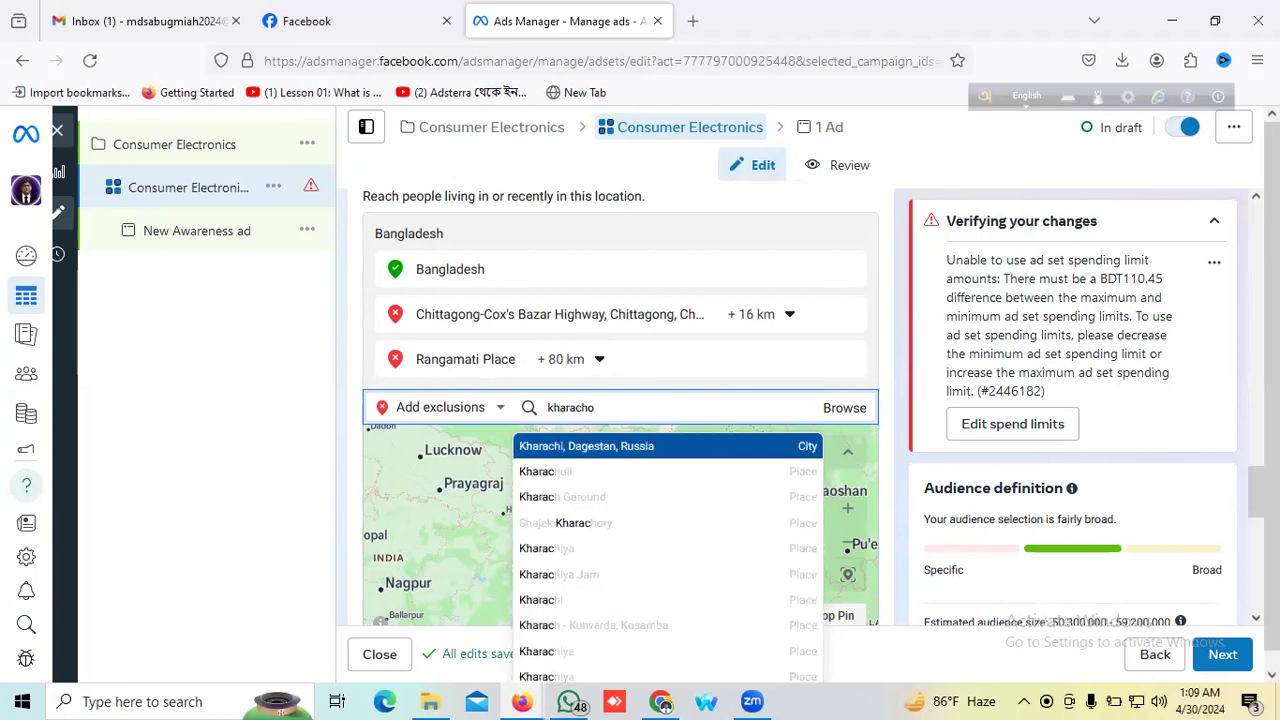
{"action": "type", "text": "ri"}
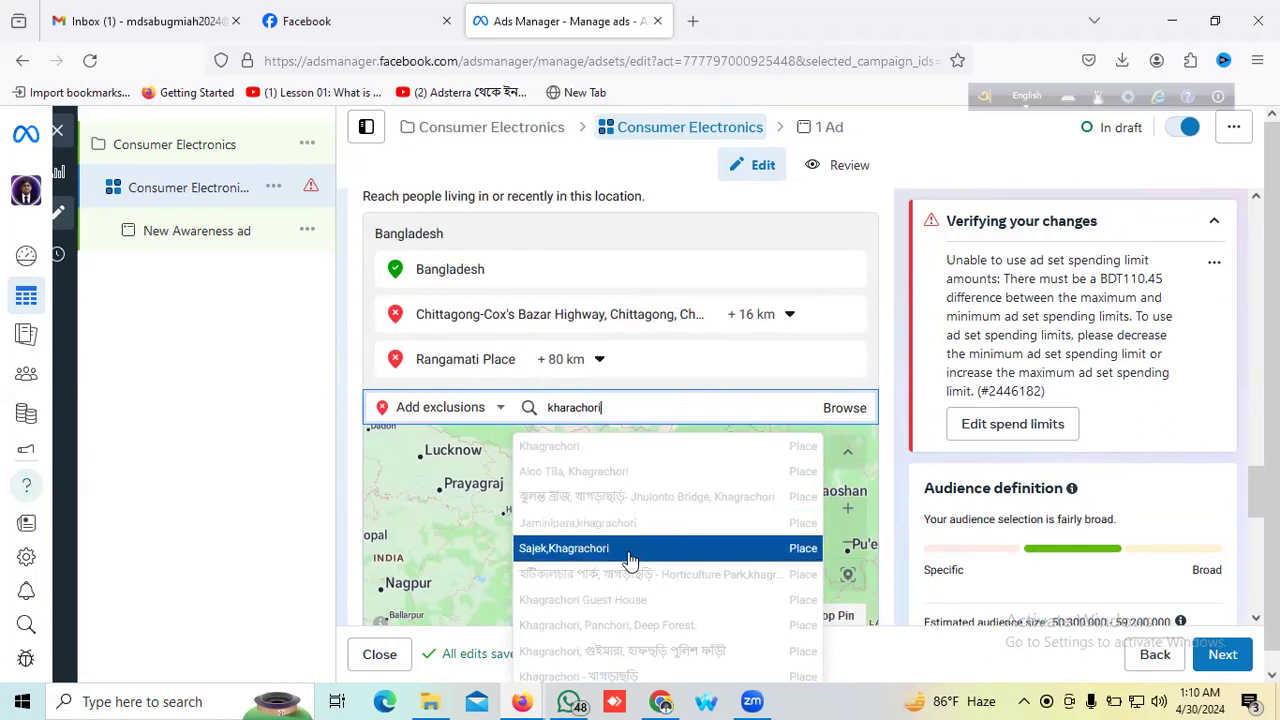
{"action": "scroll", "coordinate": [630, 560], "scroll_direction": "down", "scroll_amount": 1}
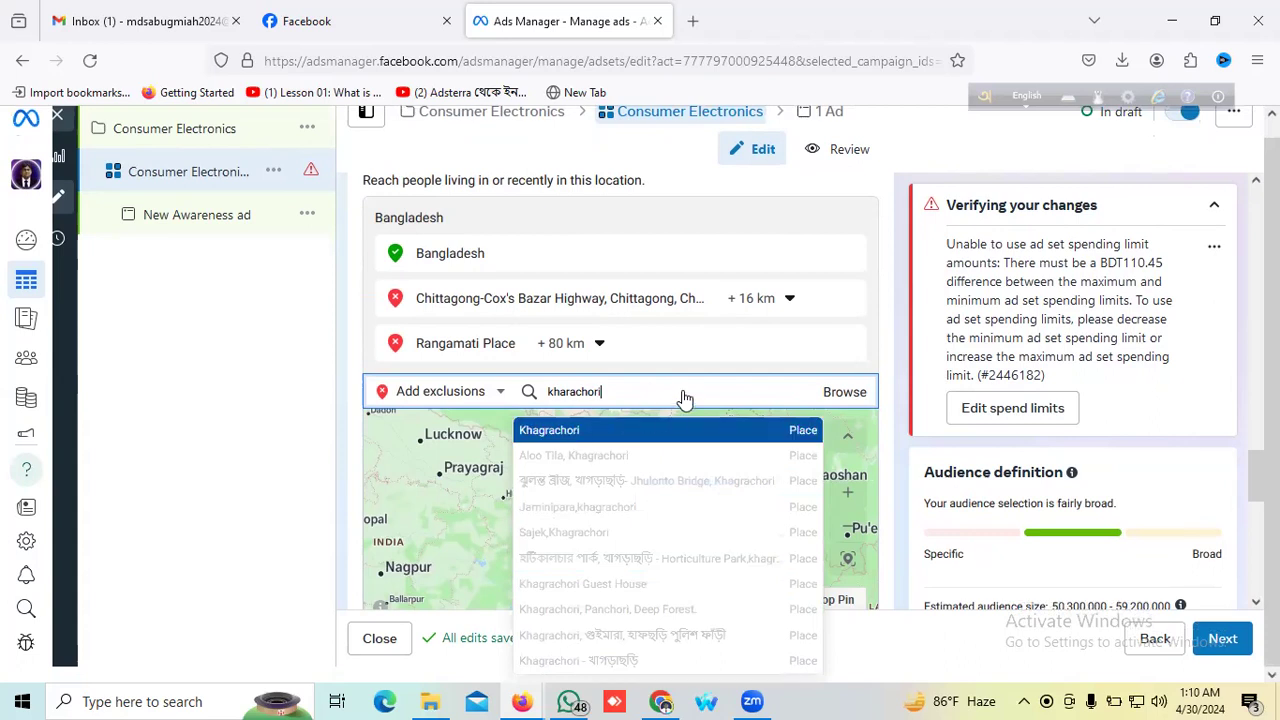
{"action": "key", "text": "Return"}
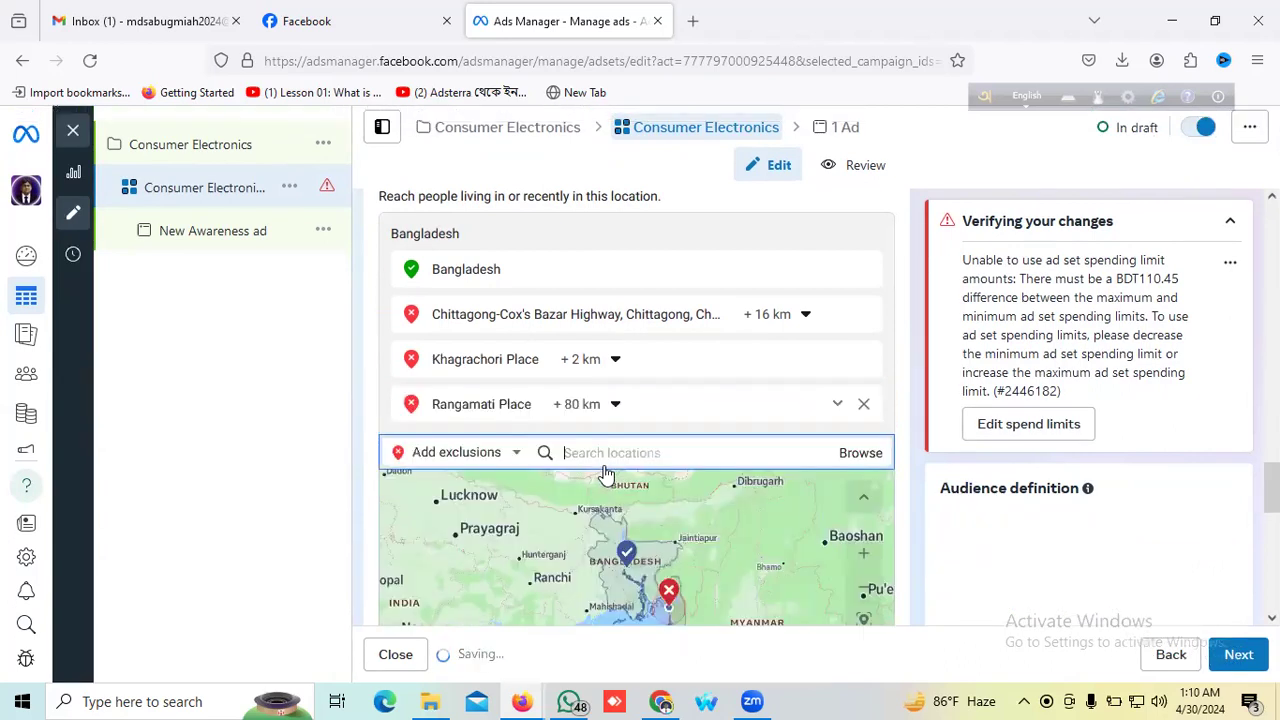
Step: Set the exclusion radius around Khagrachori Place to 80 km
{"action": "left_click", "coordinate": [617, 360]}
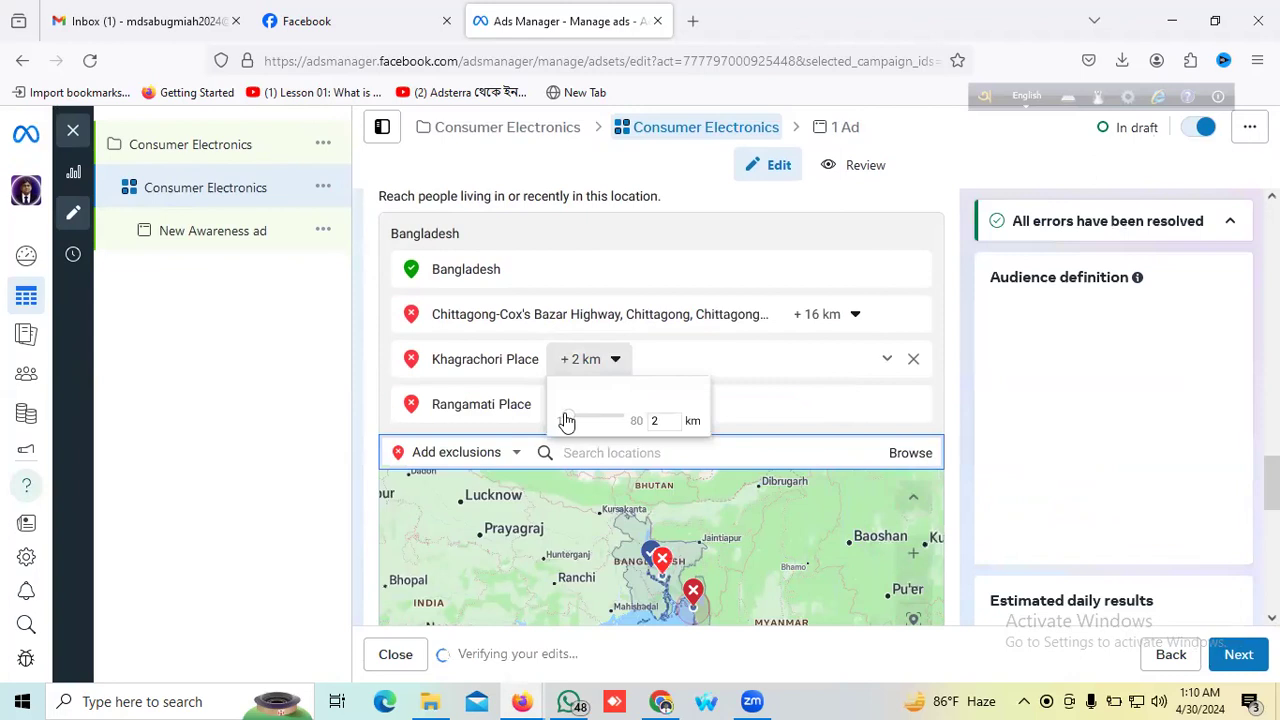
{"action": "left_click_drag", "start_coordinate": [658, 421], "coordinate": [716, 374]}
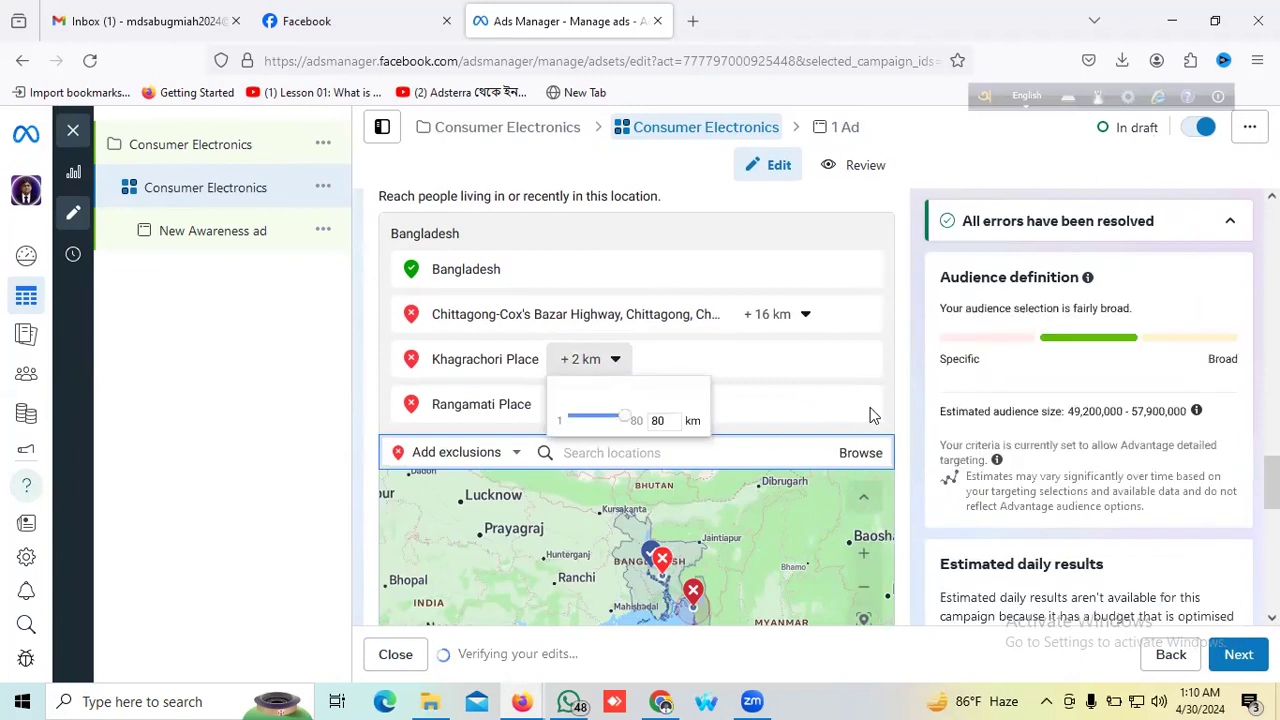
{"action": "left_click", "coordinate": [135, 490]}
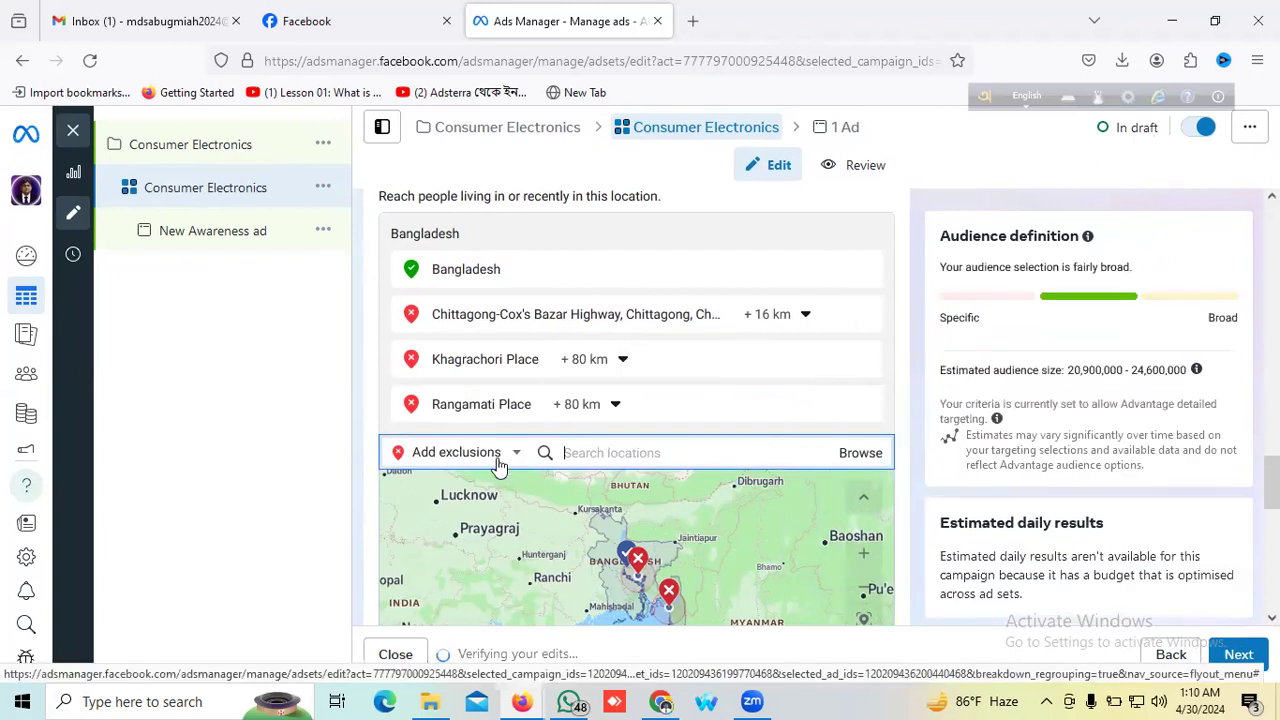
Step: Switch the location search to Include and add the country United States, searching for "Usa"
{"action": "left_click", "coordinate": [499, 453]}
{"action": "left_click", "coordinate": [450, 489]}
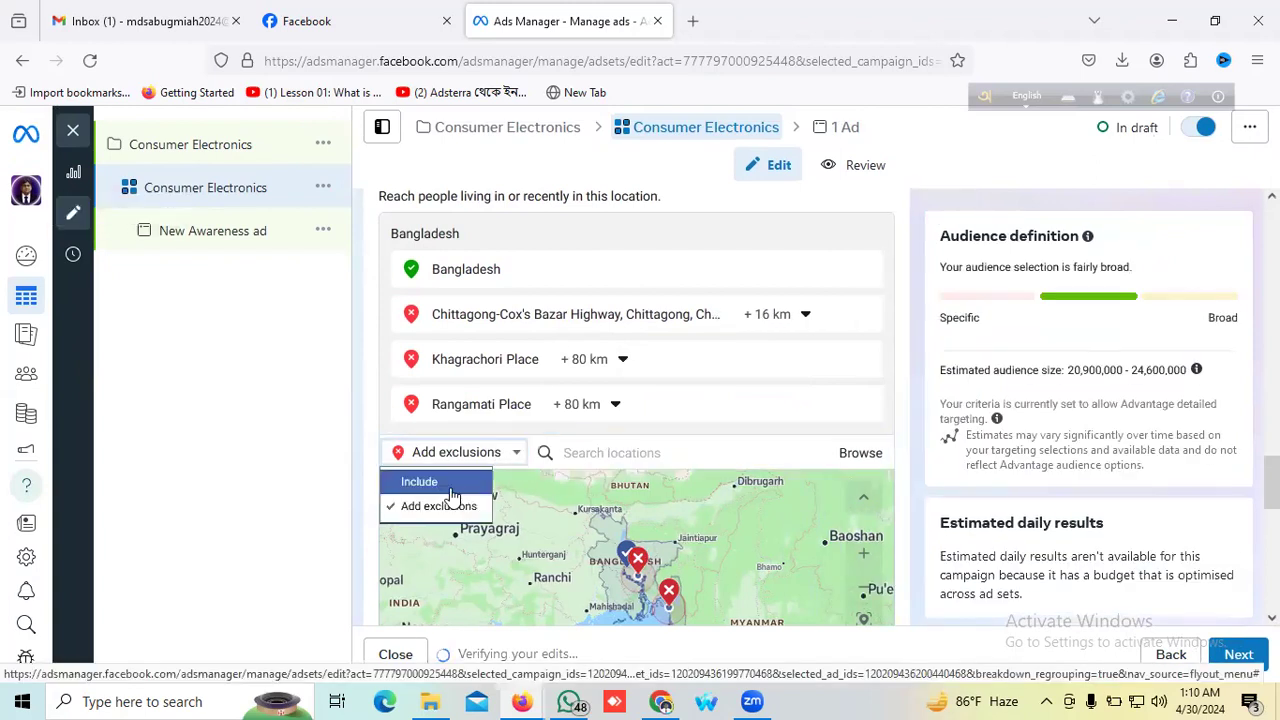
{"action": "left_click", "coordinate": [577, 453]}
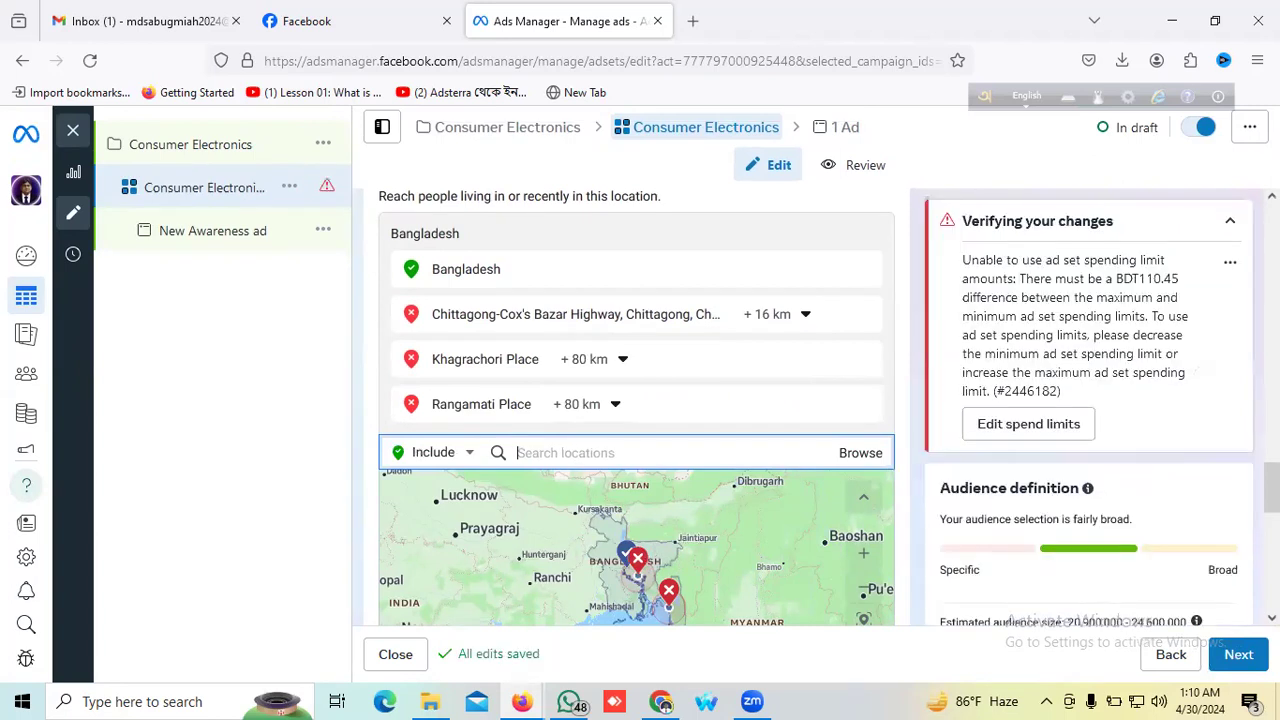
{"action": "type", "text": "Usa"}
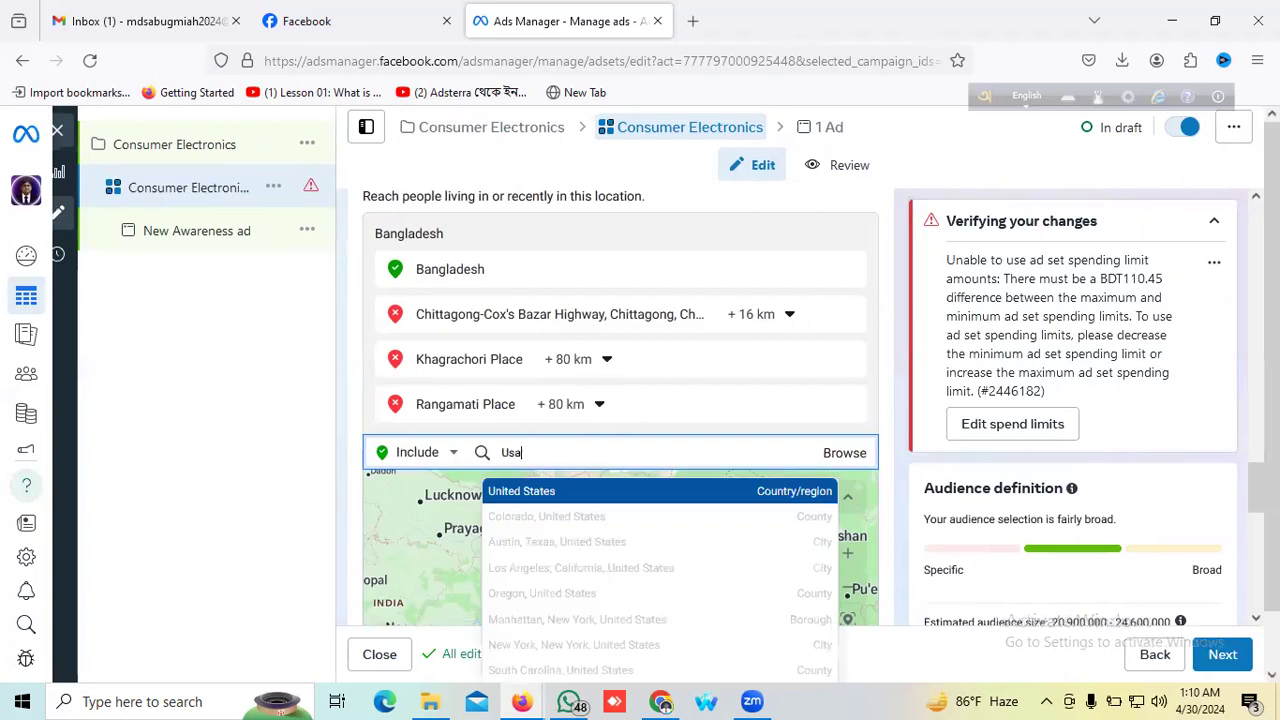
{"action": "key", "text": "BackSpace"}
{"action": "key", "text": "BackSpace"}
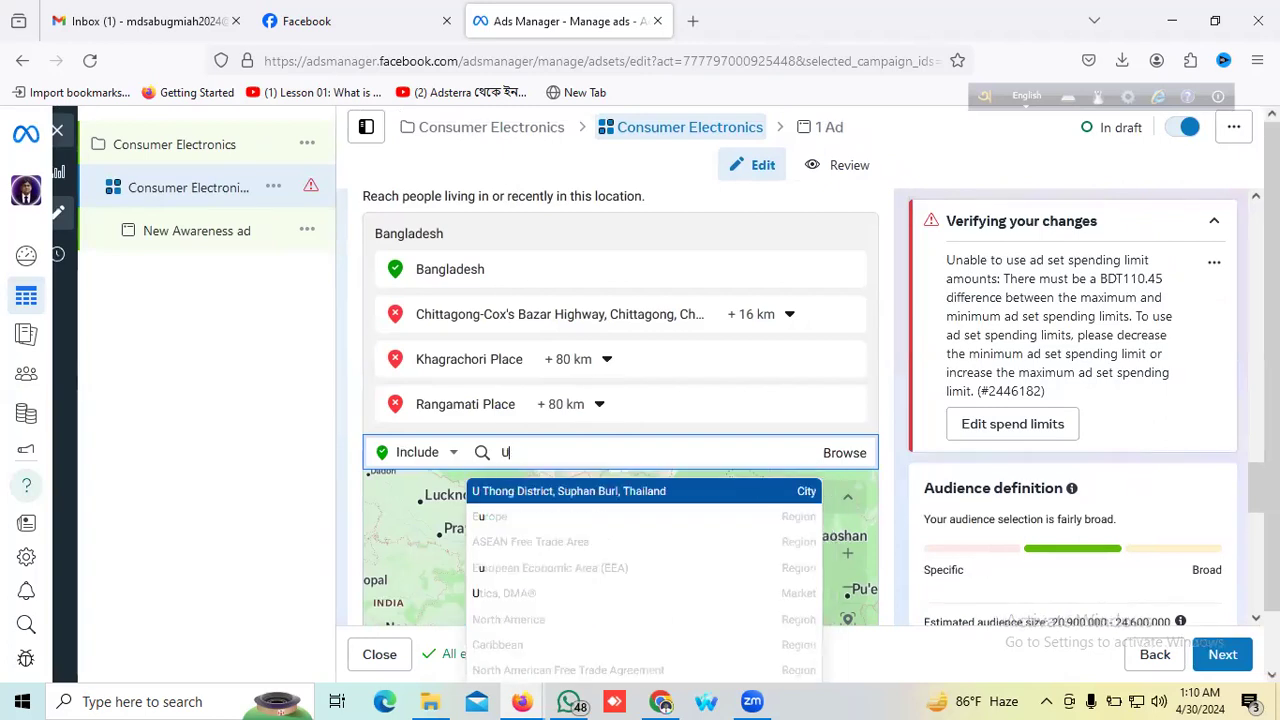
{"action": "type", "text": "sa"}
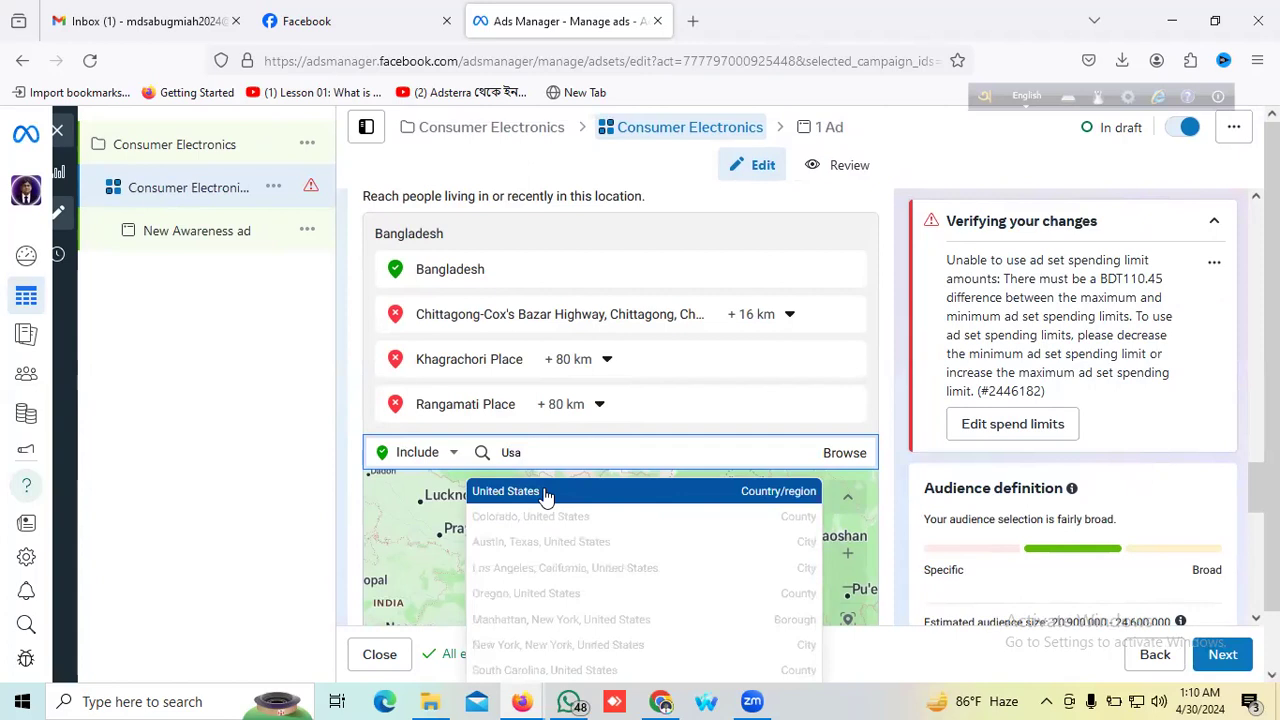
{"action": "left_click", "coordinate": [546, 493]}
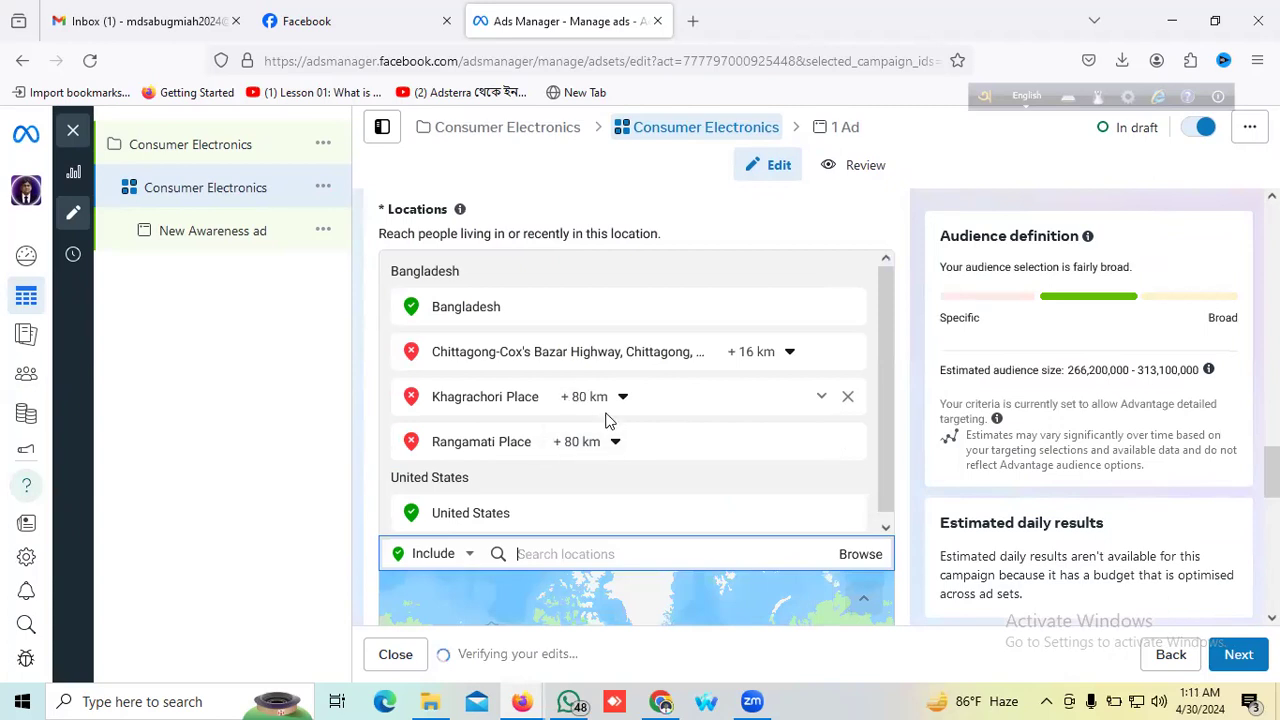
Step: Include Jalandhar, Punjab region, in the audience locations, searching for "India"
{"action": "scroll", "coordinate": [796, 387], "scroll_direction": "down", "scroll_amount": 2}
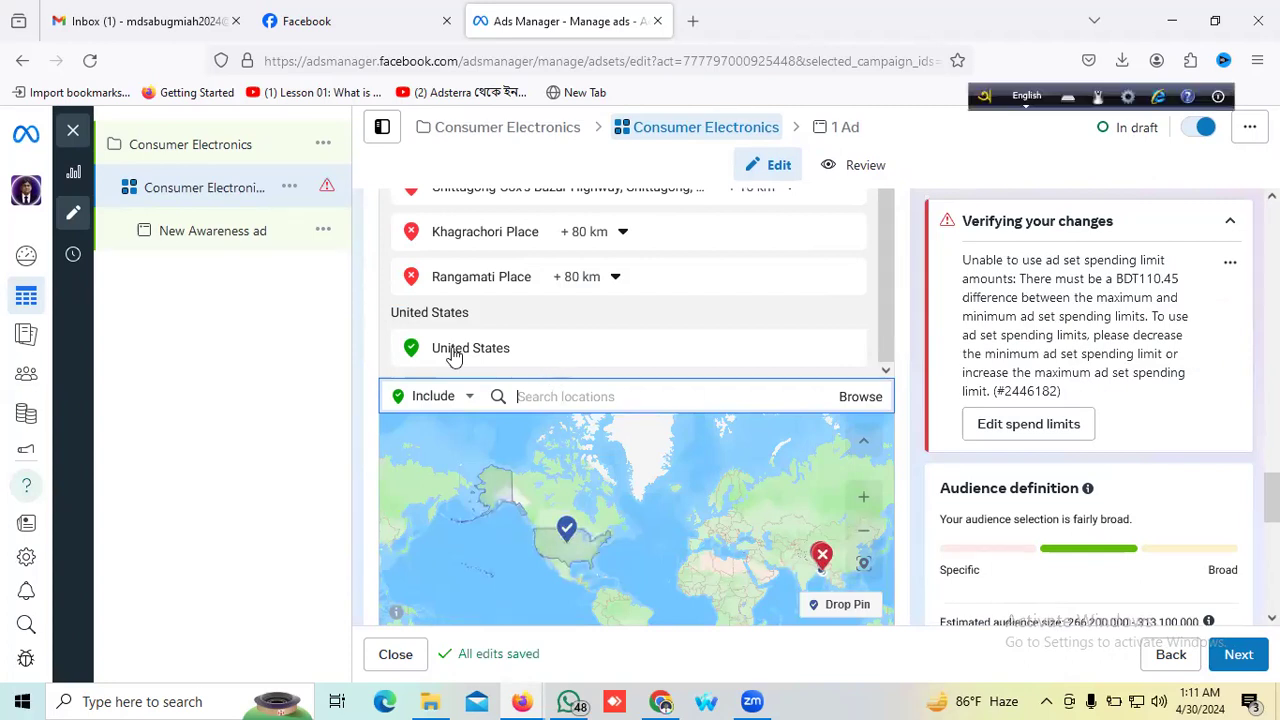
{"action": "scroll", "coordinate": [590, 340], "scroll_direction": "down", "scroll_amount": 2}
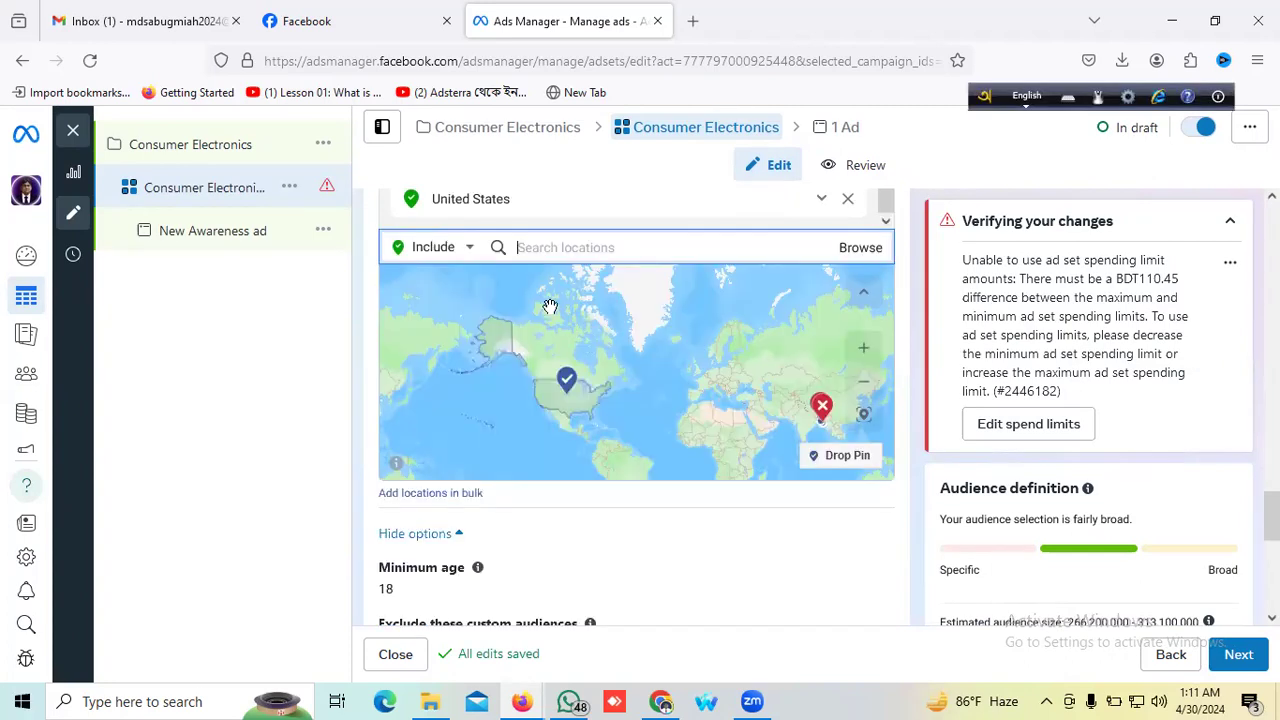
{"action": "scroll", "coordinate": [550, 305], "scroll_direction": "up", "scroll_amount": 2}
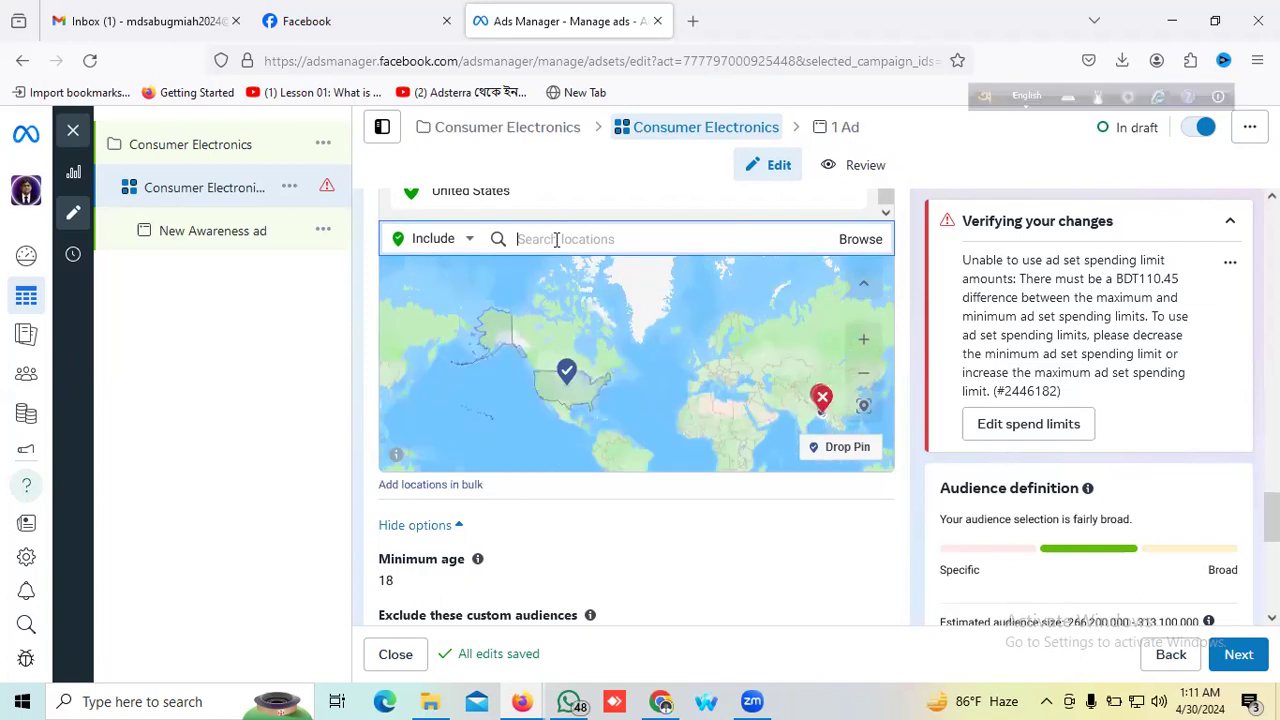
{"action": "type", "text": "India"}
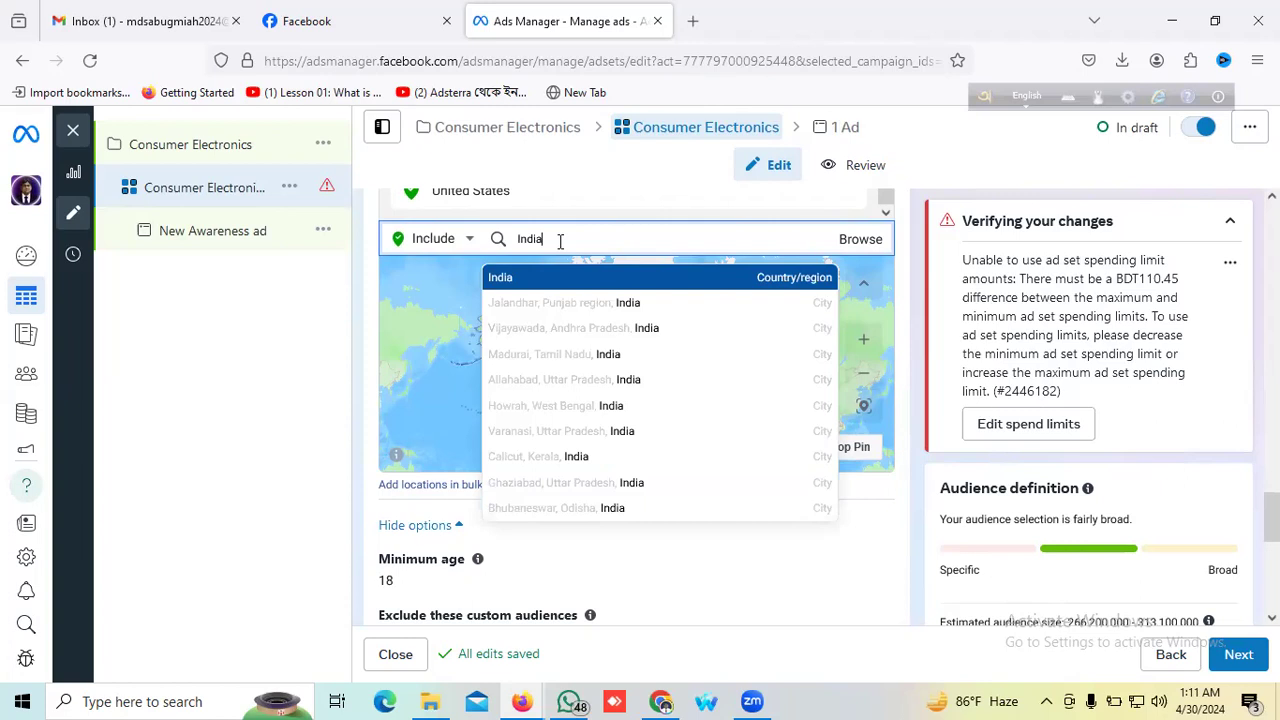
{"action": "left_click", "coordinate": [617, 296]}
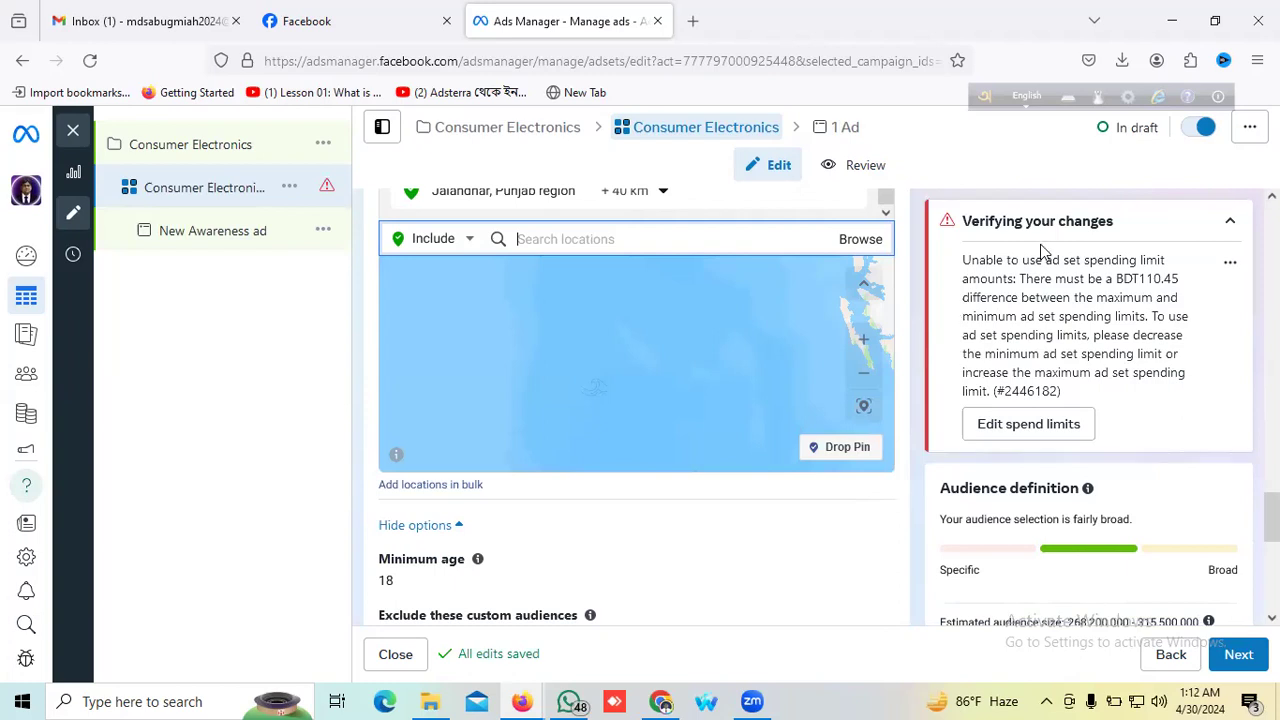
Step: Check the ad set spending limits, collapse the change verification notice and review the audience locations down to the minimum age
{"action": "scroll", "coordinate": [1046, 248], "scroll_direction": "up", "scroll_amount": 2}
{"action": "scroll", "coordinate": [1119, 316], "scroll_direction": "up", "scroll_amount": 6}
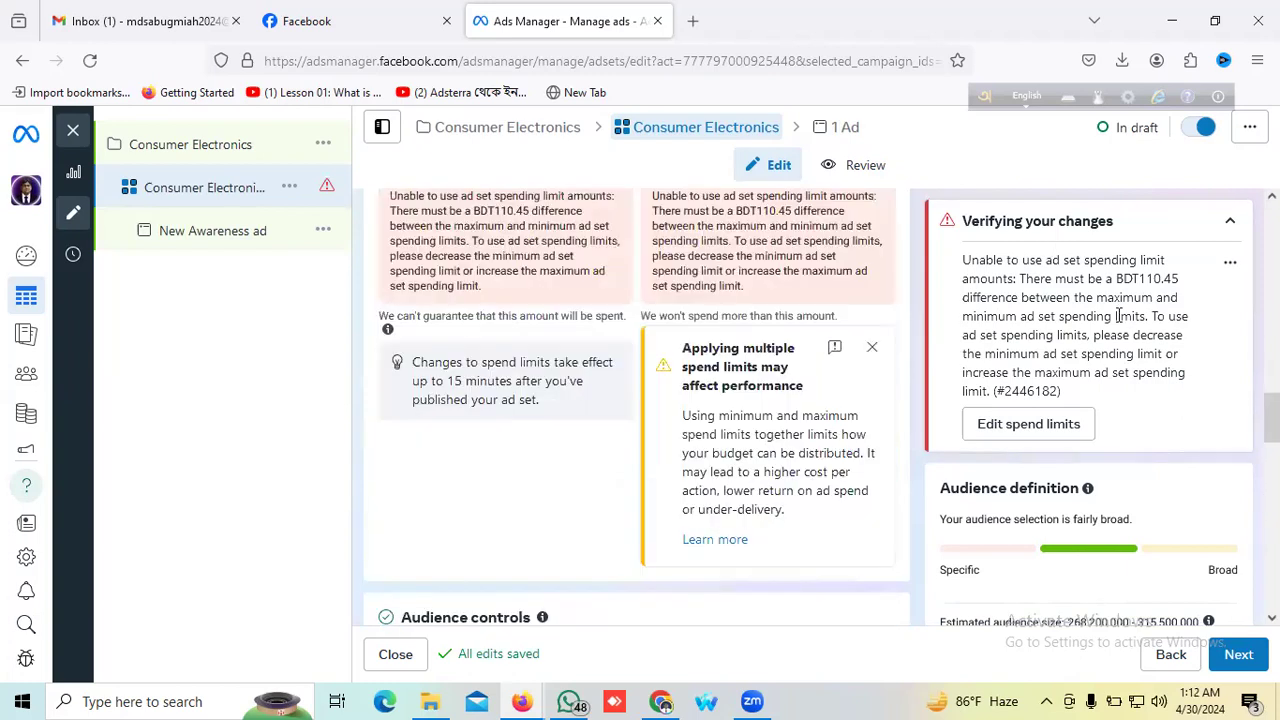
{"action": "scroll", "coordinate": [1119, 316], "scroll_direction": "down", "scroll_amount": 8}
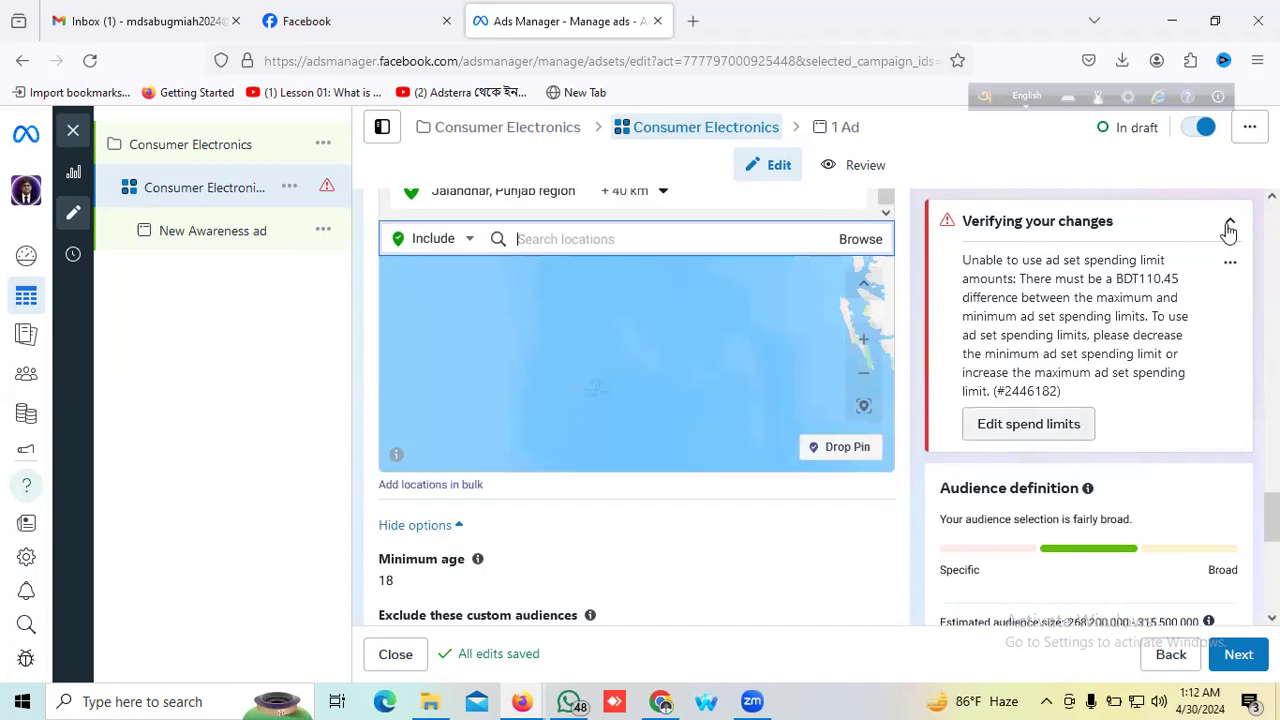
{"action": "left_click", "coordinate": [1229, 222]}
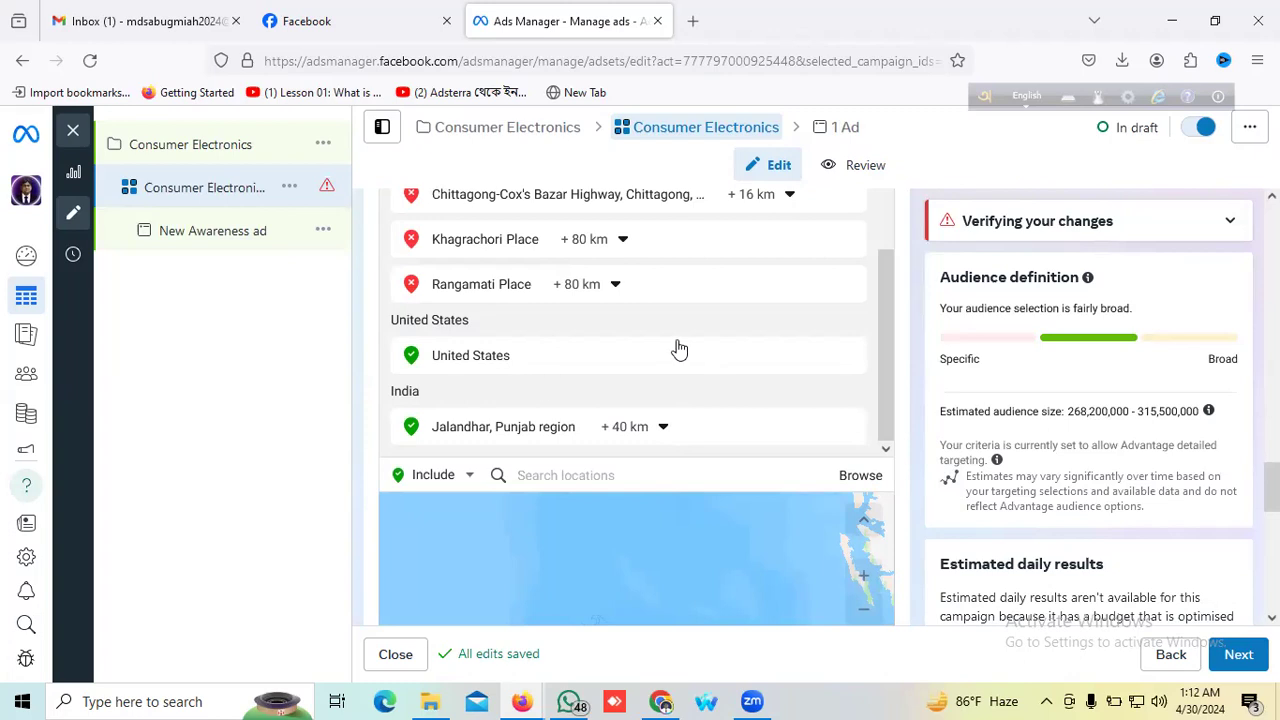
{"action": "scroll", "coordinate": [676, 345], "scroll_direction": "down", "scroll_amount": 1}
{"action": "scroll", "coordinate": [676, 340], "scroll_direction": "down", "scroll_amount": 2}
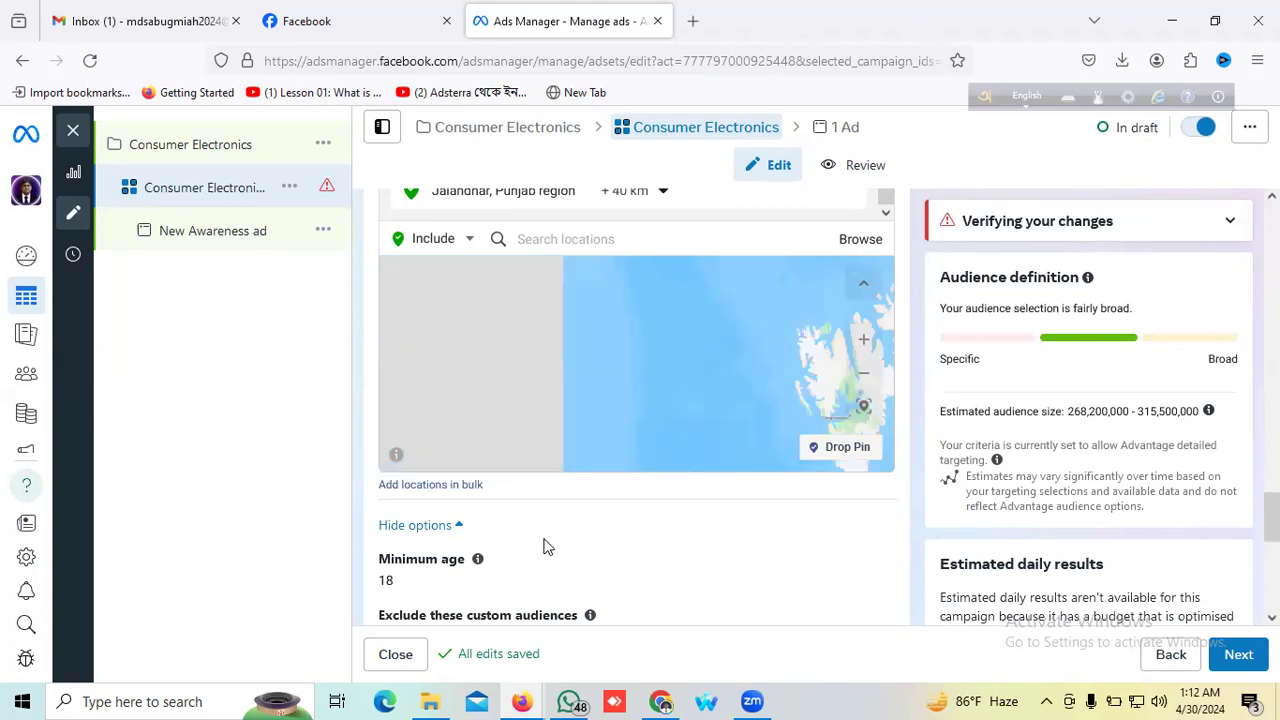
Step: Set the minimum age in the ad set's audience controls to 25
{"action": "scroll", "coordinate": [686, 470], "scroll_direction": "down", "scroll_amount": 1}
{"action": "scroll", "coordinate": [682, 480], "scroll_direction": "down", "scroll_amount": 2}
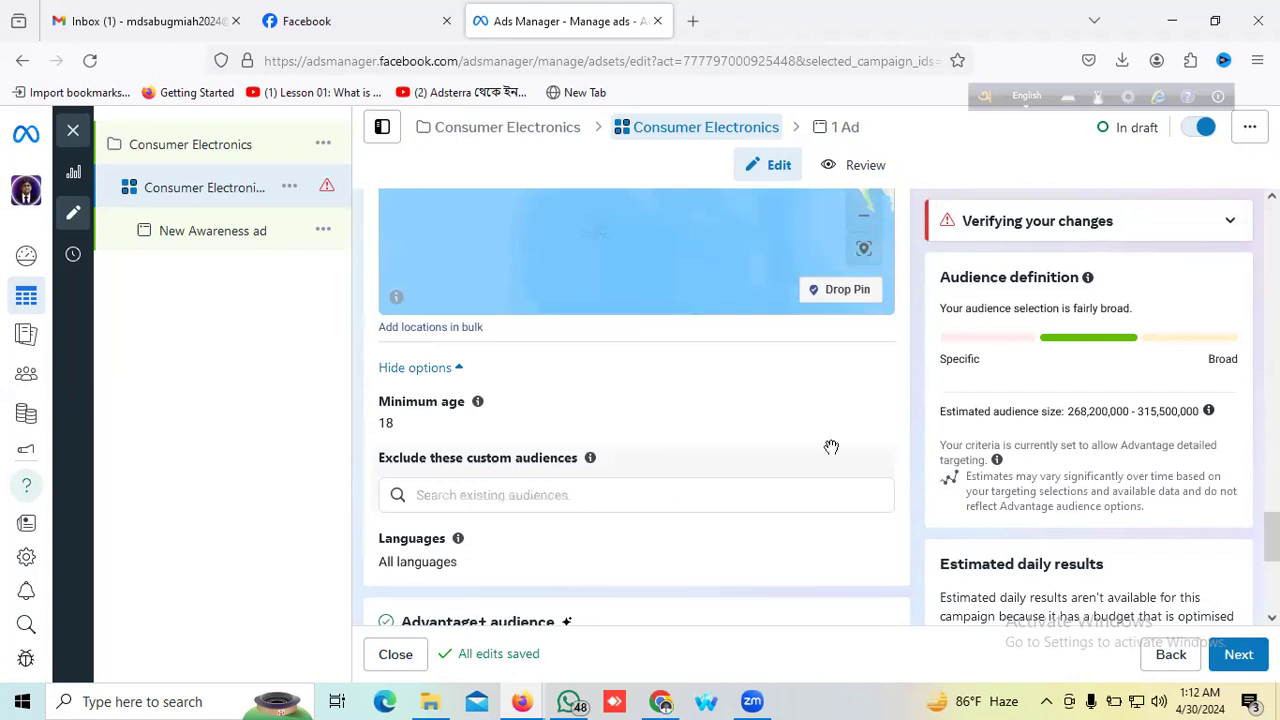
{"action": "scroll", "coordinate": [829, 449], "scroll_direction": "up", "scroll_amount": 2}
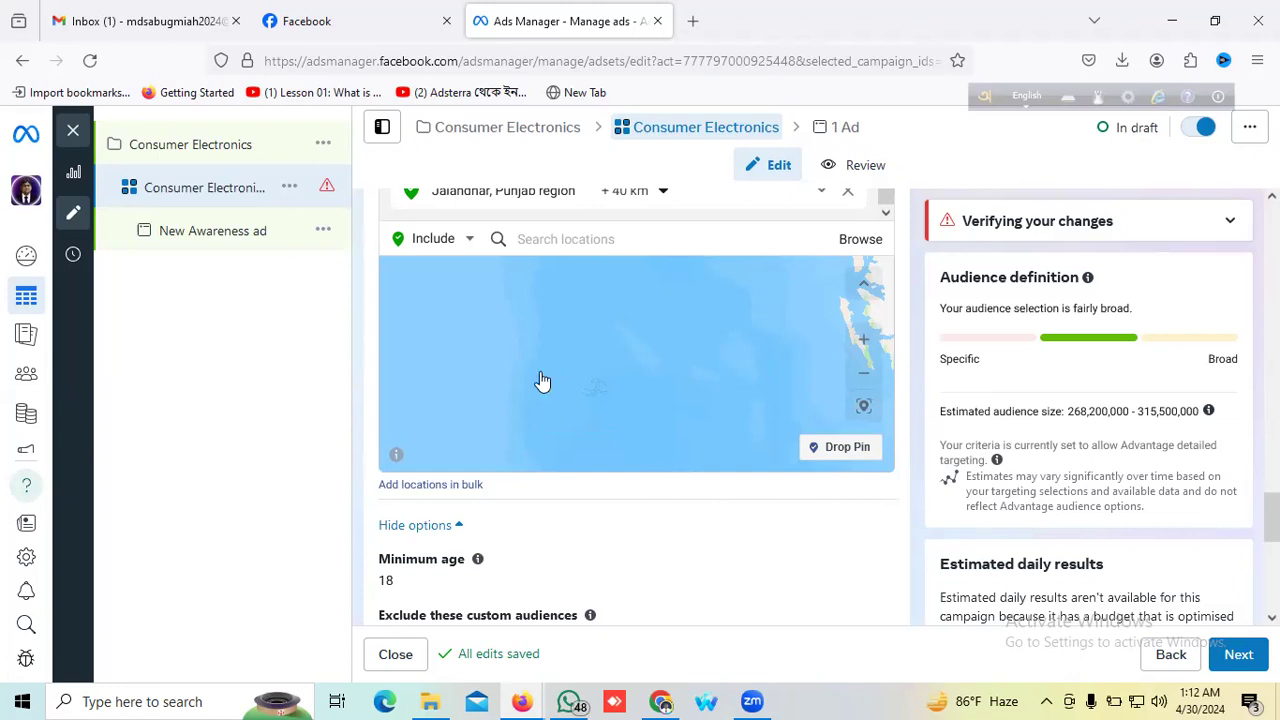
{"action": "scroll", "coordinate": [418, 388], "scroll_direction": "down", "scroll_amount": 2}
{"action": "scroll", "coordinate": [392, 313], "scroll_direction": "down", "scroll_amount": 1}
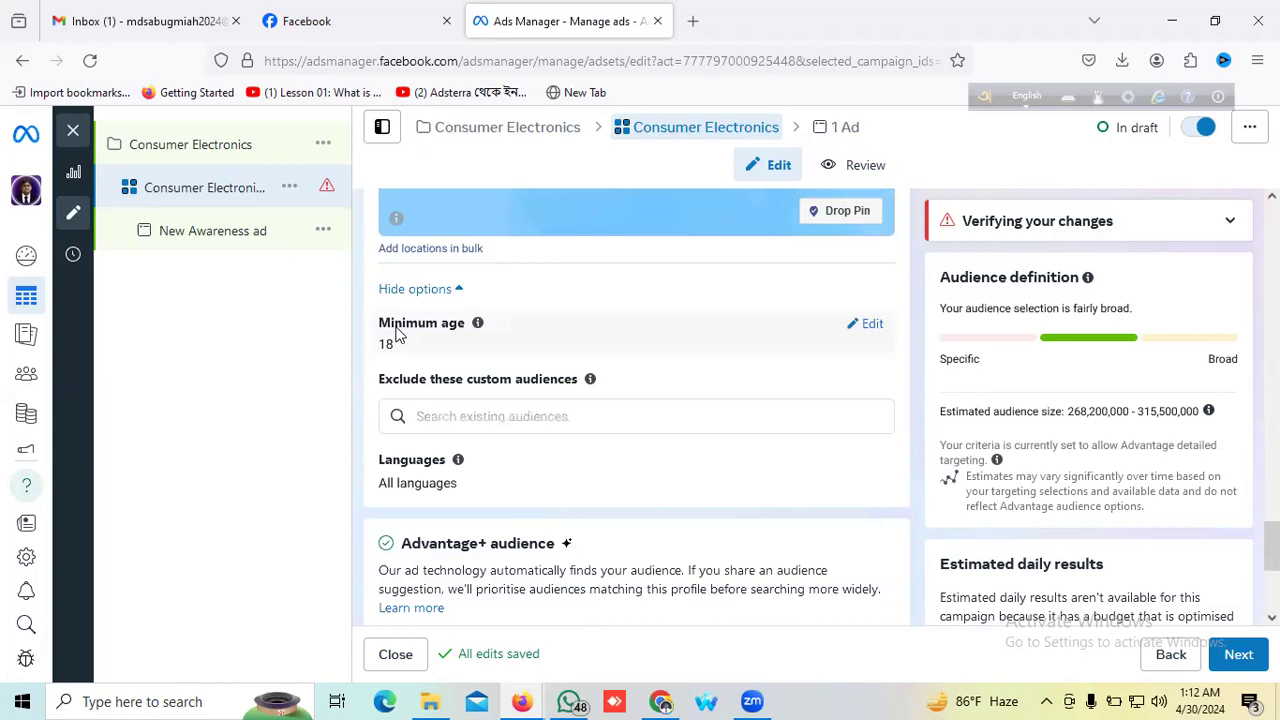
{"action": "left_click", "coordinate": [866, 324]}
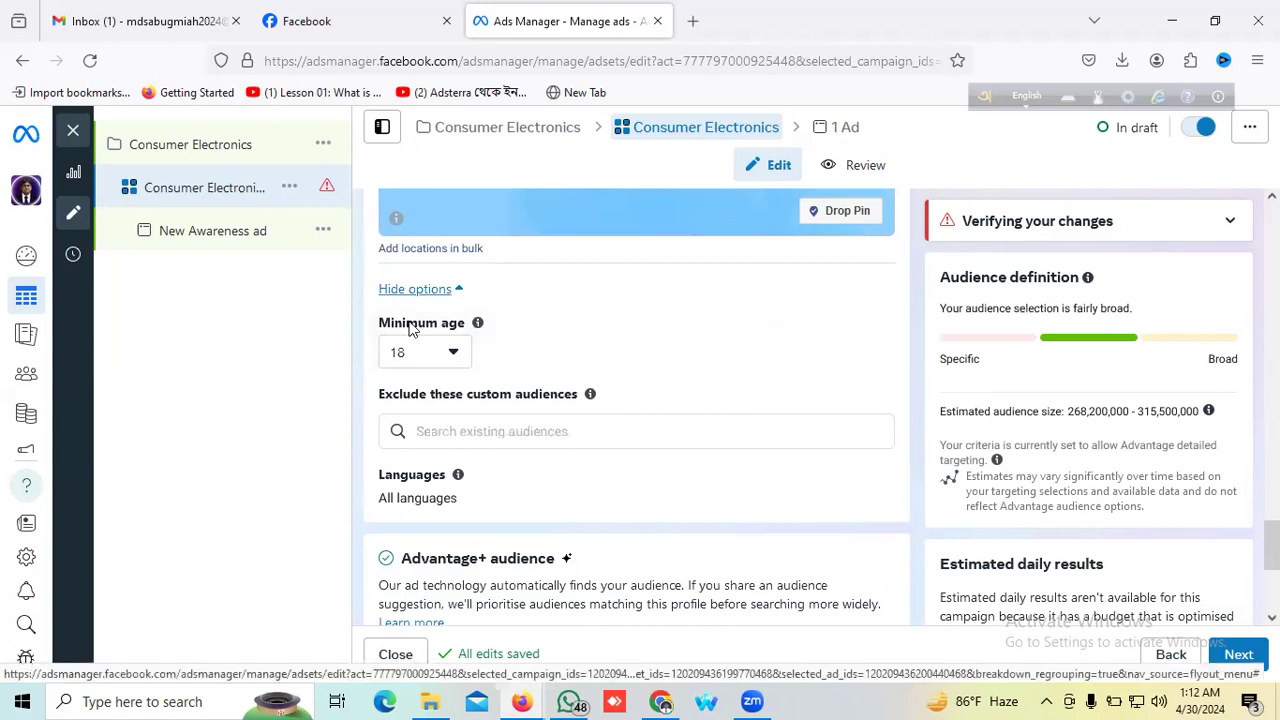
{"action": "left_click", "coordinate": [451, 354]}
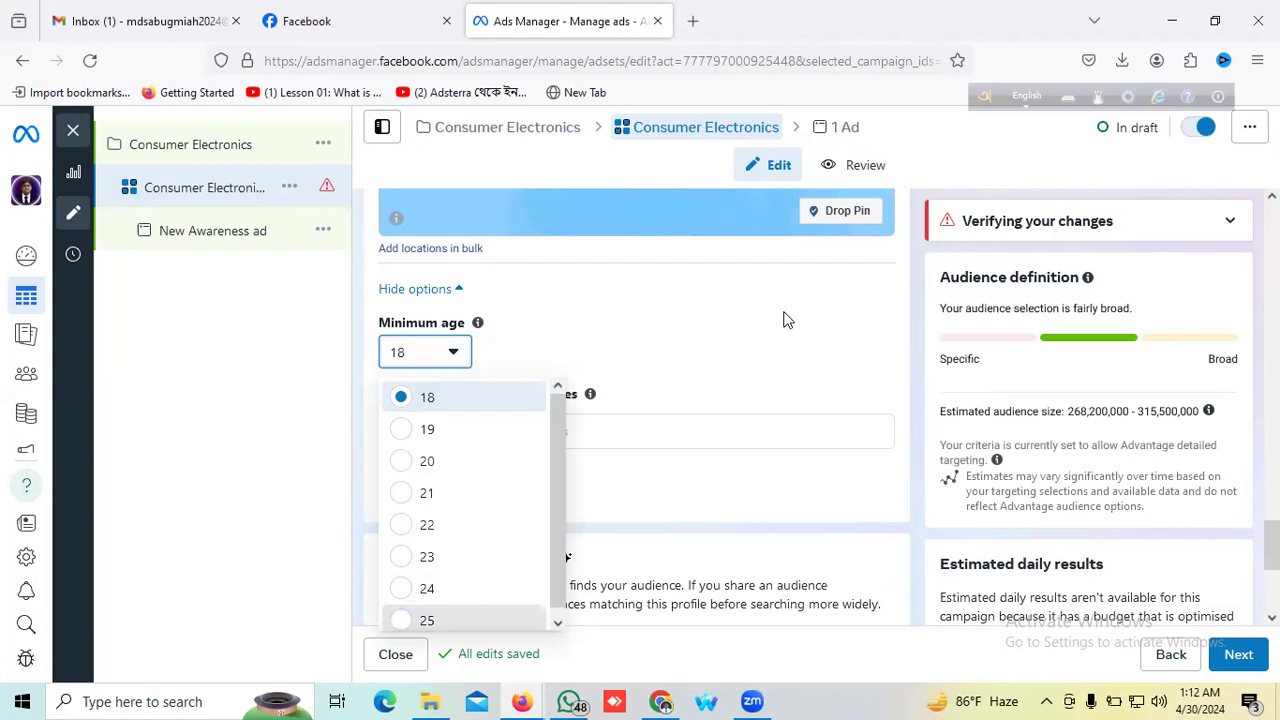
{"action": "scroll", "coordinate": [786, 321], "scroll_direction": "down", "scroll_amount": 2}
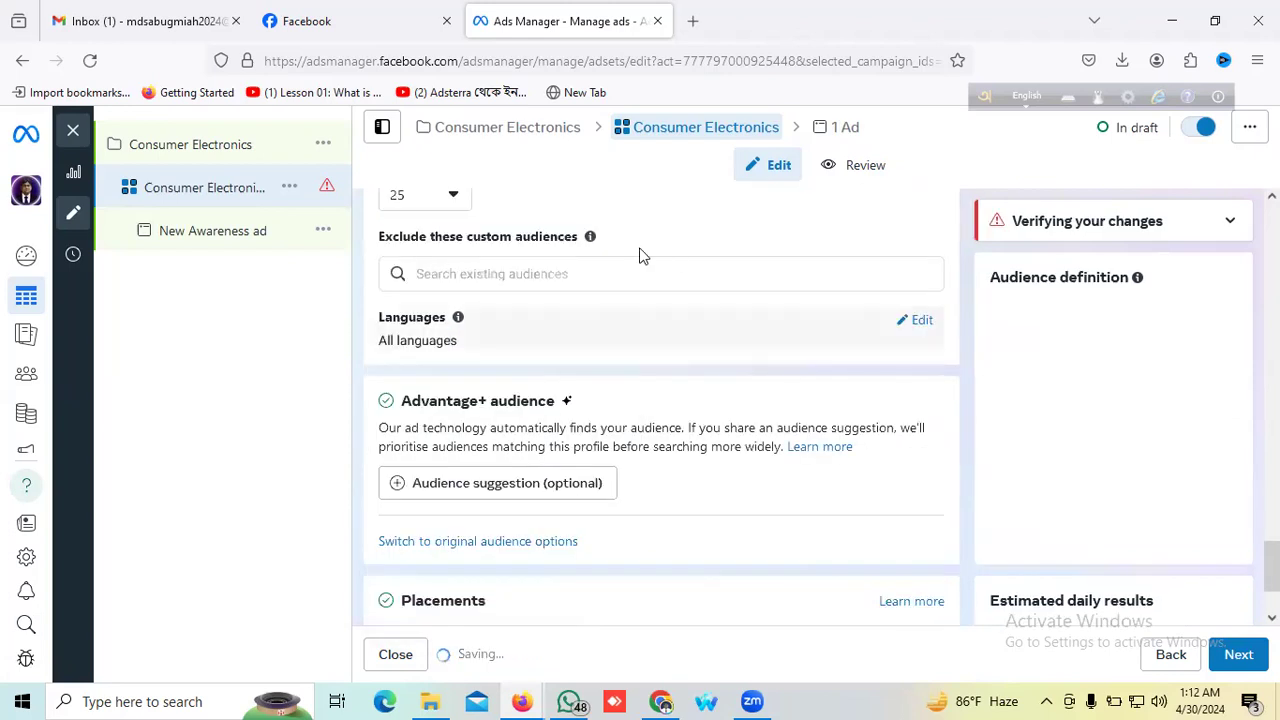
{"action": "scroll", "coordinate": [474, 268], "scroll_direction": "up", "scroll_amount": 2}
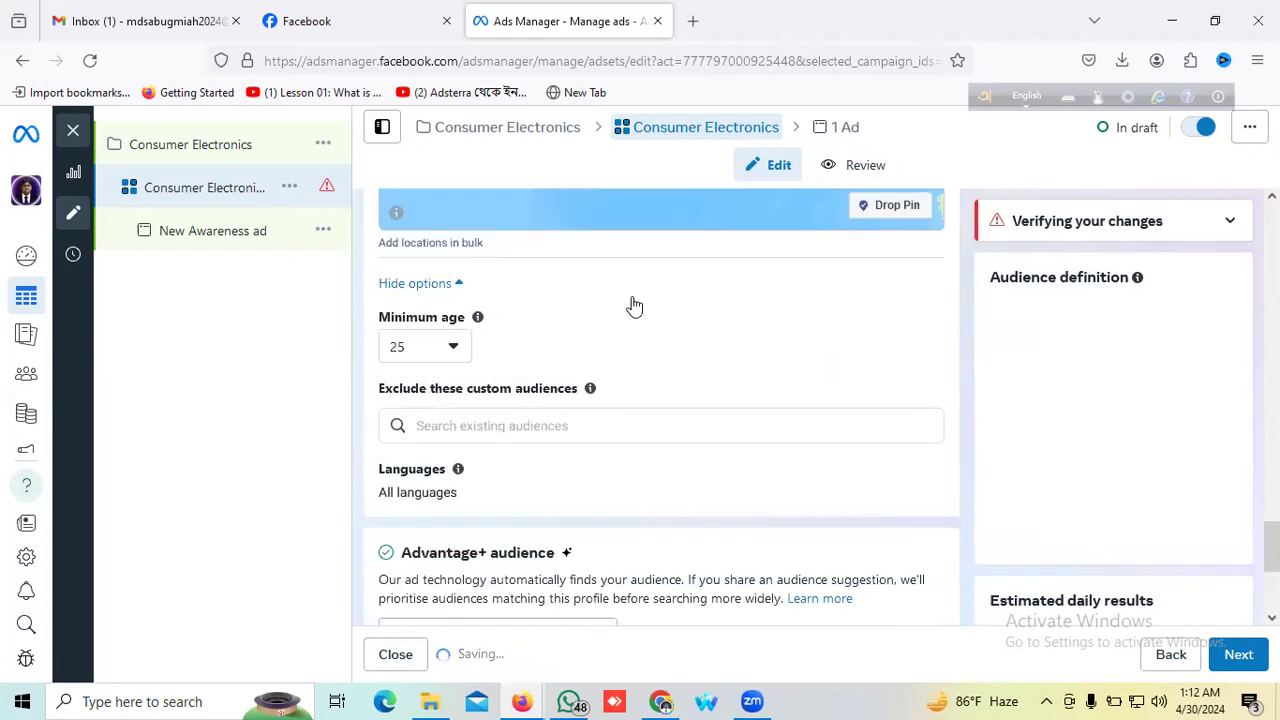
{"action": "scroll", "coordinate": [603, 351], "scroll_direction": "up", "scroll_amount": 2}
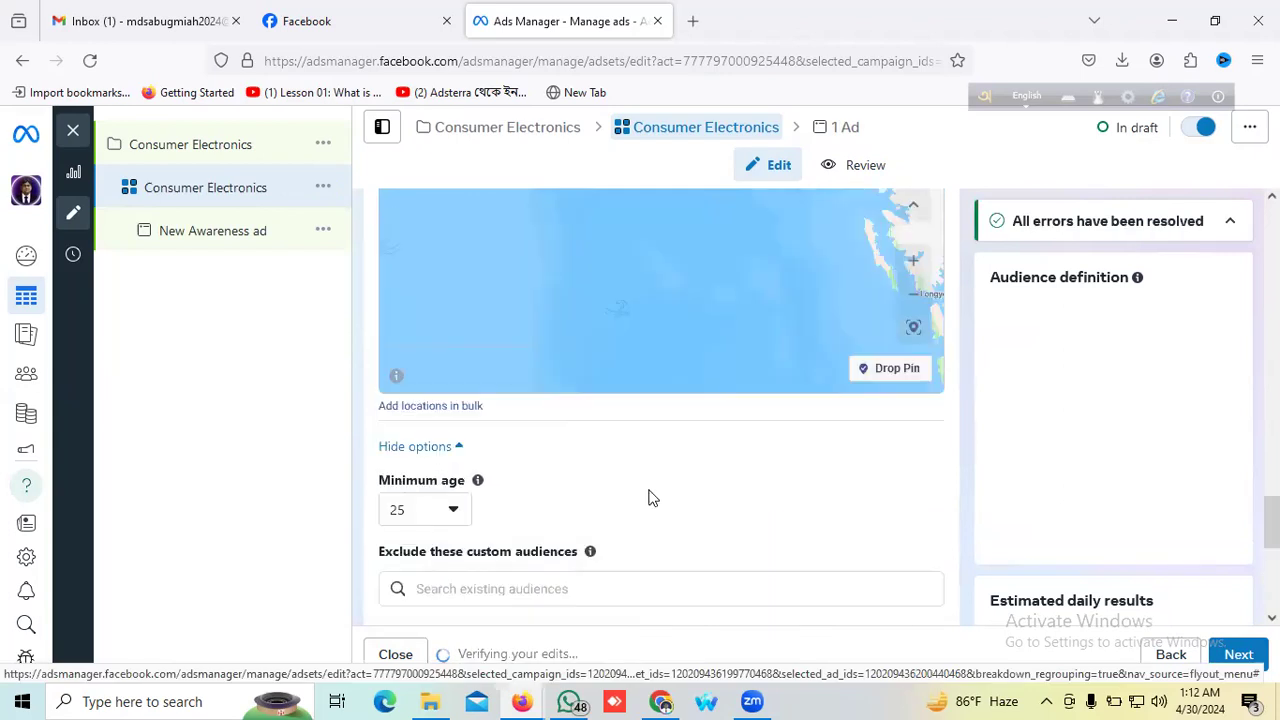
Step: Restrict the audience languages to Bengali and English (All)
{"action": "scroll", "coordinate": [509, 409], "scroll_direction": "down", "scroll_amount": 2}
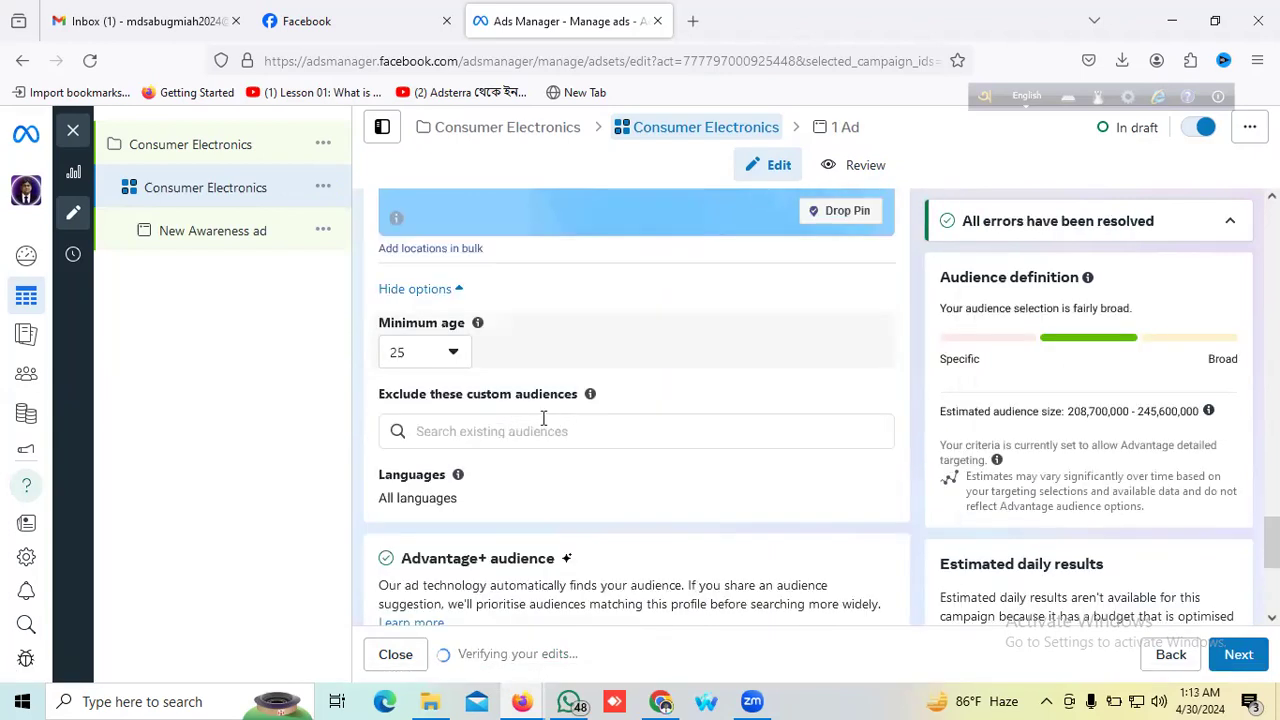
{"action": "scroll", "coordinate": [432, 422], "scroll_direction": "down", "scroll_amount": 1}
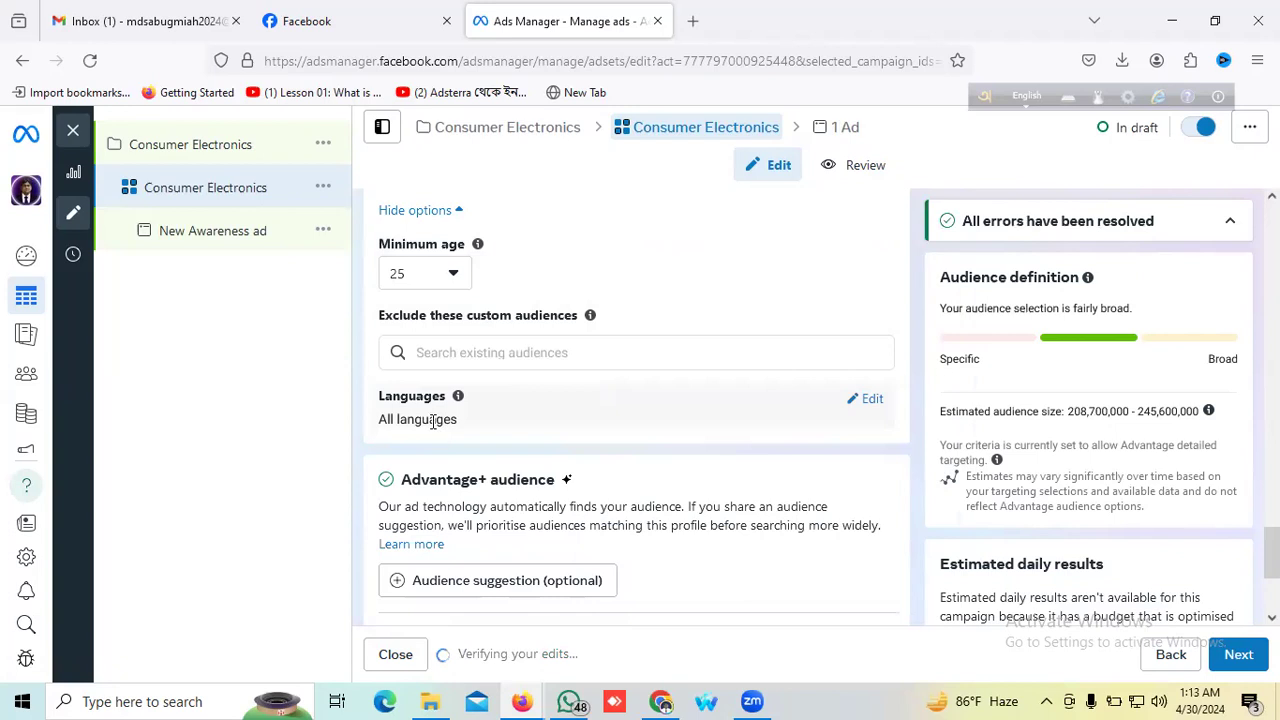
{"action": "left_click", "coordinate": [853, 401]}
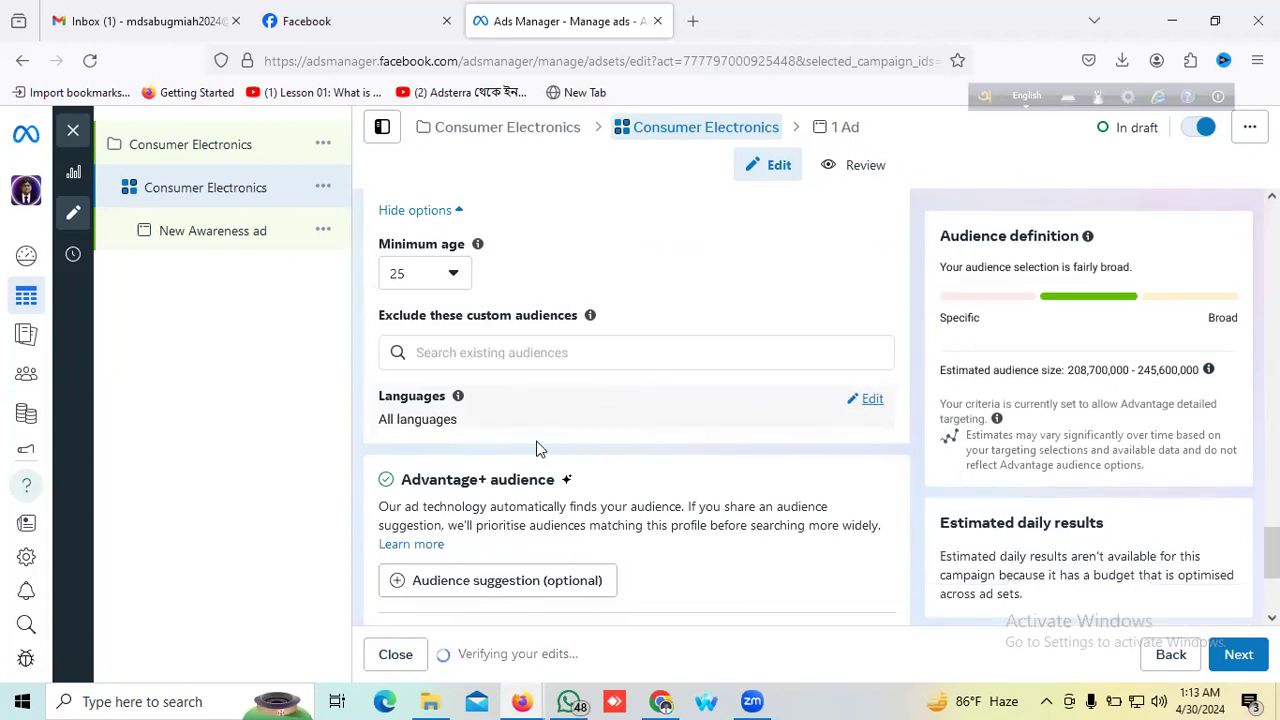
{"action": "left_click", "coordinate": [472, 424]}
{"action": "type", "text": "b"}
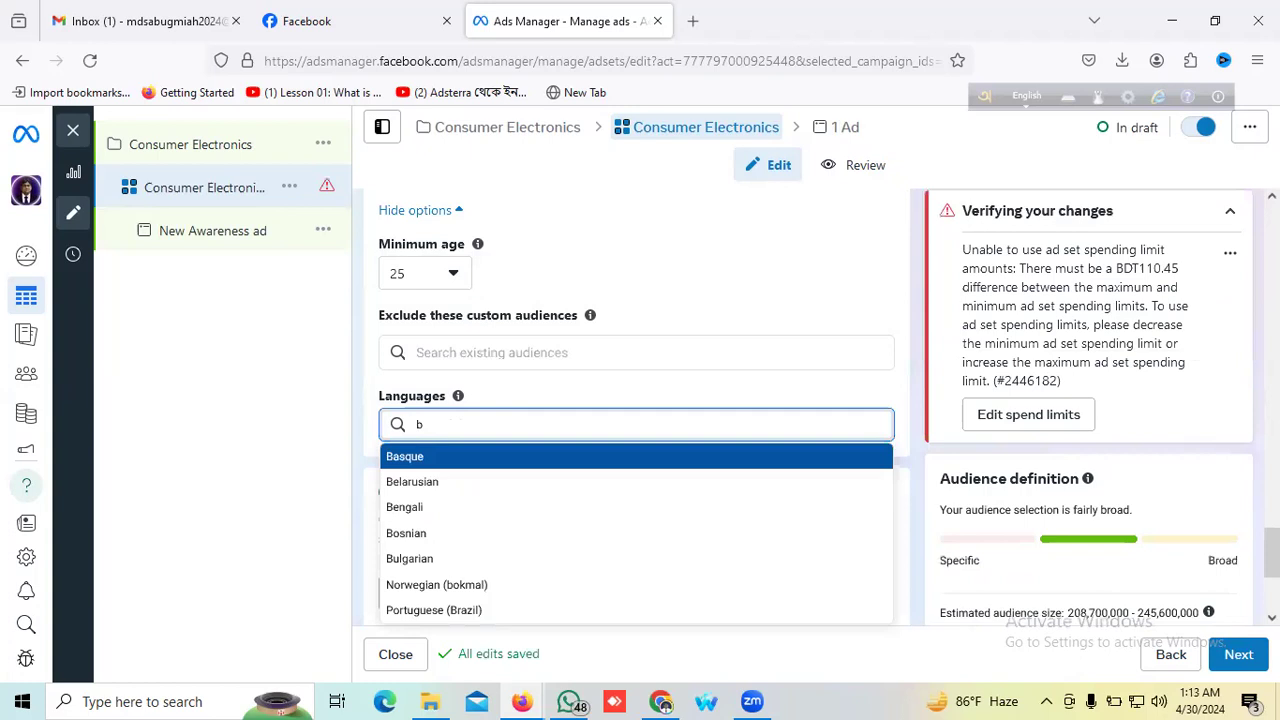
{"action": "key", "text": "BackSpace"}
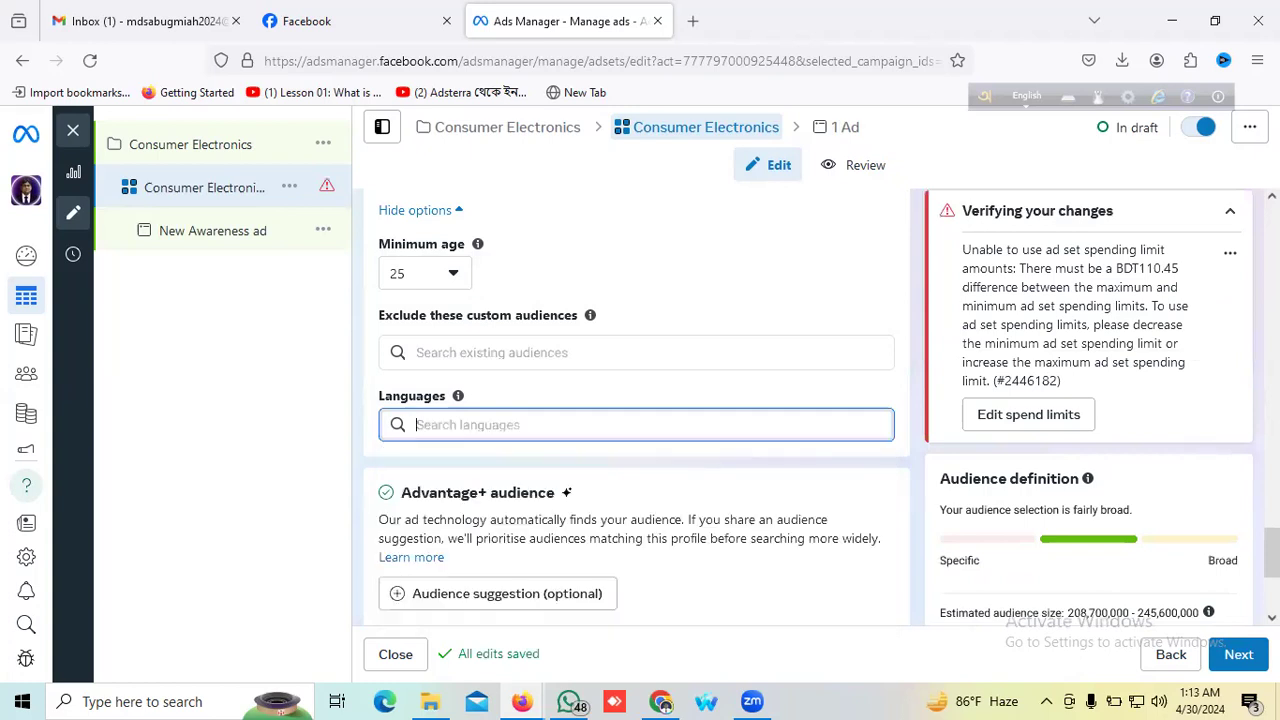
{"action": "type", "text": "B"}
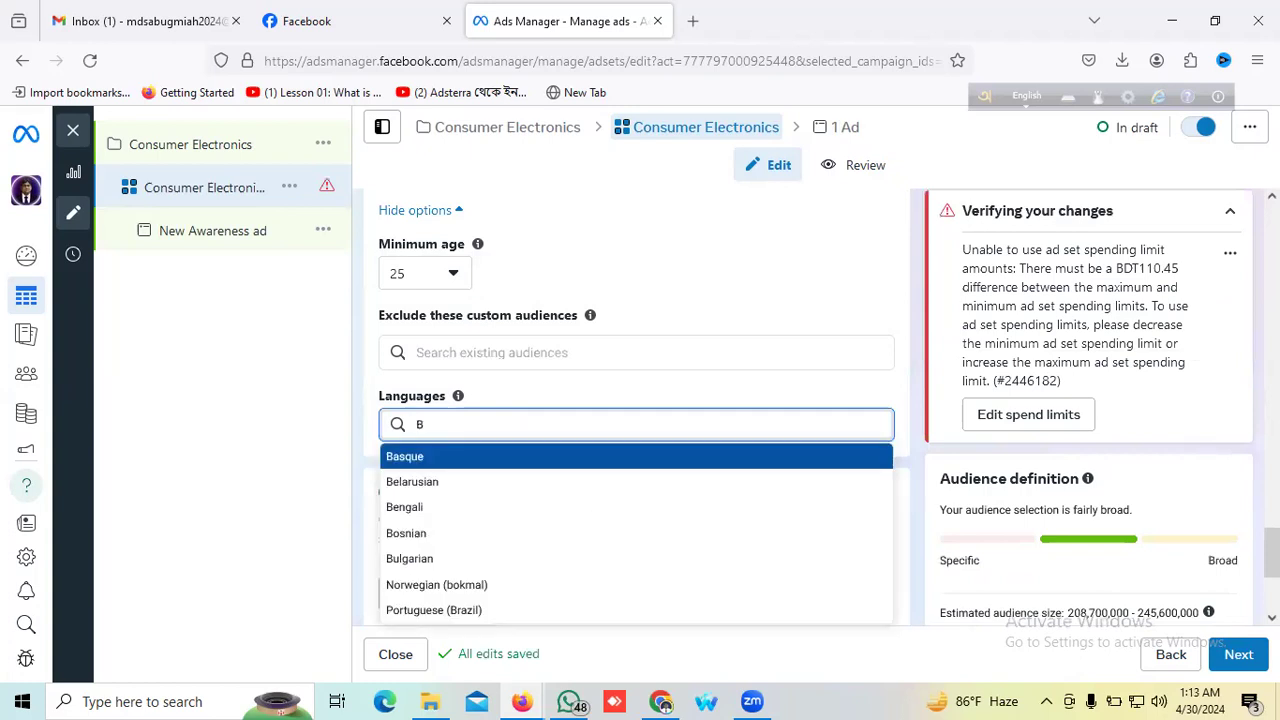
{"action": "left_click", "coordinate": [419, 508]}
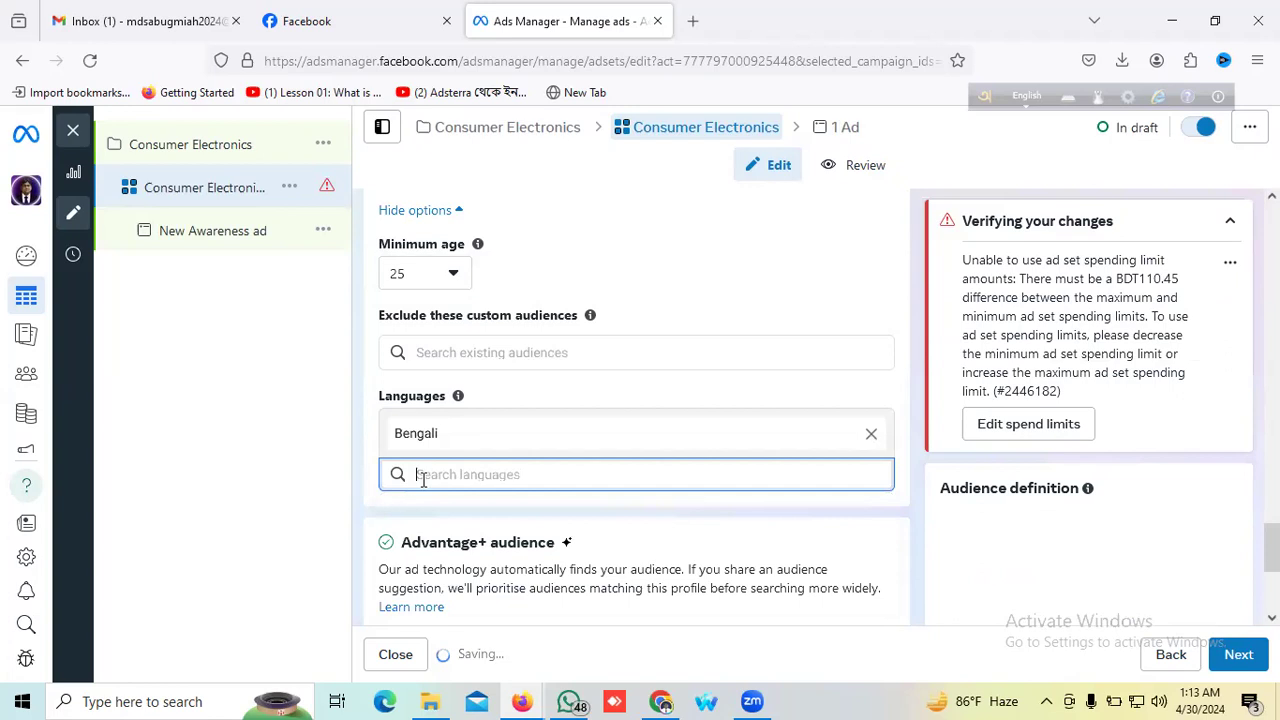
{"action": "type", "text": "E"}
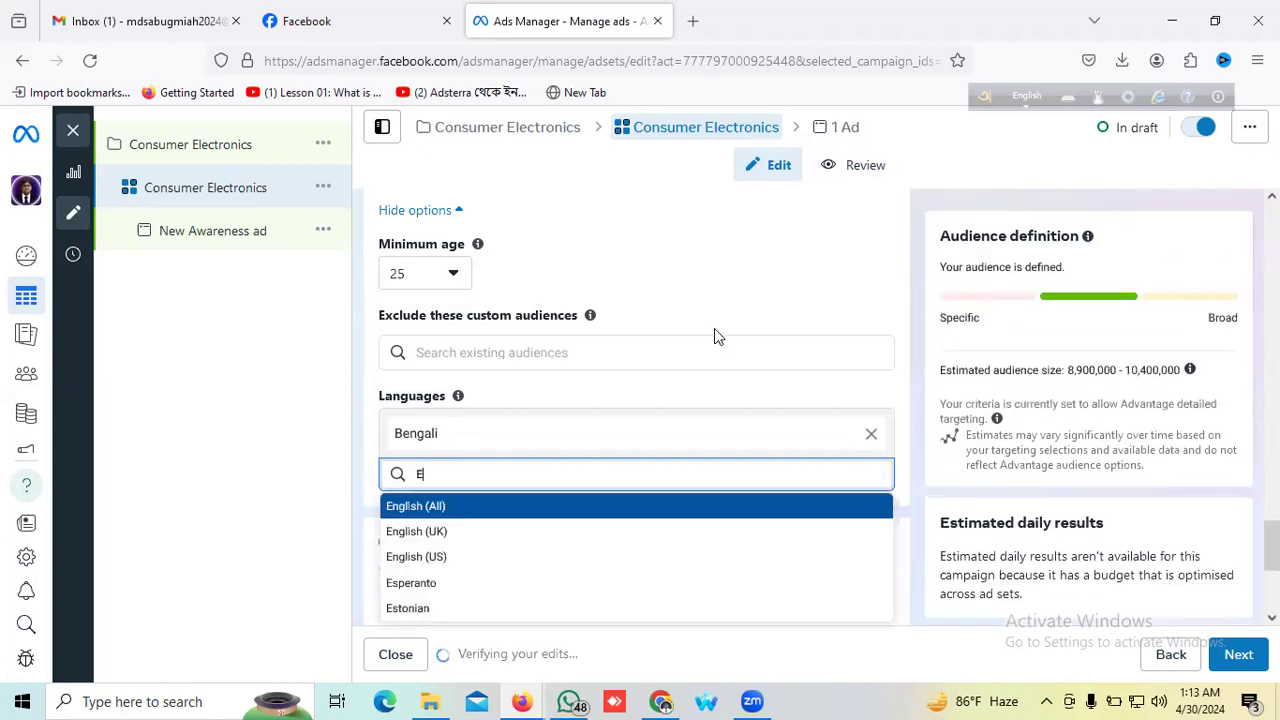
{"action": "left_click", "coordinate": [456, 510]}
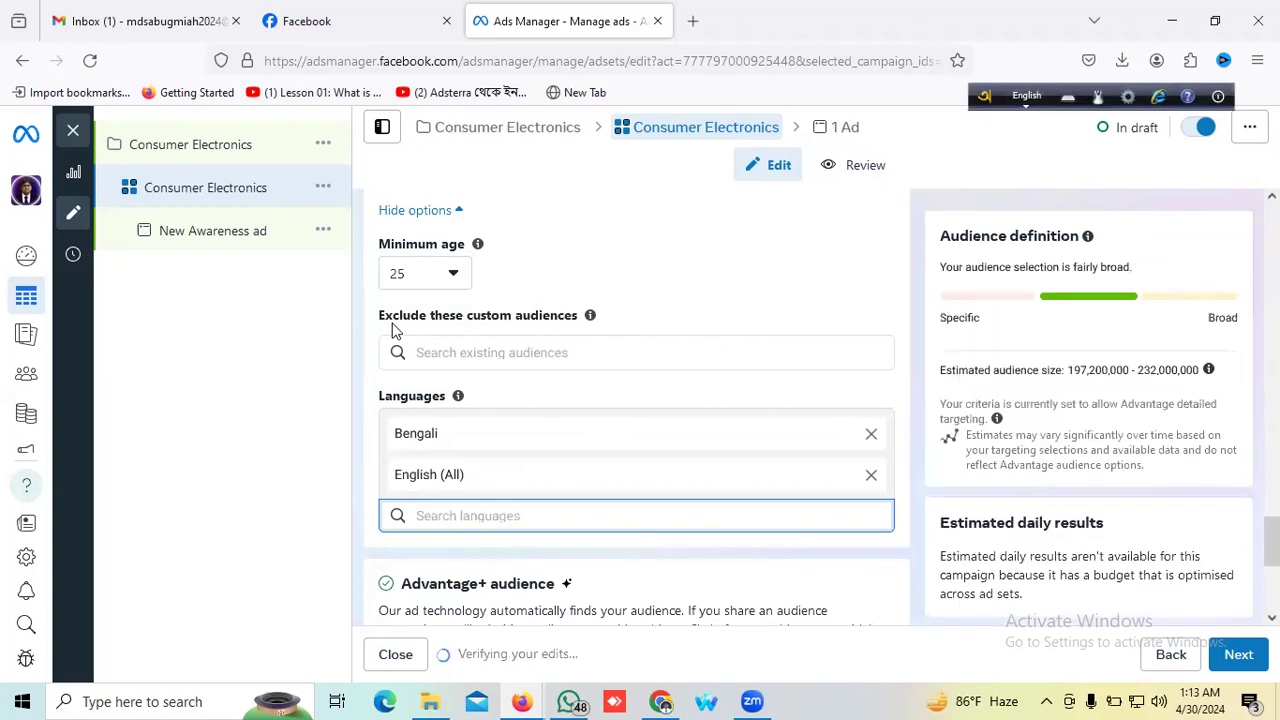
Step: Exclude the custom audiences Event and Visited your Page from the ad set
{"action": "left_click", "coordinate": [504, 352]}
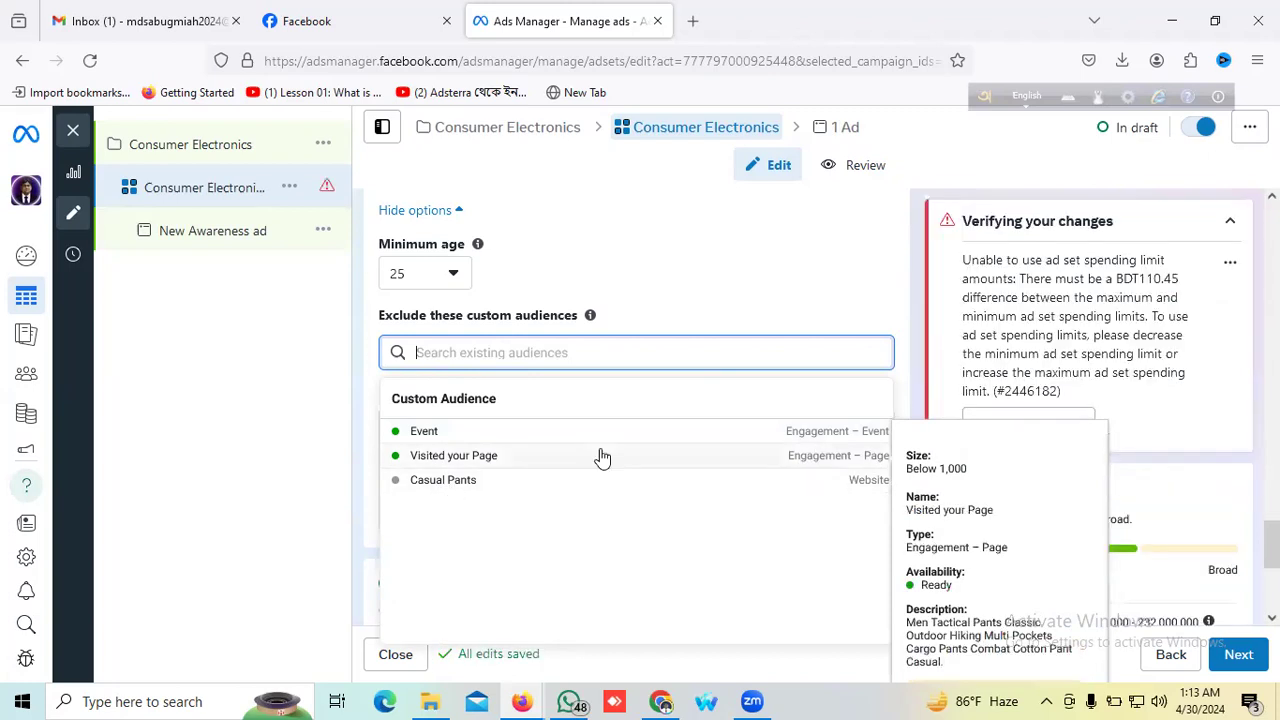
{"action": "left_click", "coordinate": [528, 437]}
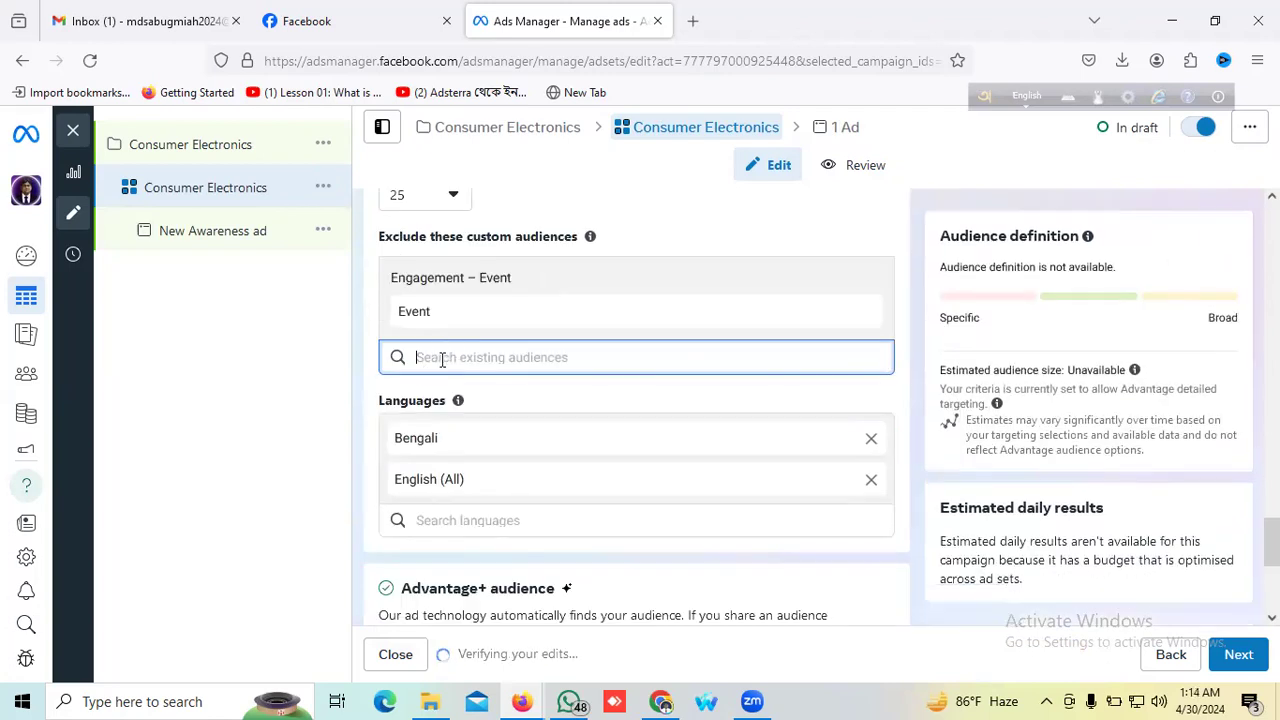
{"action": "left_click", "coordinate": [441, 360]}
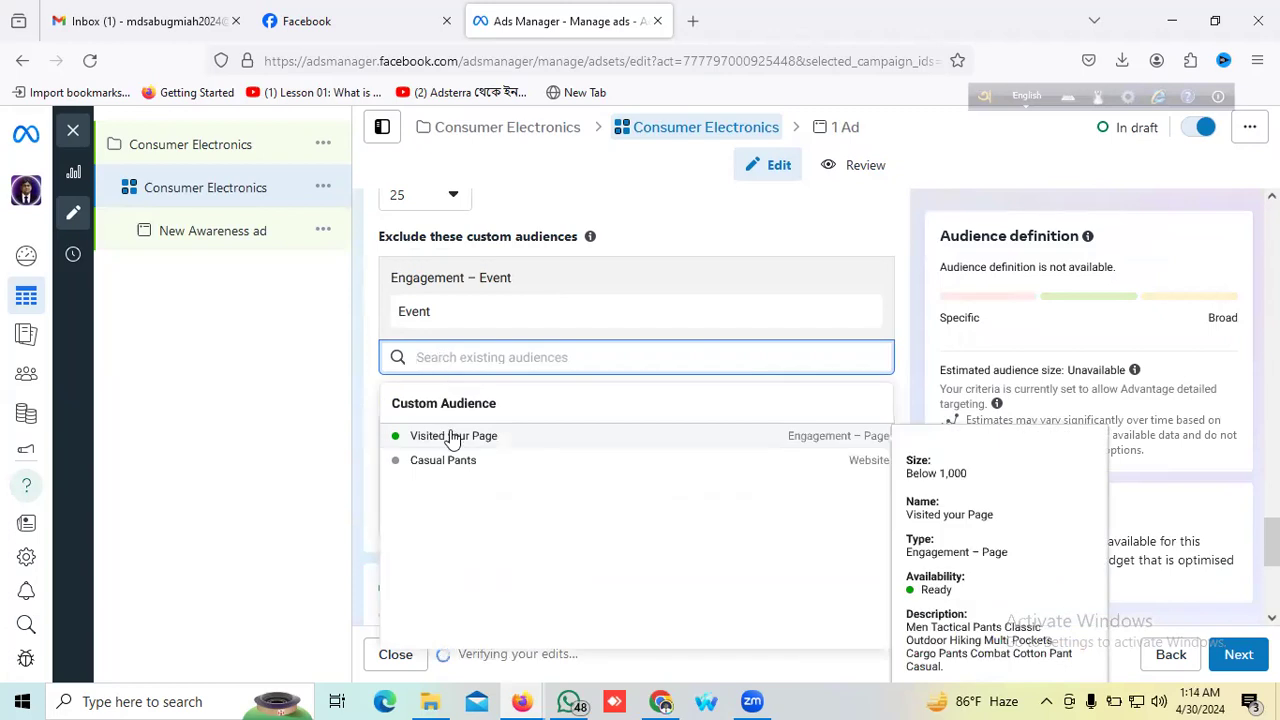
{"action": "left_click", "coordinate": [522, 435]}
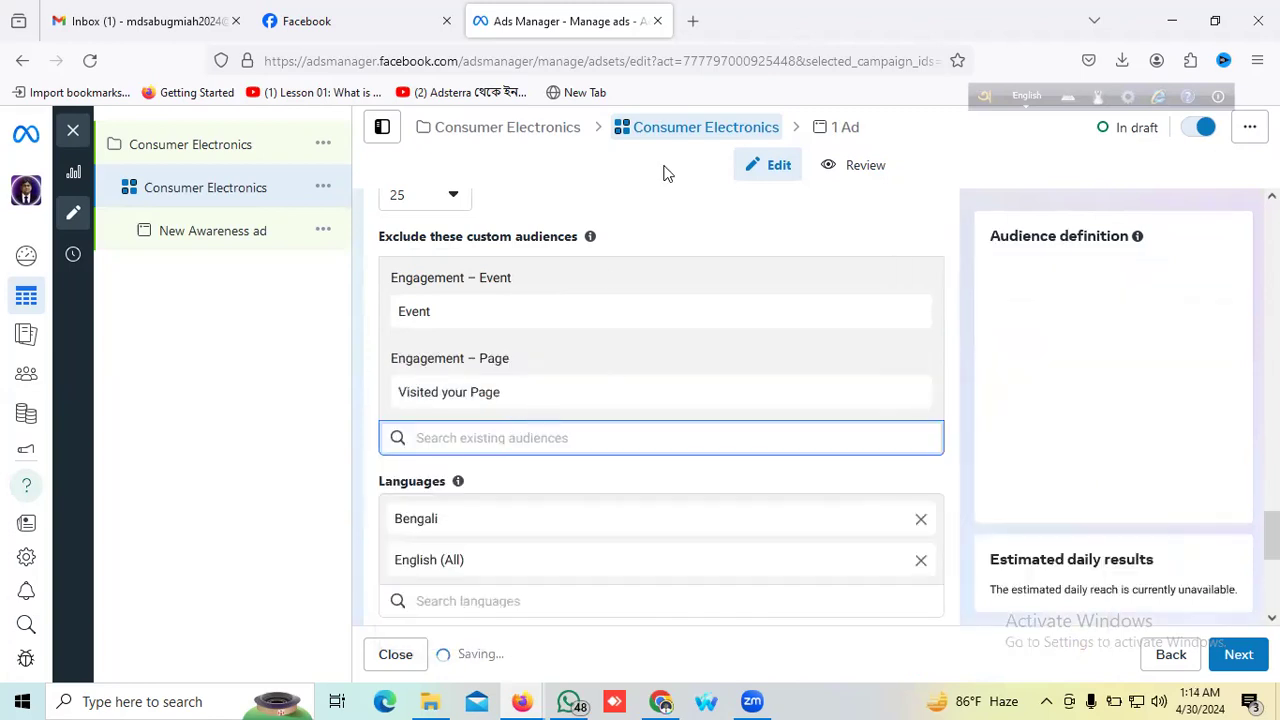
Step: Switch the ad set from Advantage+ audience to the original audience options and confirm using the original audience
{"action": "scroll", "coordinate": [417, 368], "scroll_direction": "down", "scroll_amount": 2}
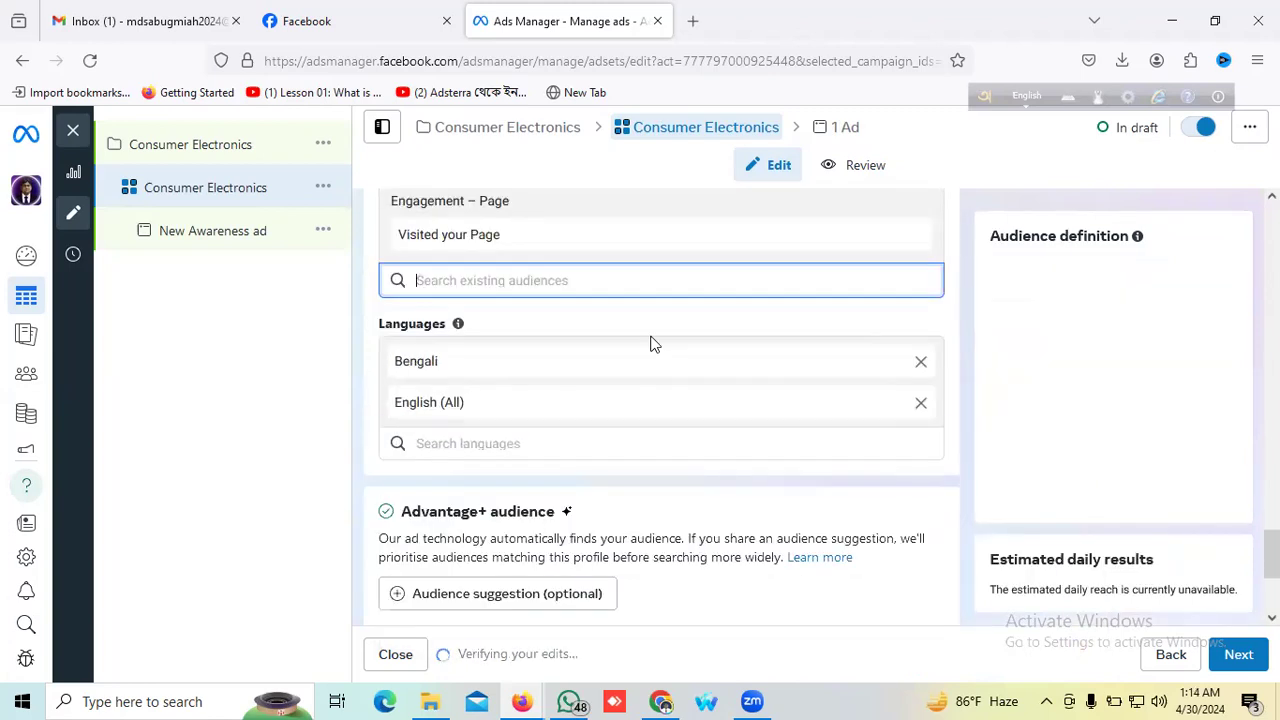
{"action": "scroll", "coordinate": [480, 332], "scroll_direction": "down", "scroll_amount": 1}
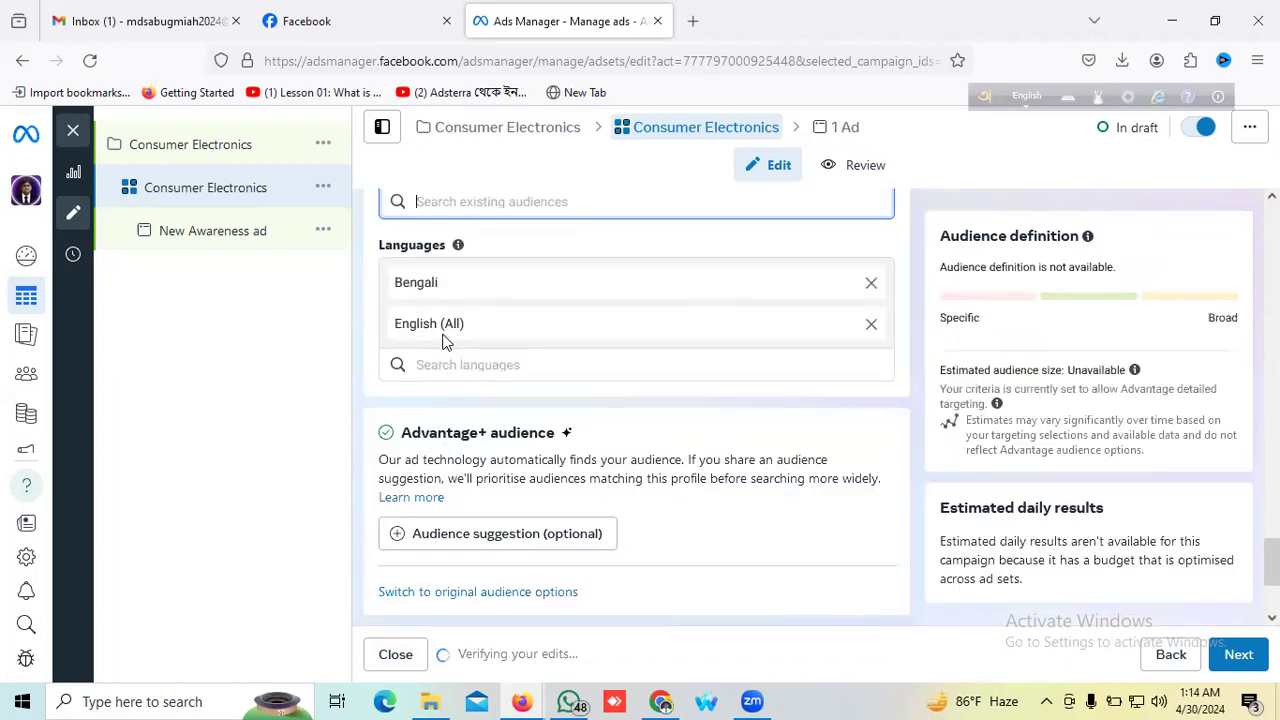
{"action": "scroll", "coordinate": [449, 286], "scroll_direction": "down", "scroll_amount": 2}
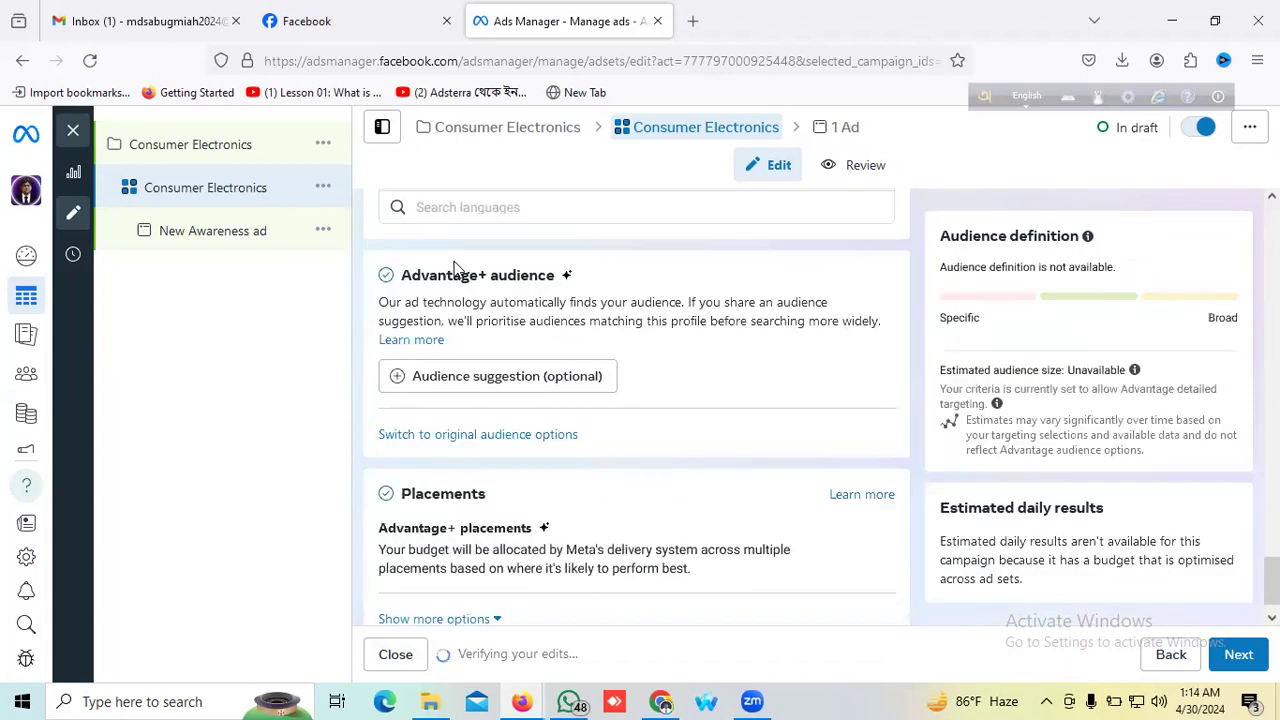
{"action": "scroll", "coordinate": [453, 265], "scroll_direction": "down", "scroll_amount": 1}
{"action": "scroll", "coordinate": [452, 262], "scroll_direction": "up", "scroll_amount": 1}
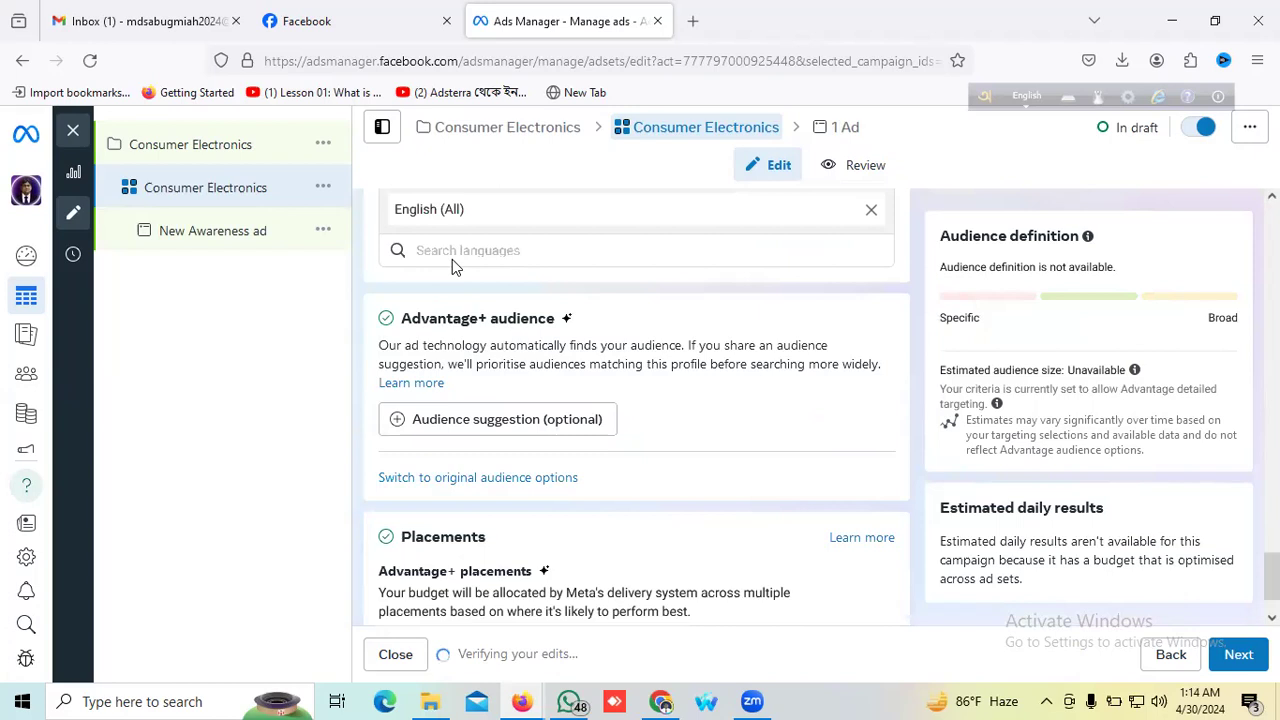
{"action": "scroll", "coordinate": [429, 455], "scroll_direction": "down", "scroll_amount": 1}
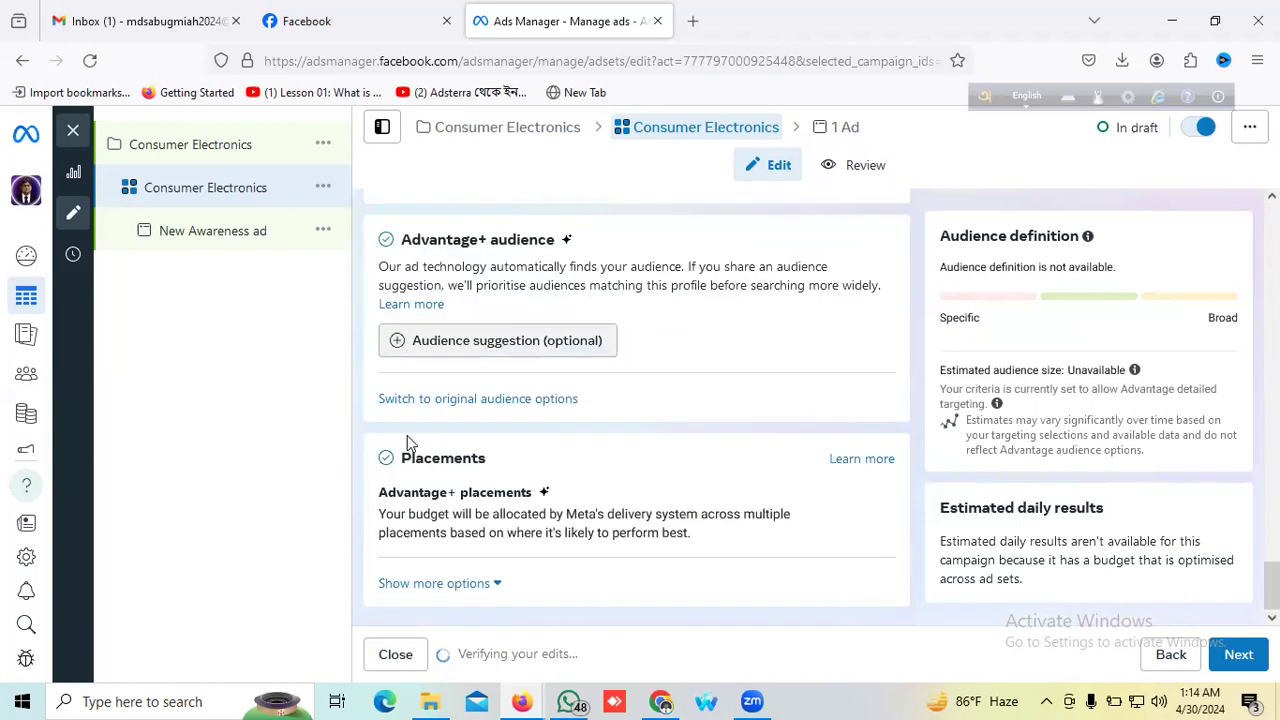
{"action": "left_click", "coordinate": [494, 396]}
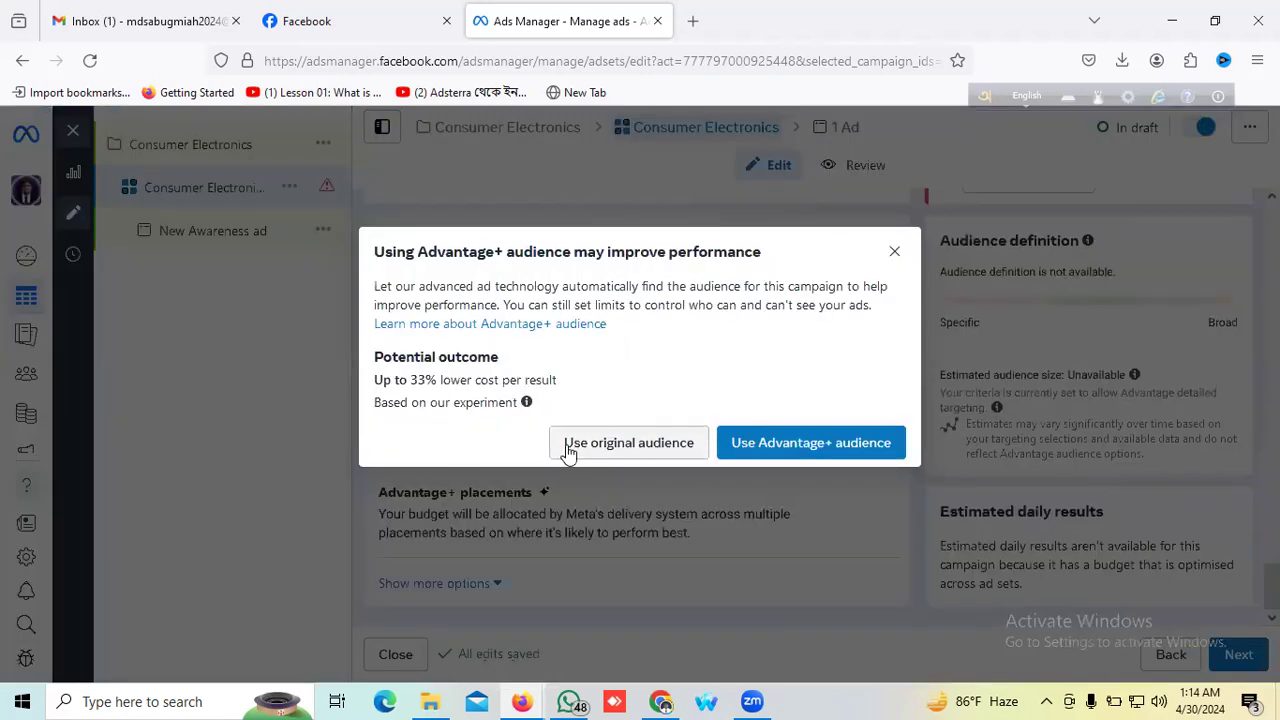
{"action": "left_click", "coordinate": [625, 449]}
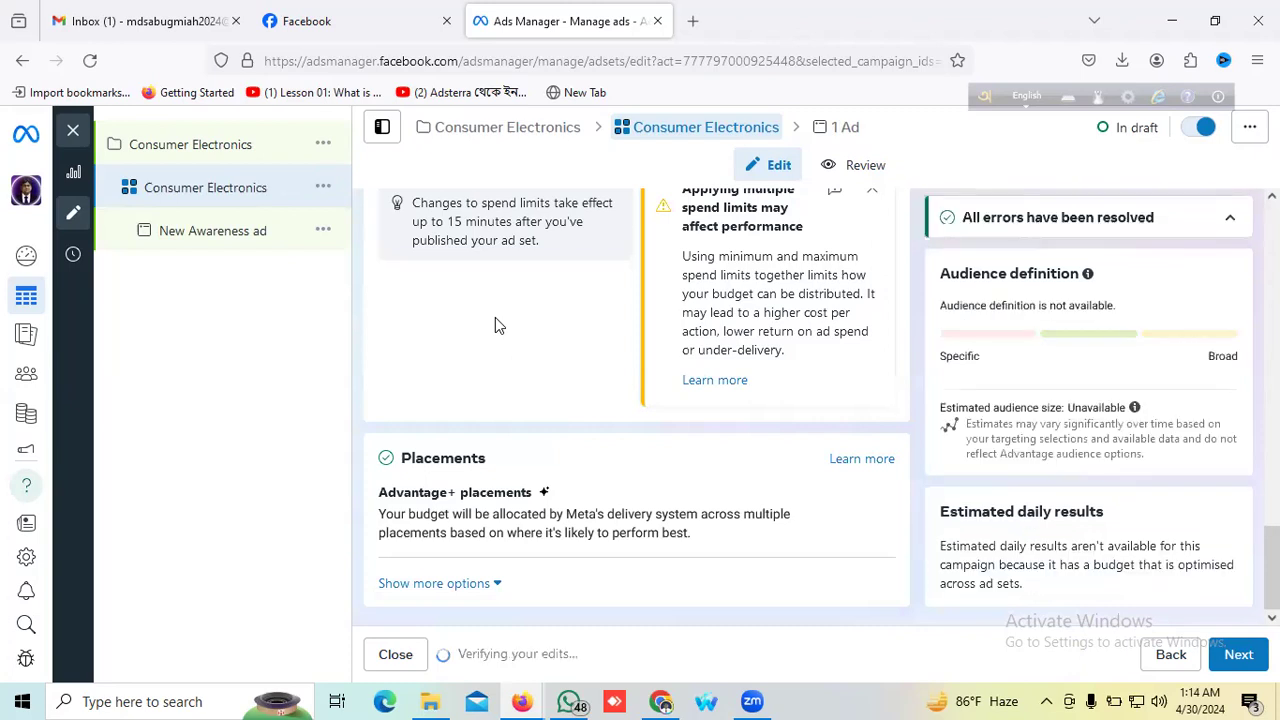
Step: Save the ad set's audience as a new saved audience named Consumr Electronice
{"action": "scroll", "coordinate": [495, 317], "scroll_direction": "up", "scroll_amount": 3}
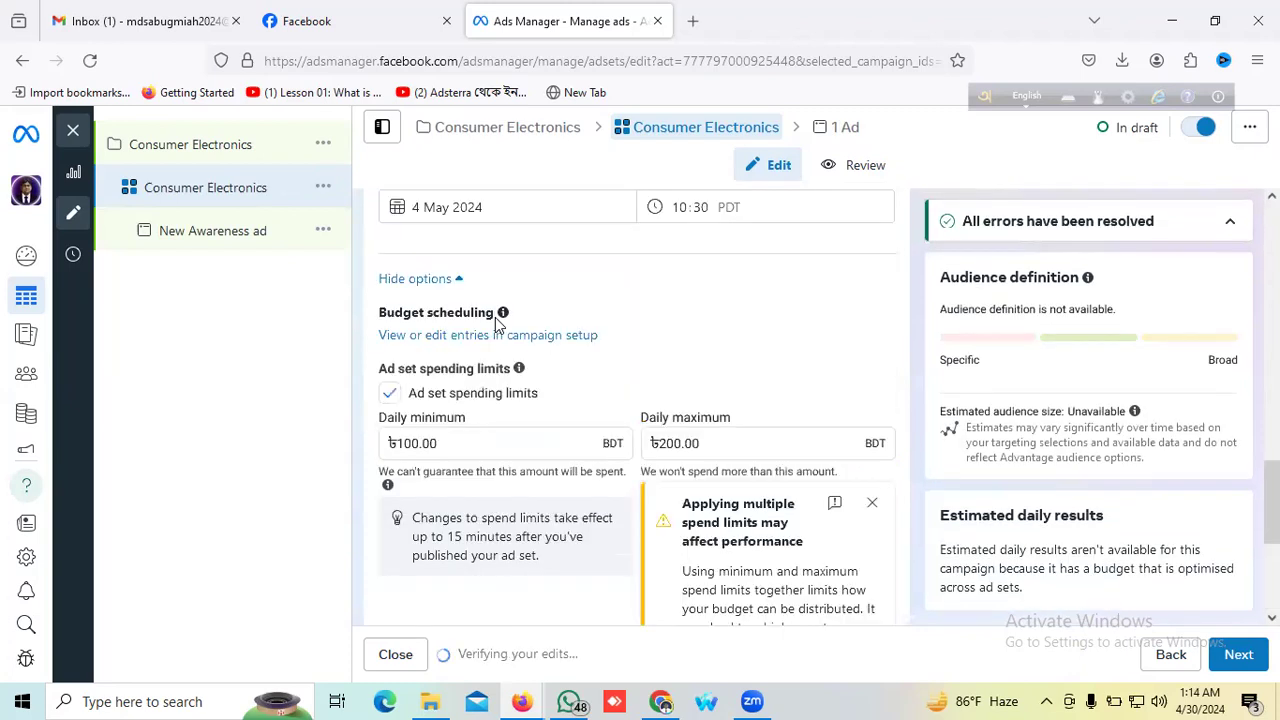
{"action": "scroll", "coordinate": [420, 500], "scroll_direction": "down", "scroll_amount": 3}
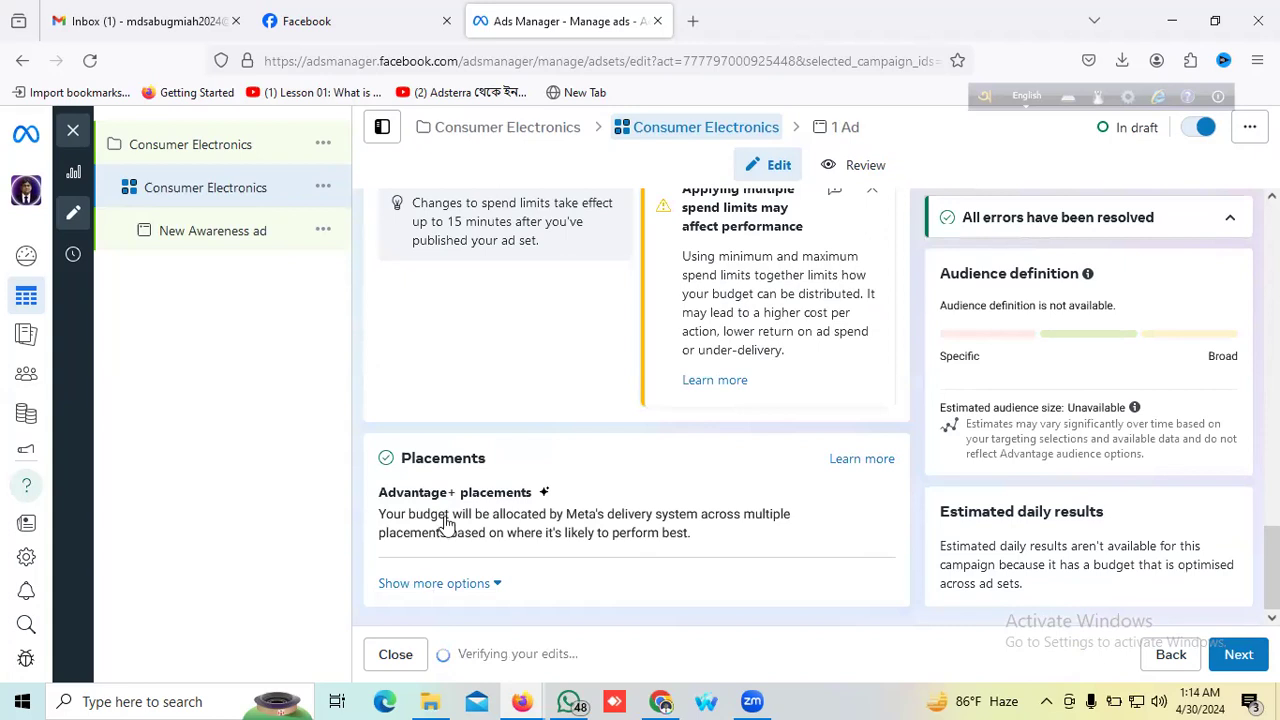
{"action": "scroll", "coordinate": [543, 314], "scroll_direction": "down", "scroll_amount": 5}
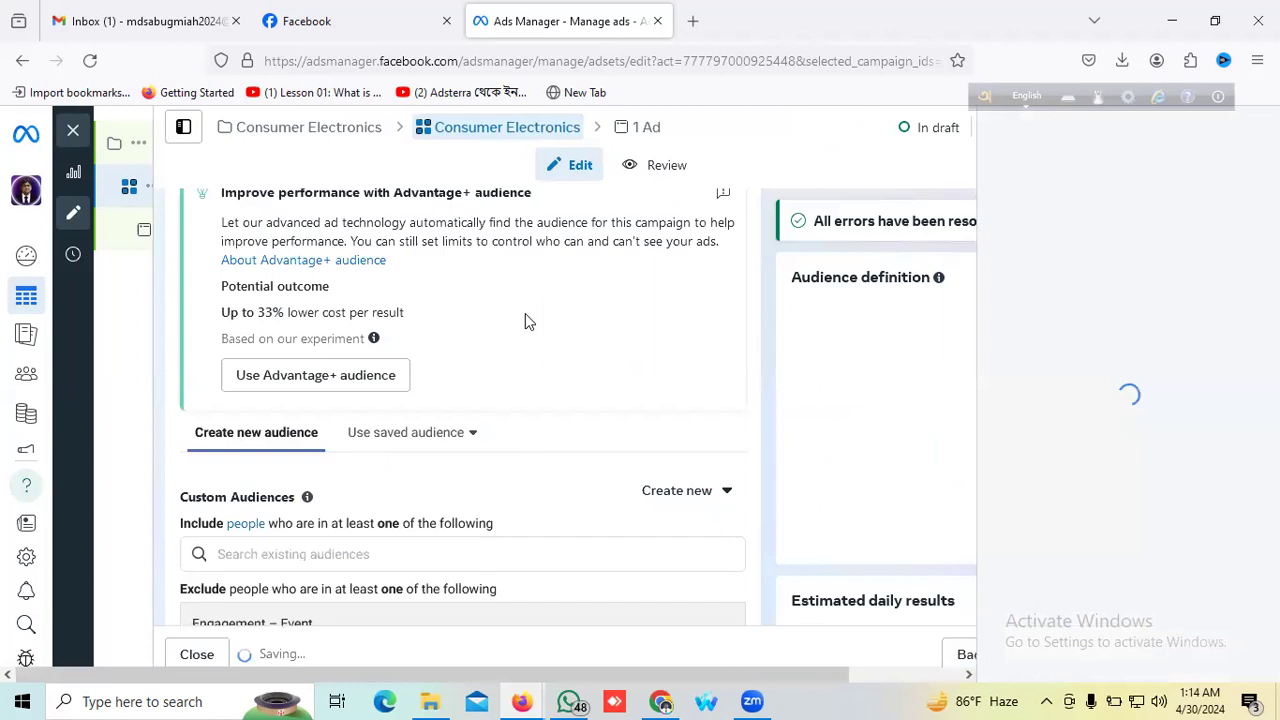
{"action": "scroll", "coordinate": [527, 315], "scroll_direction": "down", "scroll_amount": 2}
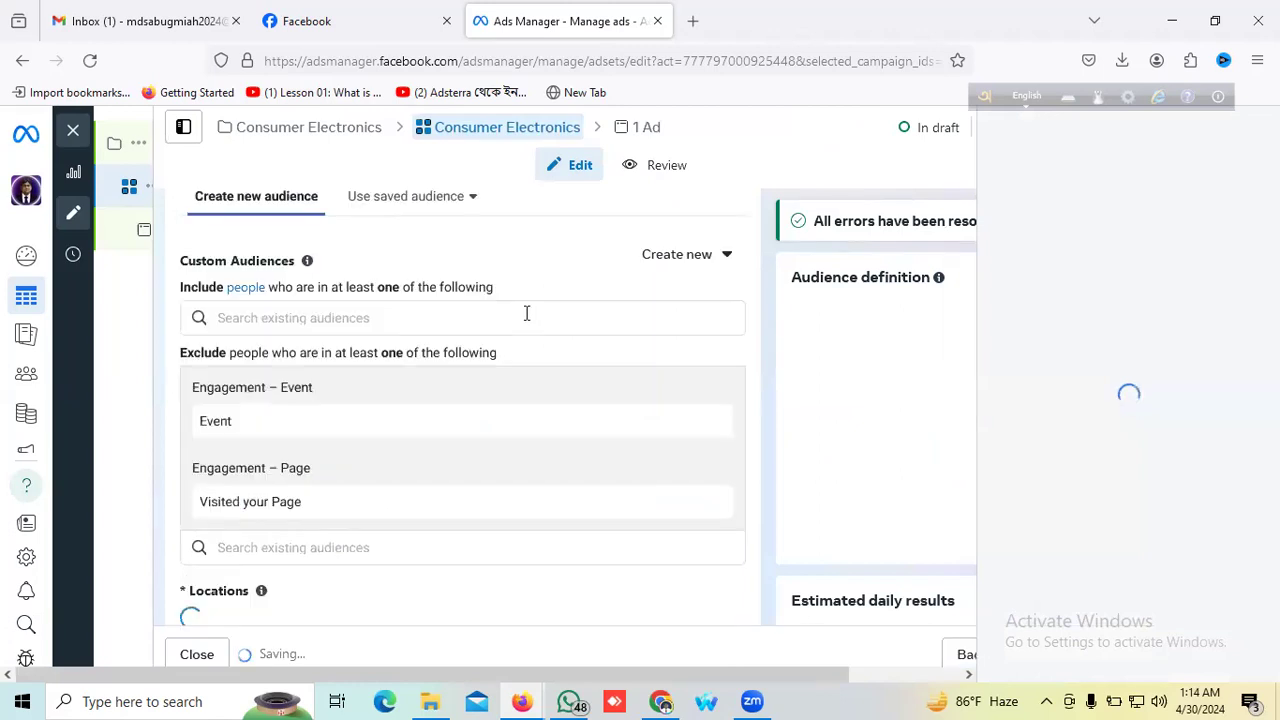
{"action": "scroll", "coordinate": [527, 314], "scroll_direction": "down", "scroll_amount": 1}
{"action": "scroll", "coordinate": [528, 320], "scroll_direction": "down", "scroll_amount": 3}
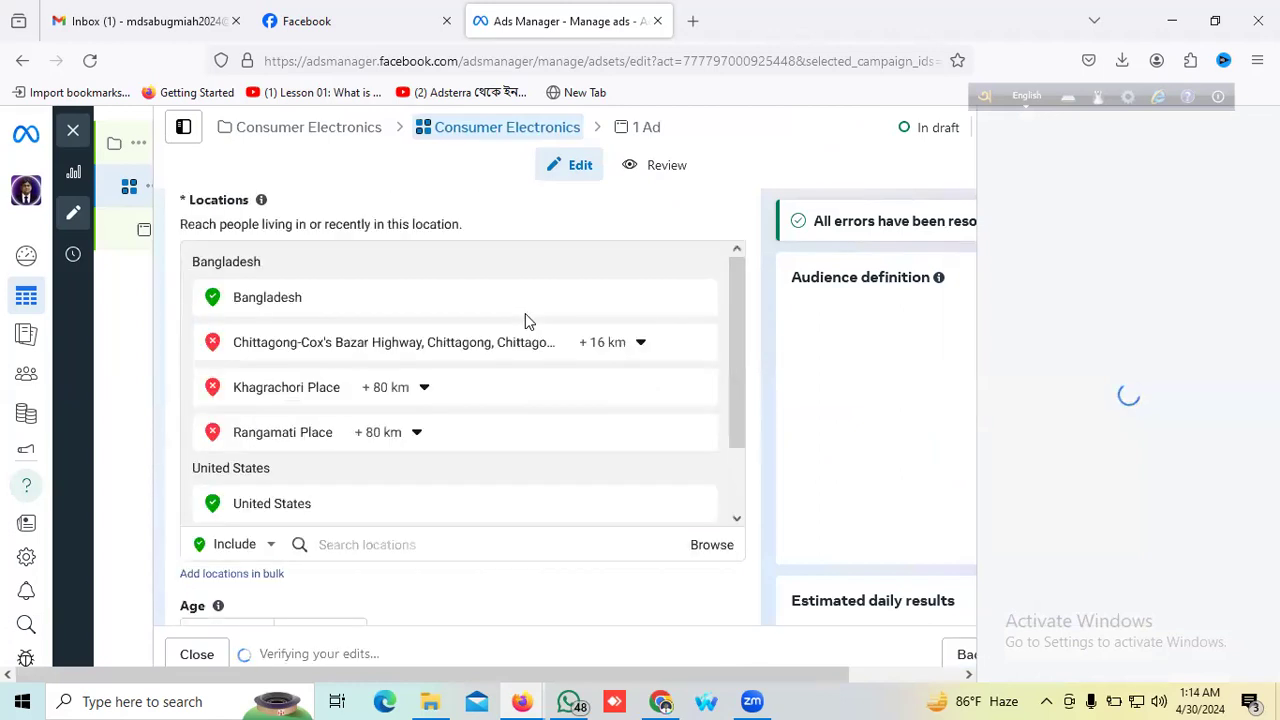
{"action": "scroll", "coordinate": [528, 320], "scroll_direction": "down", "scroll_amount": 3}
{"action": "scroll", "coordinate": [528, 320], "scroll_direction": "down", "scroll_amount": 2}
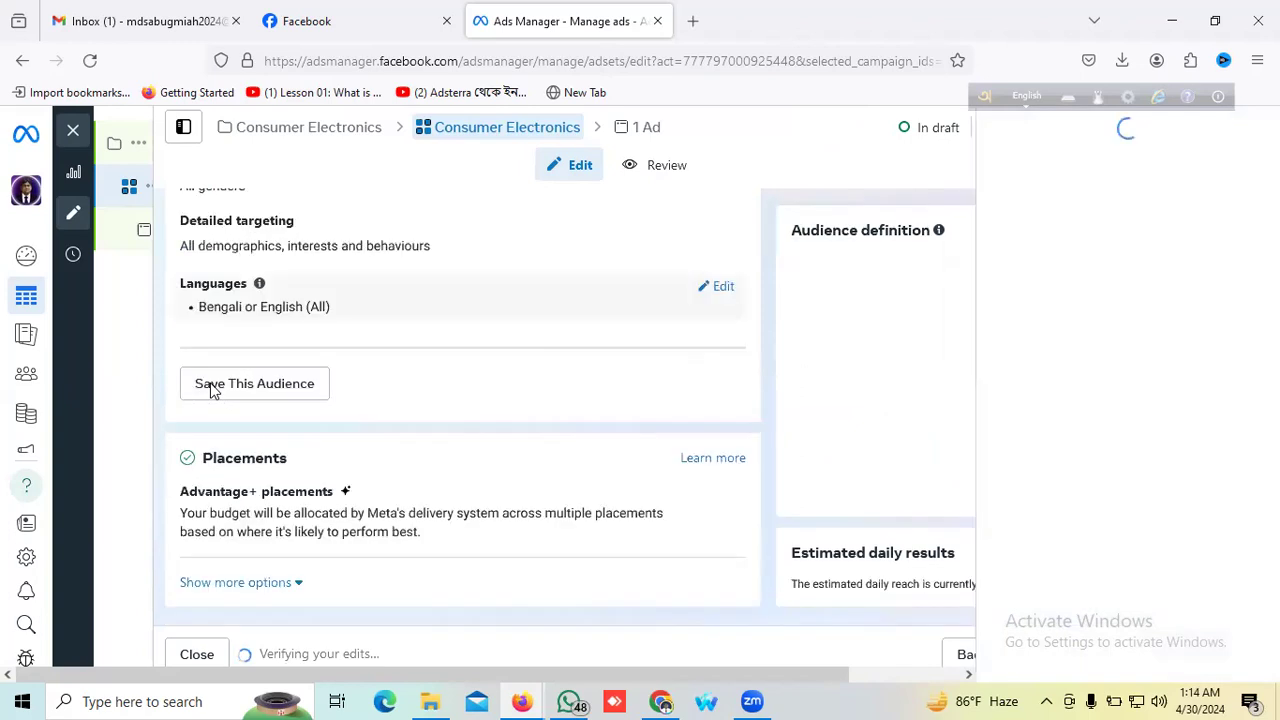
{"action": "left_click", "coordinate": [238, 390]}
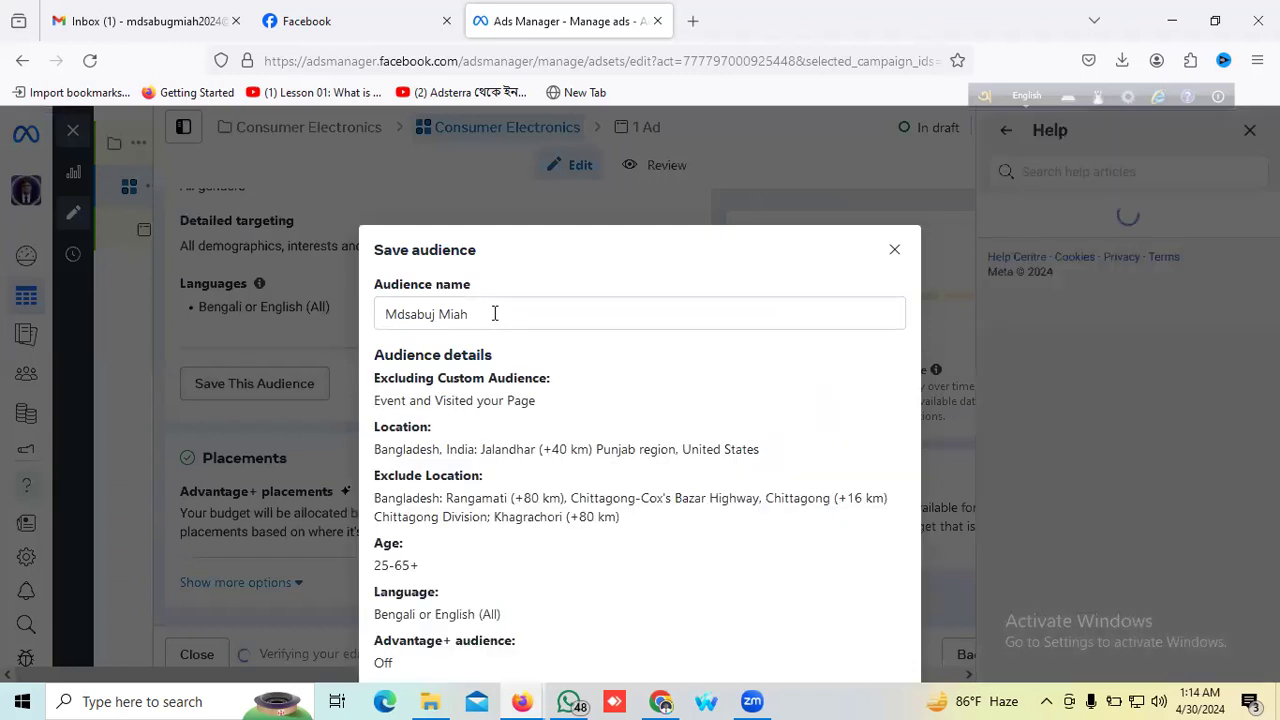
{"action": "left_click", "coordinate": [377, 310]}
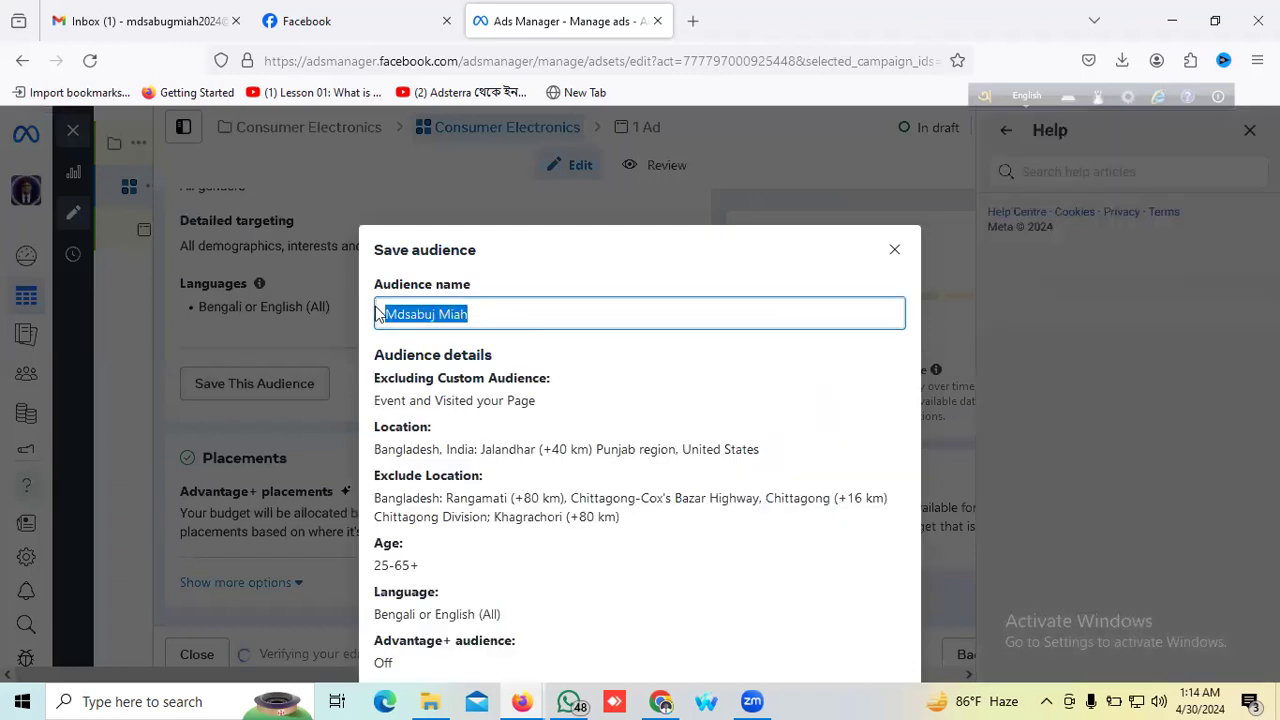
{"action": "key", "text": "BackSpace"}
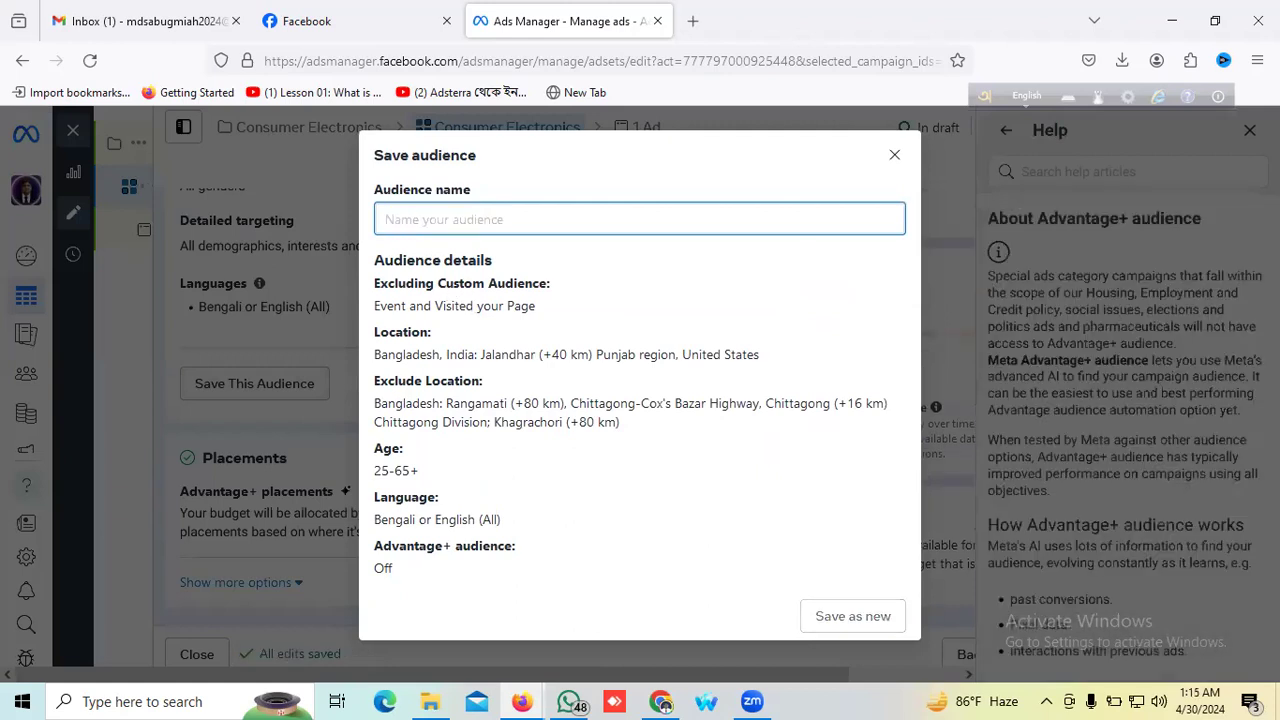
{"action": "type", "text": "C"}
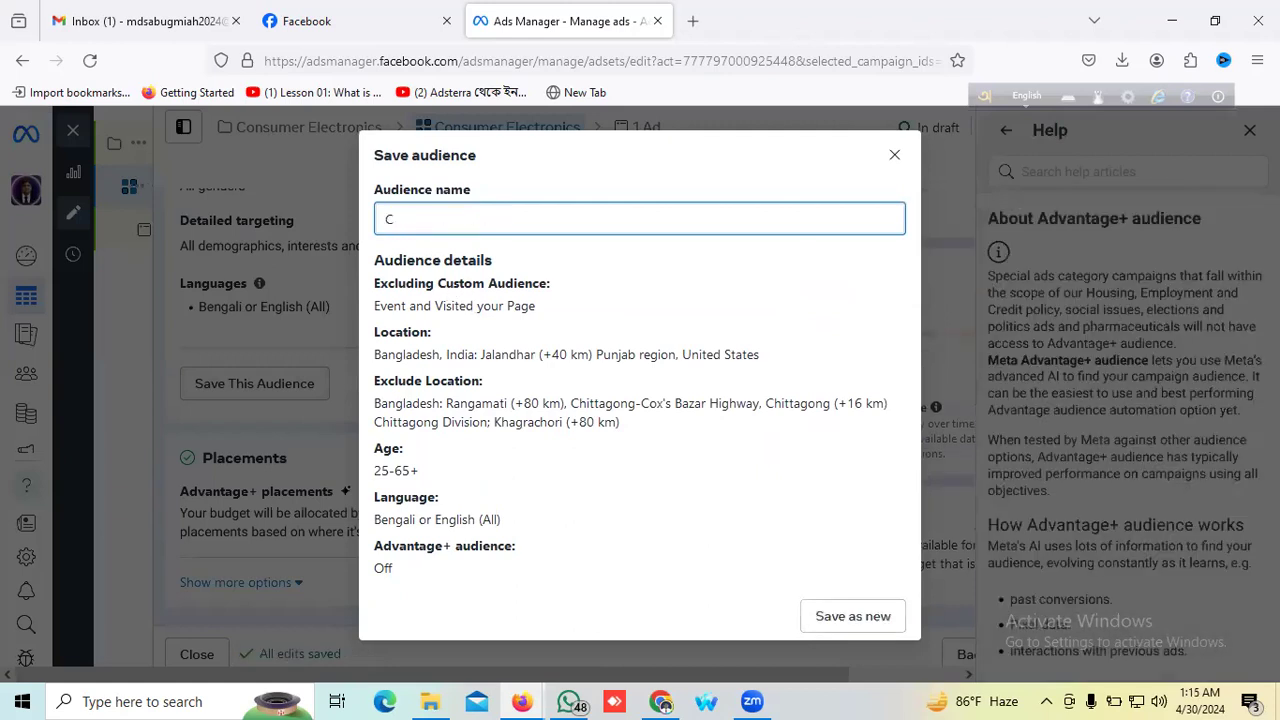
{"action": "type", "text": "onsumr"}
{"action": "type", "text": "Electronice"}
{"action": "left_click", "coordinate": [849, 616]}
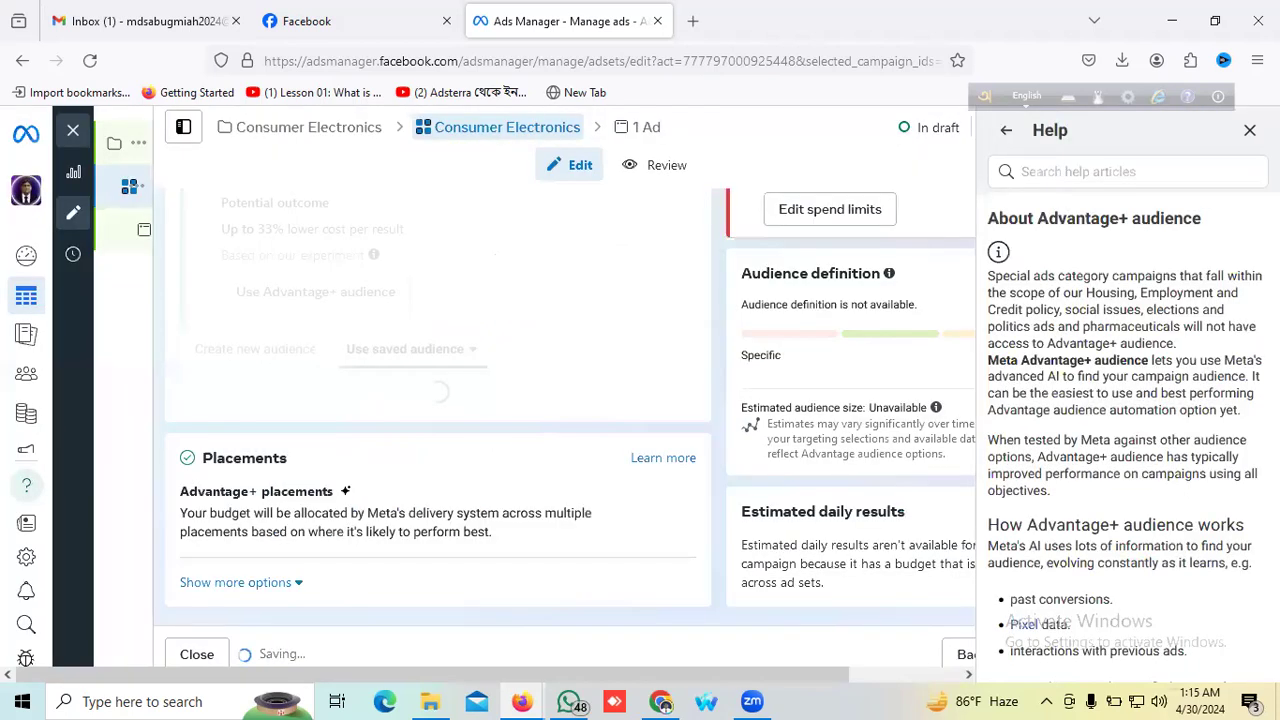
Step: Close the help panel and dismiss the spend-limit and Advantage detailed targeting notices in the ad set
{"action": "left_click", "coordinate": [1251, 133]}
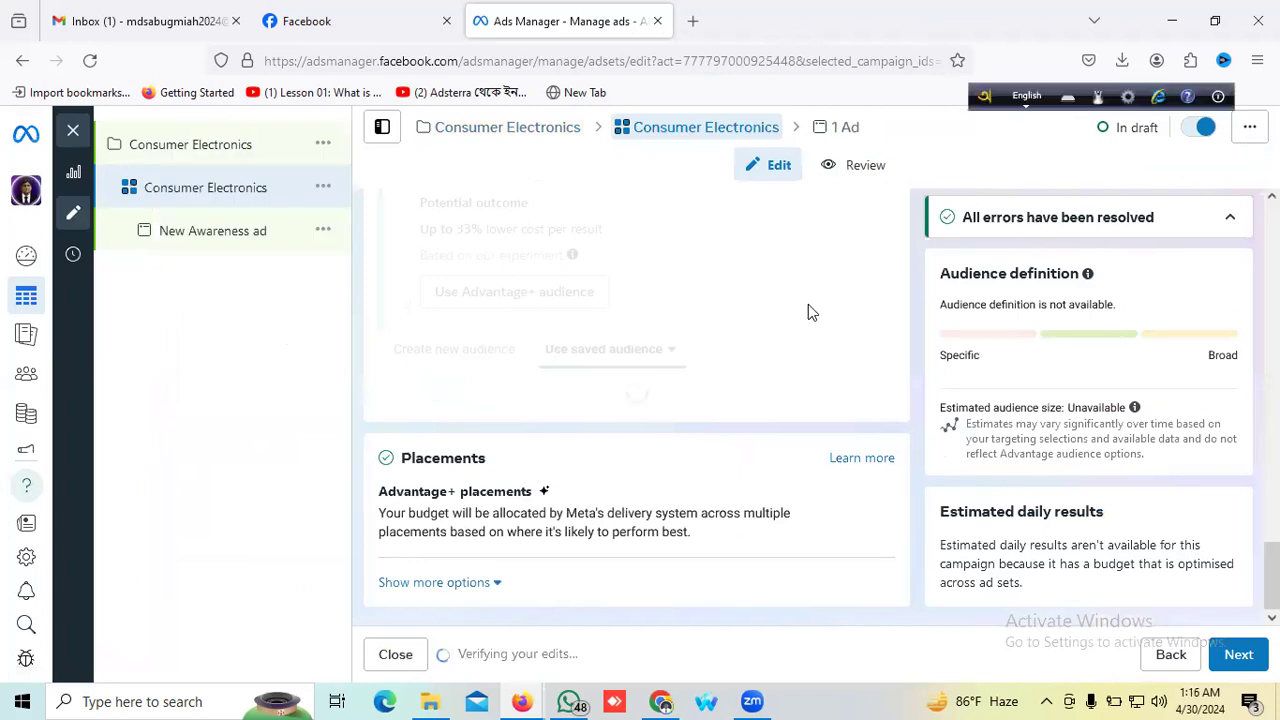
{"action": "scroll", "coordinate": [560, 498], "scroll_direction": "up", "scroll_amount": 2}
{"action": "scroll", "coordinate": [597, 400], "scroll_direction": "up", "scroll_amount": 2}
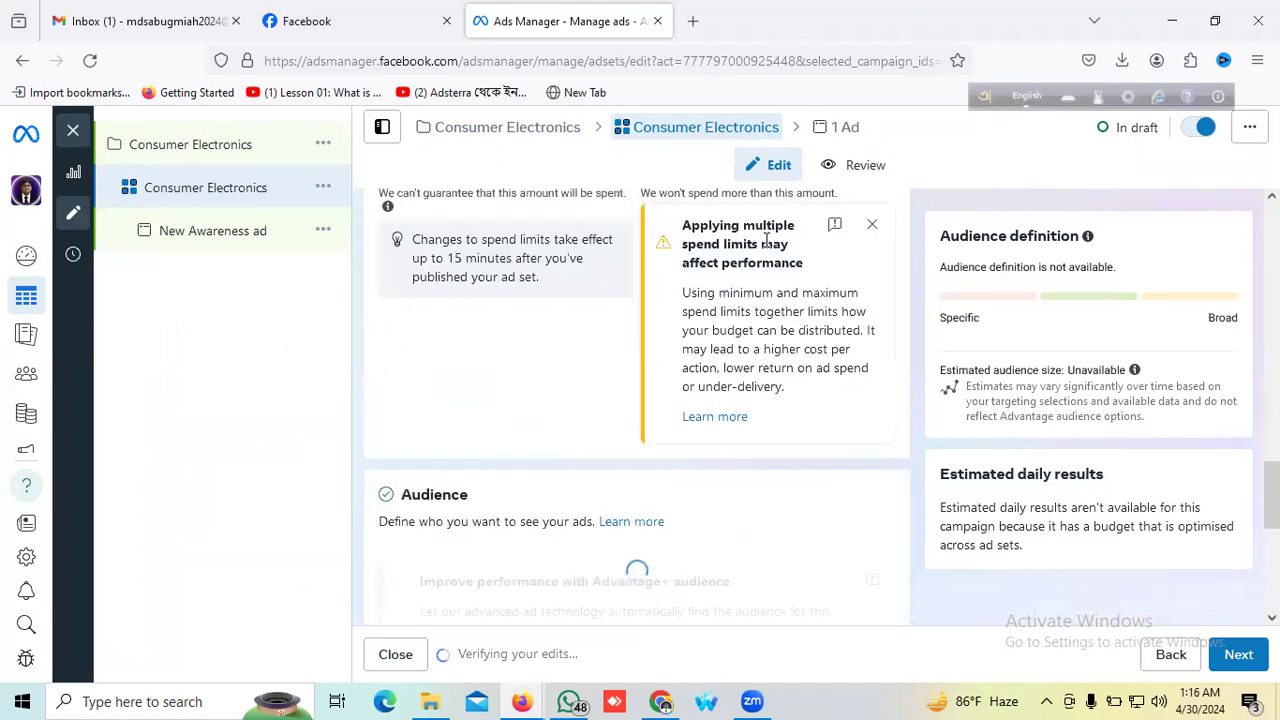
{"action": "left_click", "coordinate": [873, 228]}
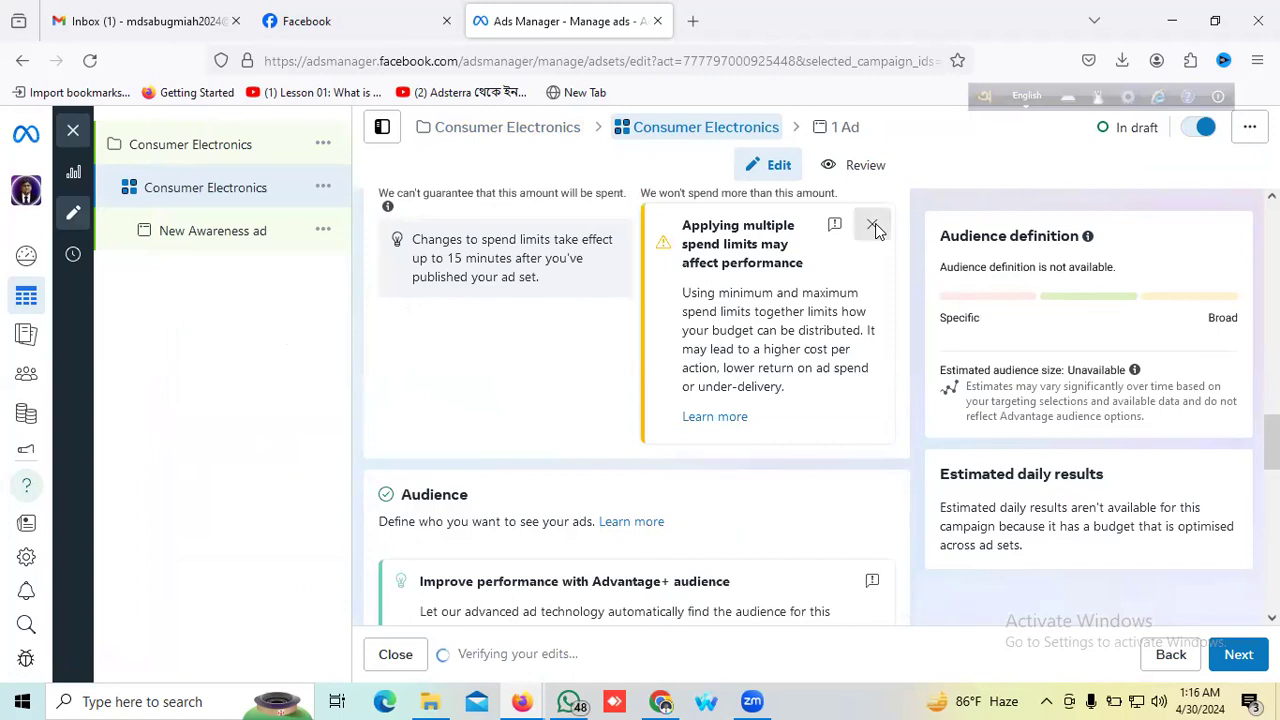
{"action": "scroll", "coordinate": [572, 390], "scroll_direction": "down", "scroll_amount": 2}
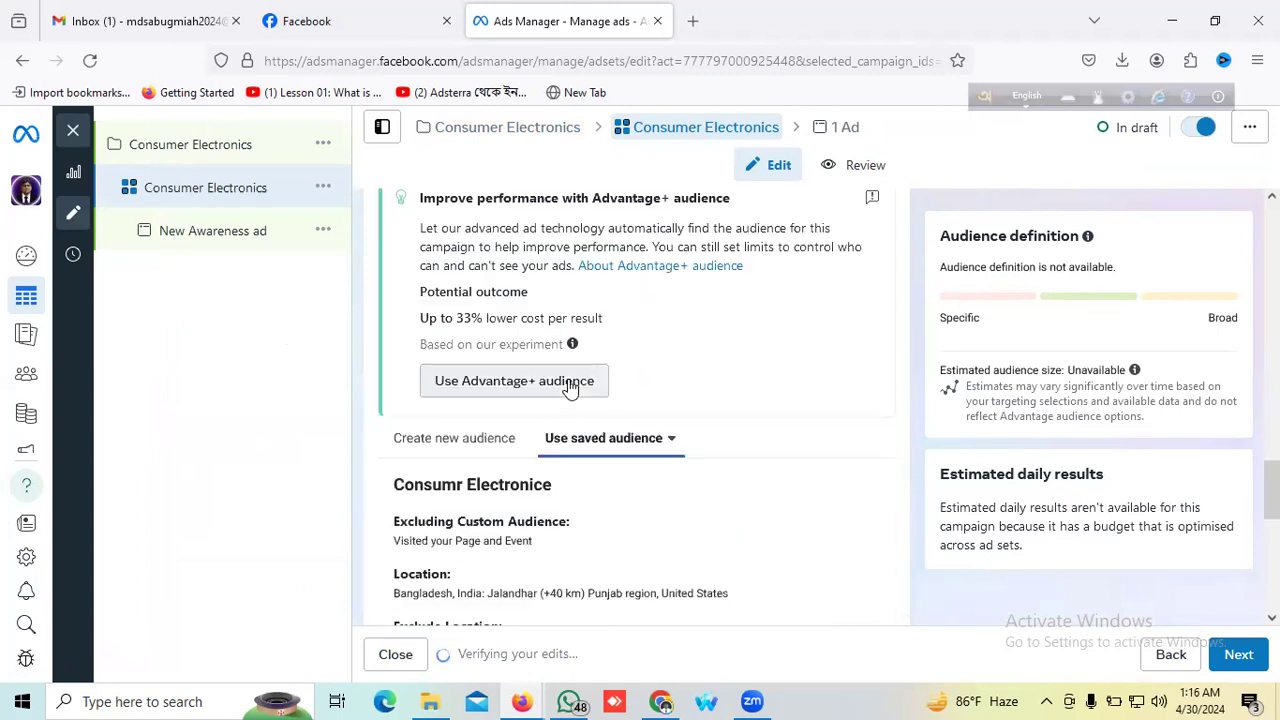
{"action": "scroll", "coordinate": [568, 380], "scroll_direction": "down", "scroll_amount": 3}
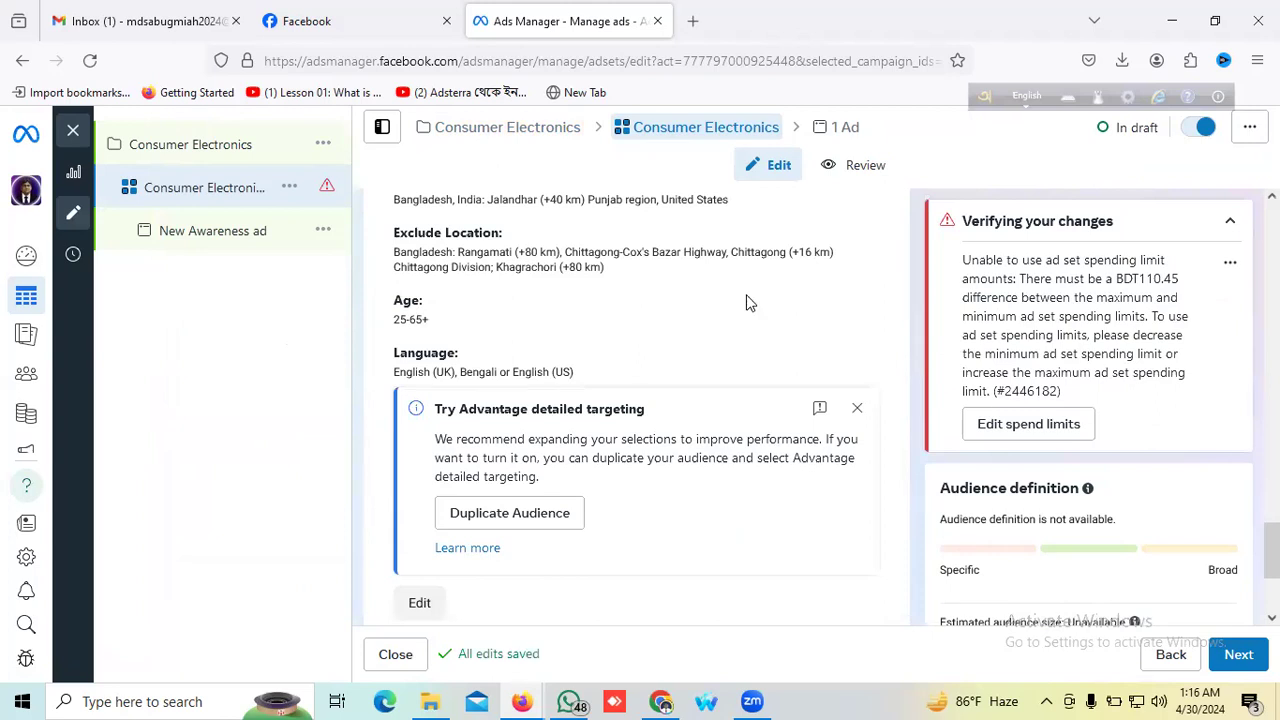
{"action": "left_click", "coordinate": [857, 410]}
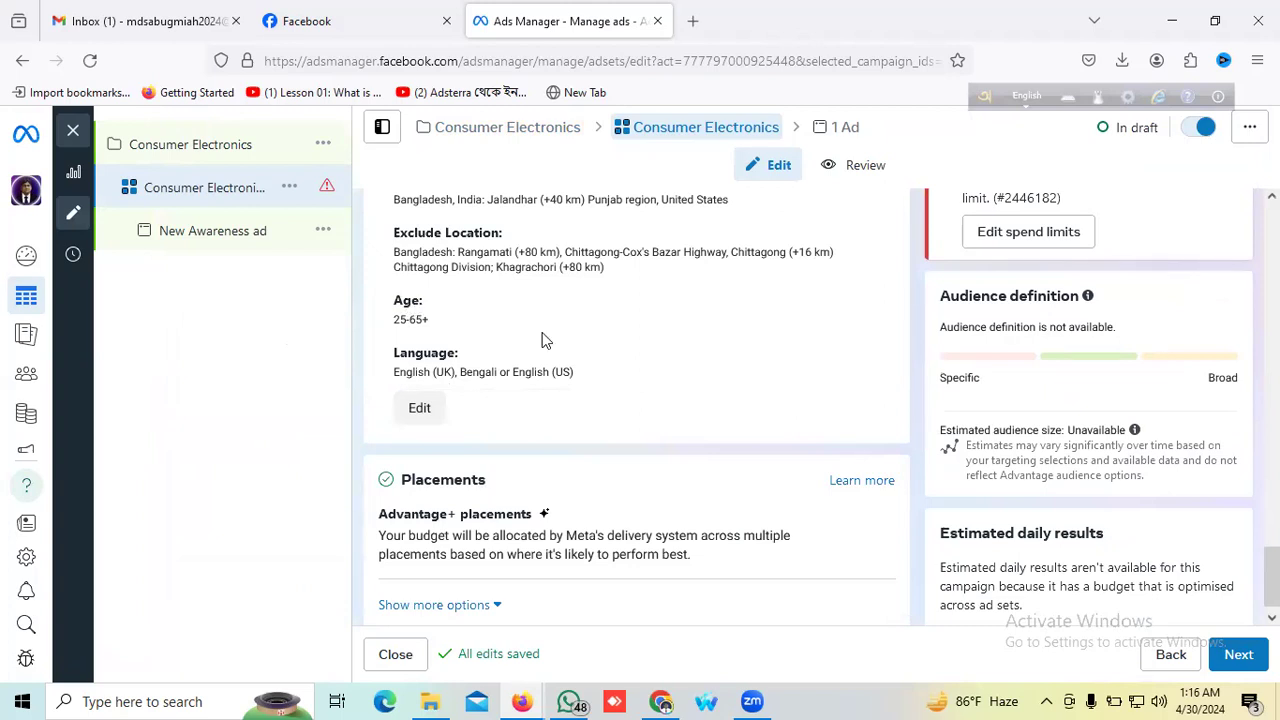
Step: Look up Consumr Electronice among the saved audiences and examine its details
{"action": "scroll", "coordinate": [669, 257], "scroll_direction": "up", "scroll_amount": 2}
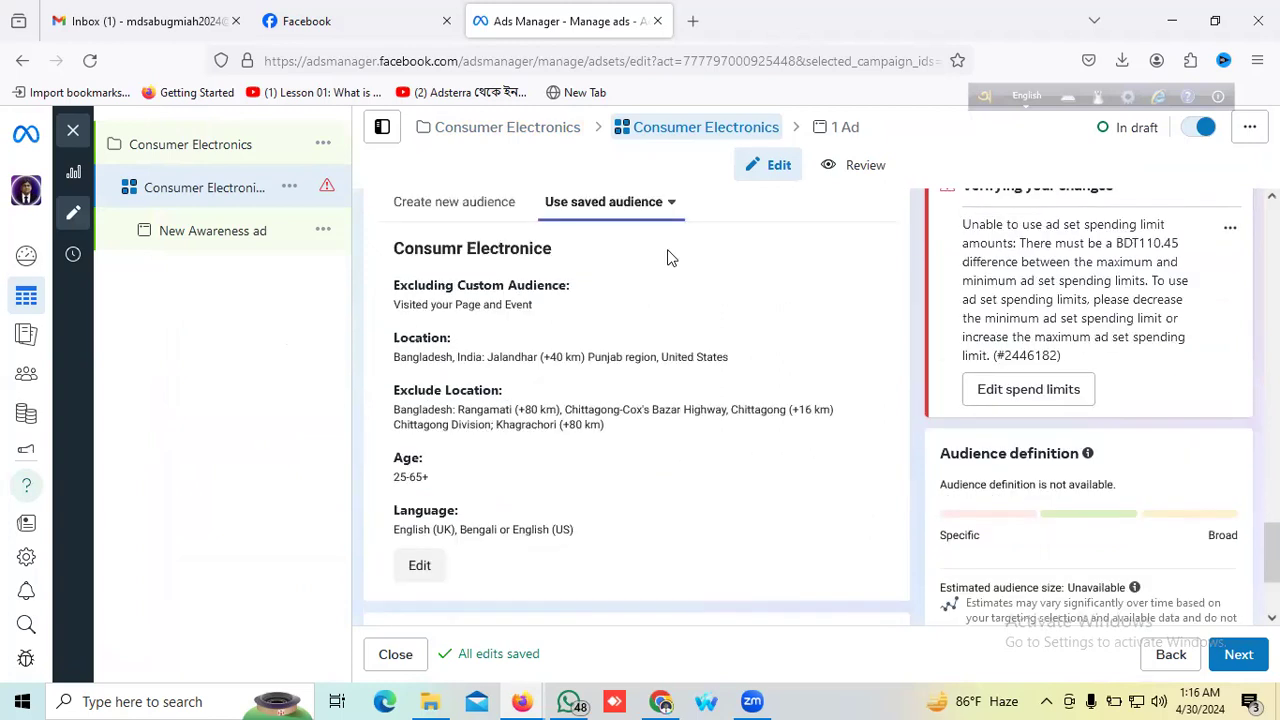
{"action": "scroll", "coordinate": [600, 410], "scroll_direction": "up", "scroll_amount": 2}
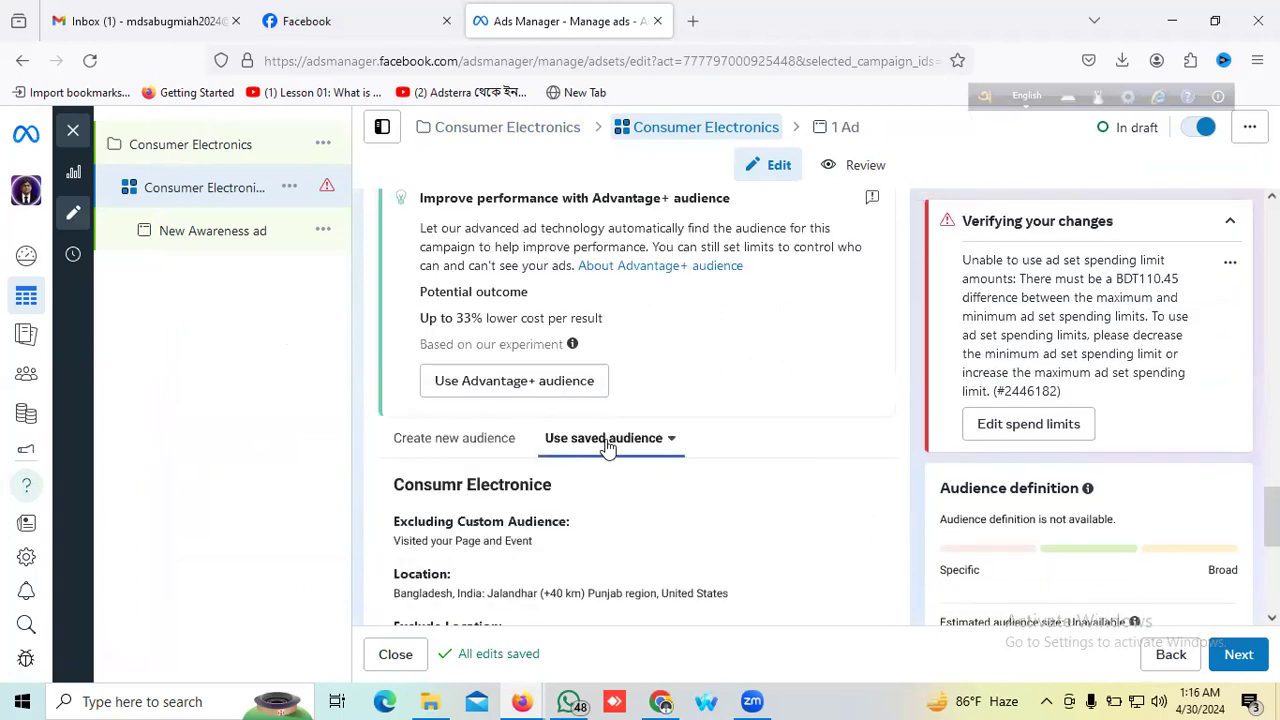
{"action": "left_click", "coordinate": [671, 442]}
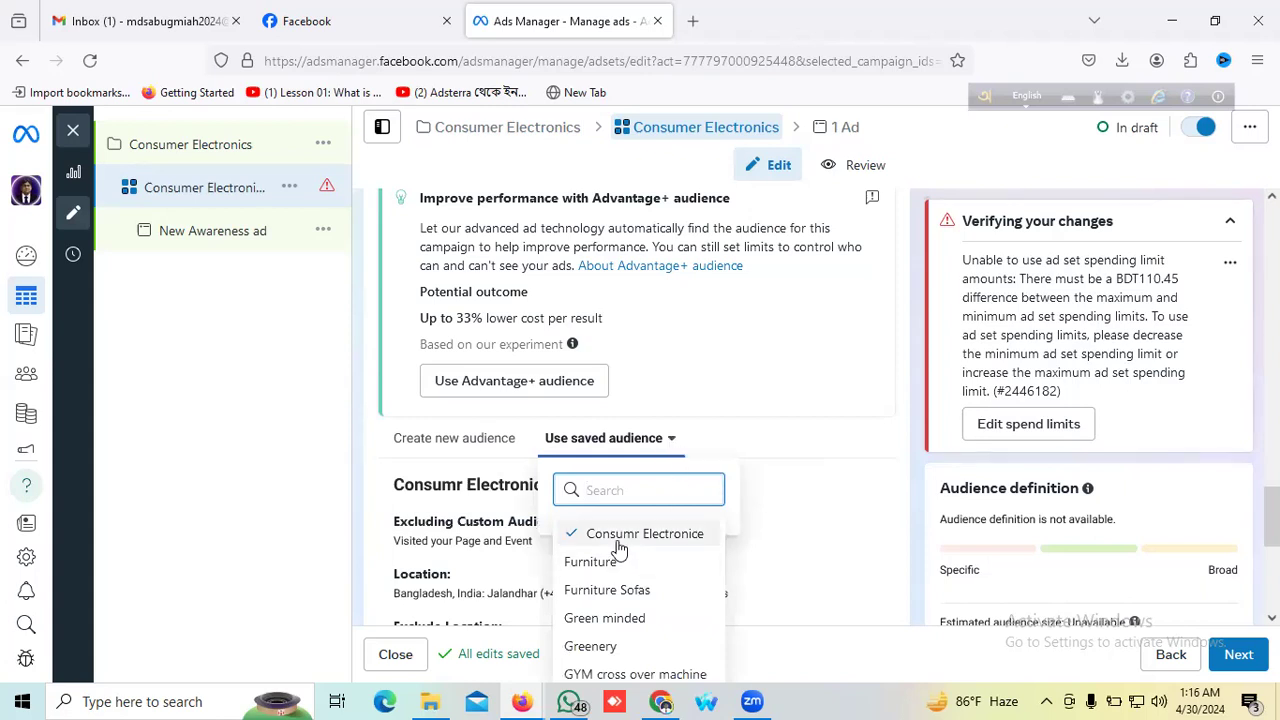
{"action": "mouse_move", "coordinate": [618, 546]}
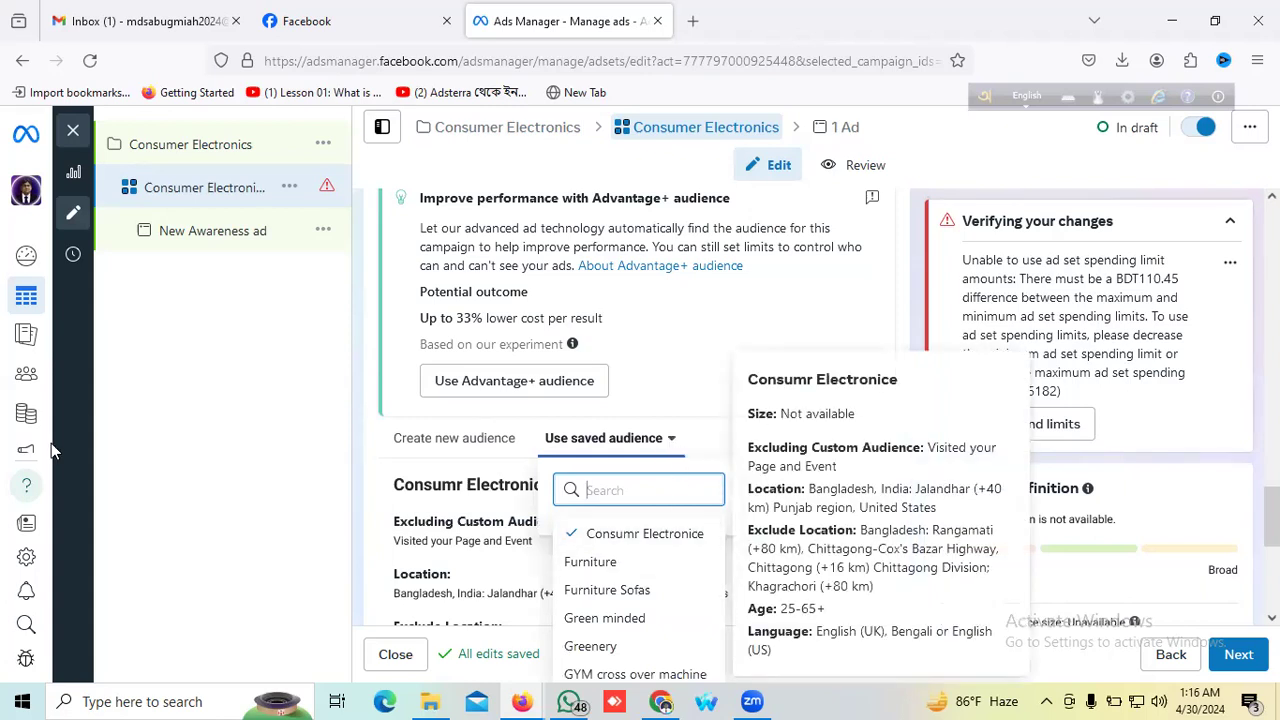
{"action": "left_click", "coordinate": [731, 362]}
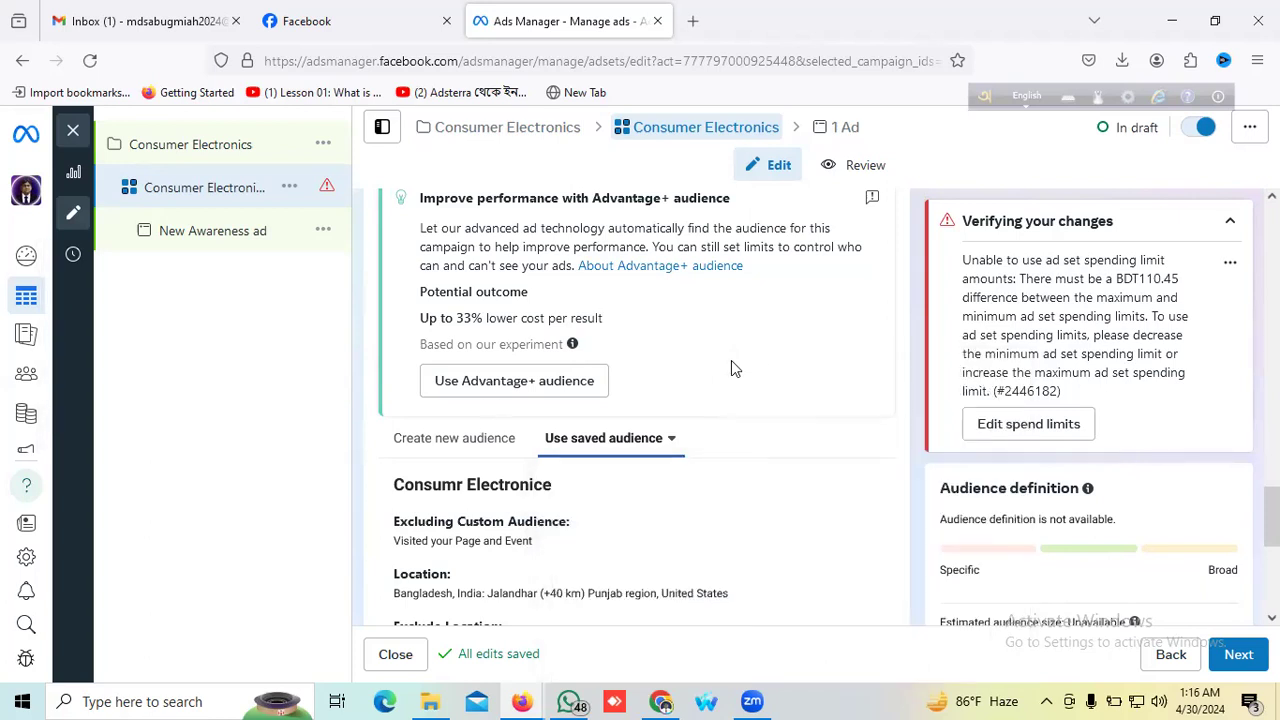
Step: Expand the additional placement options and examine the ad set's brand safety and suitability settings
{"action": "scroll", "coordinate": [568, 363], "scroll_direction": "down", "scroll_amount": 2}
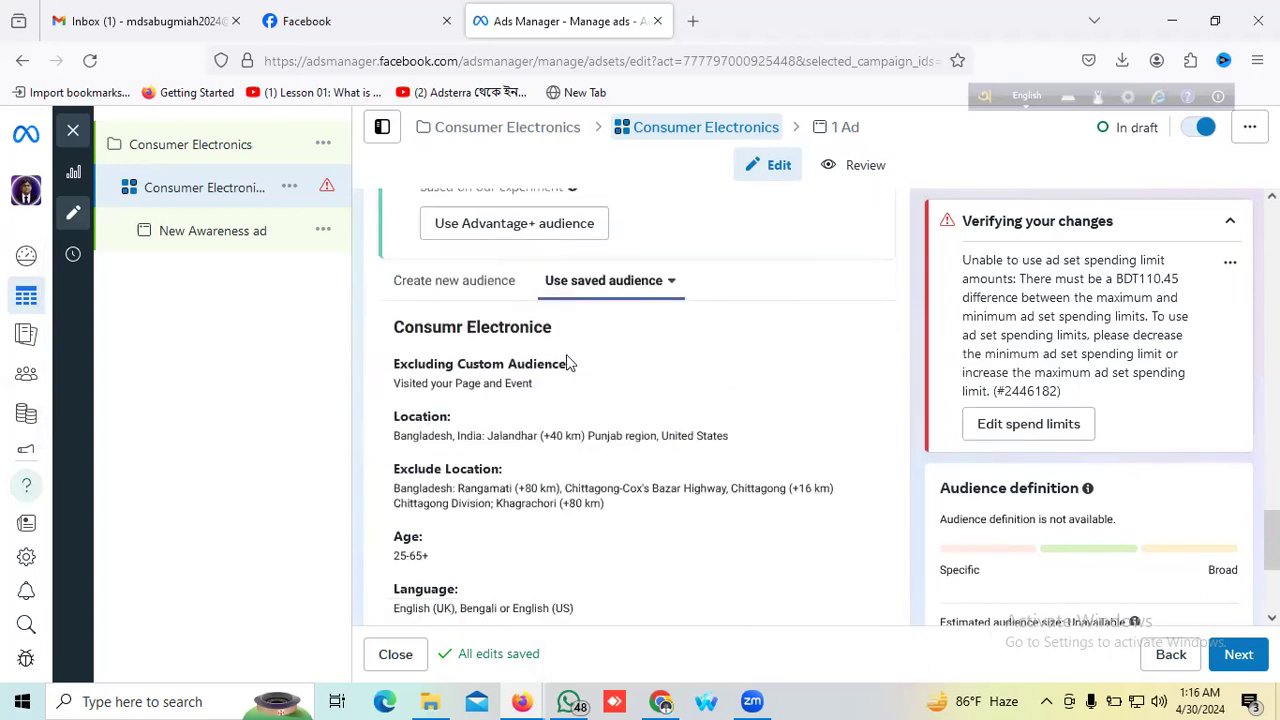
{"action": "scroll", "coordinate": [567, 363], "scroll_direction": "down", "scroll_amount": 1}
{"action": "scroll", "coordinate": [437, 371], "scroll_direction": "down", "scroll_amount": 2}
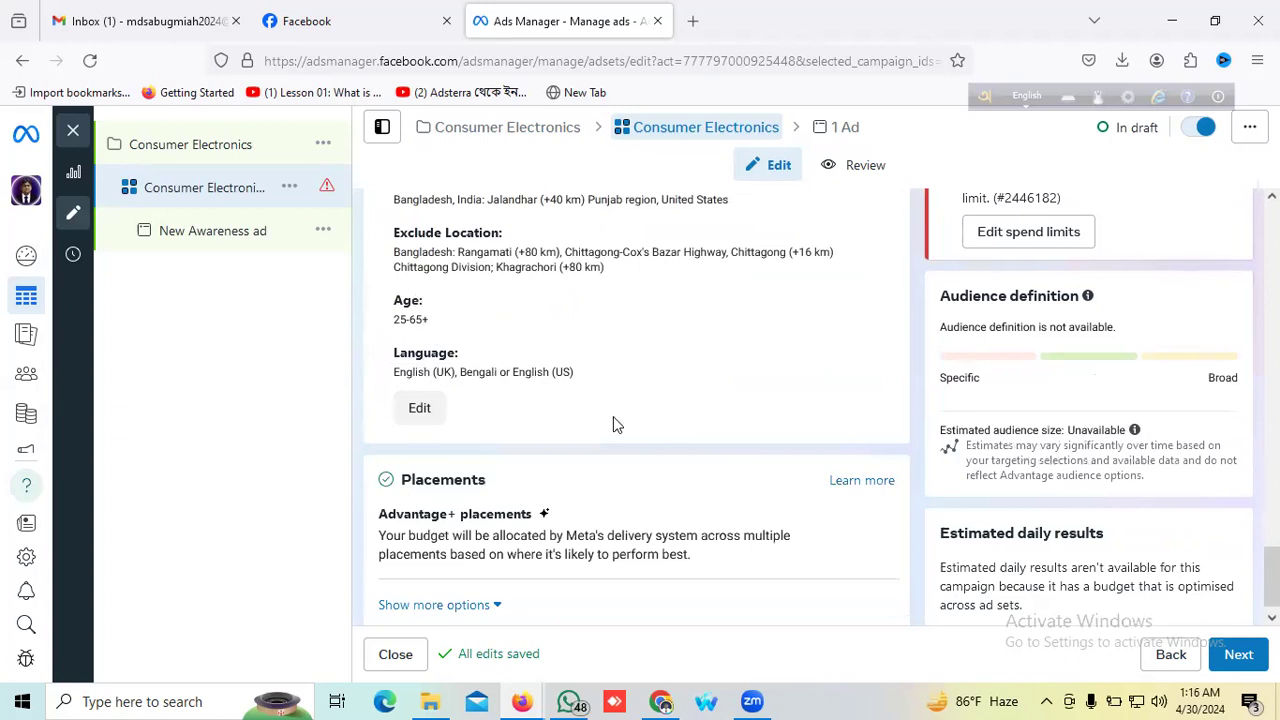
{"action": "scroll", "coordinate": [405, 607], "scroll_direction": "down", "scroll_amount": 1}
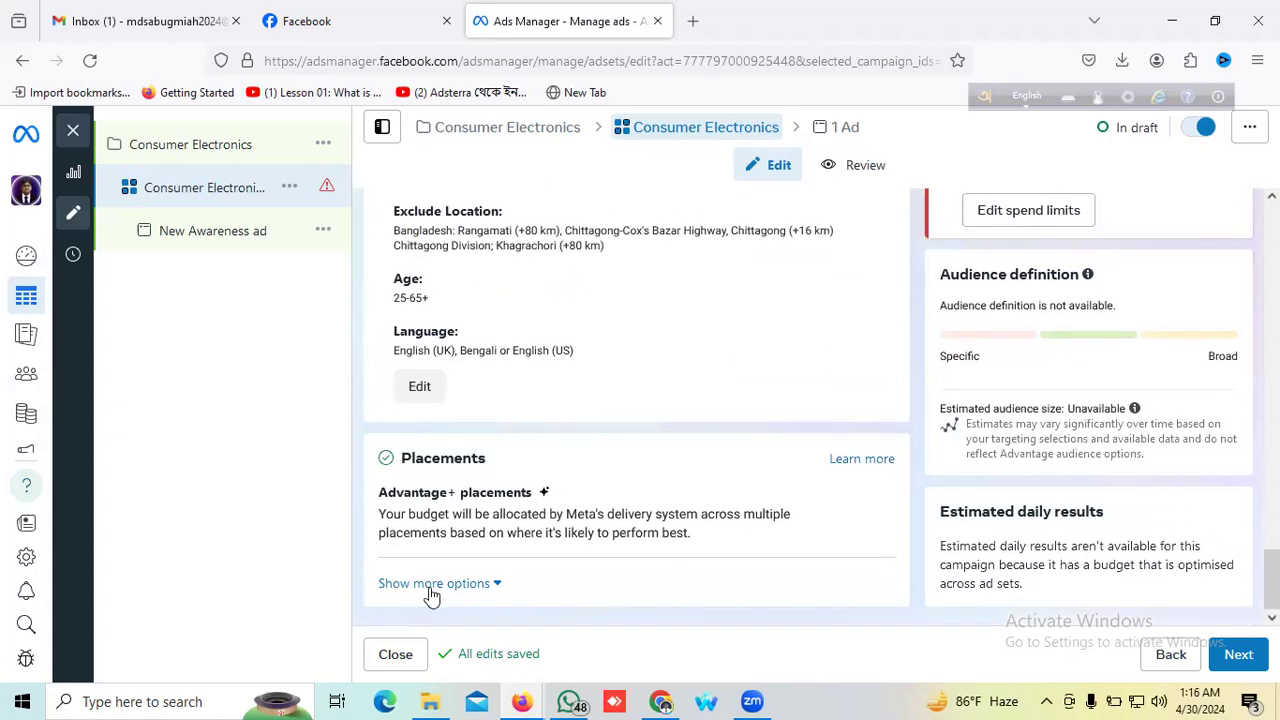
{"action": "left_click", "coordinate": [433, 585]}
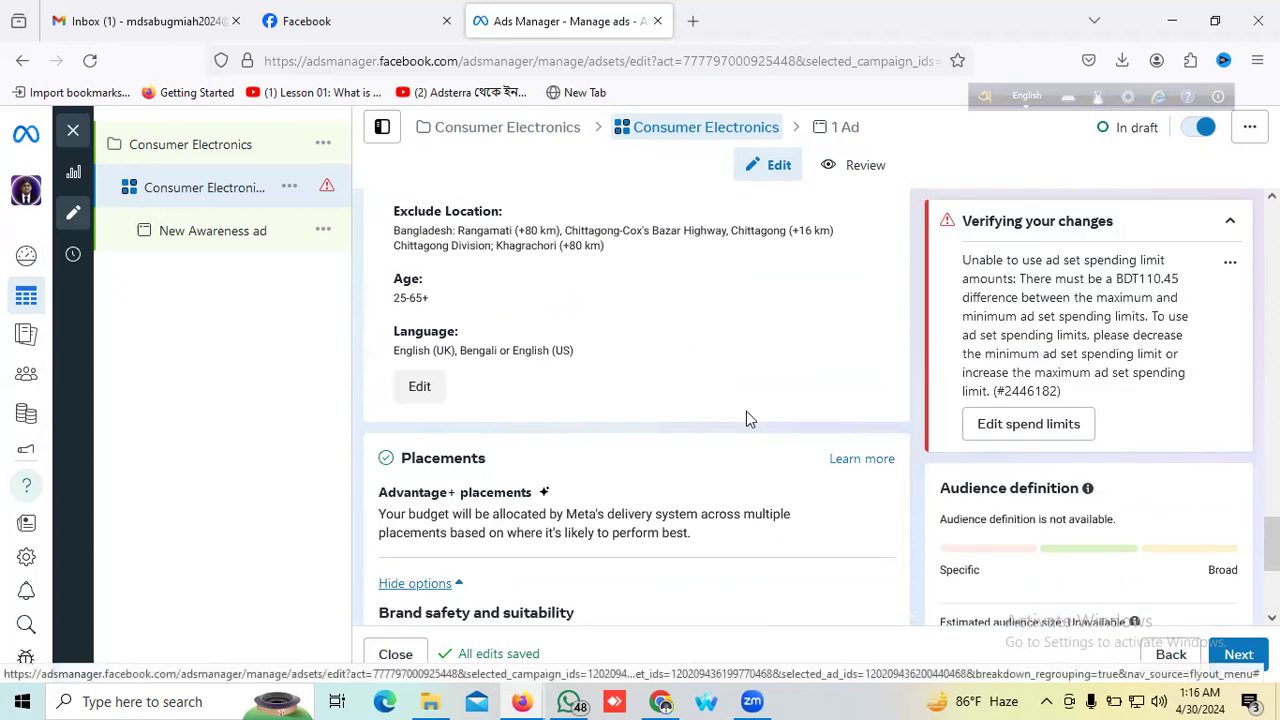
{"action": "scroll", "coordinate": [691, 395], "scroll_direction": "down", "scroll_amount": 2}
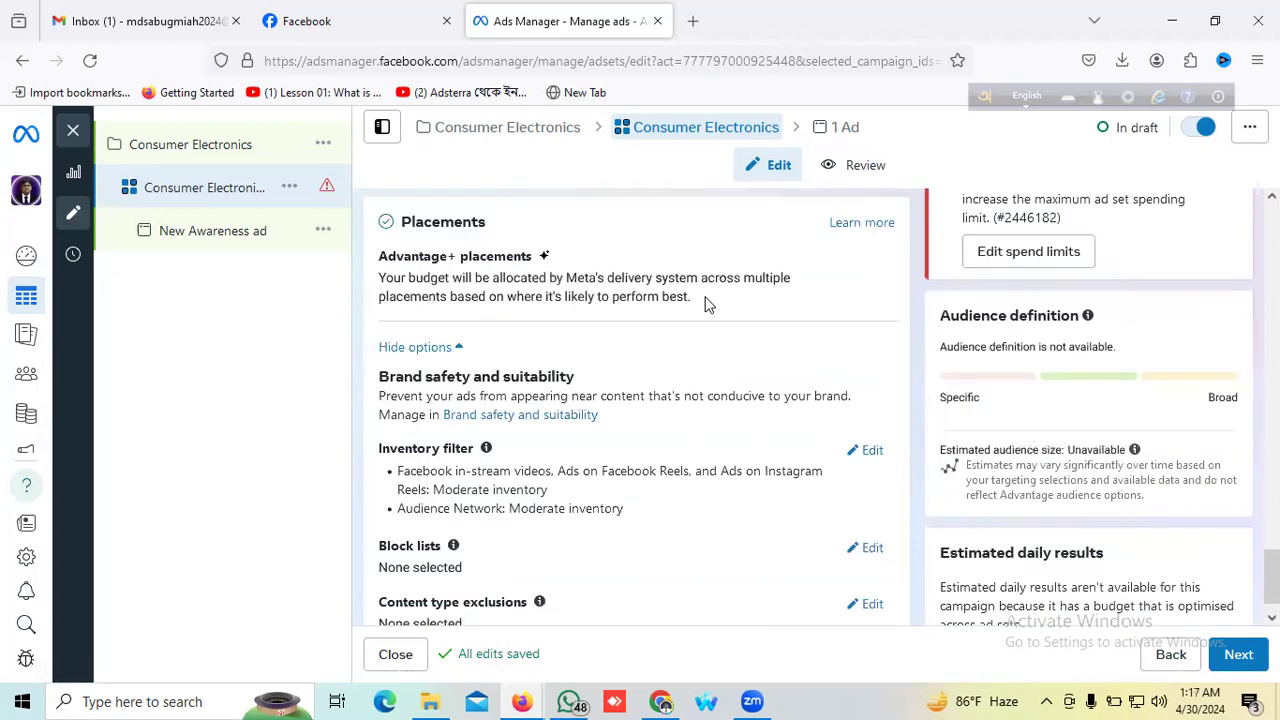
{"action": "scroll", "coordinate": [389, 574], "scroll_direction": "down", "scroll_amount": 1}
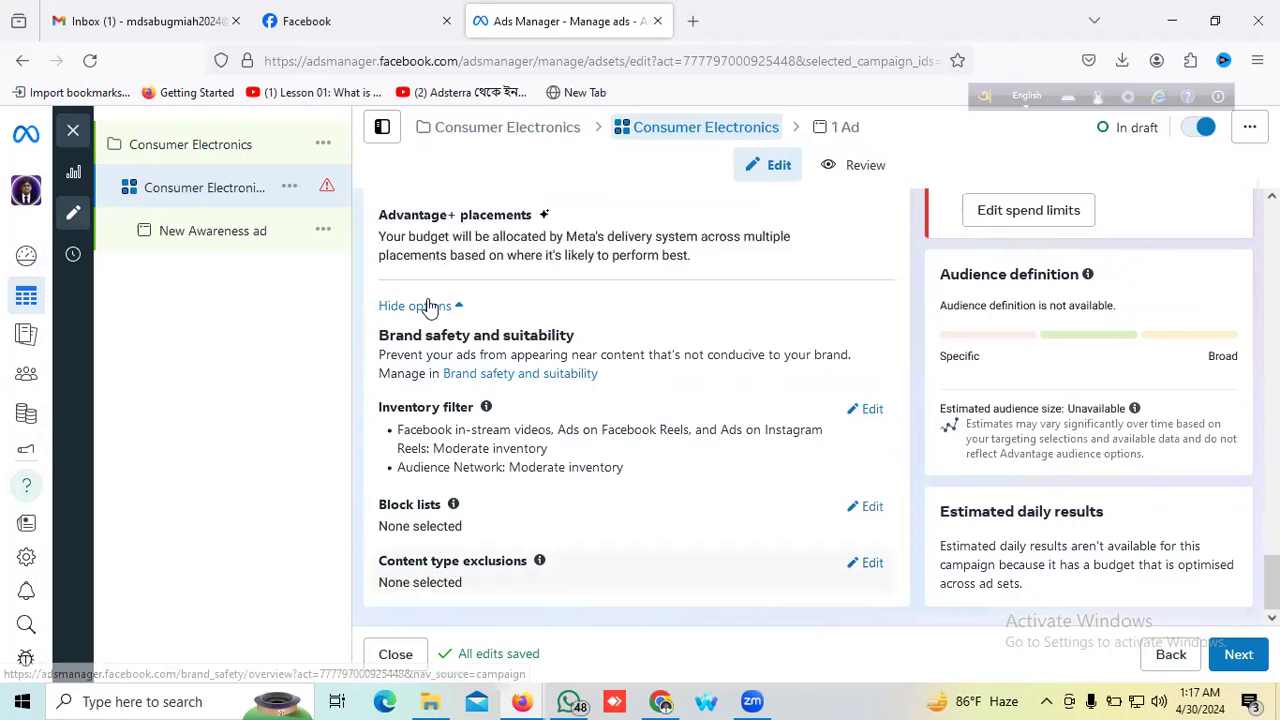
{"action": "scroll", "coordinate": [517, 280], "scroll_direction": "up", "scroll_amount": 2}
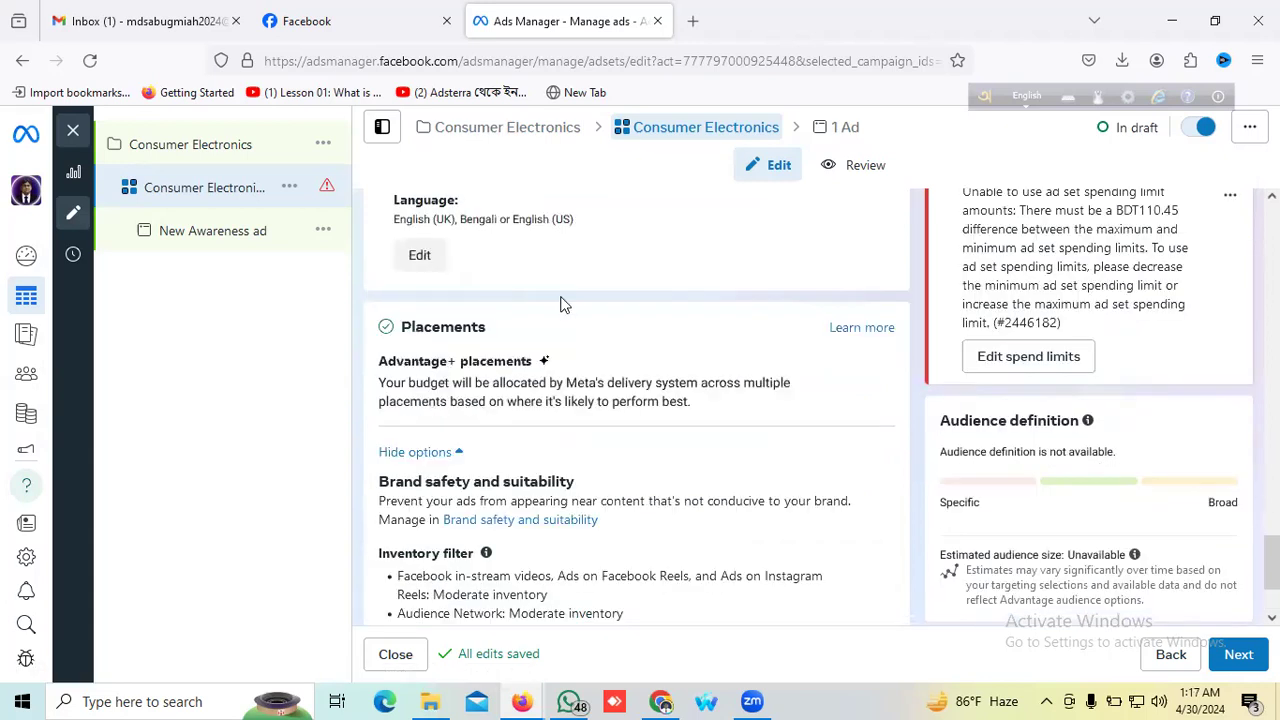
{"action": "scroll", "coordinate": [543, 349], "scroll_direction": "down", "scroll_amount": 2}
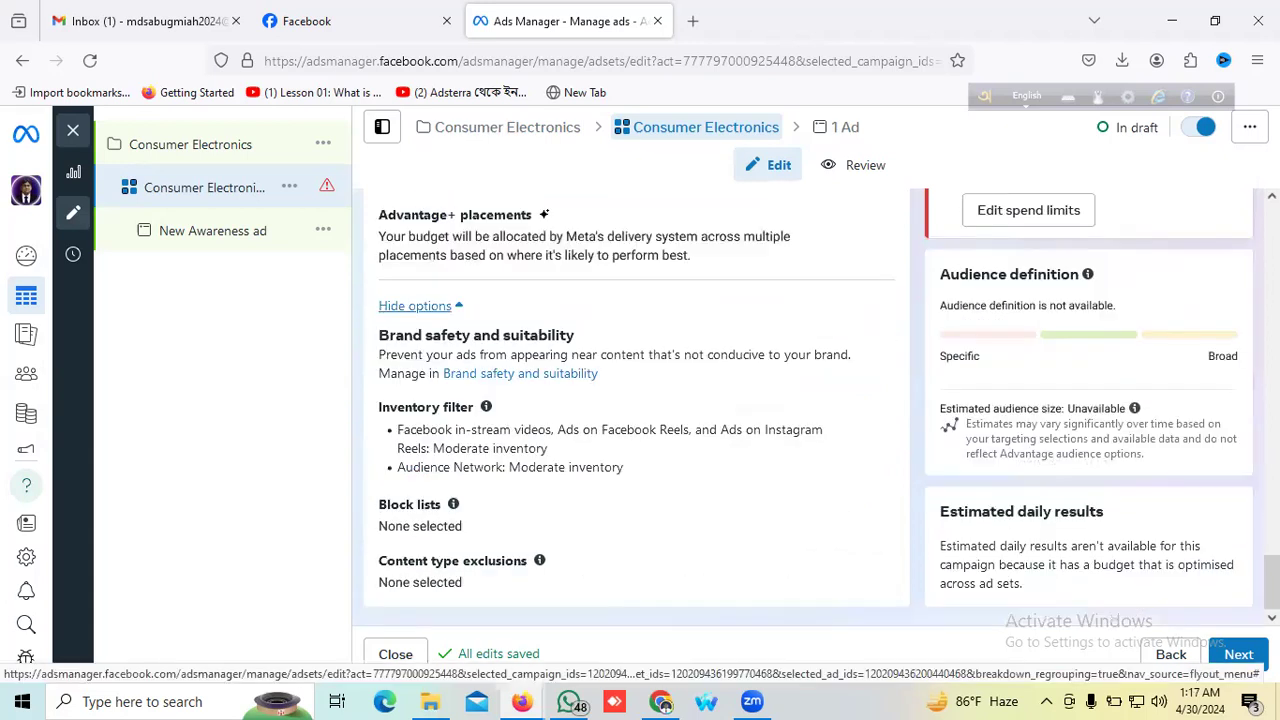
Step: Continue from the ad set to the ad and rename it Consumer Electronics
{"action": "left_click", "coordinate": [1238, 655]}
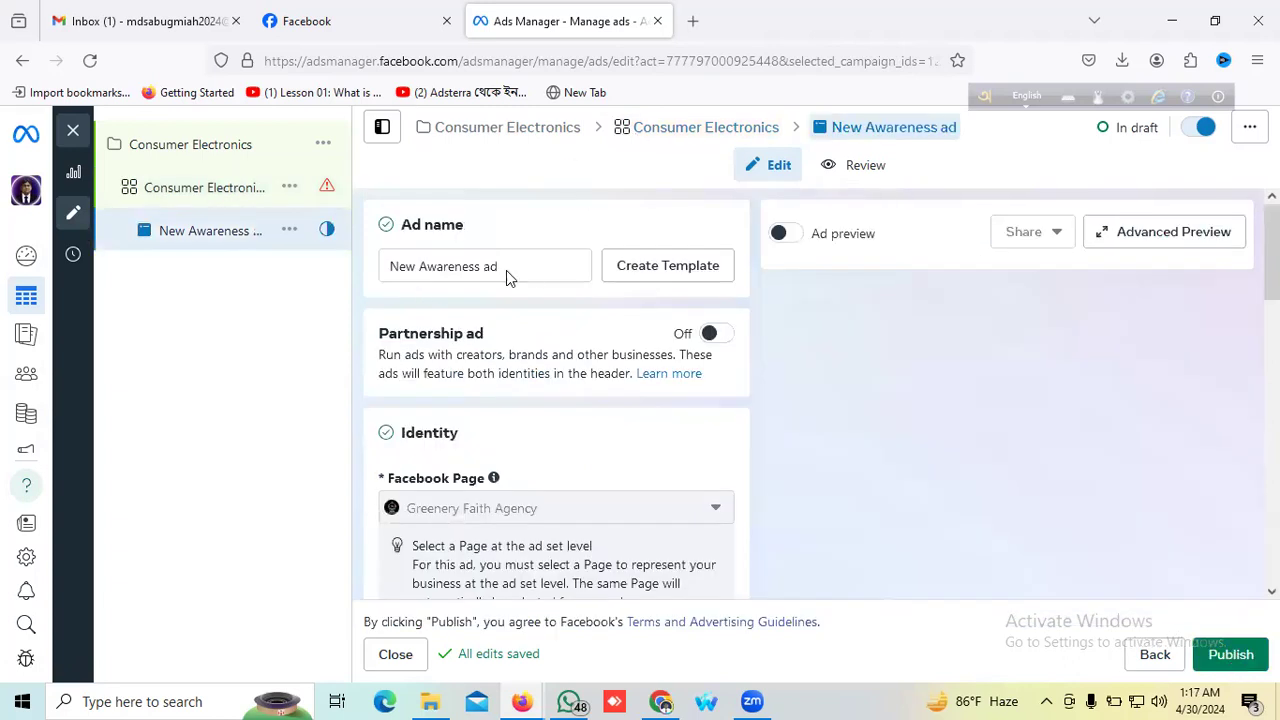
{"action": "triple_click", "coordinate": [408, 270]}
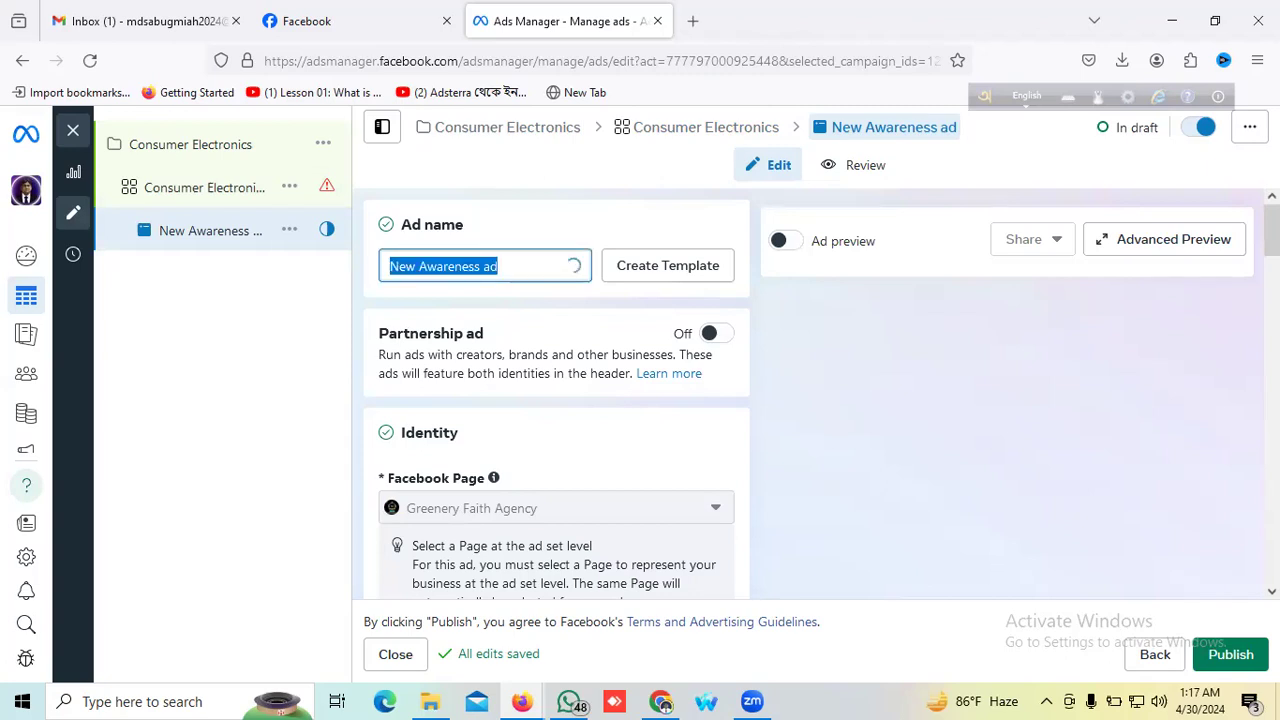
{"action": "key", "text": "BackSpace"}
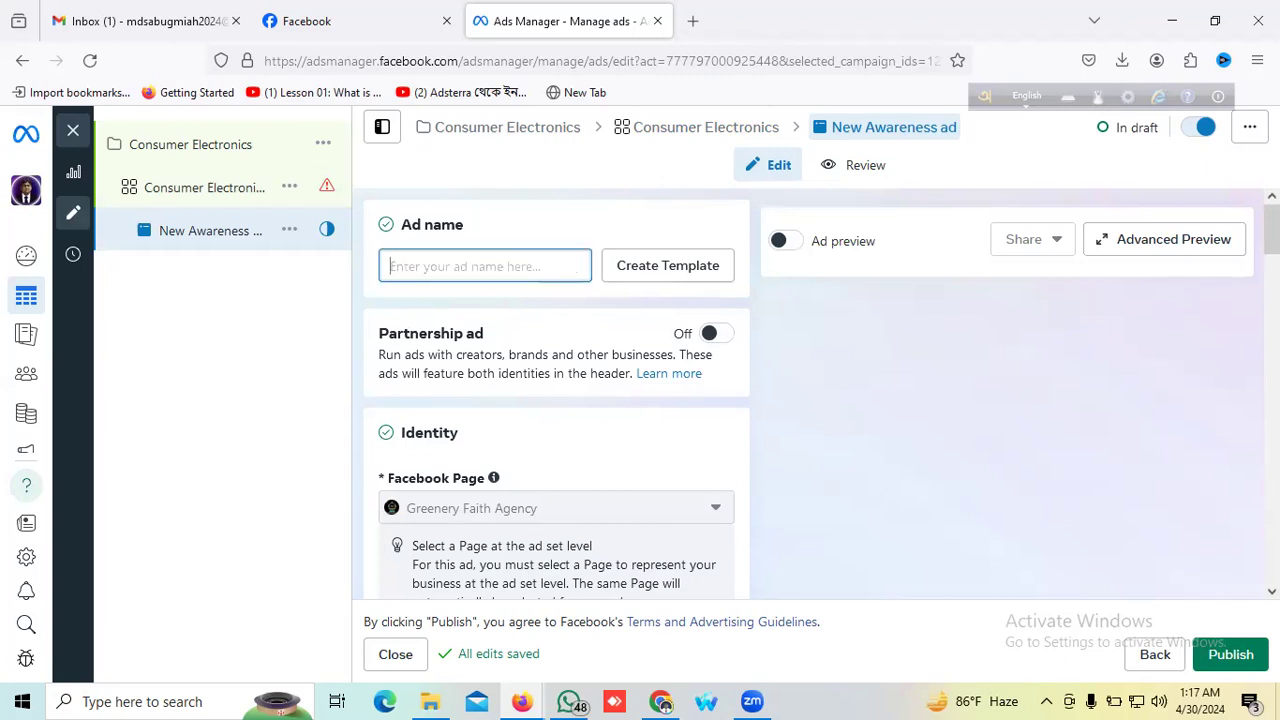
{"action": "type", "text": "Con"}
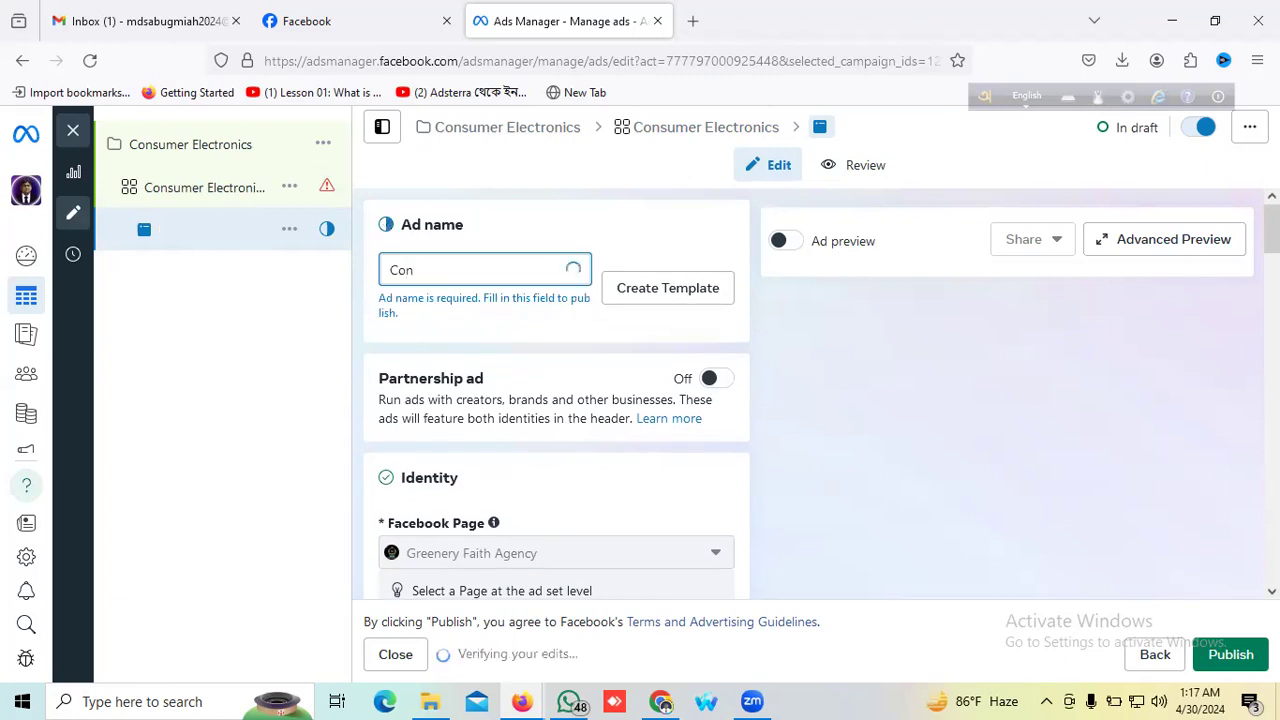
{"action": "type", "text": "su"}
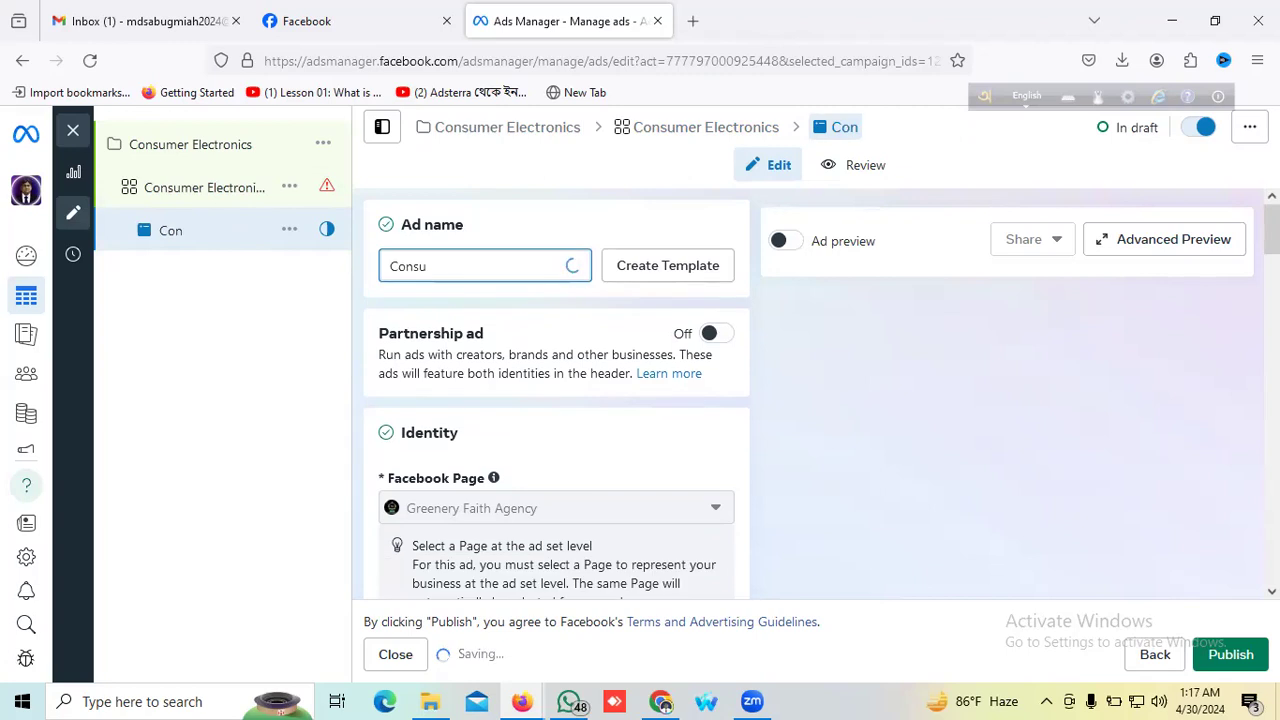
{"action": "type", "text": "mer El"}
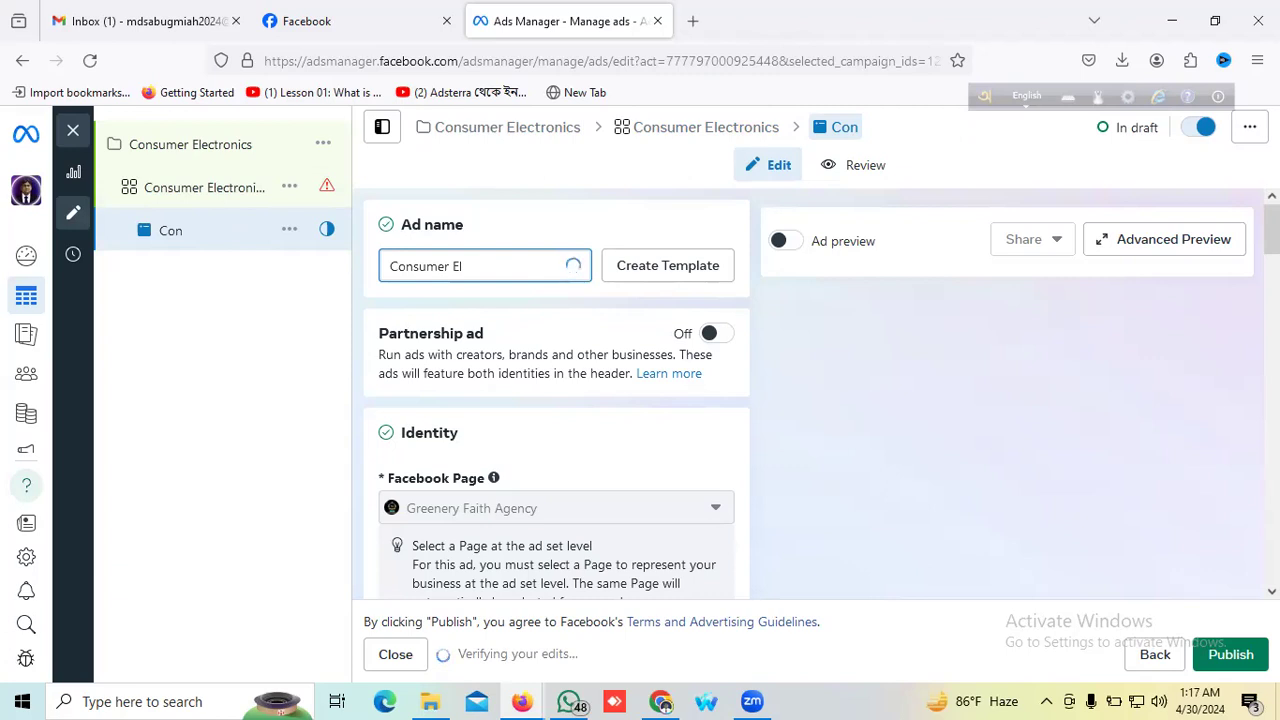
{"action": "type", "text": "ectro"}
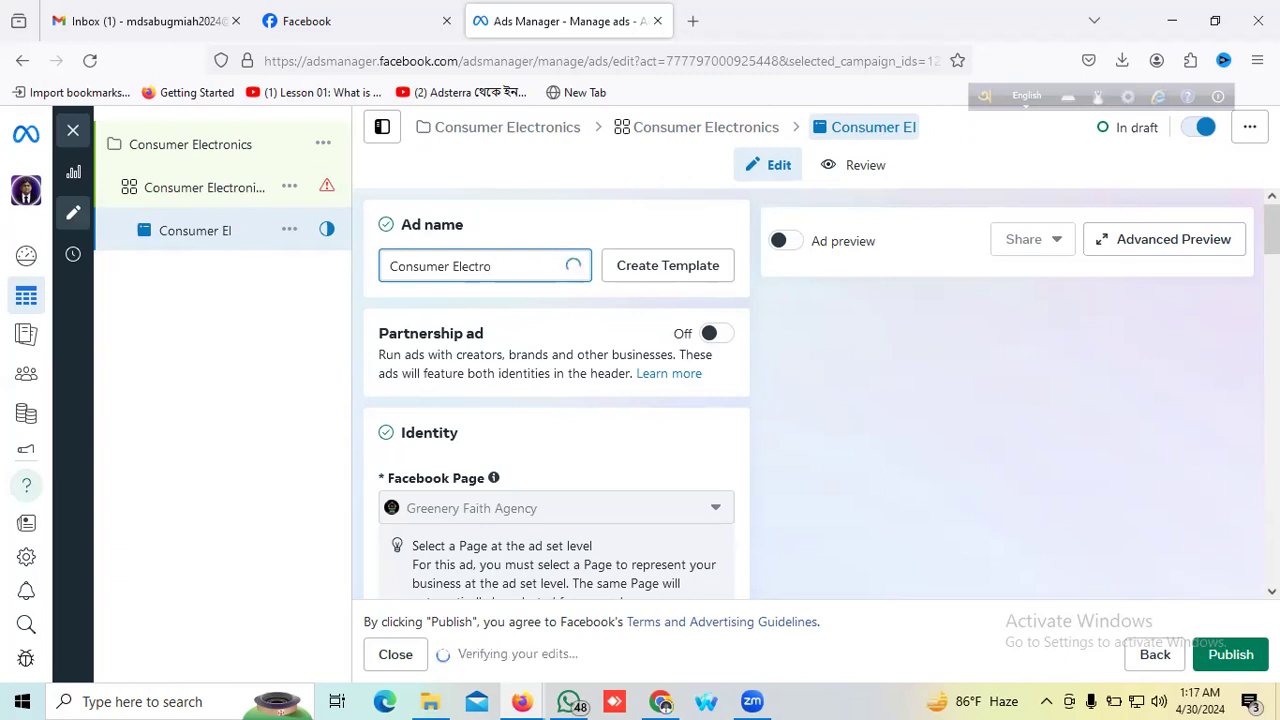
{"action": "type", "text": "ni"}
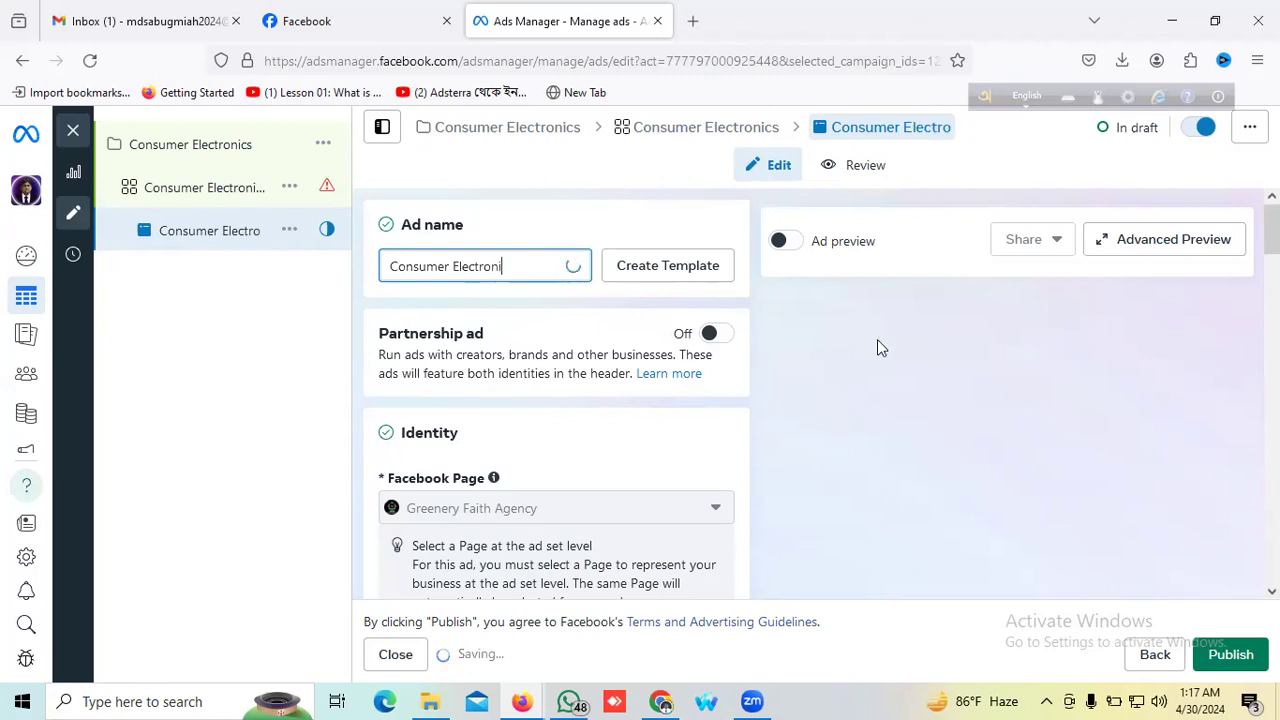
{"action": "type", "text": "cs"}
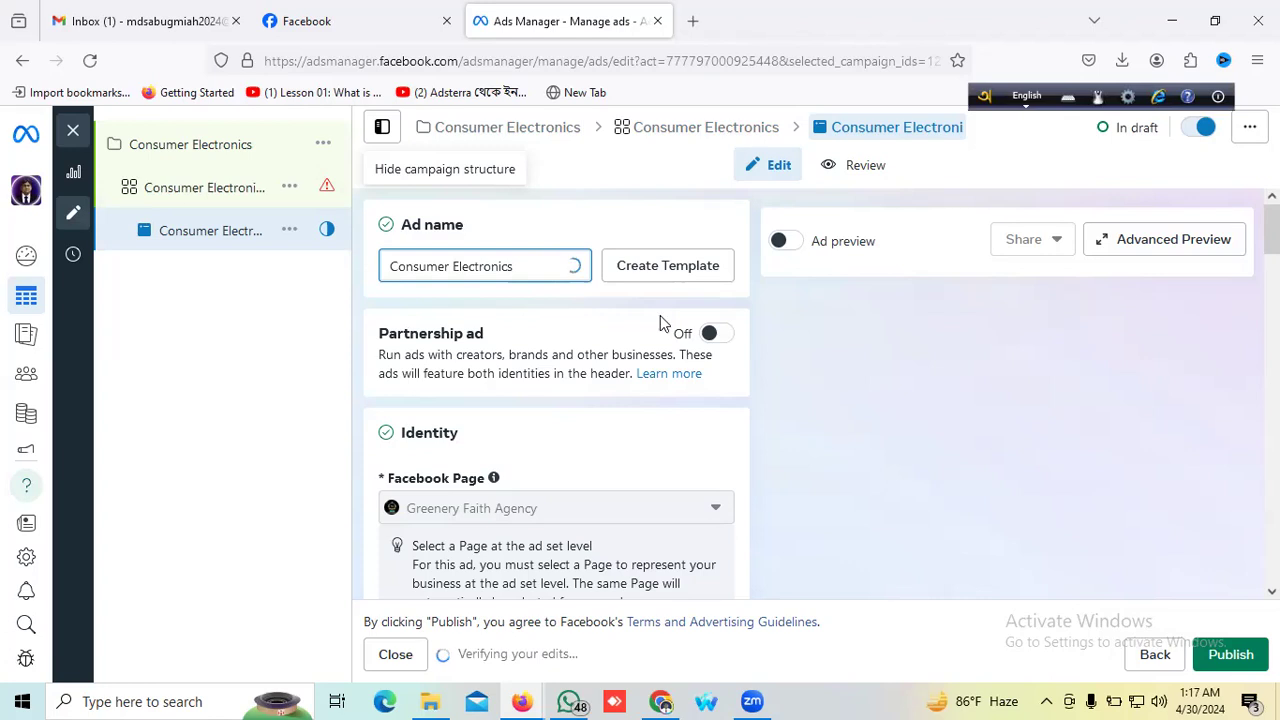
Step: Check the ad's identity settings and setup choices, keeping Create Ad with the Single image or video format
{"action": "scroll", "coordinate": [660, 318], "scroll_direction": "down", "scroll_amount": 1}
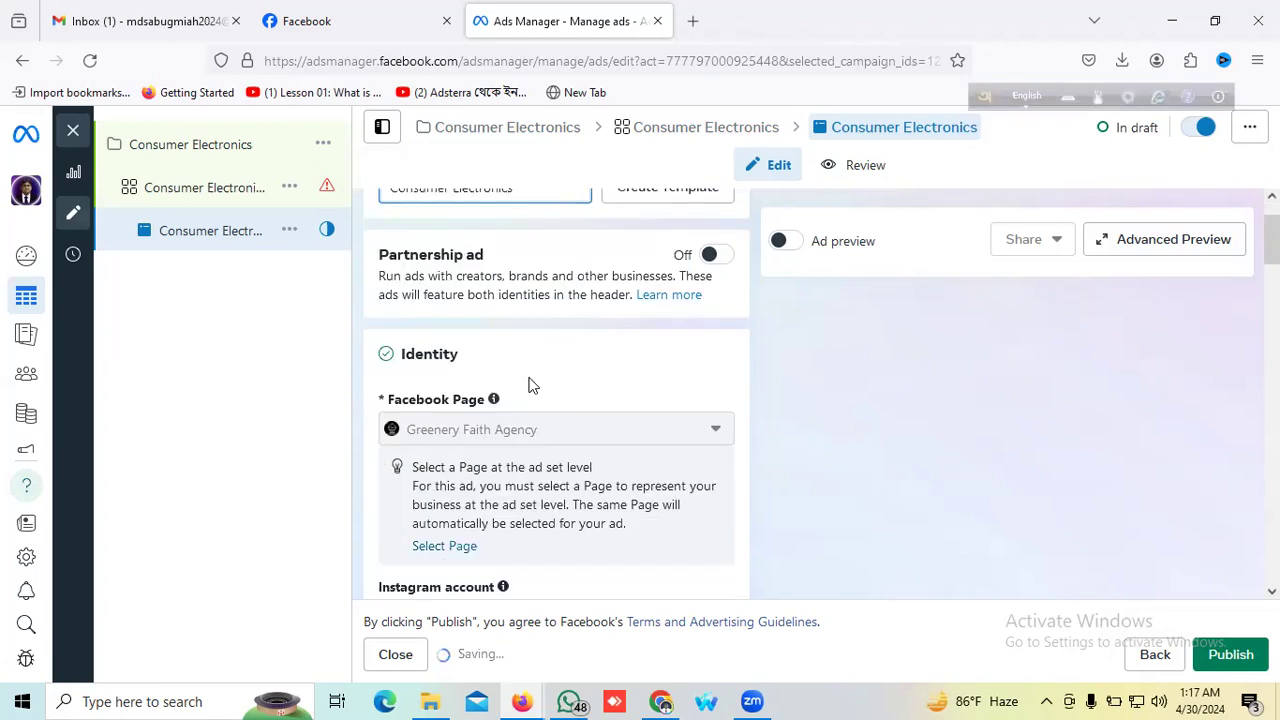
{"action": "scroll", "coordinate": [424, 354], "scroll_direction": "down", "scroll_amount": 1}
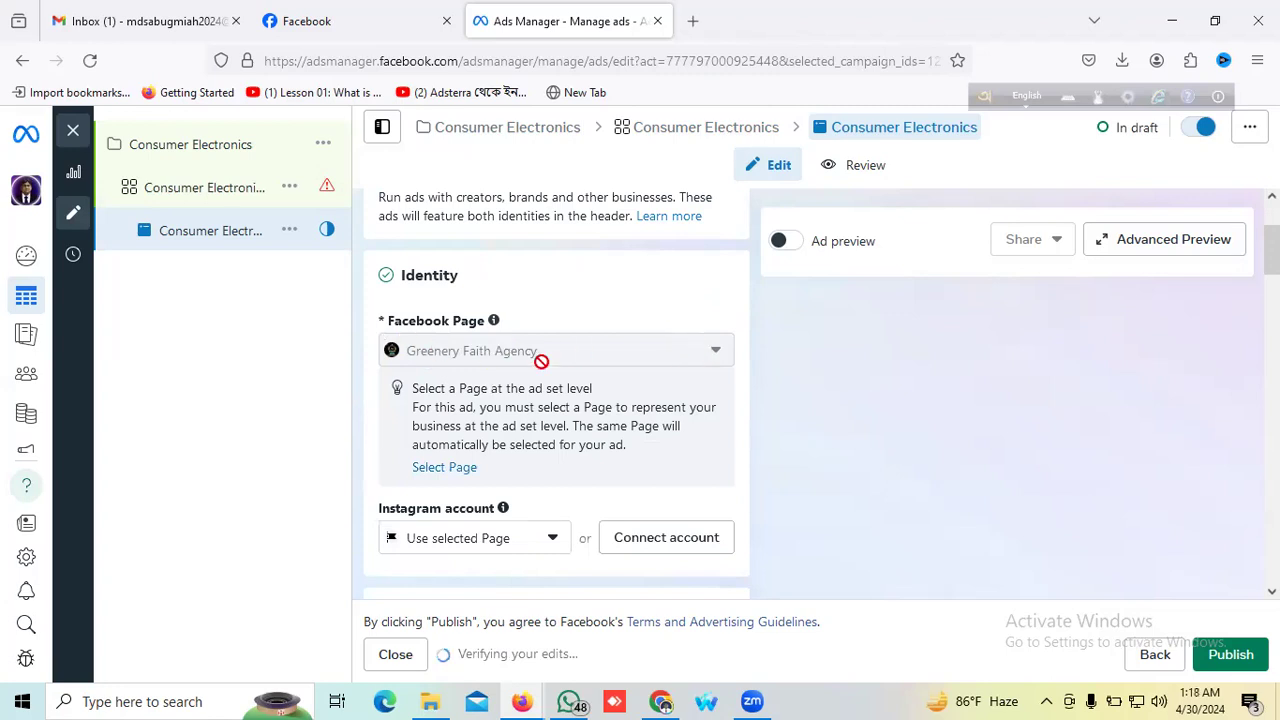
{"action": "scroll", "coordinate": [594, 373], "scroll_direction": "down", "scroll_amount": 2}
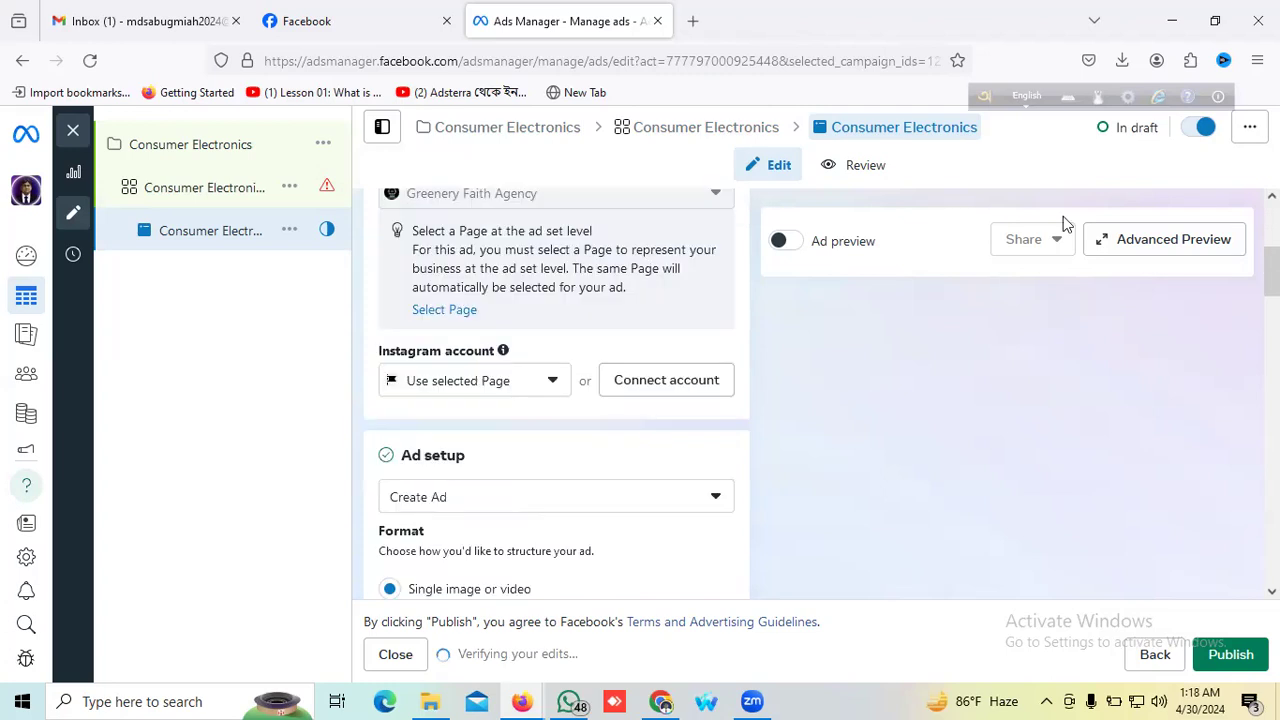
{"action": "scroll", "coordinate": [410, 316], "scroll_direction": "down", "scroll_amount": 2}
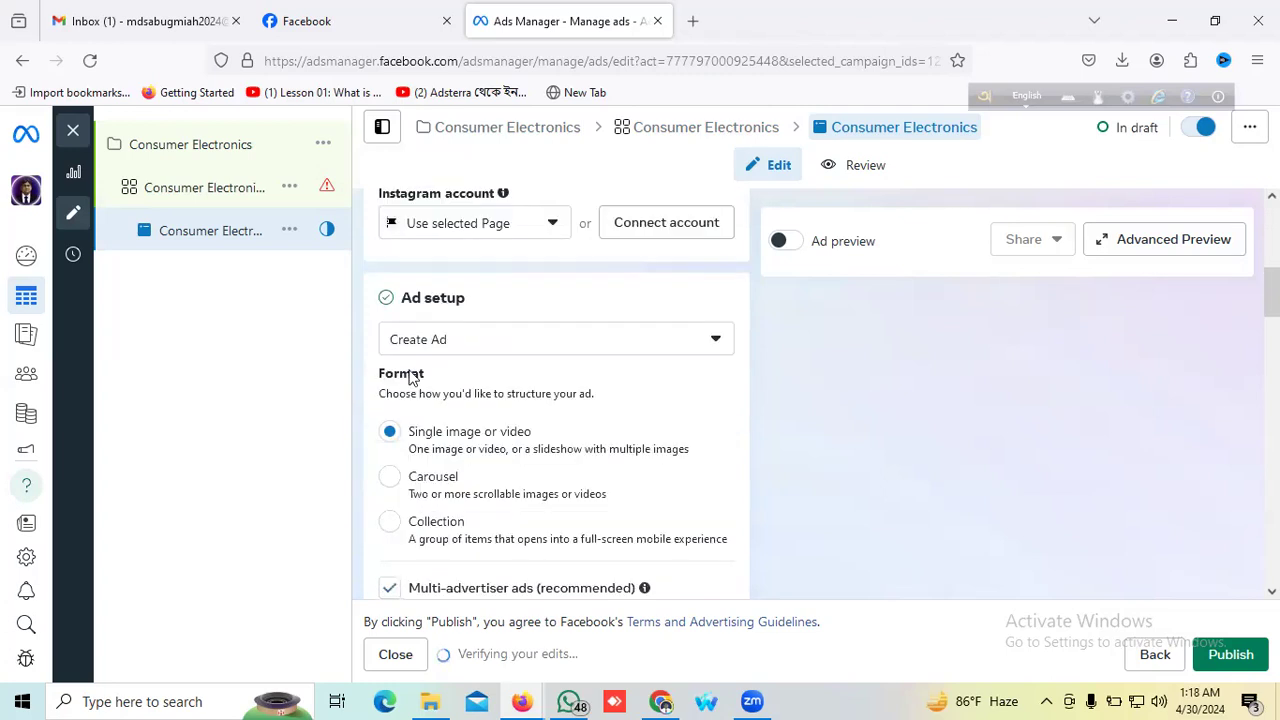
{"action": "left_click", "coordinate": [715, 344]}
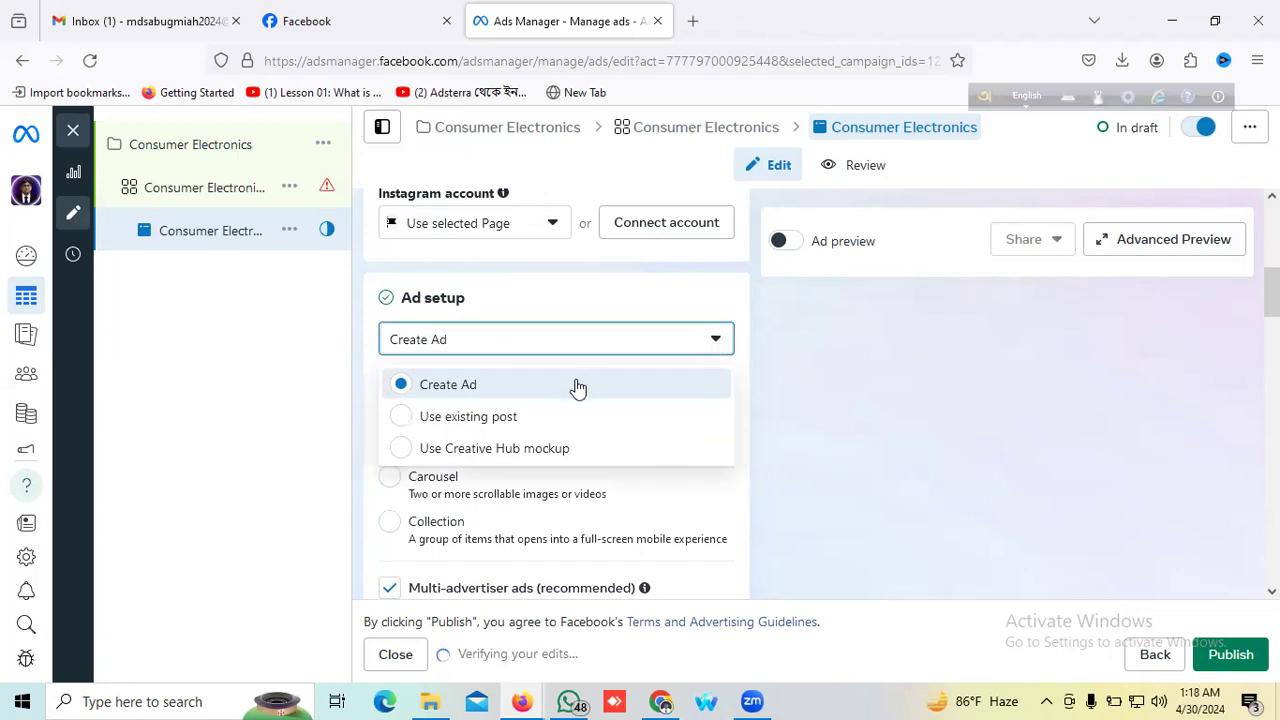
{"action": "left_click", "coordinate": [617, 302]}
{"action": "scroll", "coordinate": [650, 460], "scroll_direction": "up", "scroll_amount": 2}
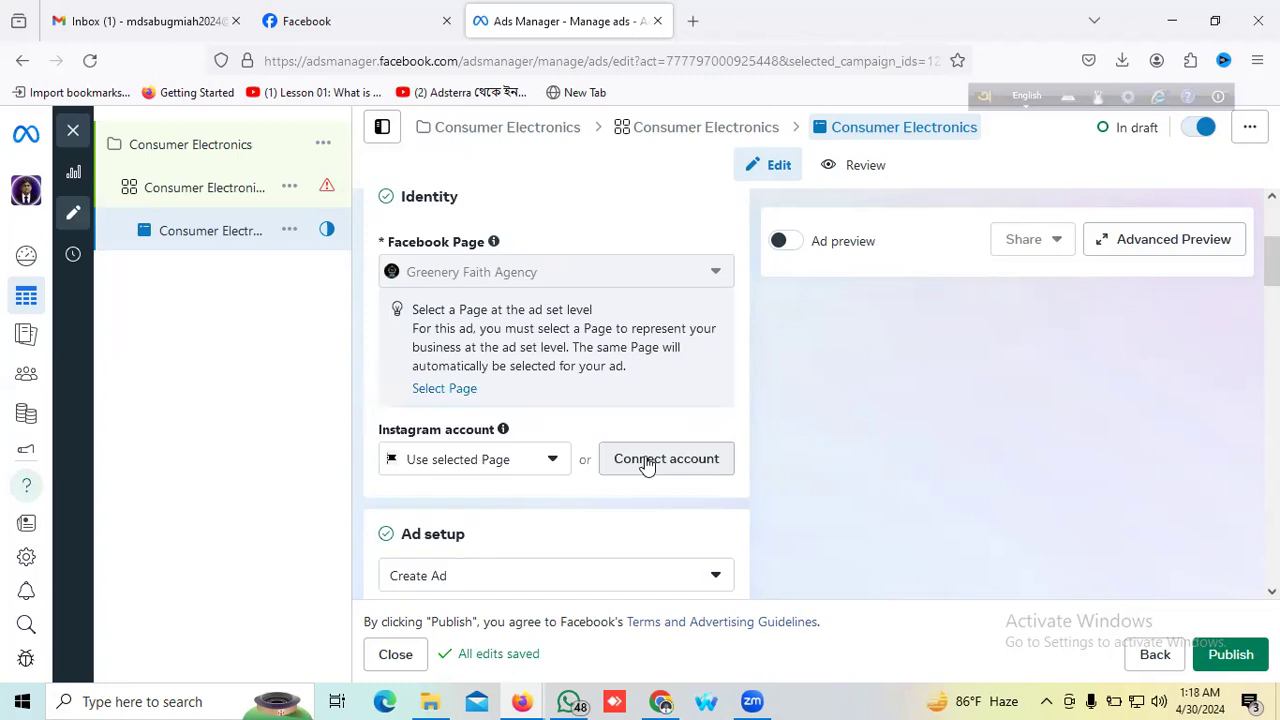
{"action": "scroll", "coordinate": [420, 385], "scroll_direction": "down", "scroll_amount": 3}
{"action": "left_click", "coordinate": [390, 354]}
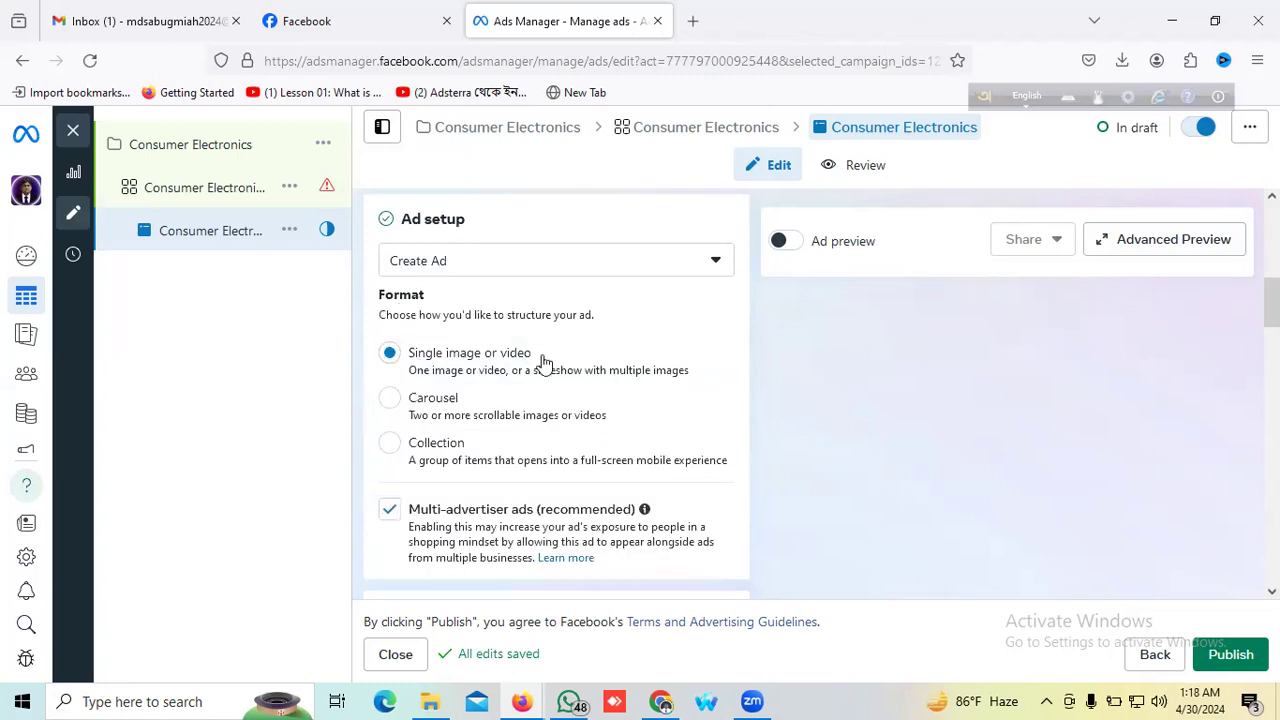
Step: Start adding an image as the media in the ad creative section
{"action": "scroll", "coordinate": [600, 380], "scroll_direction": "down", "scroll_amount": 2}
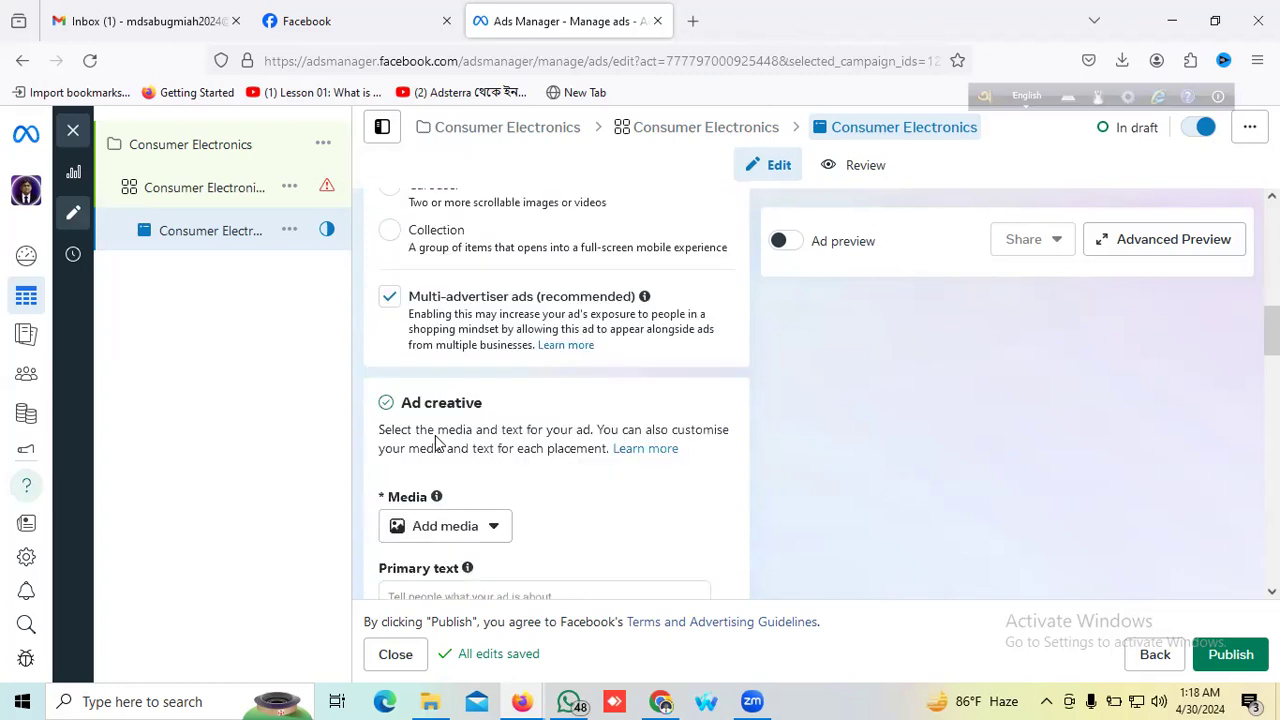
{"action": "scroll", "coordinate": [460, 384], "scroll_direction": "down", "scroll_amount": 1}
{"action": "scroll", "coordinate": [455, 312], "scroll_direction": "down", "scroll_amount": 1}
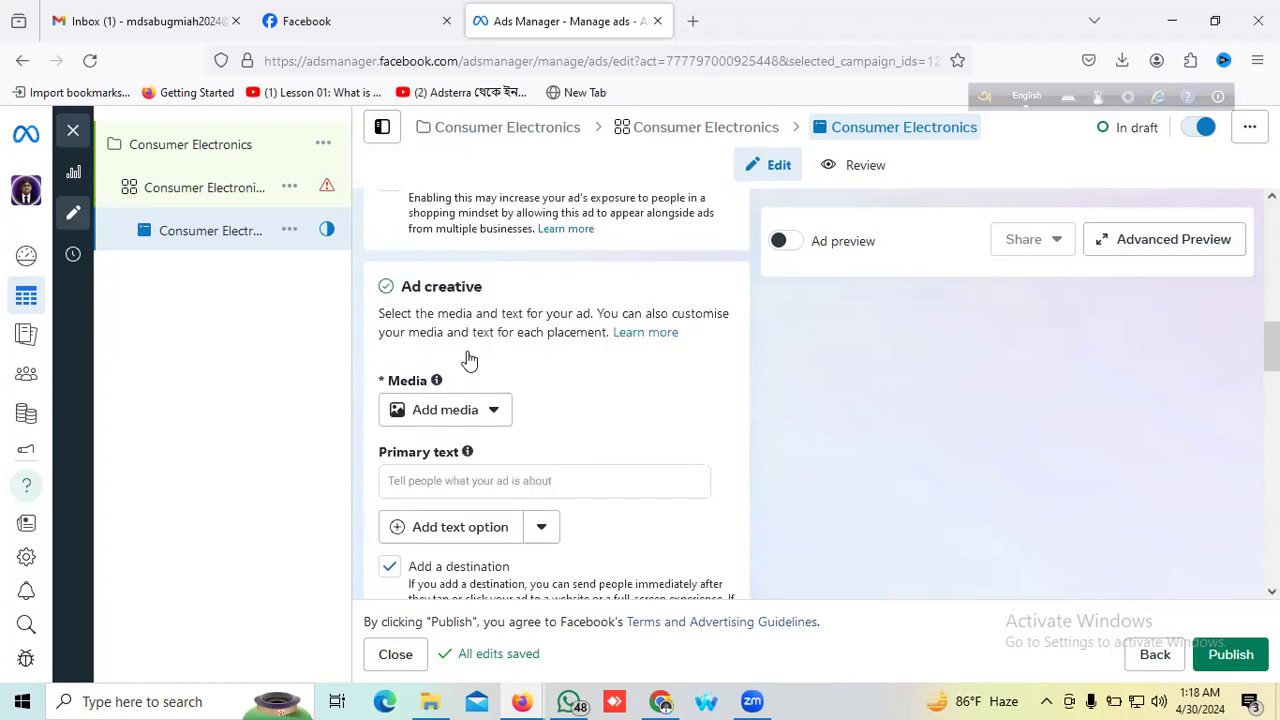
{"action": "scroll", "coordinate": [462, 350], "scroll_direction": "down", "scroll_amount": 1}
{"action": "mouse_move", "coordinate": [437, 318]}
{"action": "scroll", "coordinate": [400, 310], "scroll_direction": "up", "scroll_amount": 2}
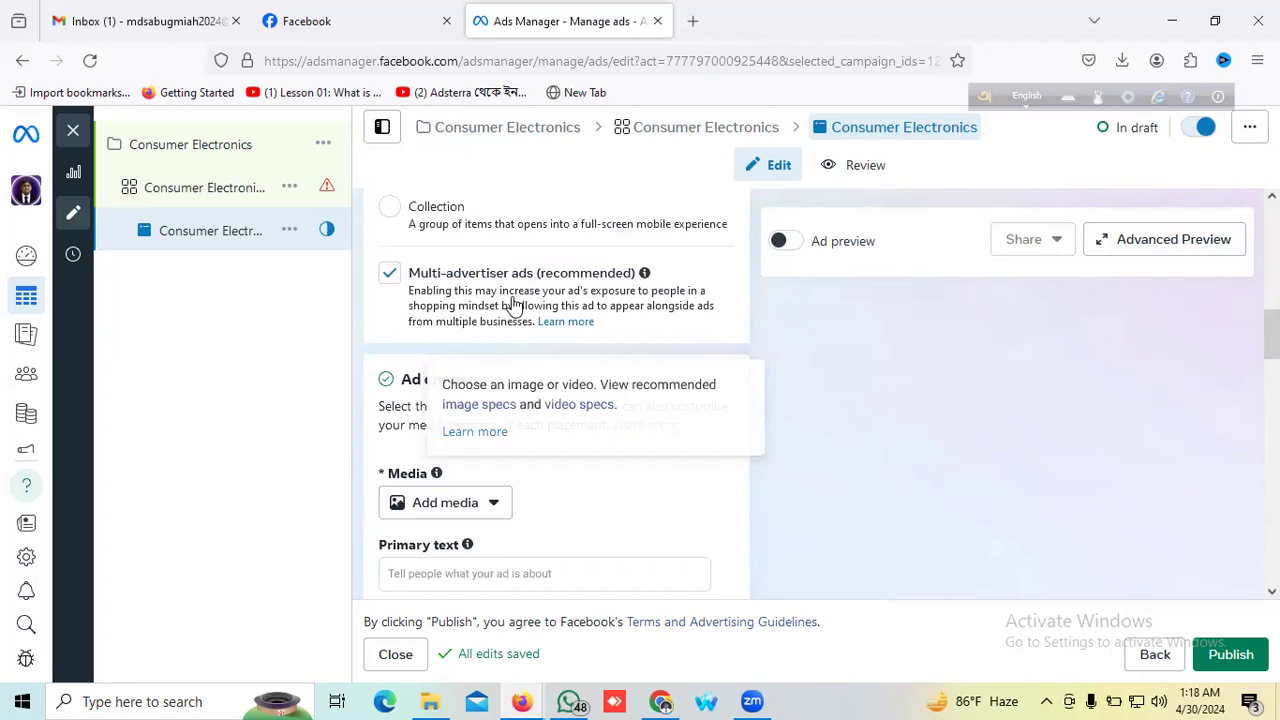
{"action": "scroll", "coordinate": [600, 412], "scroll_direction": "down", "scroll_amount": 1}
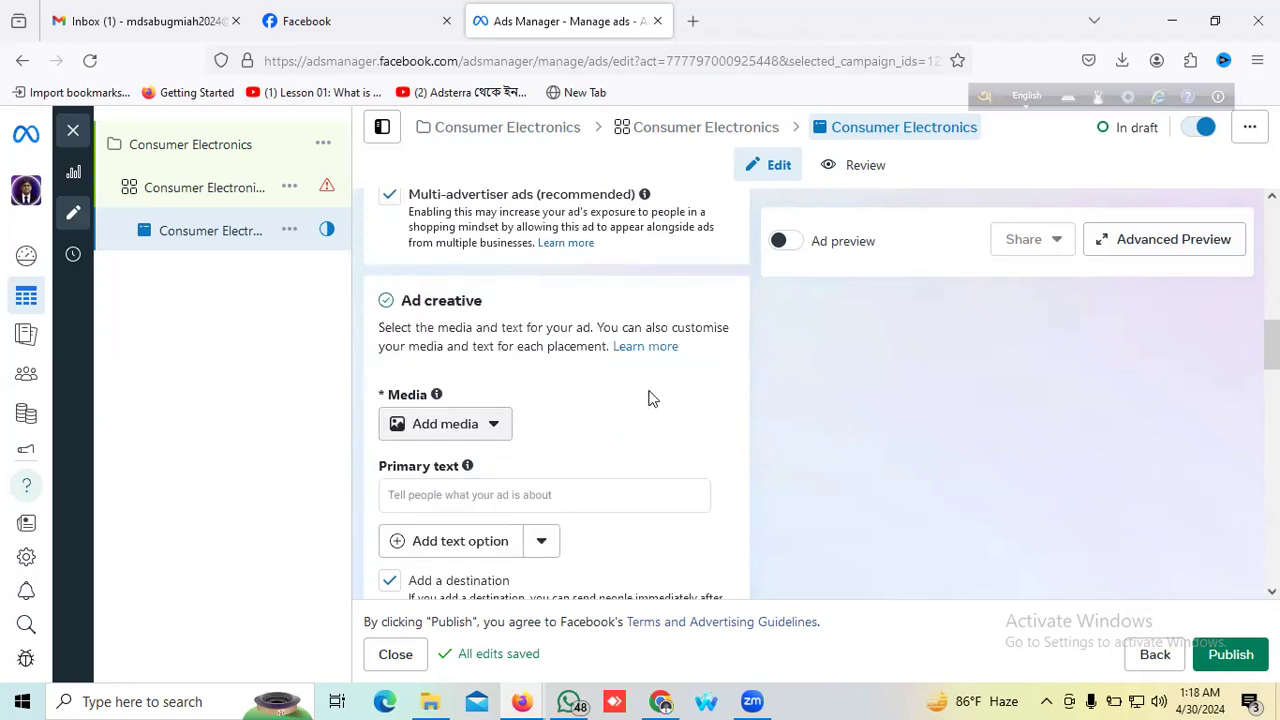
{"action": "scroll", "coordinate": [540, 340], "scroll_direction": "down", "scroll_amount": 2}
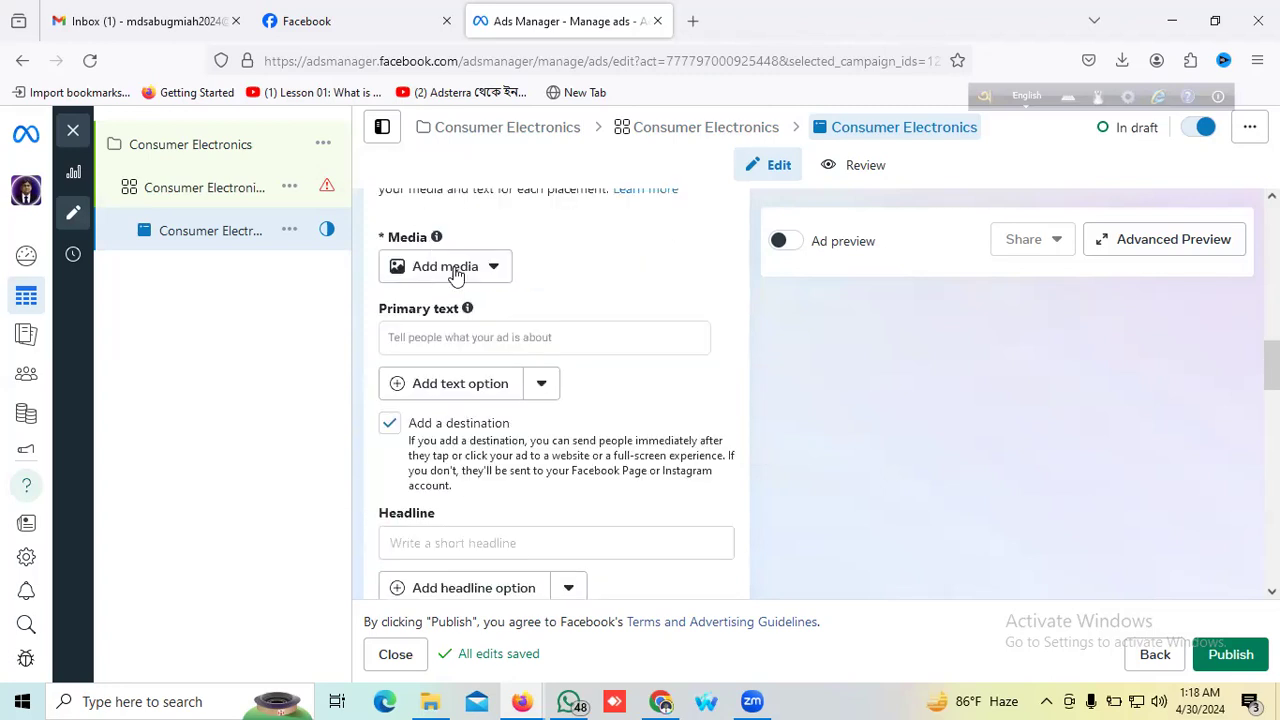
{"action": "left_click", "coordinate": [466, 276]}
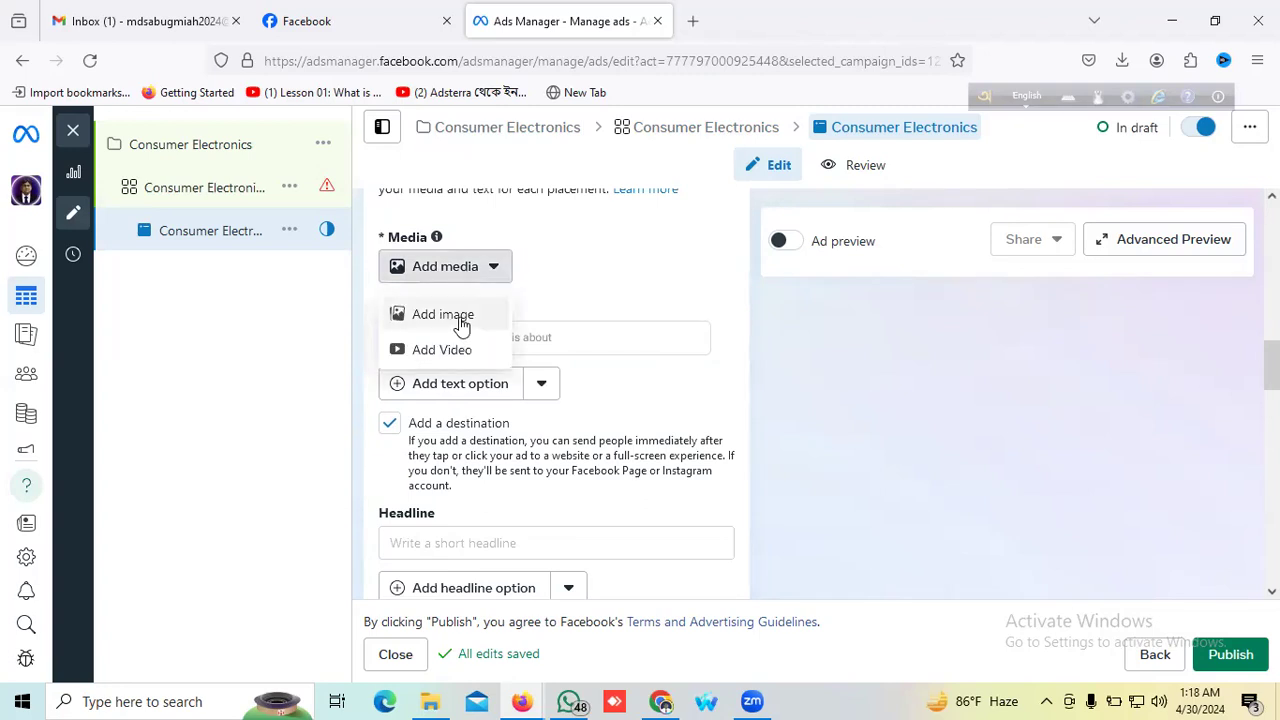
{"action": "left_click", "coordinate": [458, 320]}
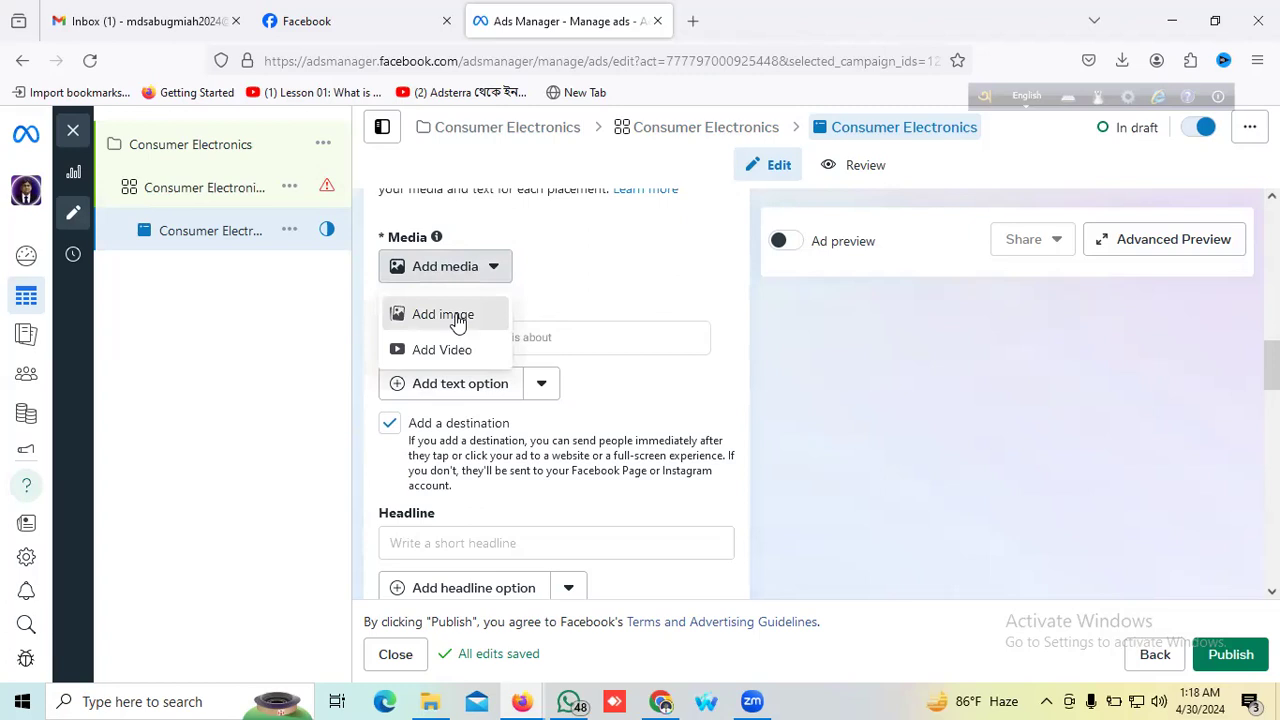
{"action": "left_click", "coordinate": [458, 320]}
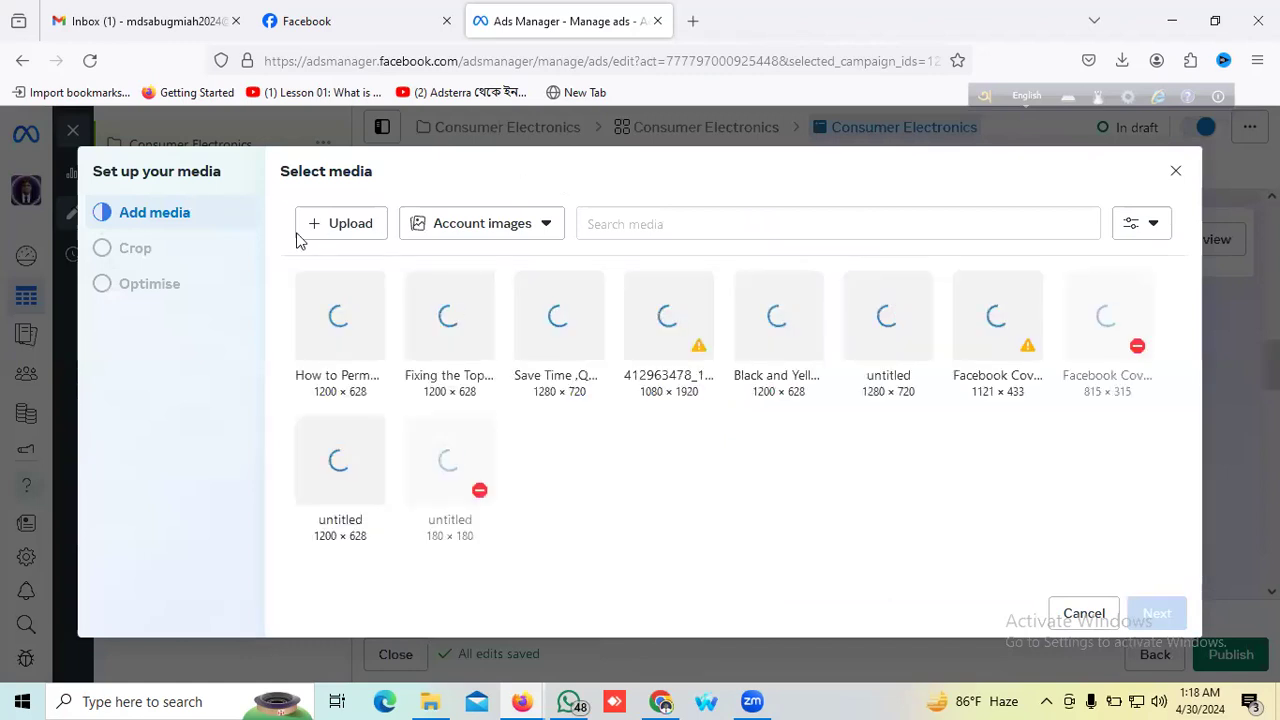
Step: Upload the How to Easily Buy the Best Domain and Hosting image from the D: drive's YOU TUBE\Youtube\Post Banner folder
{"action": "left_click", "coordinate": [347, 226]}
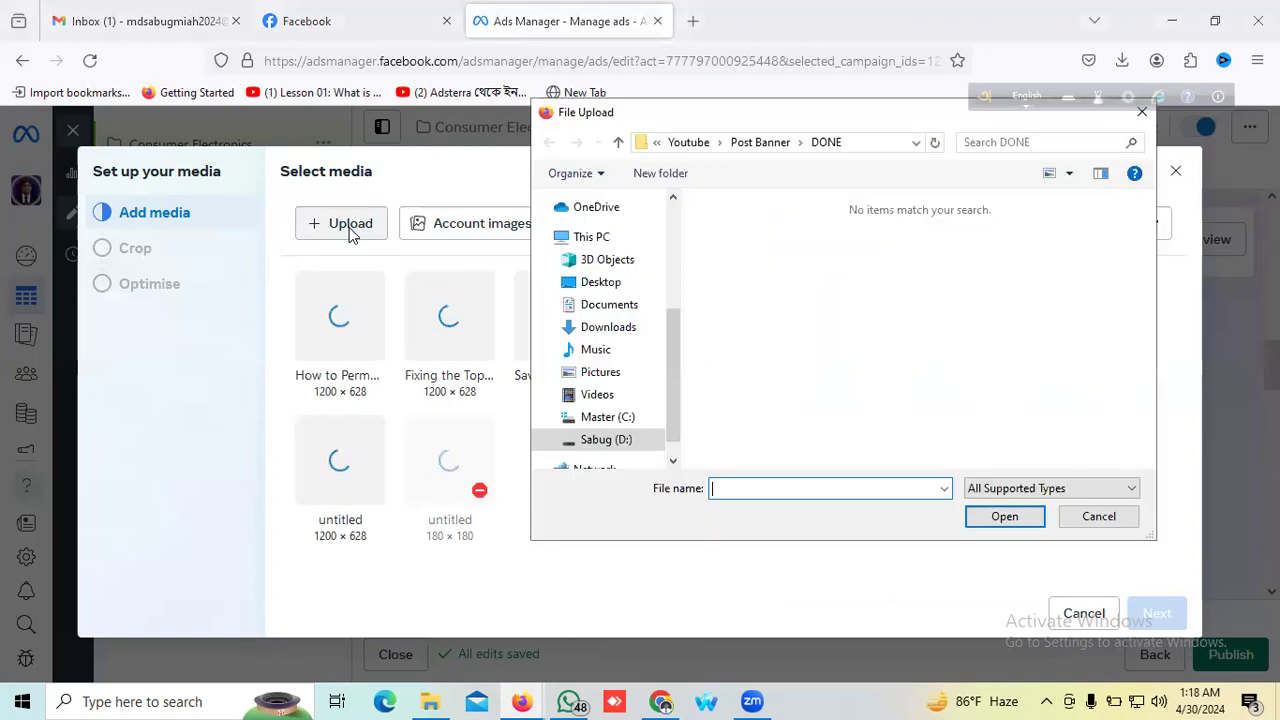
{"action": "left_click", "coordinate": [605, 439]}
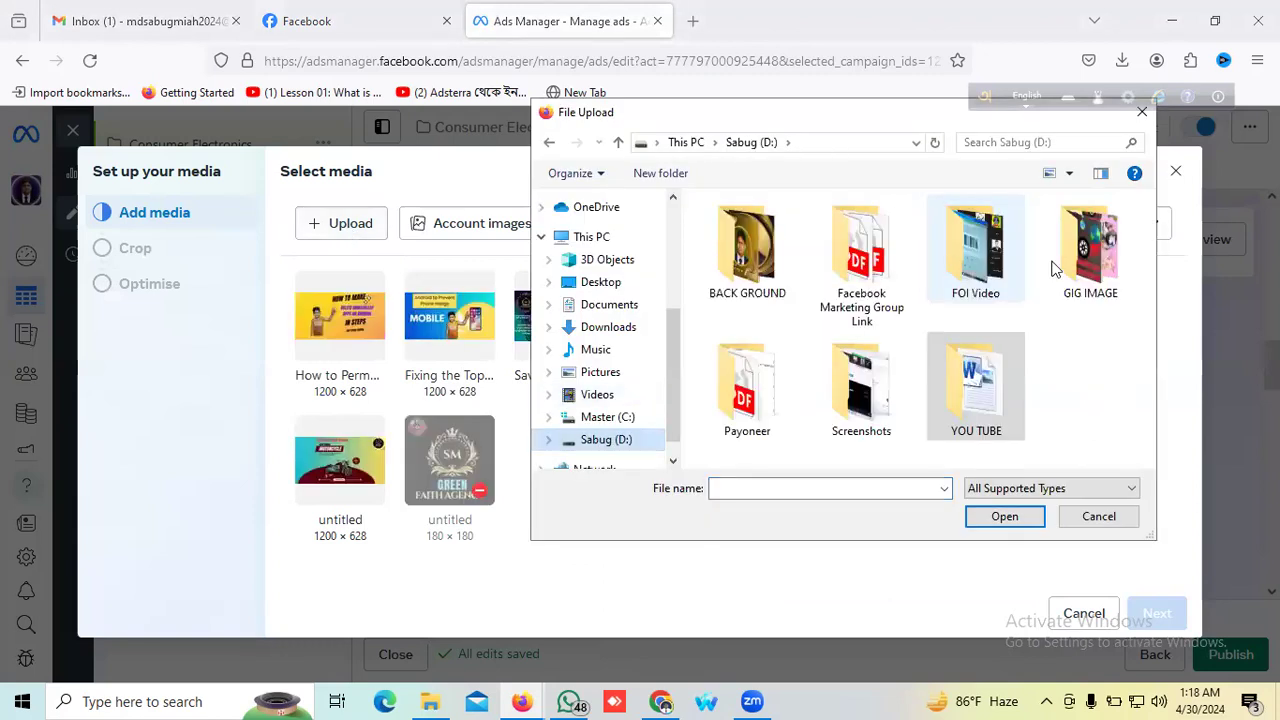
{"action": "double_click", "coordinate": [970, 385]}
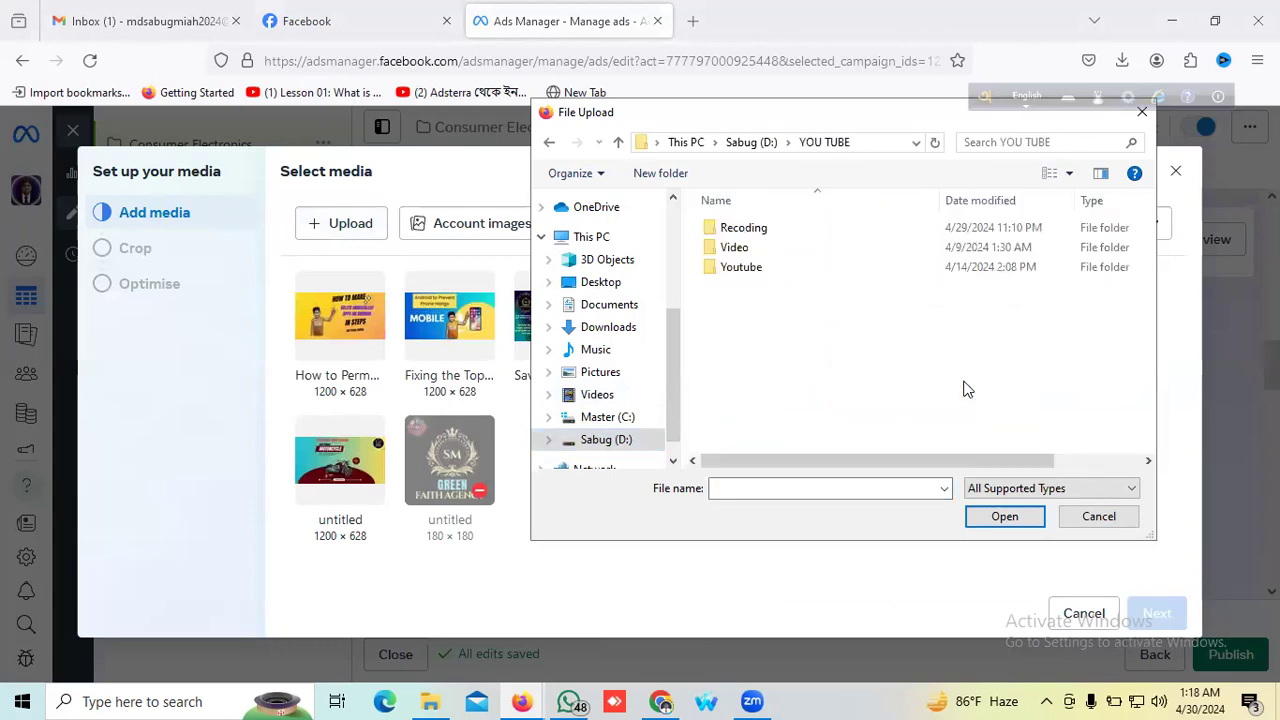
{"action": "left_click", "coordinate": [763, 266]}
{"action": "double_click", "coordinate": [763, 267]}
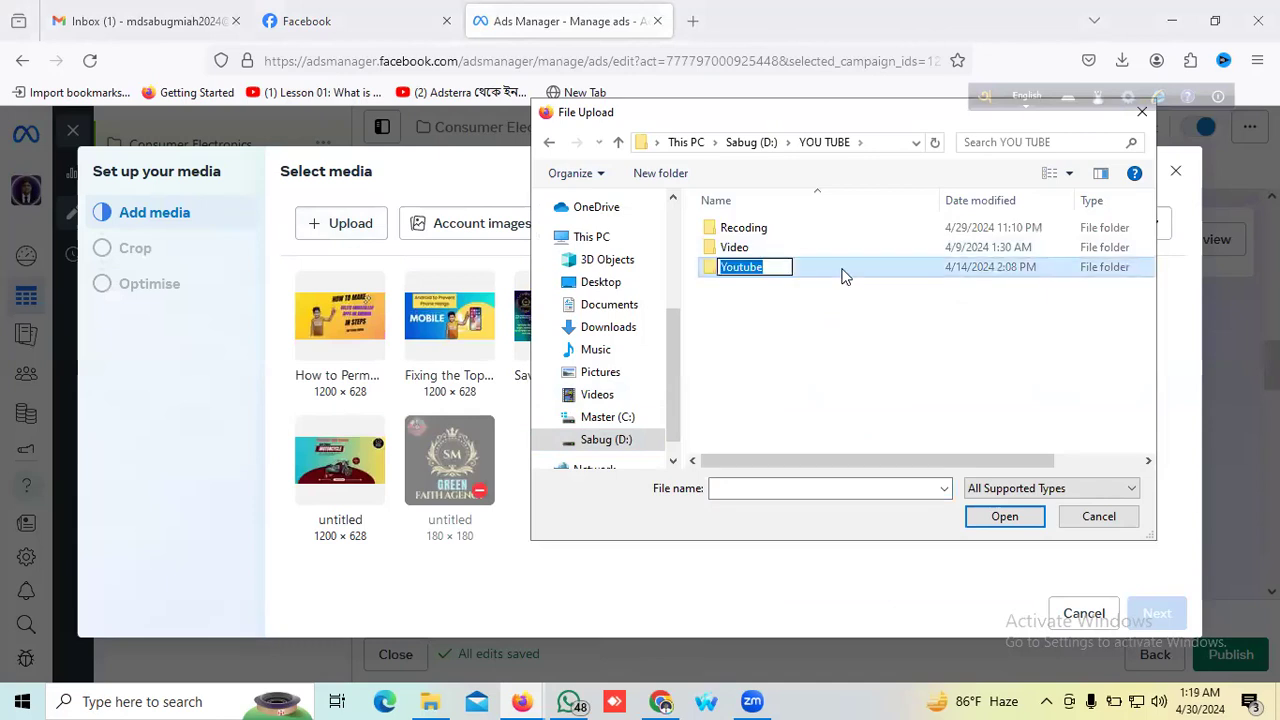
{"action": "double_click", "coordinate": [842, 272]}
{"action": "left_click", "coordinate": [777, 250]}
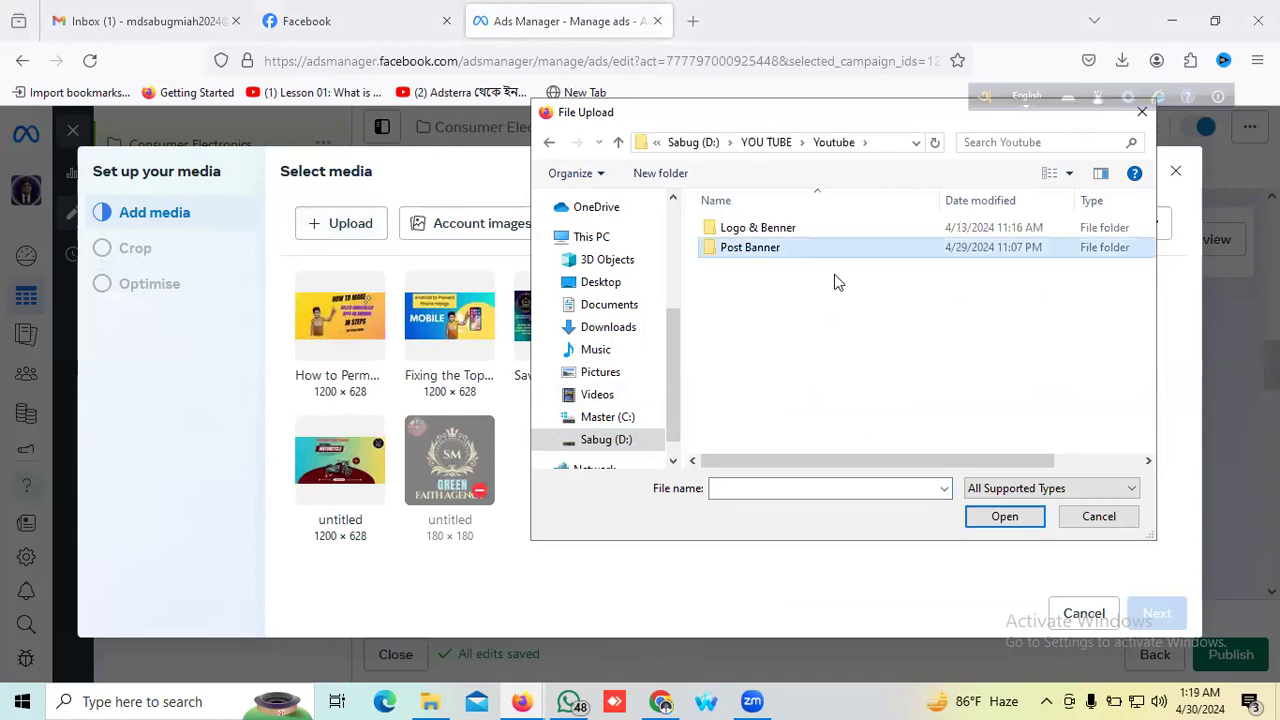
{"action": "key", "text": "Return"}
{"action": "left_click", "coordinate": [997, 255]}
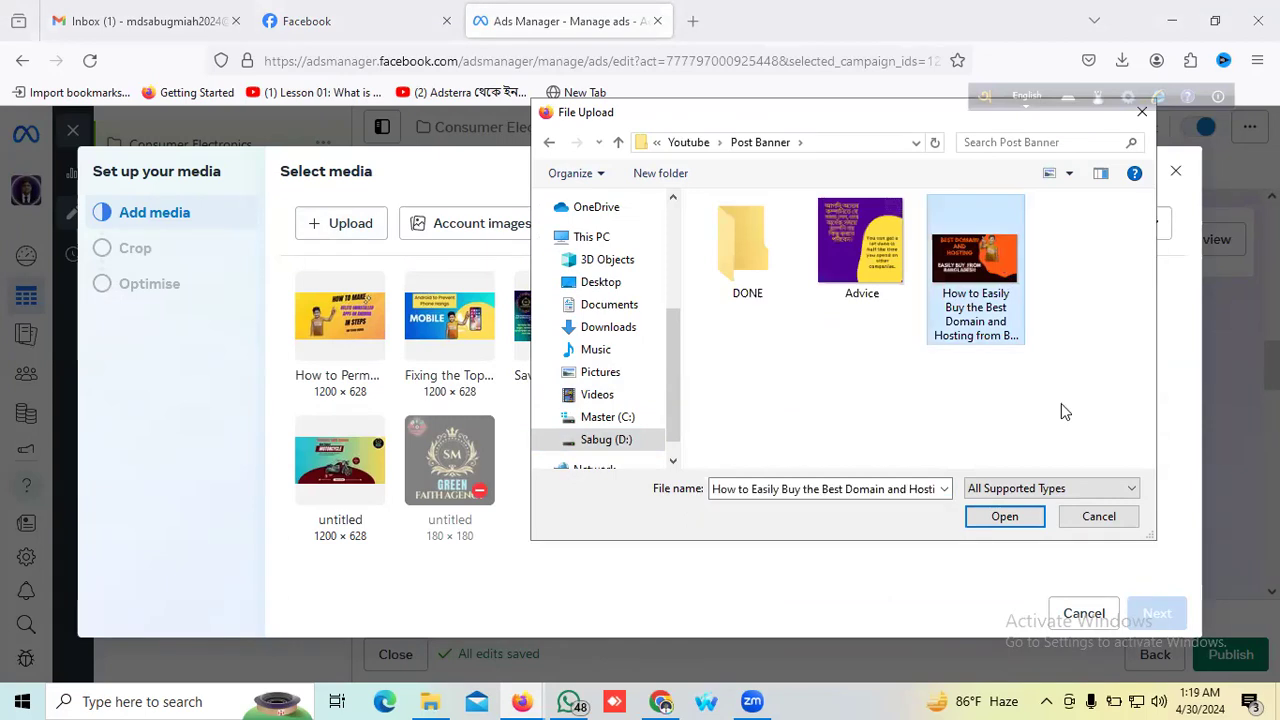
{"action": "left_click", "coordinate": [1003, 518]}
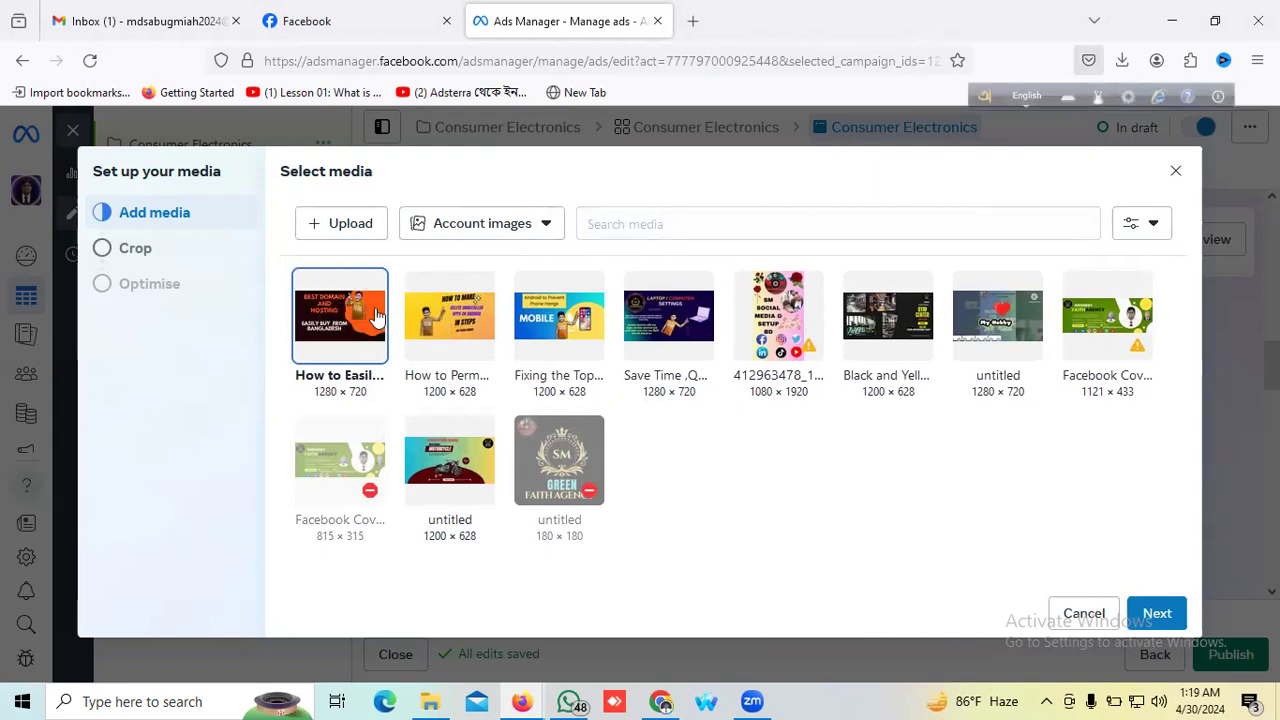
Step: Check the image crops for each placement and finish the media setup, keeping the recommended 1:1 crop for feeds and Original for the others
{"action": "left_click", "coordinate": [1158, 615]}
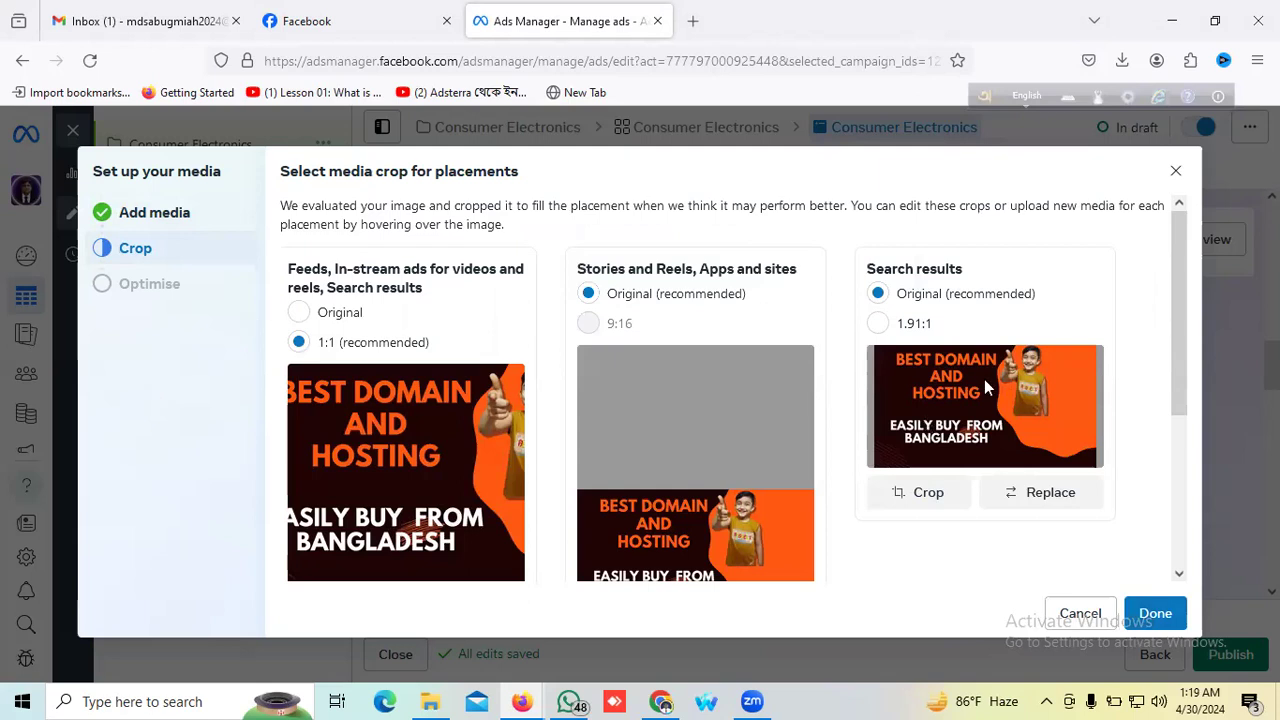
{"action": "scroll", "coordinate": [985, 390], "scroll_direction": "down", "scroll_amount": 2}
{"action": "scroll", "coordinate": [985, 392], "scroll_direction": "down", "scroll_amount": 2}
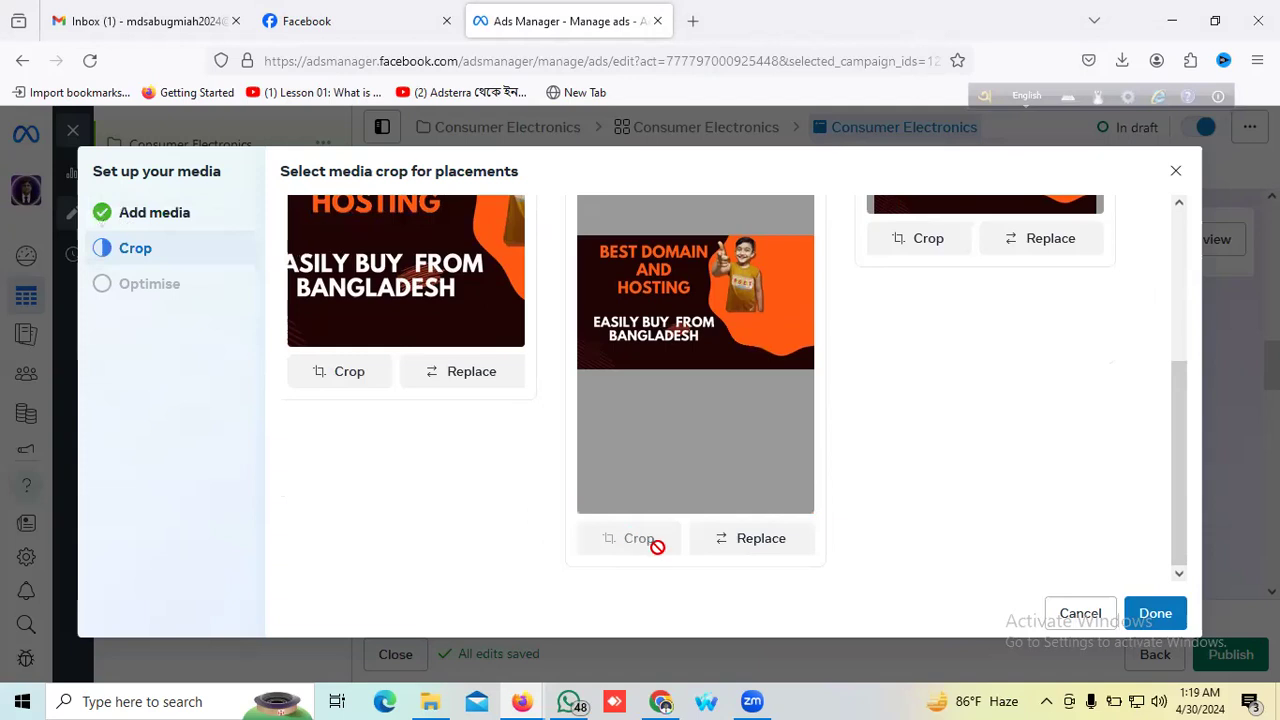
{"action": "mouse_move", "coordinate": [658, 545]}
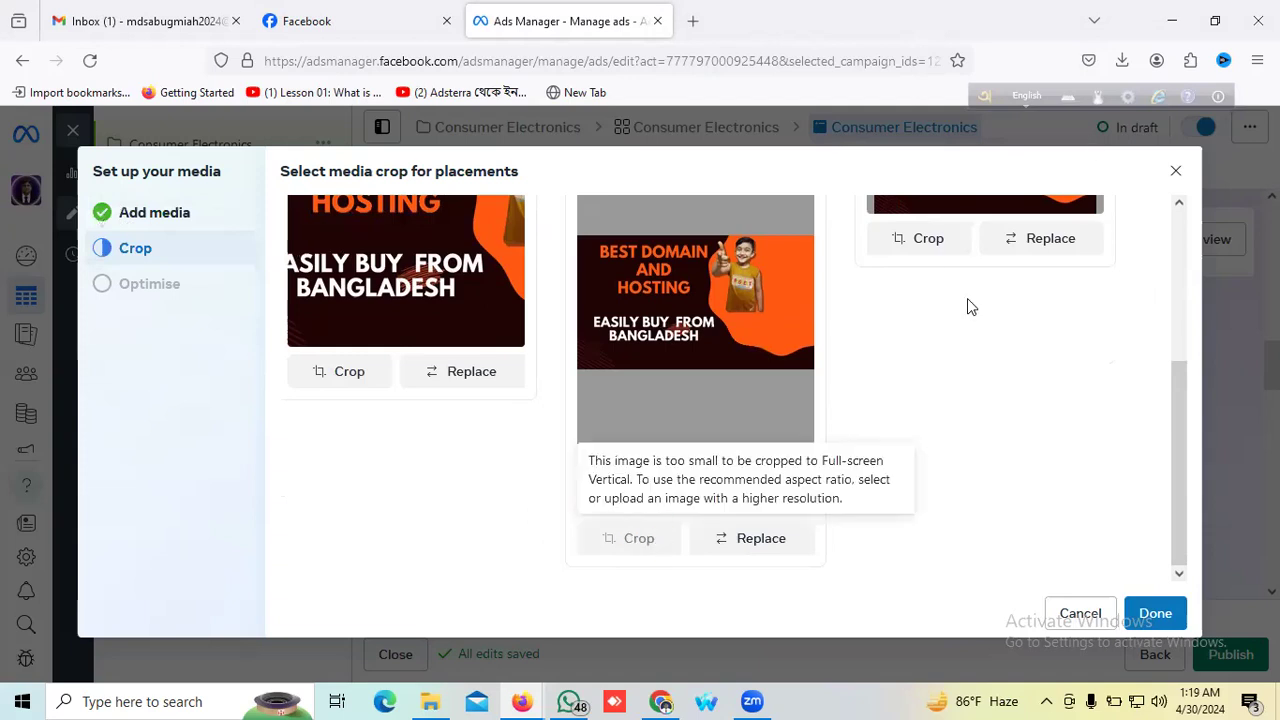
{"action": "scroll", "coordinate": [926, 259], "scroll_direction": "up", "scroll_amount": 1}
{"action": "scroll", "coordinate": [926, 259], "scroll_direction": "up", "scroll_amount": 2}
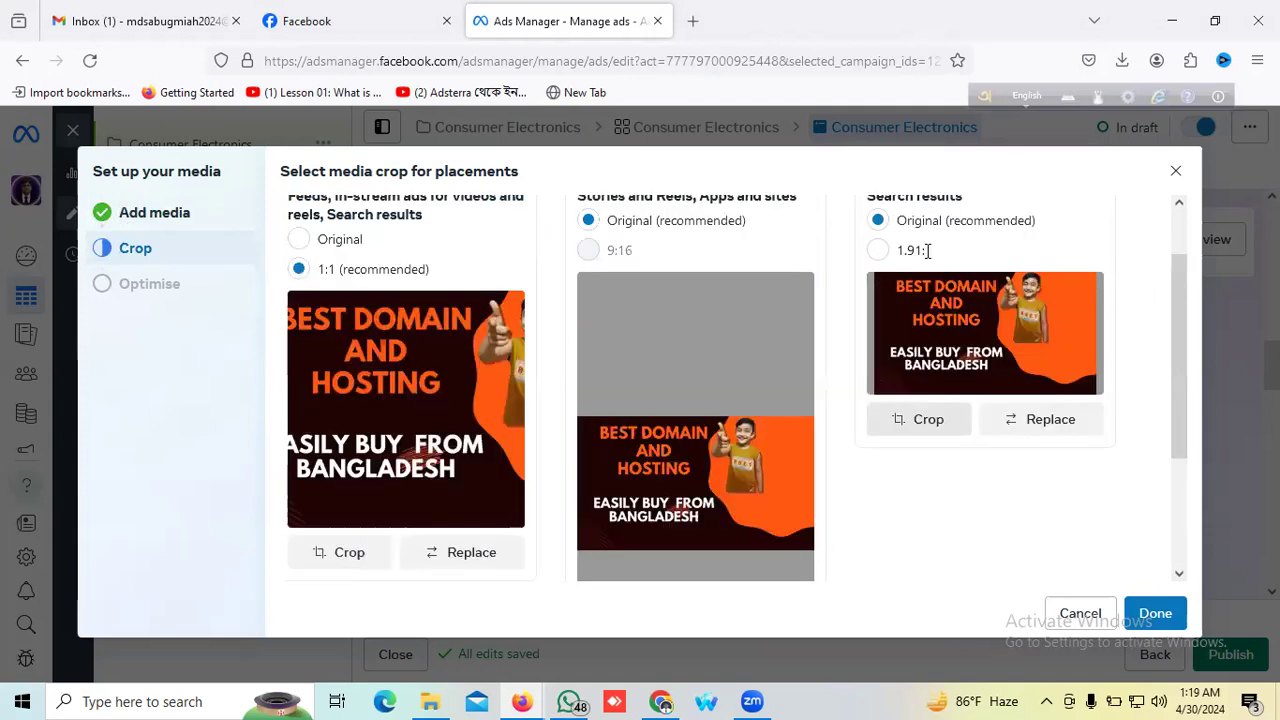
{"action": "scroll", "coordinate": [1044, 529], "scroll_direction": "down", "scroll_amount": 2}
{"action": "scroll", "coordinate": [1143, 600], "scroll_direction": "down", "scroll_amount": 1}
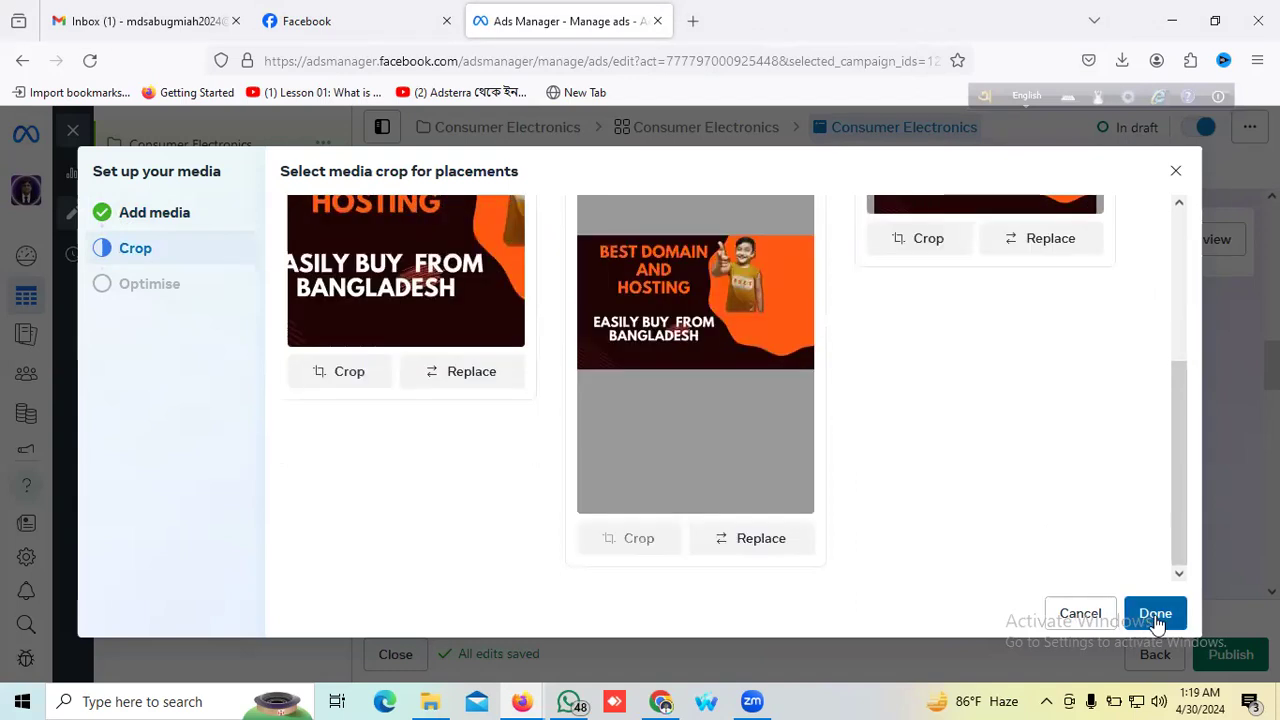
{"action": "left_click", "coordinate": [1155, 614]}
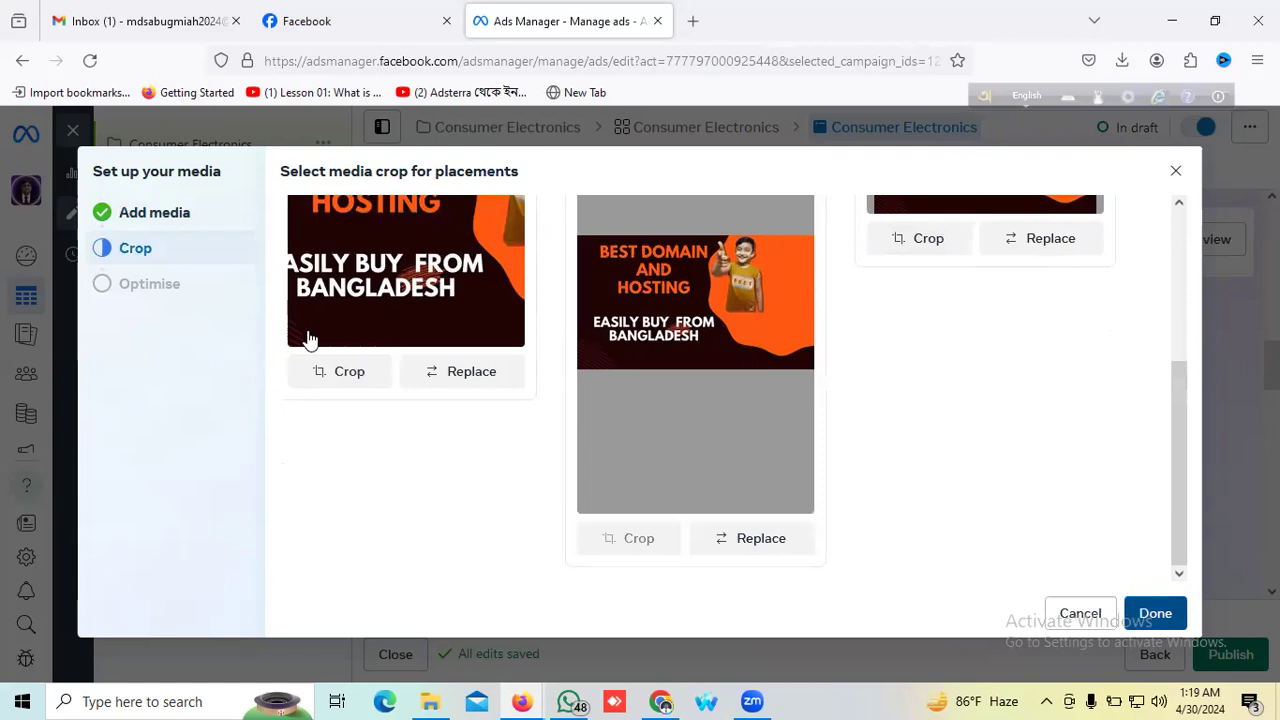
{"action": "scroll", "coordinate": [456, 316], "scroll_direction": "up", "scroll_amount": 3}
{"action": "left_click", "coordinate": [1102, 608]}
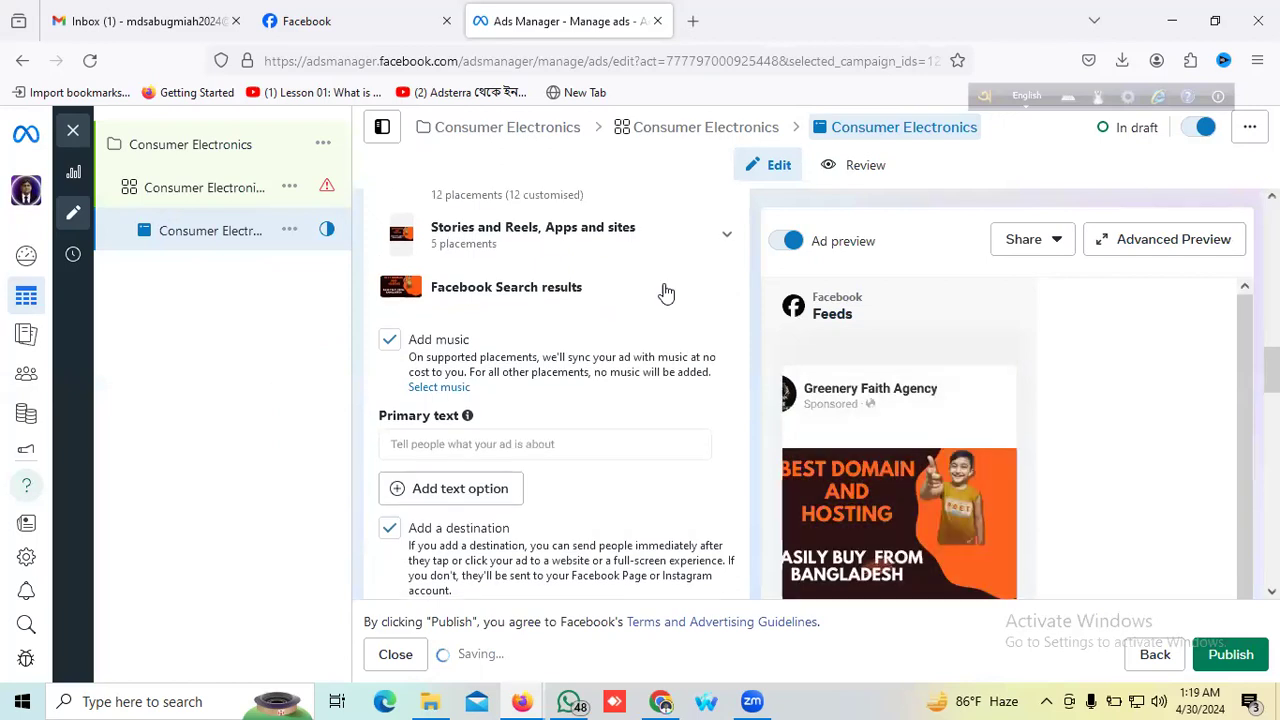
Step: Review the ad creative's media placements, primary text, destination option, headline and description fields
{"action": "scroll", "coordinate": [666, 293], "scroll_direction": "up", "scroll_amount": 7}
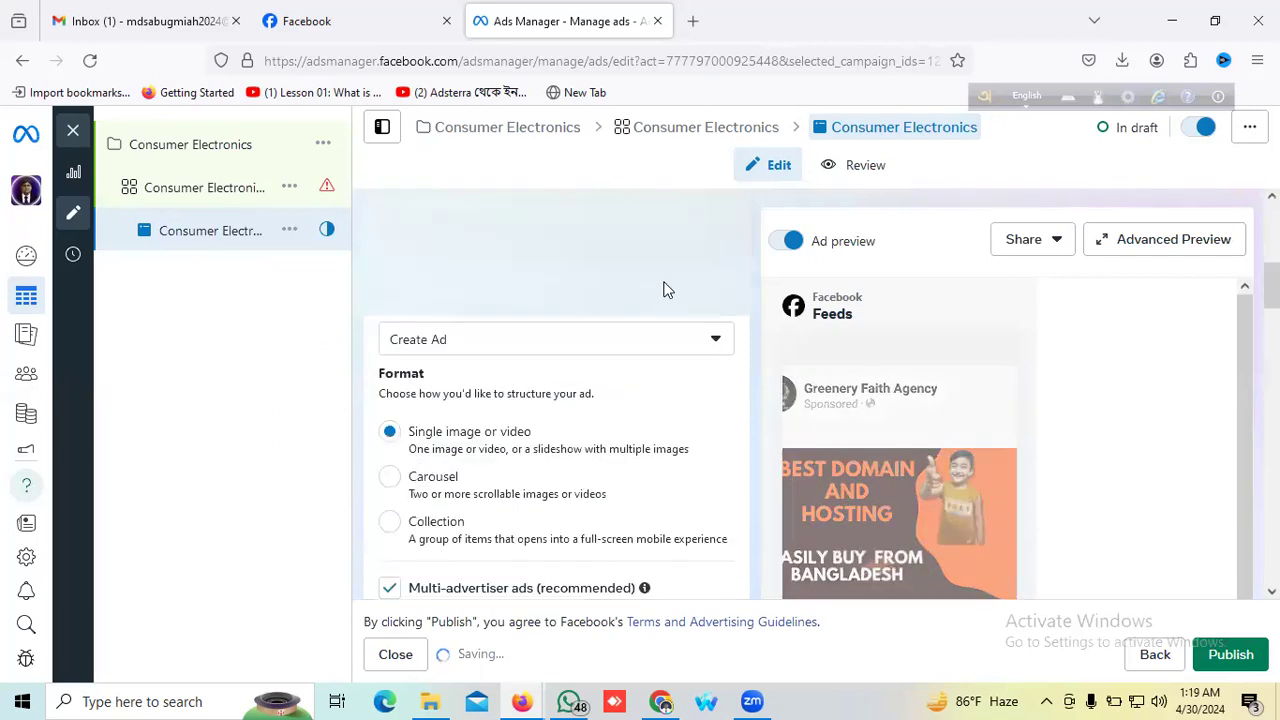
{"action": "scroll", "coordinate": [664, 291], "scroll_direction": "down", "scroll_amount": 2}
{"action": "scroll", "coordinate": [664, 291], "scroll_direction": "down", "scroll_amount": 2}
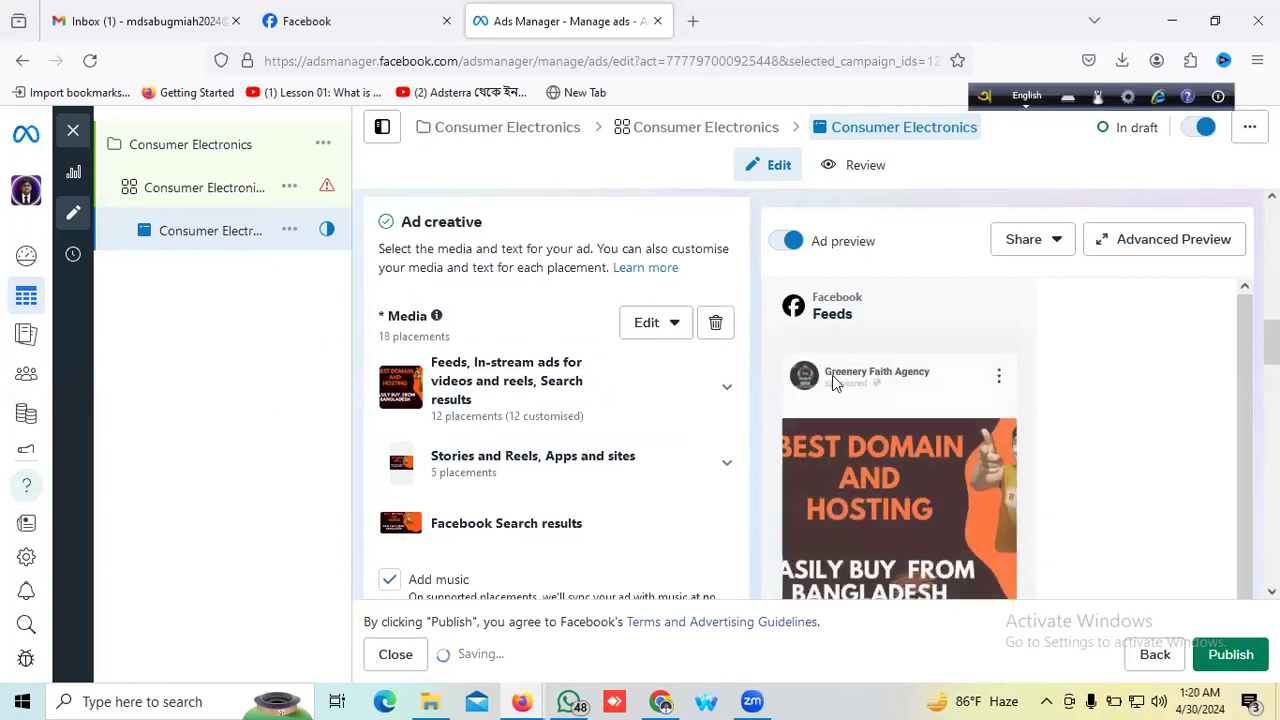
{"action": "scroll", "coordinate": [660, 370], "scroll_direction": "down", "scroll_amount": 2}
{"action": "scroll", "coordinate": [405, 338], "scroll_direction": "down", "scroll_amount": 2}
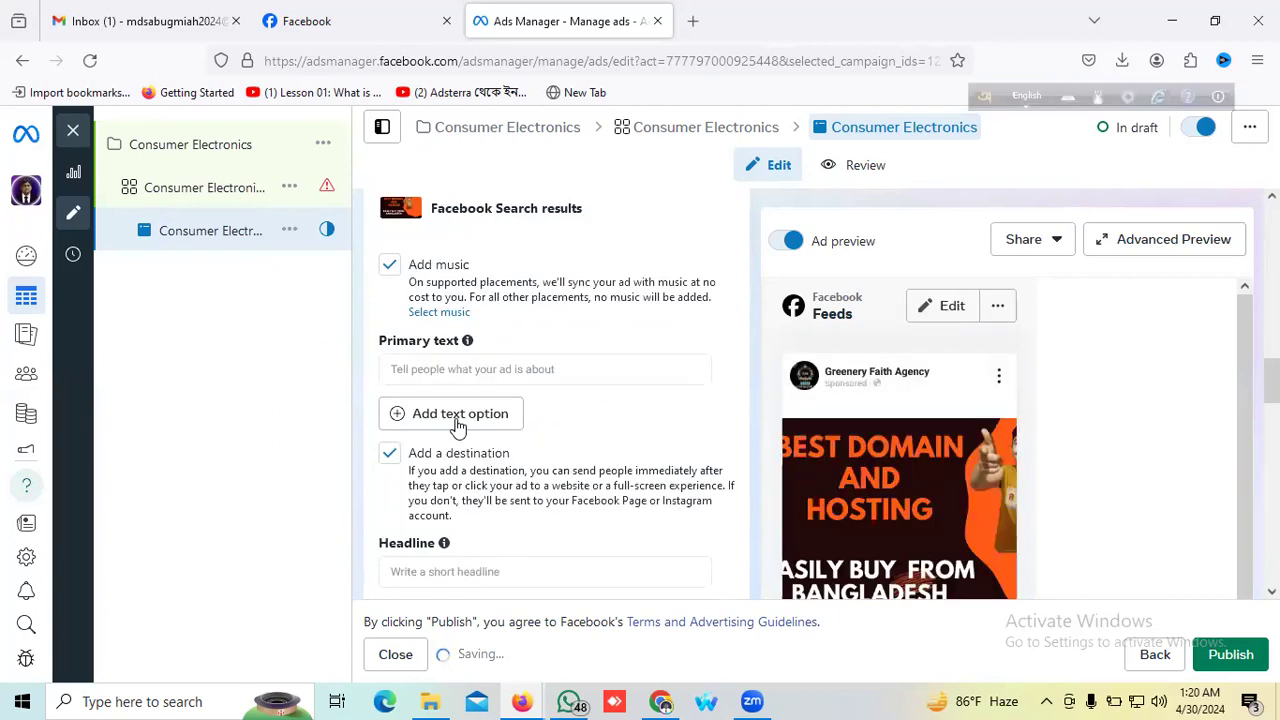
{"action": "scroll", "coordinate": [400, 371], "scroll_direction": "down", "scroll_amount": 1}
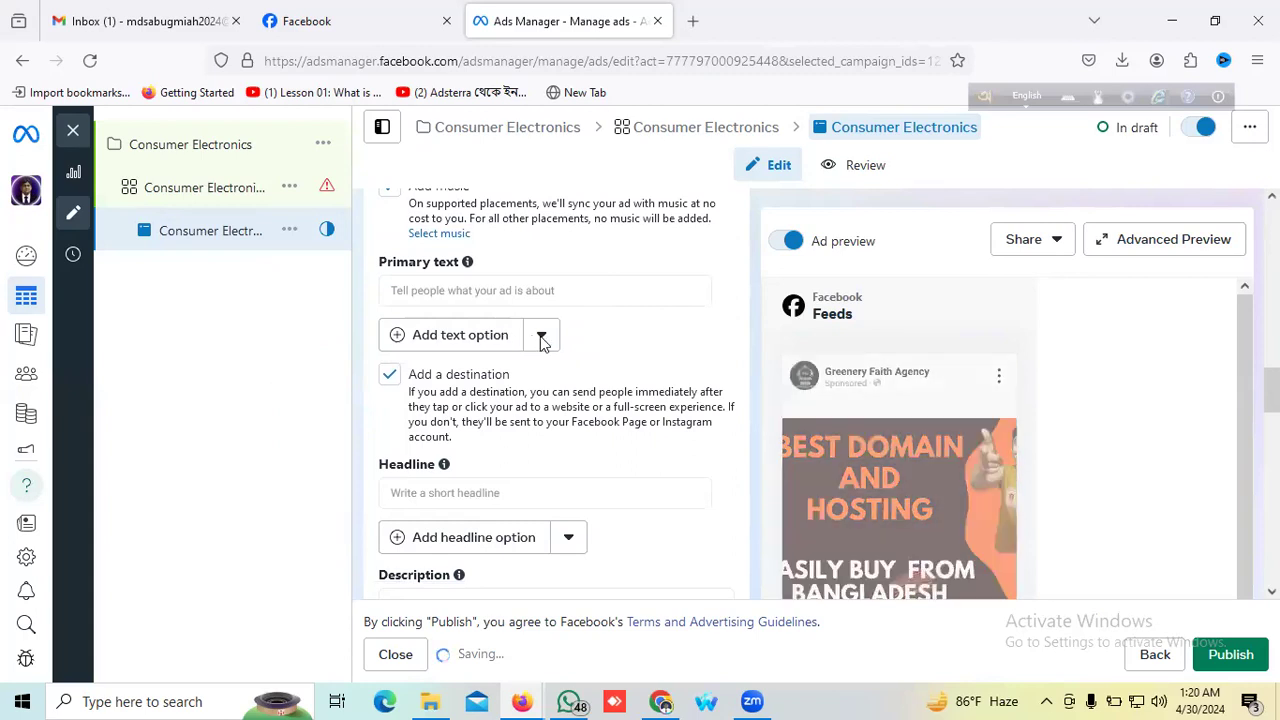
{"action": "scroll", "coordinate": [540, 345], "scroll_direction": "down", "scroll_amount": 3}
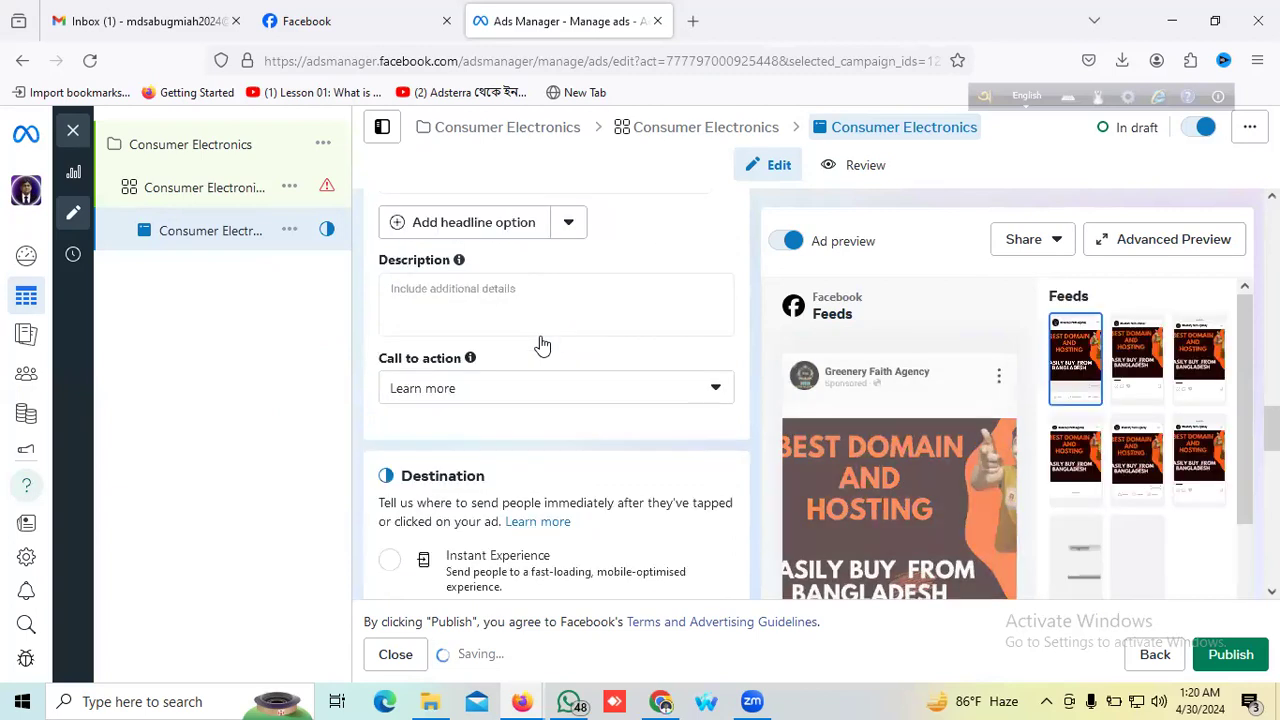
{"action": "scroll", "coordinate": [540, 345], "scroll_direction": "up", "scroll_amount": 2}
{"action": "scroll", "coordinate": [532, 230], "scroll_direction": "up", "scroll_amount": 3}
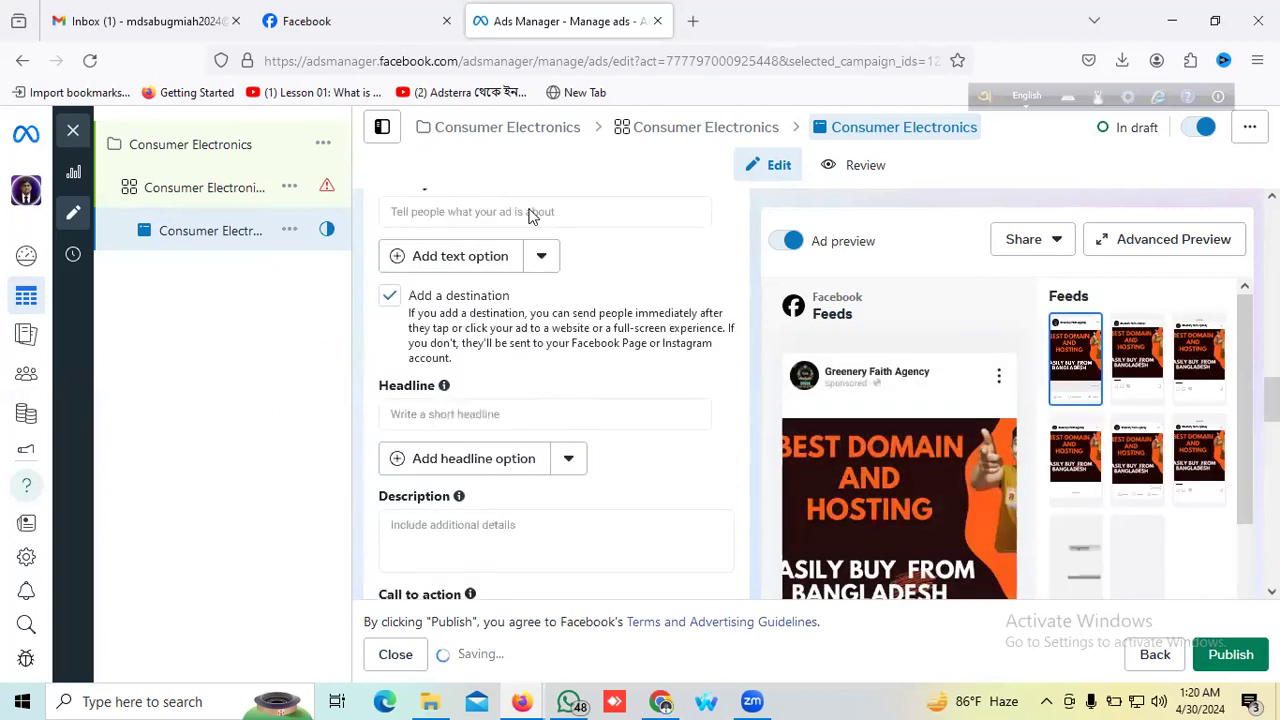
{"action": "scroll", "coordinate": [541, 272], "scroll_direction": "down", "scroll_amount": 3}
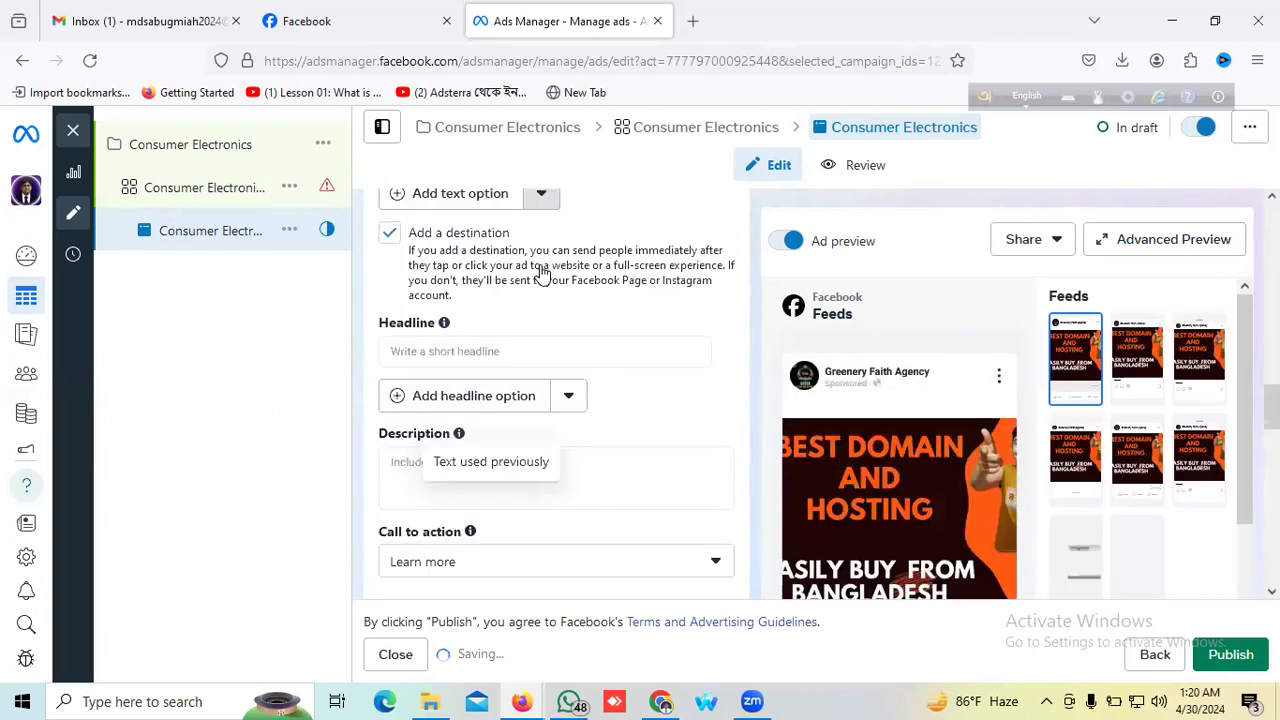
{"action": "scroll", "coordinate": [430, 318], "scroll_direction": "down", "scroll_amount": 1}
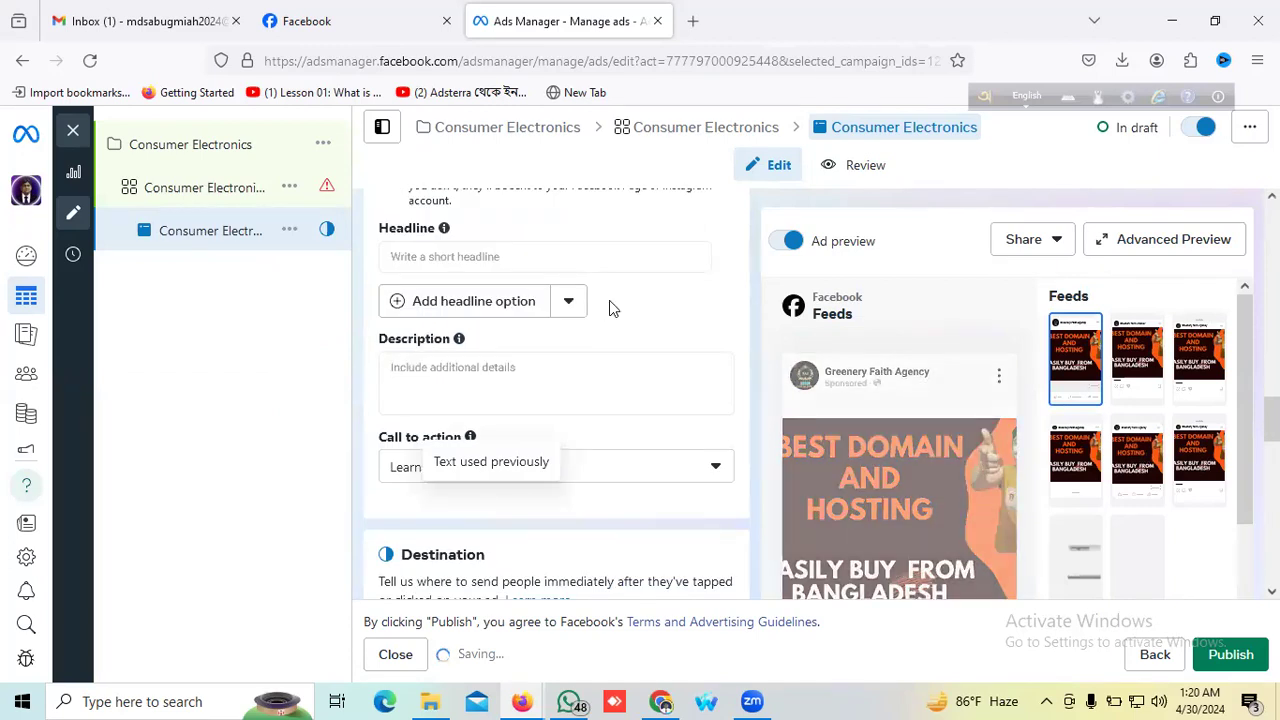
{"action": "scroll", "coordinate": [425, 245], "scroll_direction": "down", "scroll_amount": 1}
{"action": "scroll", "coordinate": [450, 240], "scroll_direction": "down", "scroll_amount": 1}
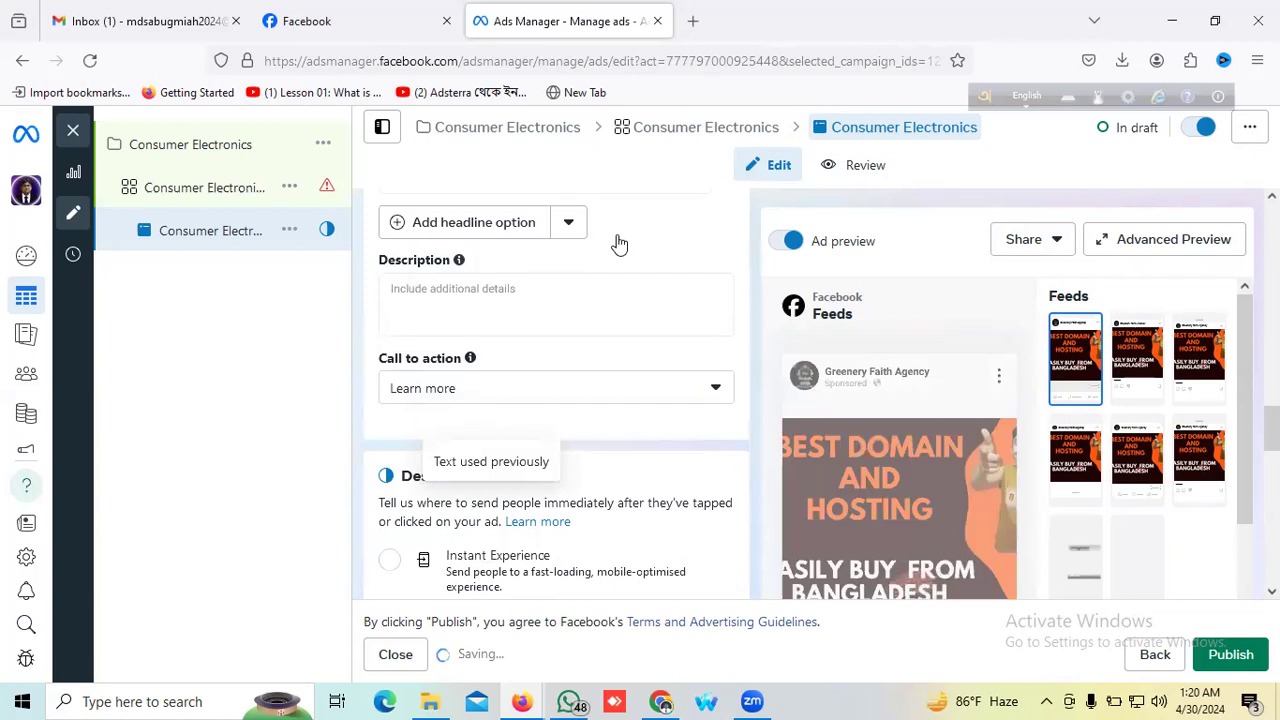
{"action": "scroll", "coordinate": [529, 268], "scroll_direction": "up", "scroll_amount": 2}
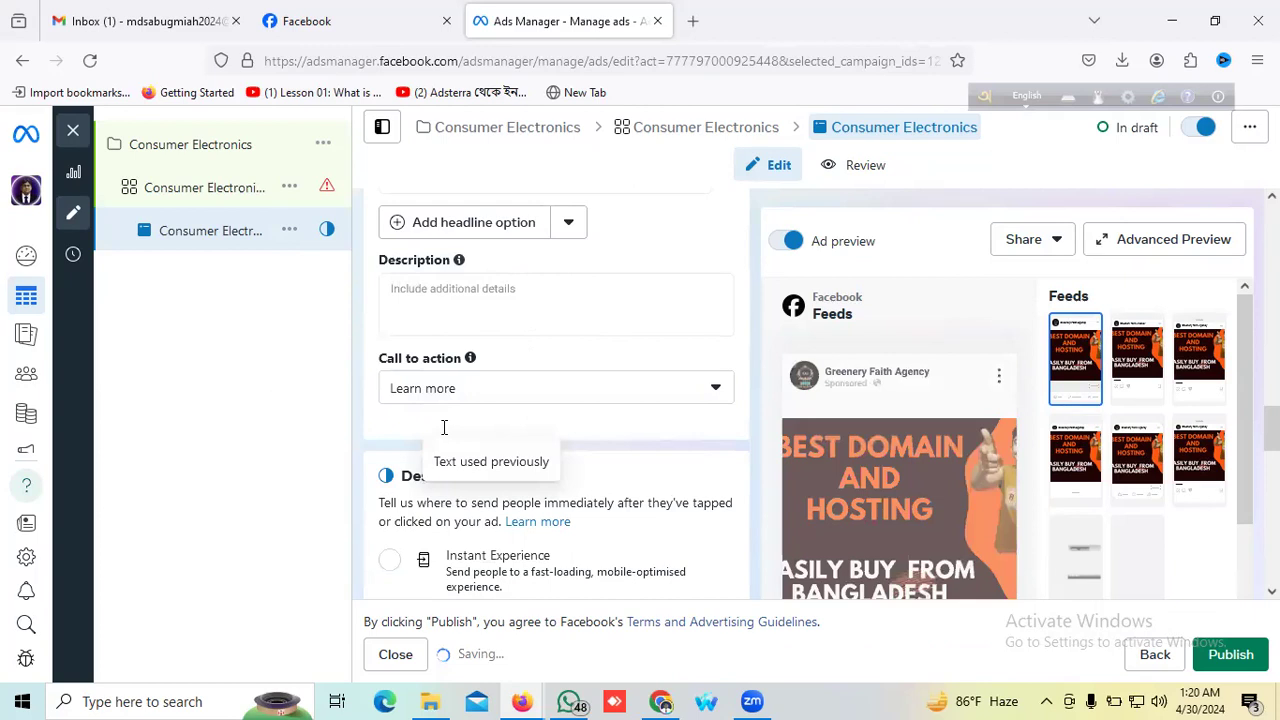
Step: Examine the available call-to-action options for the ad, such as Book now, Contact us and Send message
{"action": "scroll", "coordinate": [435, 369], "scroll_direction": "down", "scroll_amount": 3}
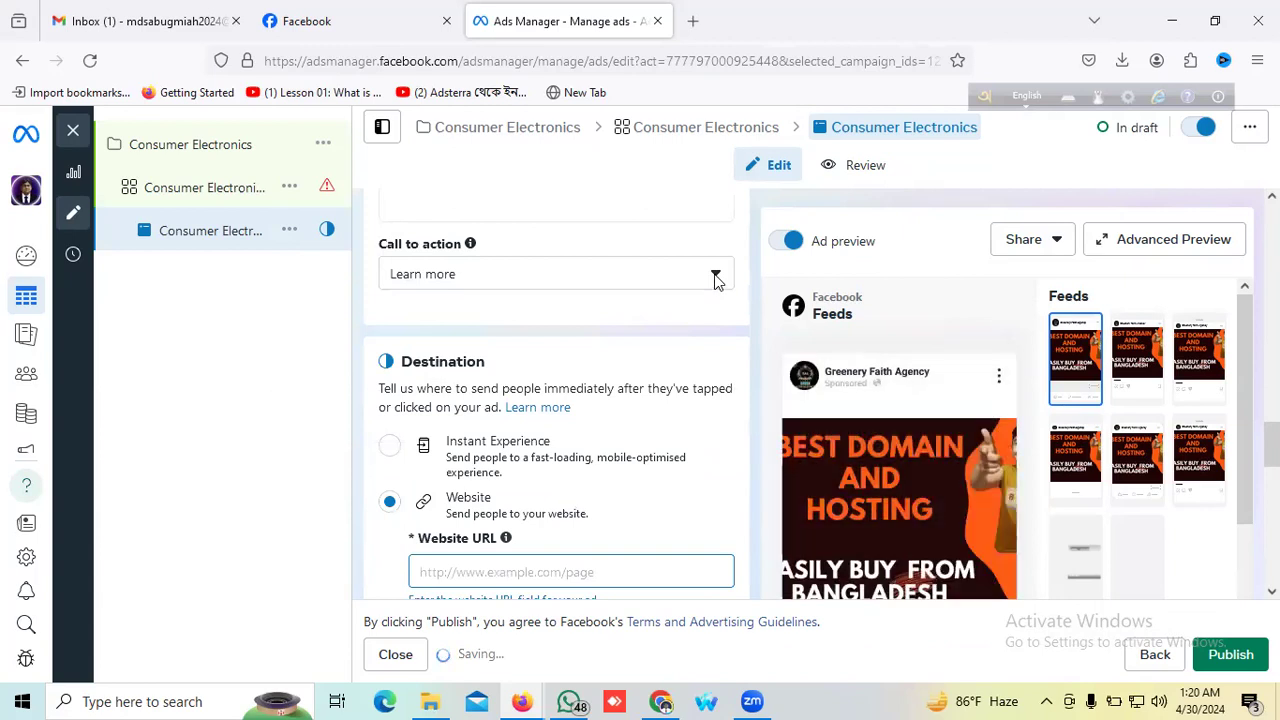
{"action": "double_click", "coordinate": [657, 276]}
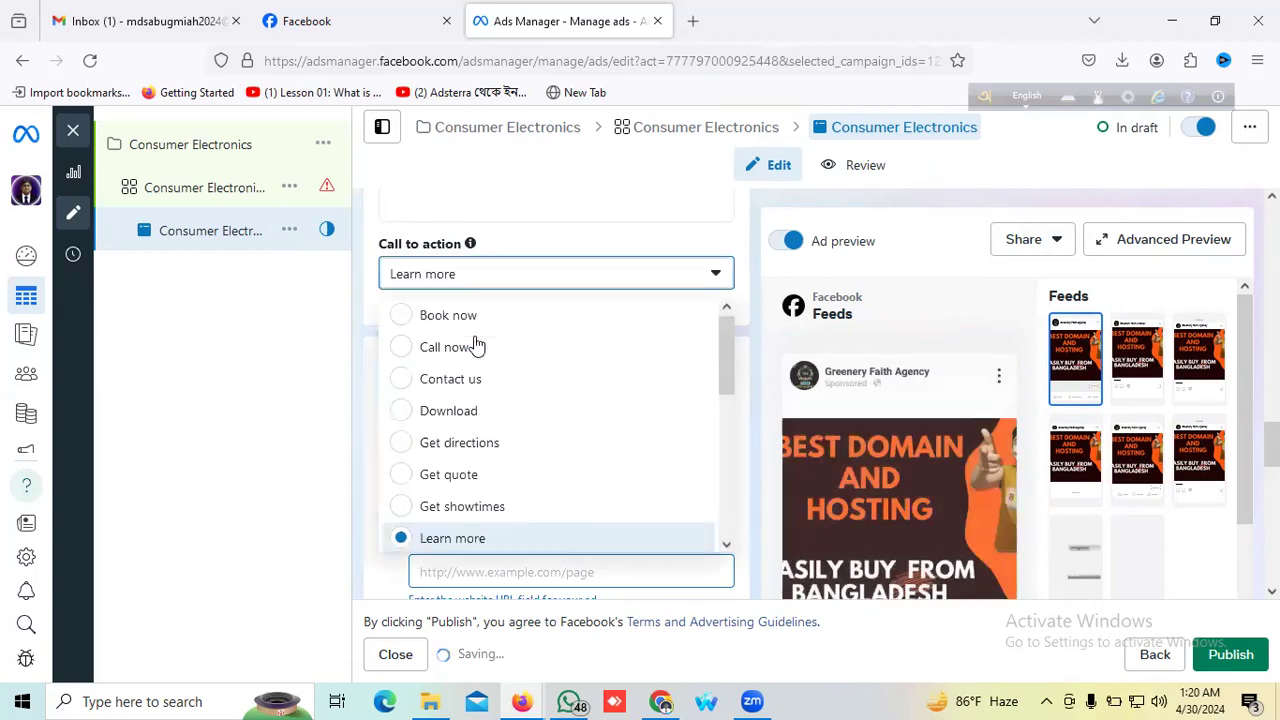
{"action": "left_click", "coordinate": [603, 266]}
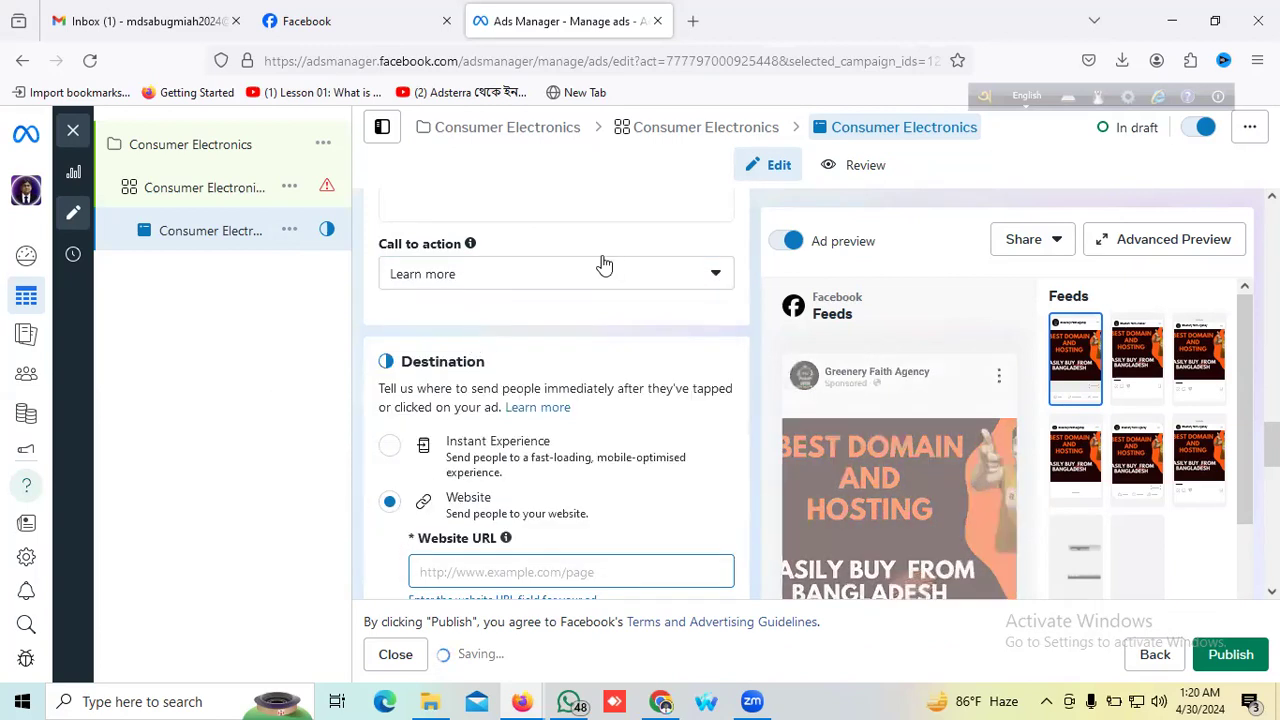
{"action": "scroll", "coordinate": [620, 255], "scroll_direction": "down", "scroll_amount": 1}
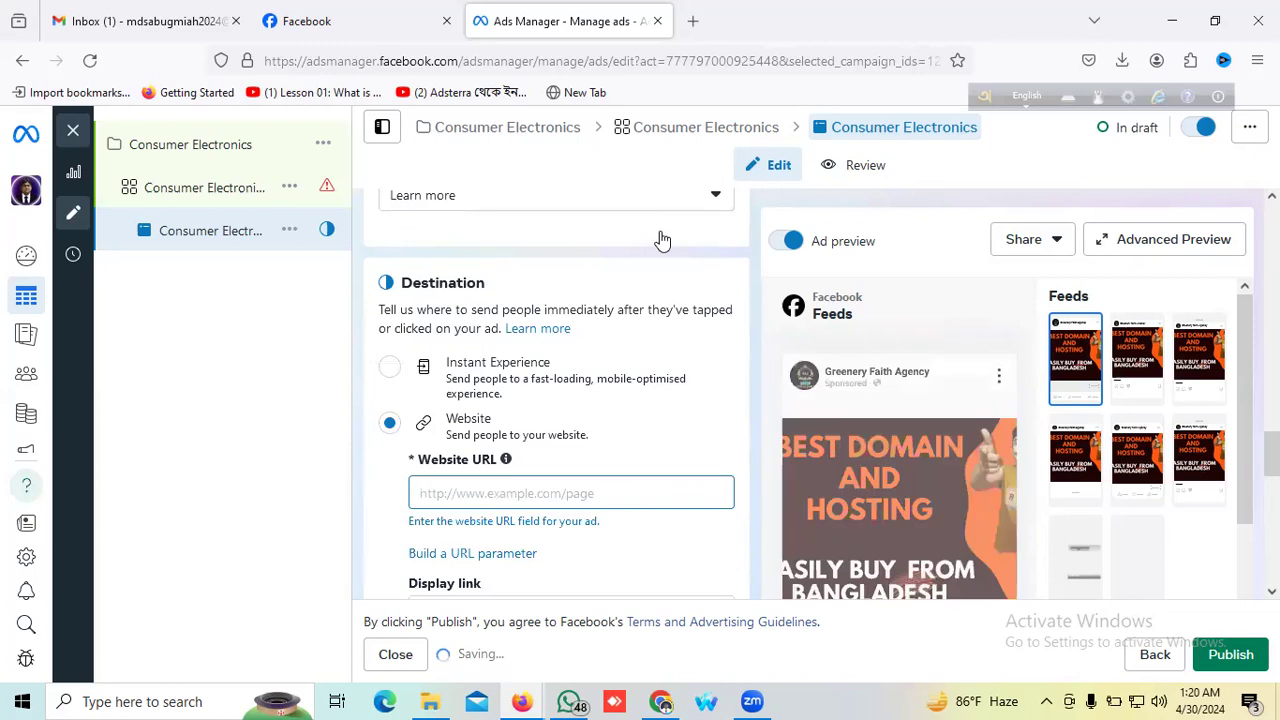
{"action": "left_click", "coordinate": [619, 198]}
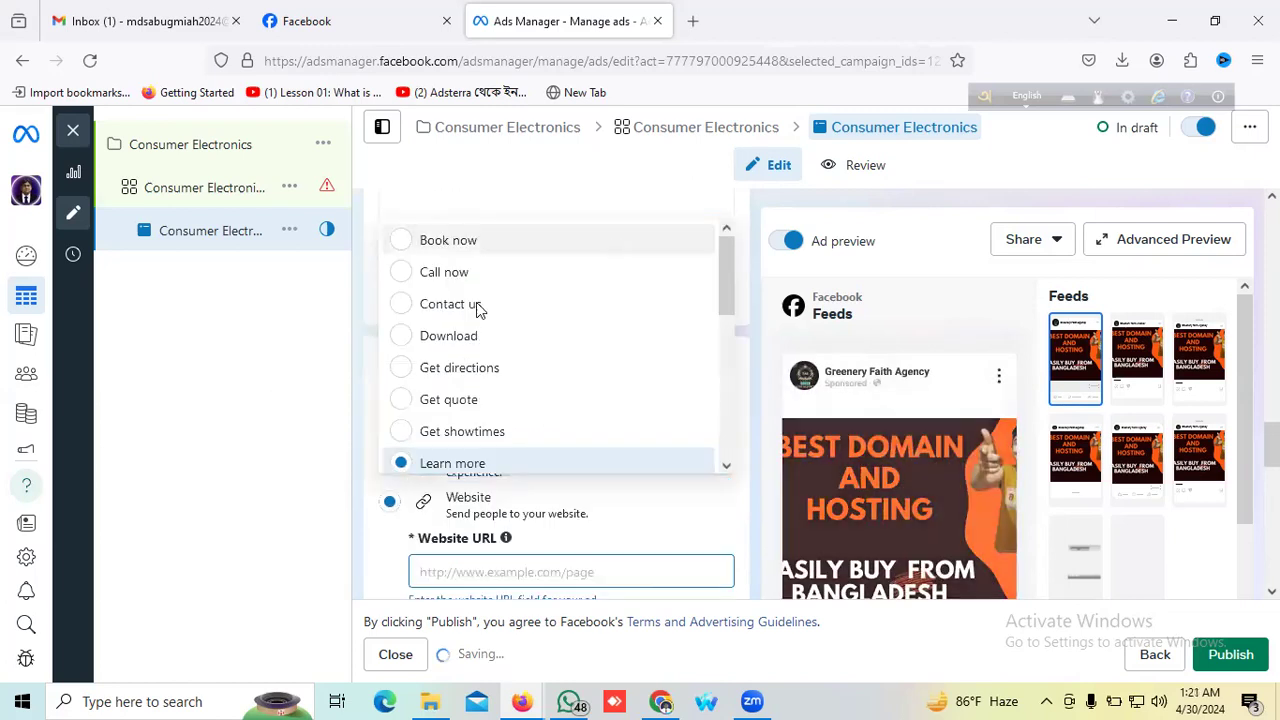
{"action": "scroll", "coordinate": [480, 345], "scroll_direction": "up", "scroll_amount": 1}
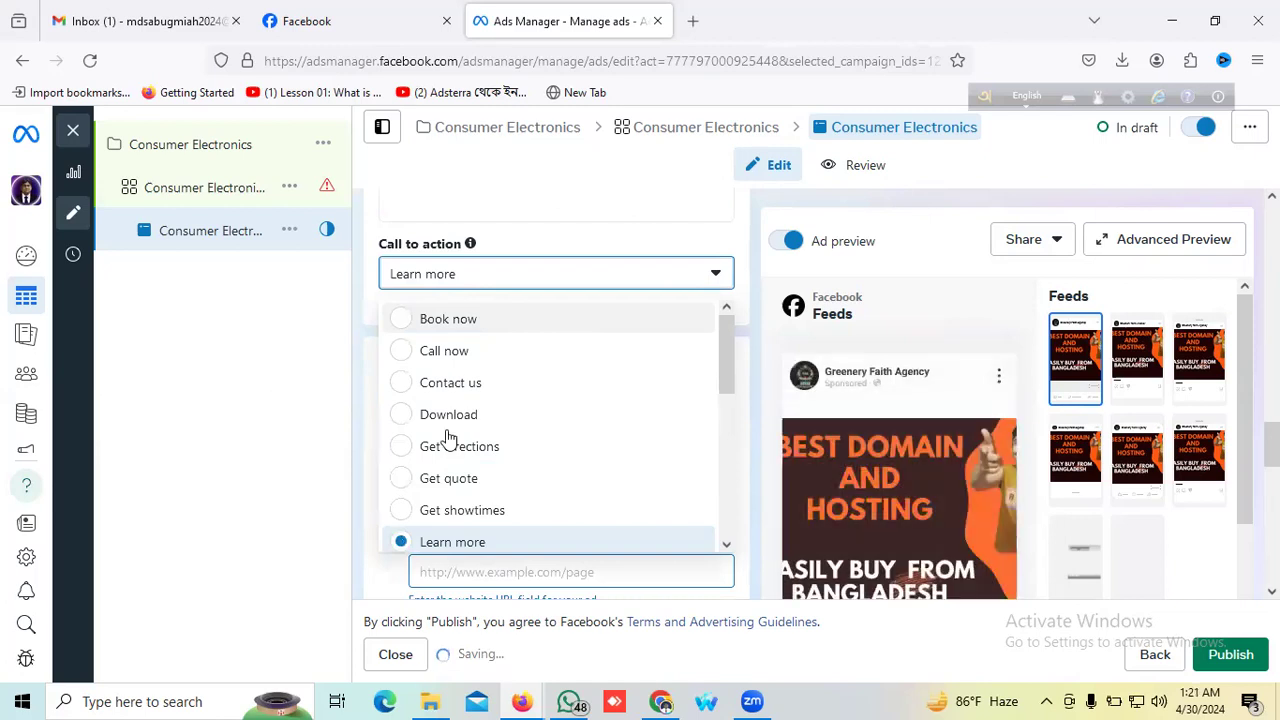
{"action": "scroll", "coordinate": [455, 480], "scroll_direction": "down", "scroll_amount": 2}
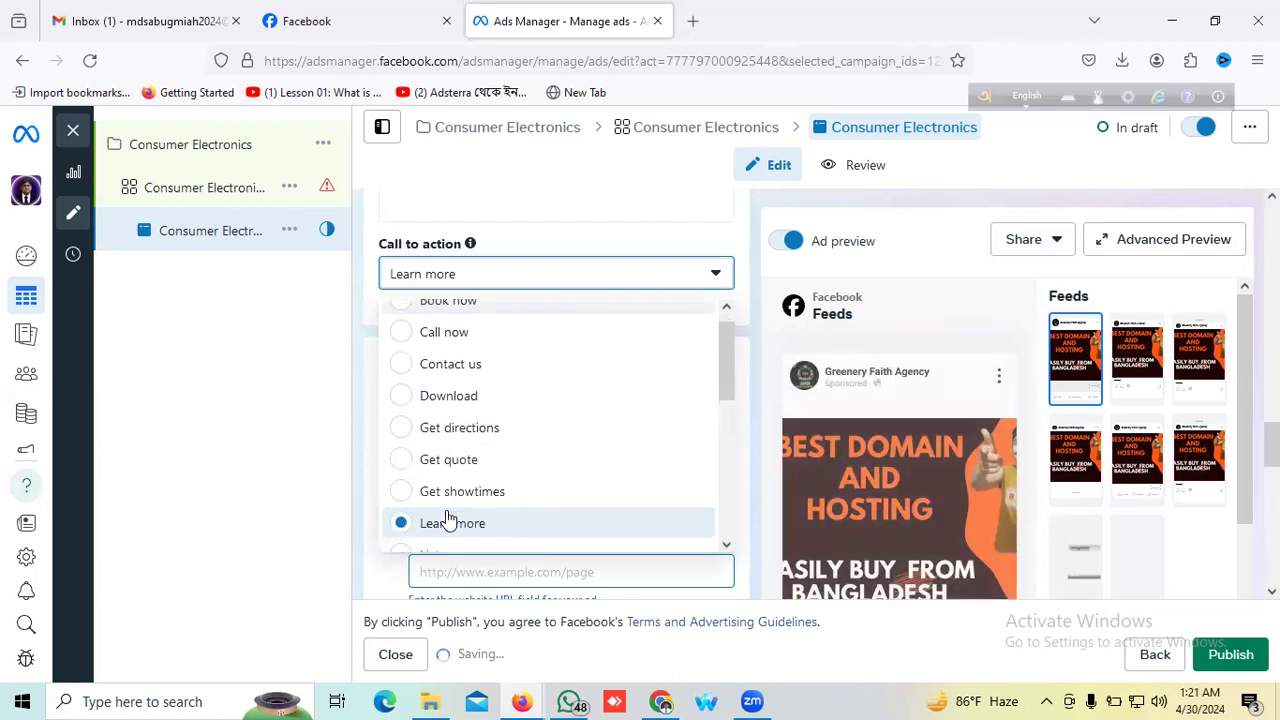
{"action": "scroll", "coordinate": [407, 456], "scroll_direction": "down", "scroll_amount": 2}
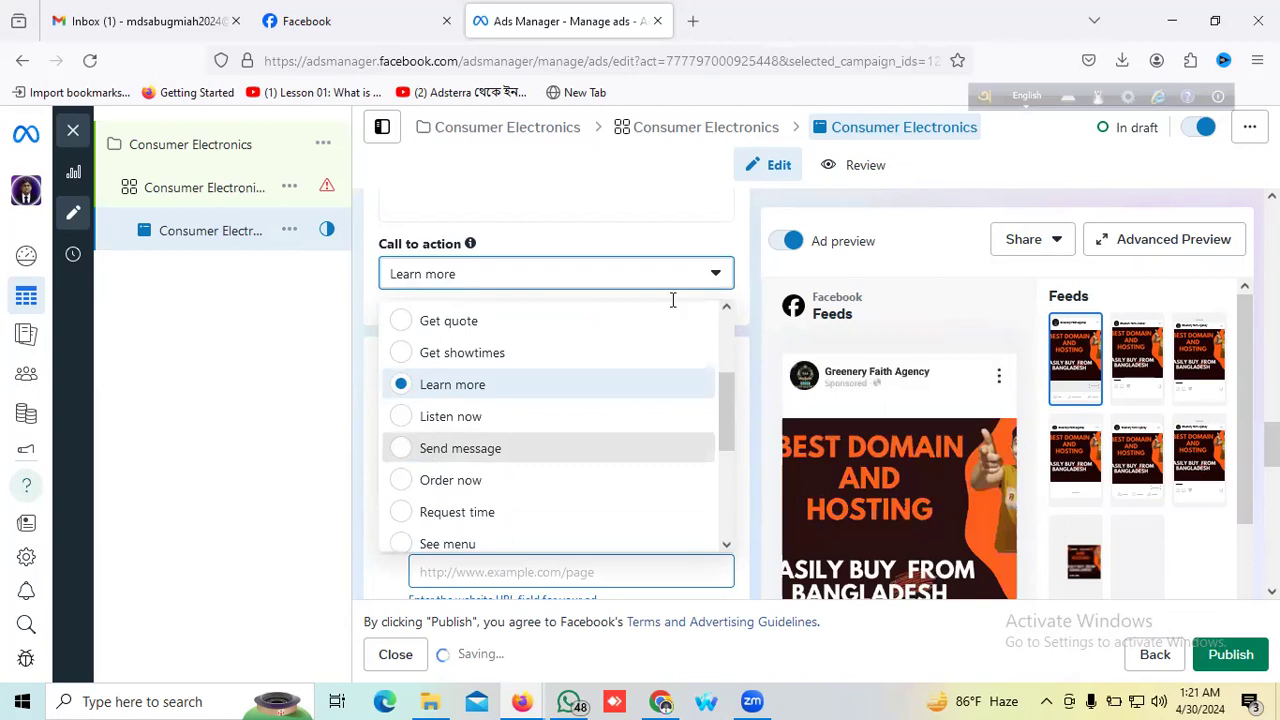
{"action": "key", "text": "Return"}
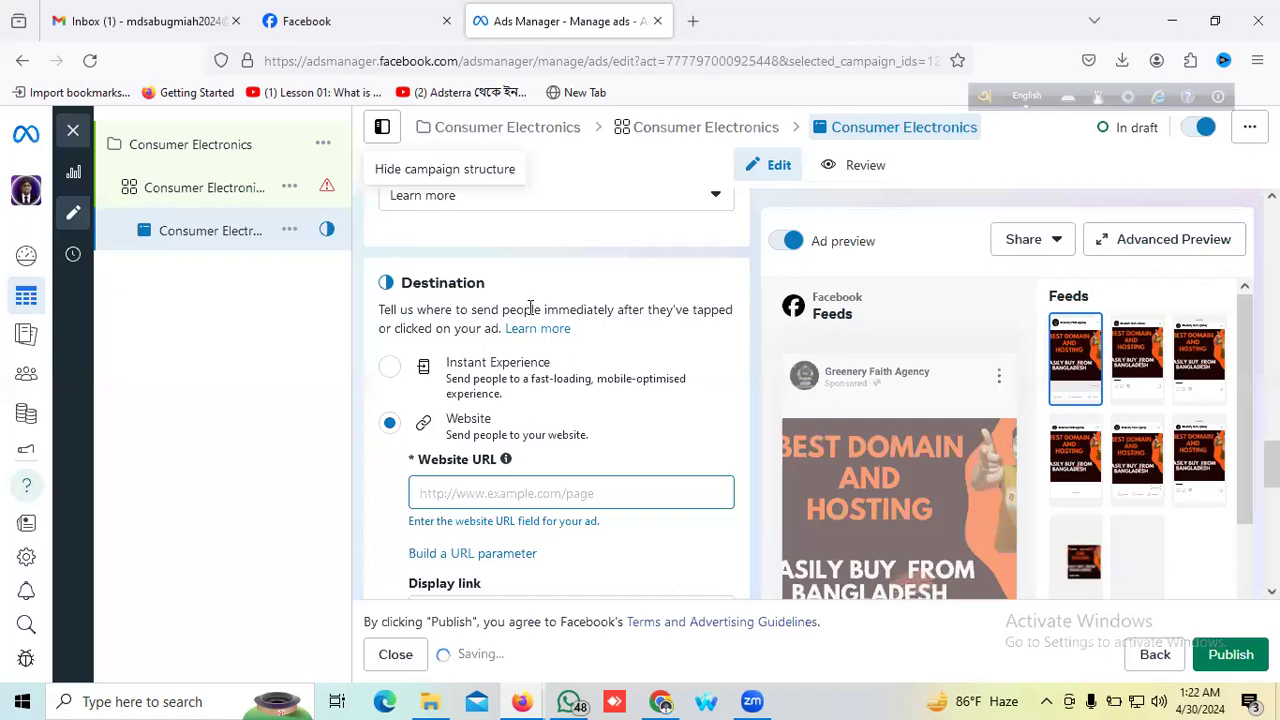
Step: Set the ad's call to action to Send message
{"action": "scroll", "coordinate": [530, 307], "scroll_direction": "up", "scroll_amount": 2}
{"action": "scroll", "coordinate": [450, 372], "scroll_direction": "up", "scroll_amount": 1}
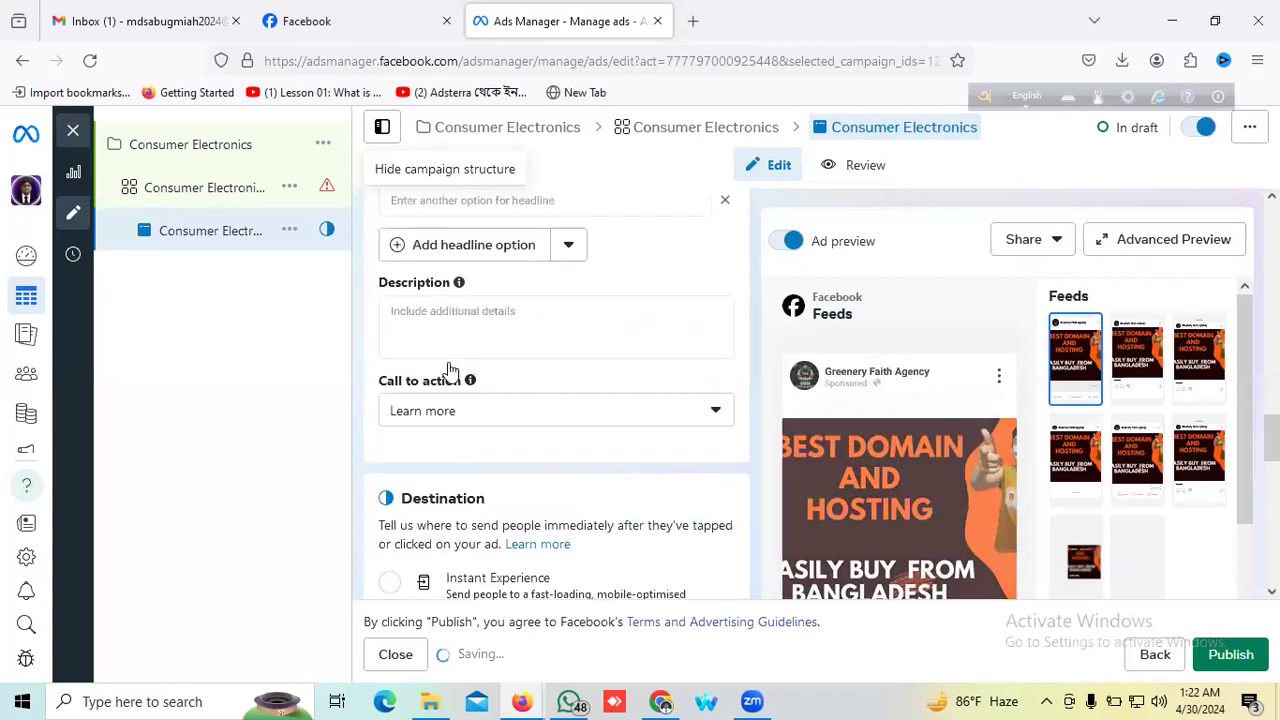
{"action": "scroll", "coordinate": [703, 360], "scroll_direction": "down", "scroll_amount": 1}
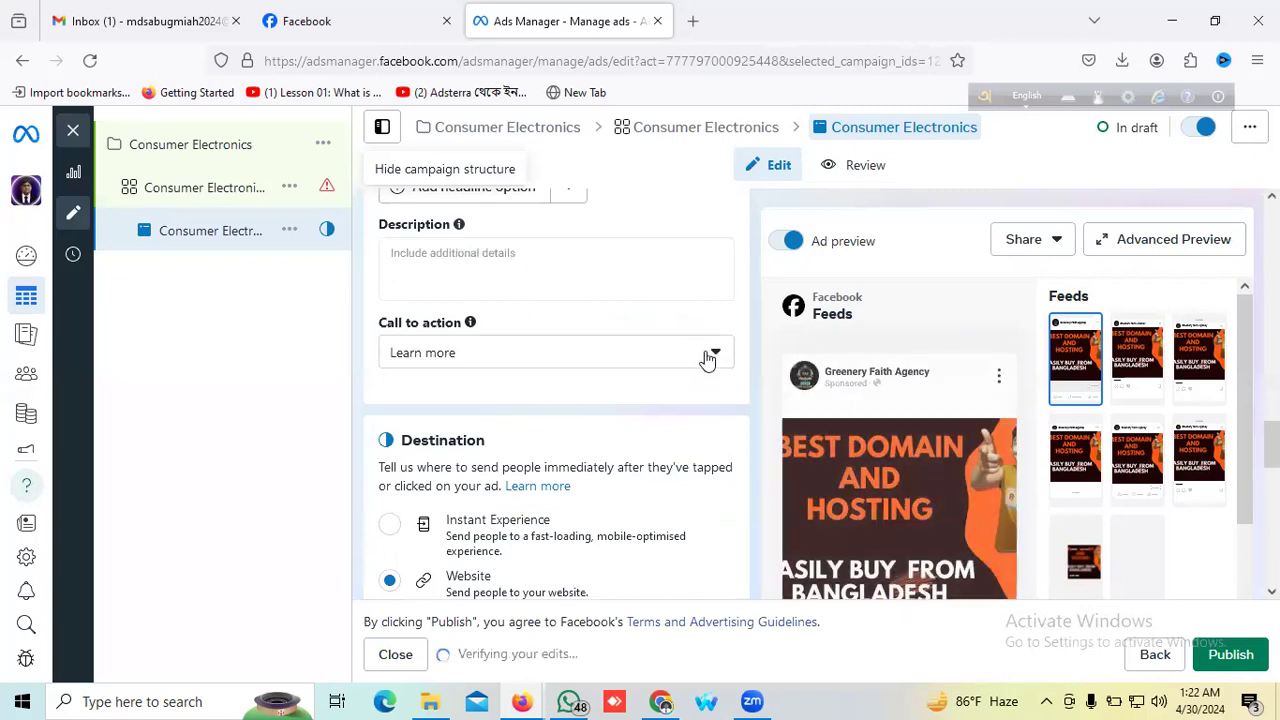
{"action": "scroll", "coordinate": [655, 275], "scroll_direction": "down", "scroll_amount": 1}
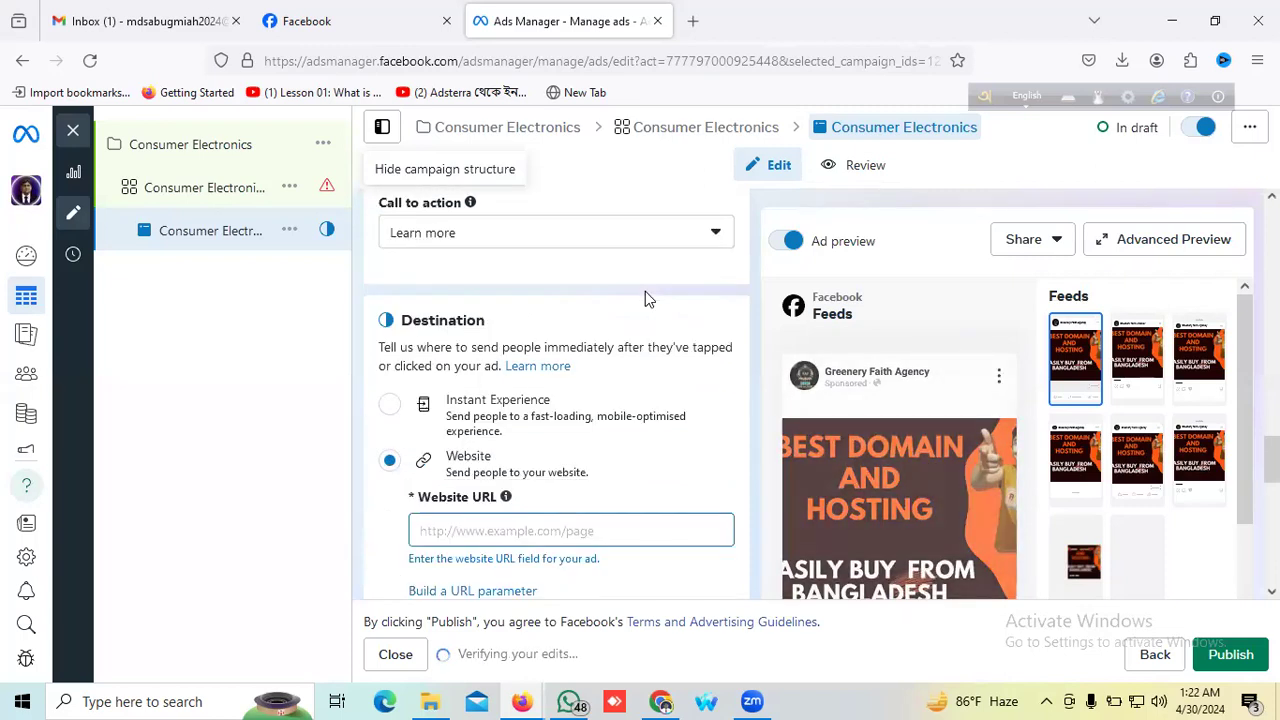
{"action": "scroll", "coordinate": [714, 278], "scroll_direction": "up", "scroll_amount": 1}
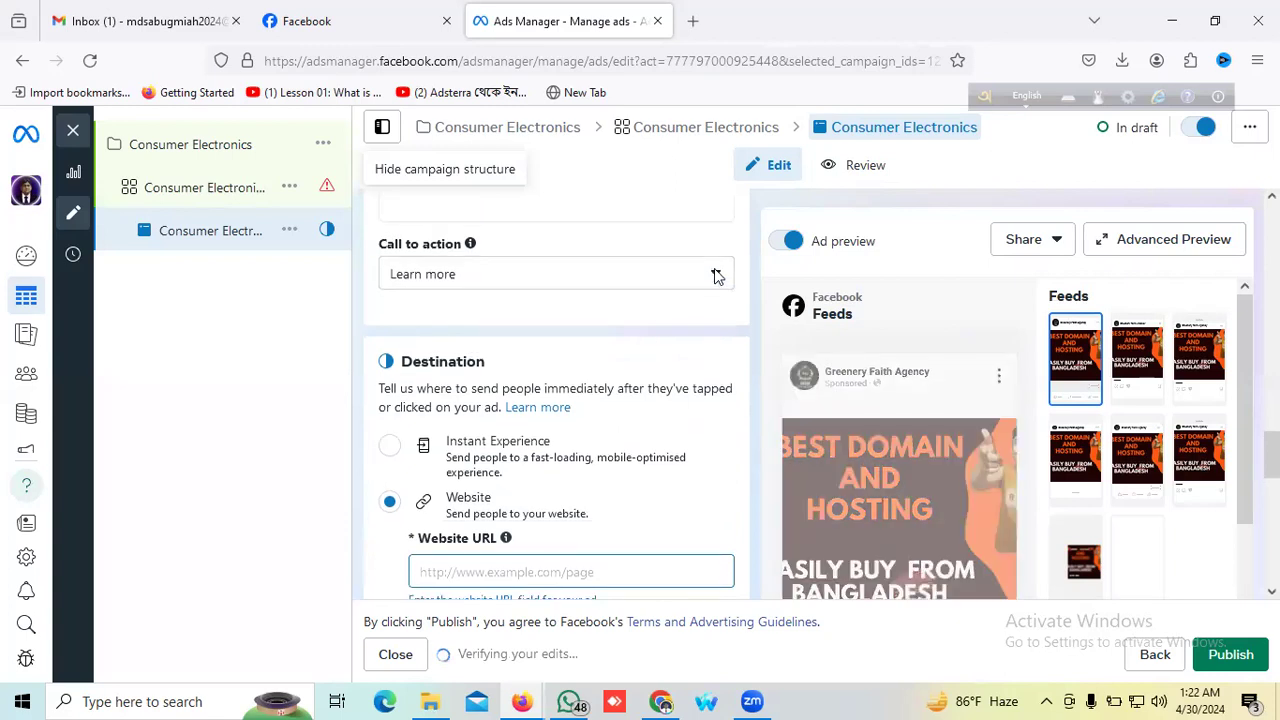
{"action": "left_click", "coordinate": [716, 277]}
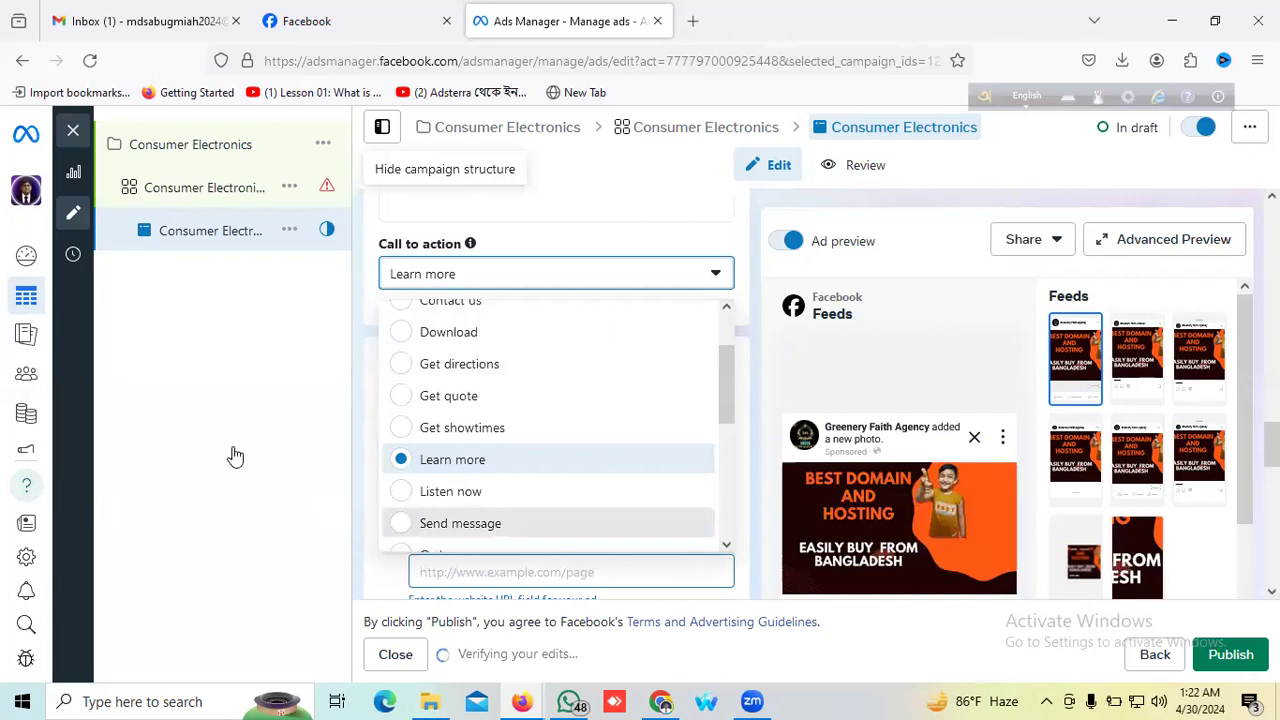
{"action": "left_click", "coordinate": [462, 523]}
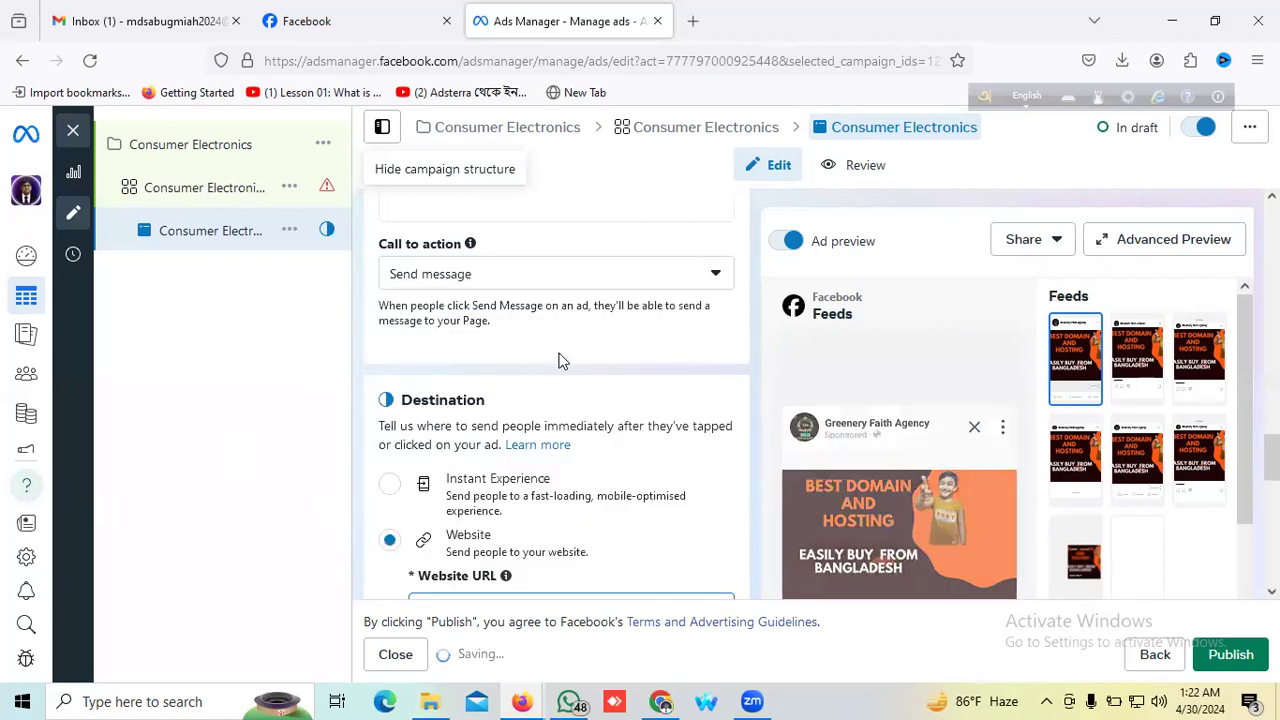
Step: Switch to the Facebook profile page open in Chrome and copy its full web address
{"action": "scroll", "coordinate": [558, 360], "scroll_direction": "down", "scroll_amount": 3}
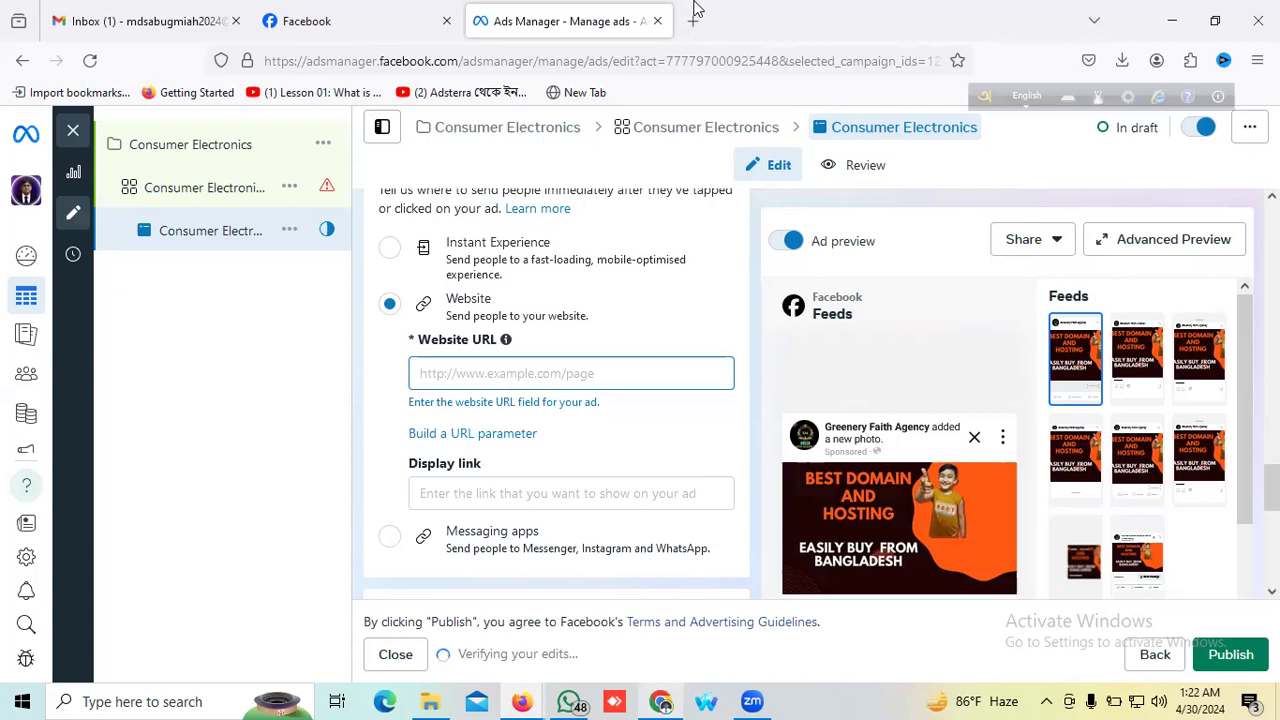
{"action": "key", "text": "alt+Tab"}
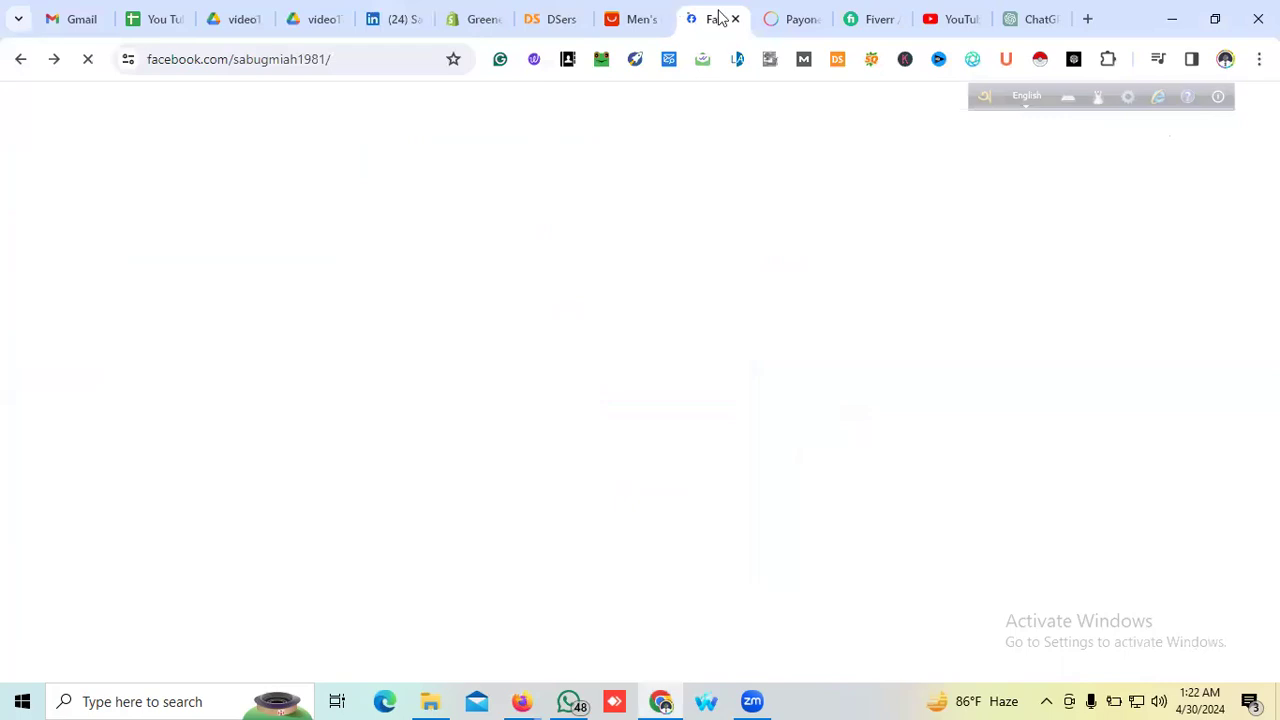
{"action": "left_click", "coordinate": [373, 59]}
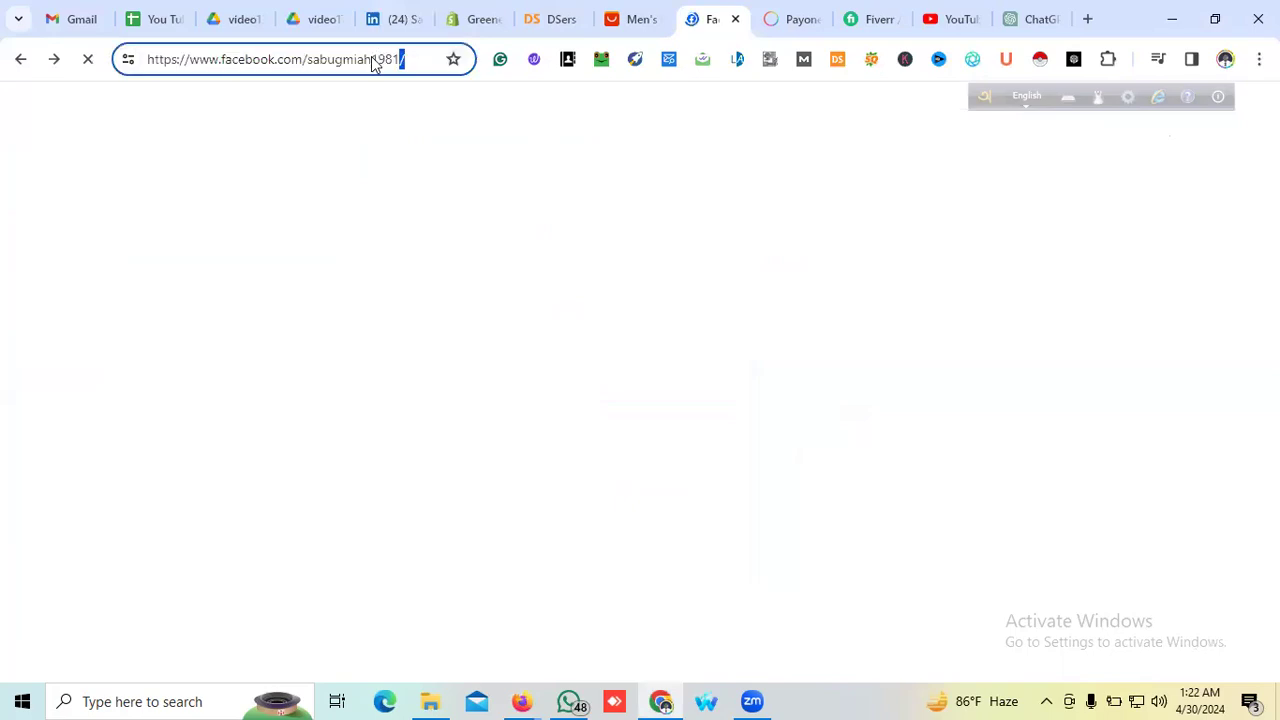
{"action": "key", "text": "ctrl+a"}
{"action": "key", "text": "ctrl+c"}
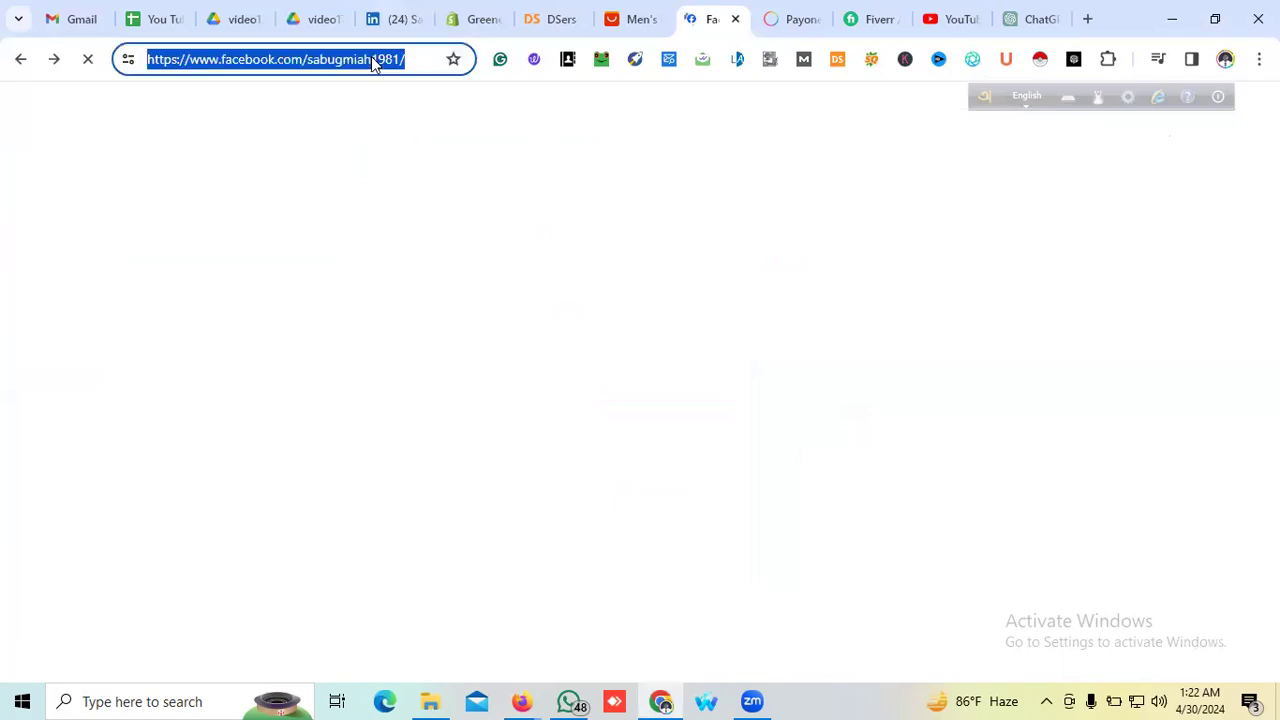
Step: Return to the ad in Firefox and paste the copied Facebook profile address as its website URL
{"action": "left_click", "coordinate": [1172, 19]}
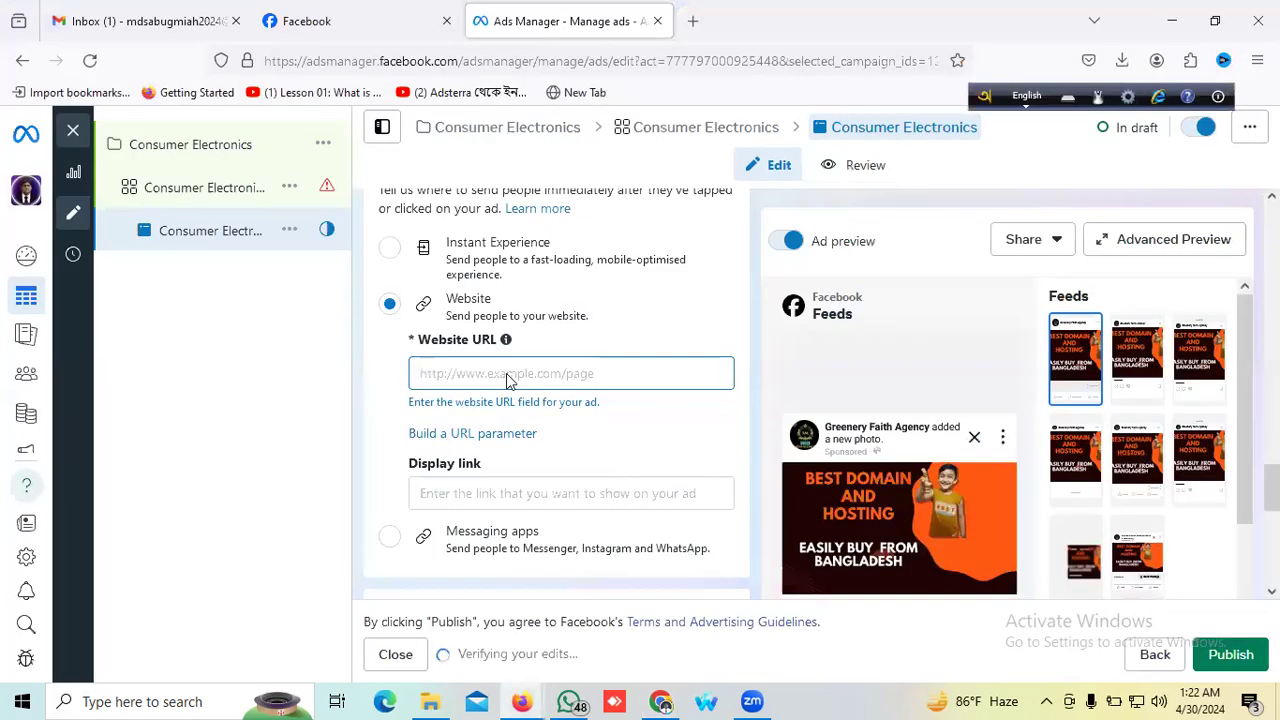
{"action": "left_click", "coordinate": [508, 367]}
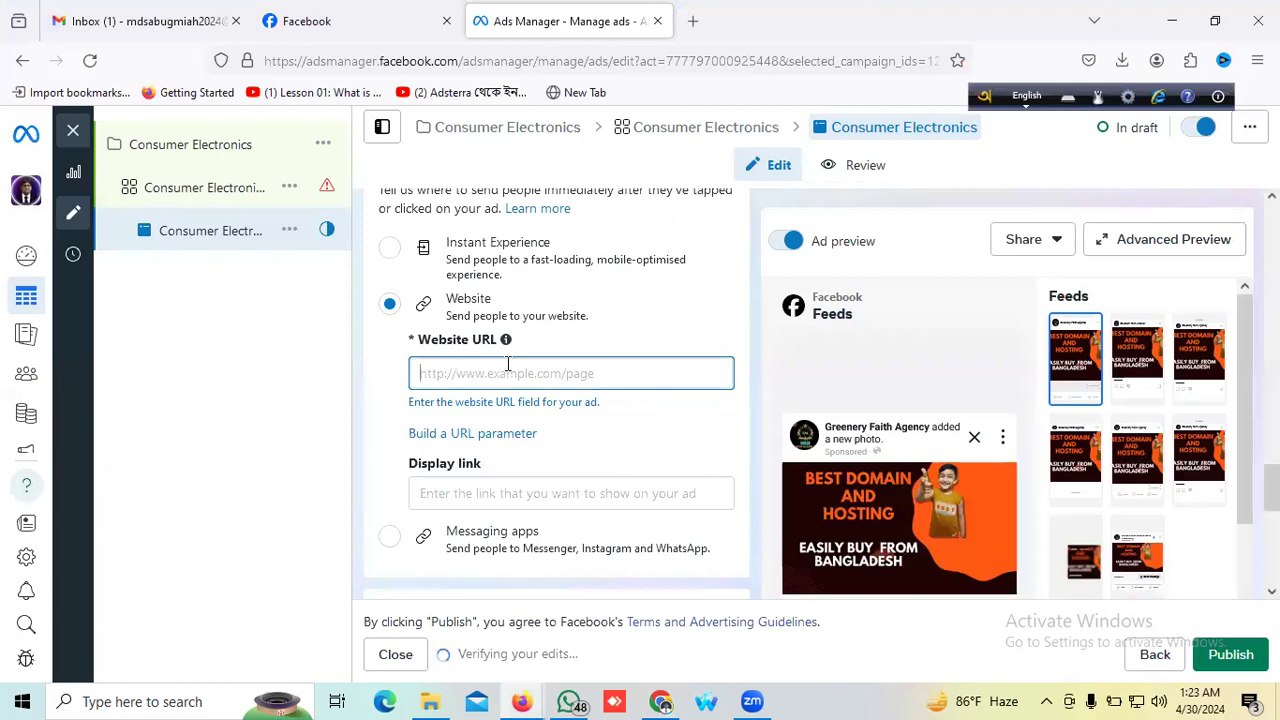
{"action": "key", "text": "ctrl+v"}
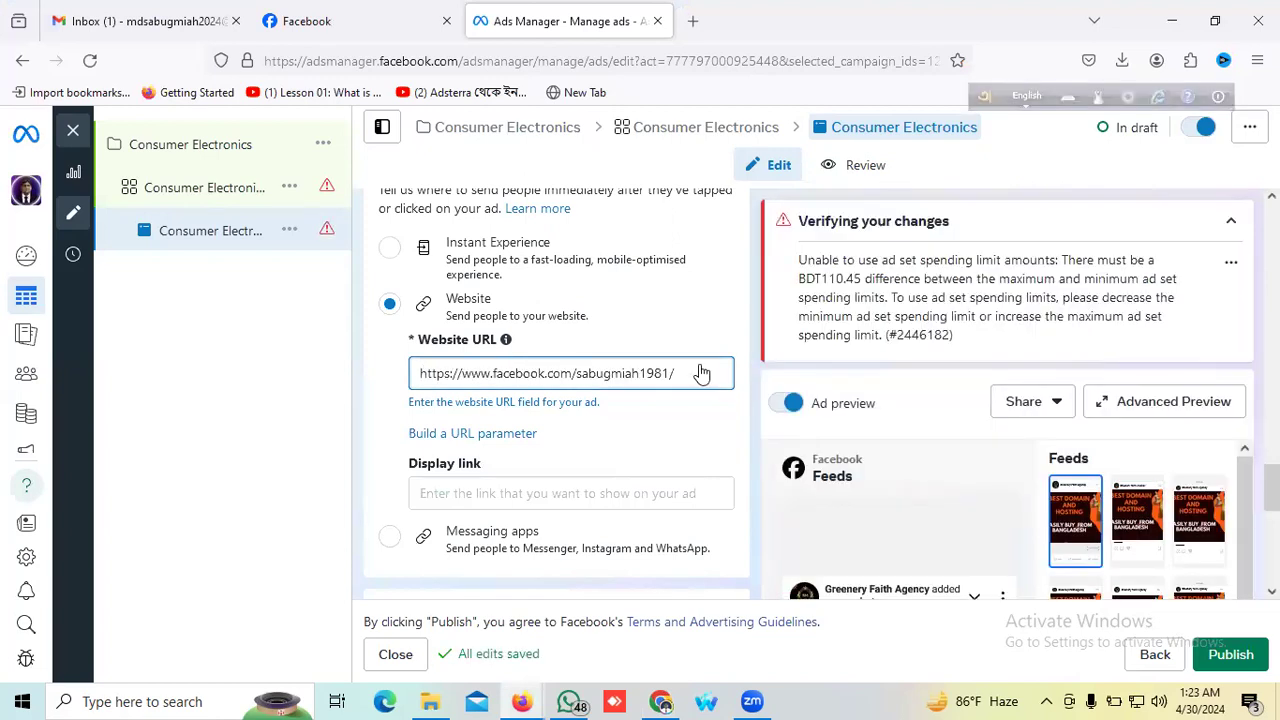
Step: Set the ad's destination to Messaging apps and decline removing the customised placement assets
{"action": "scroll", "coordinate": [477, 423], "scroll_direction": "down", "scroll_amount": 1}
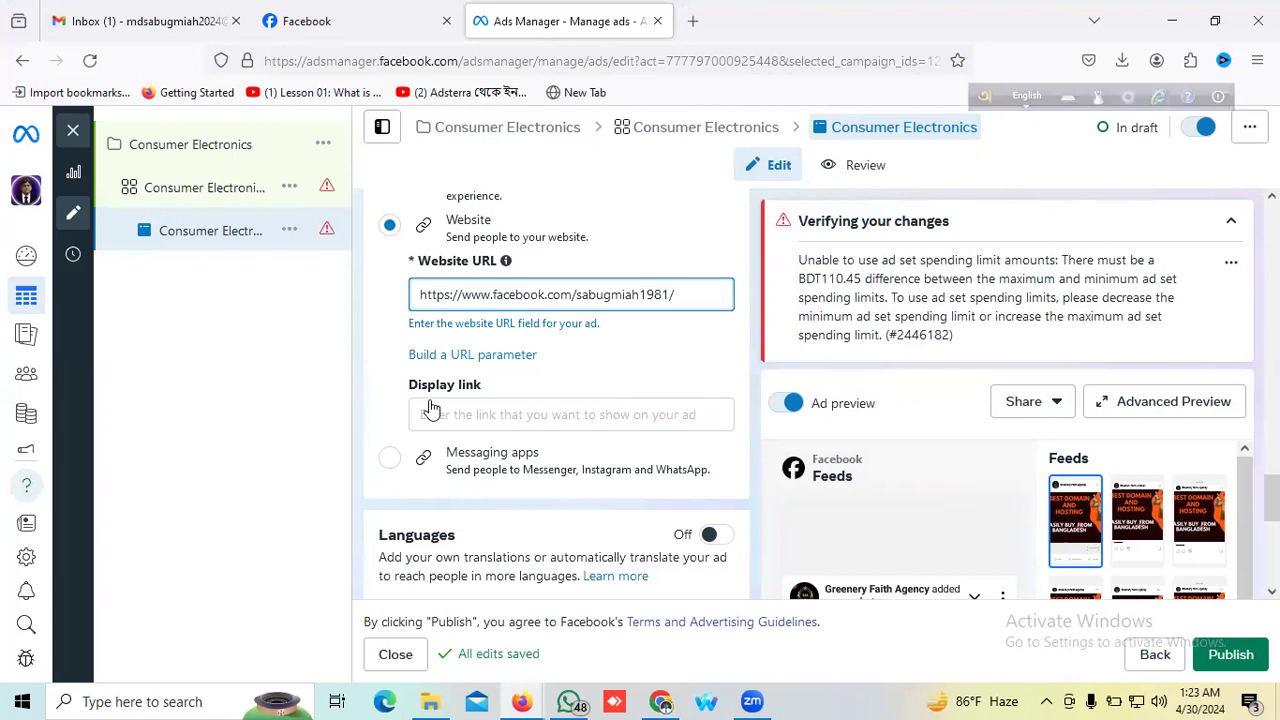
{"action": "scroll", "coordinate": [403, 405], "scroll_direction": "down", "scroll_amount": 1}
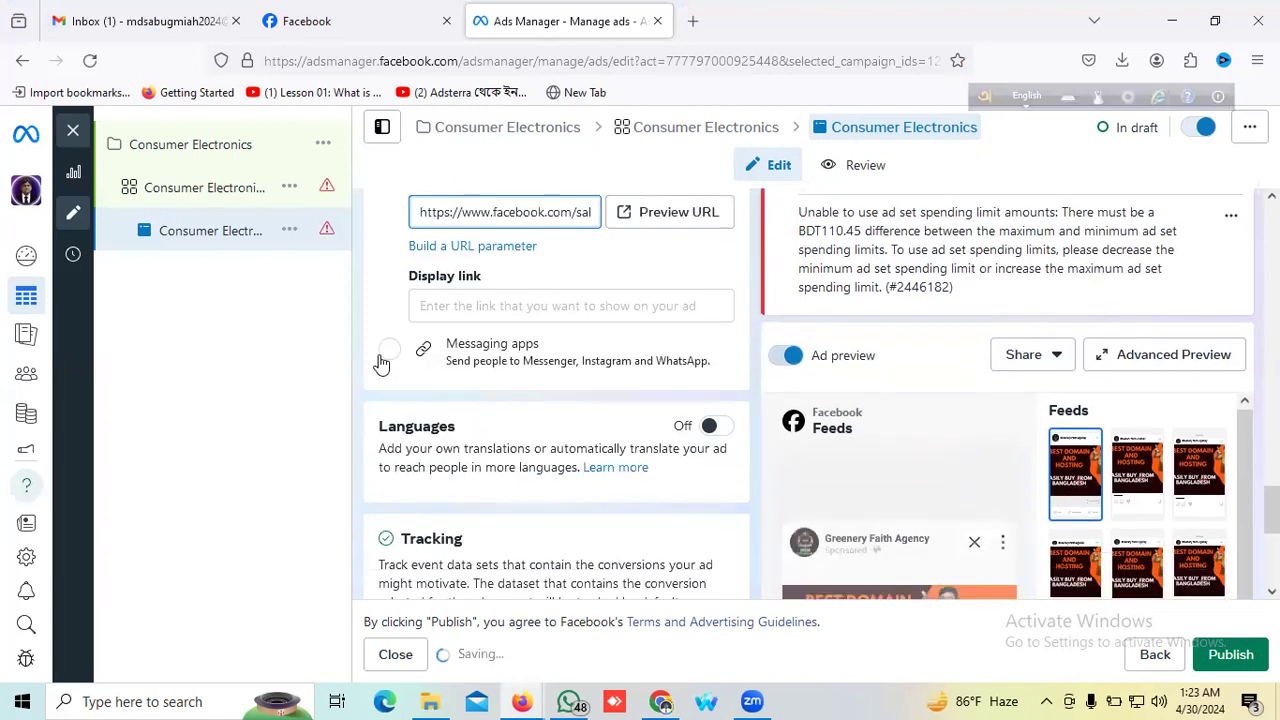
{"action": "left_click", "coordinate": [390, 349]}
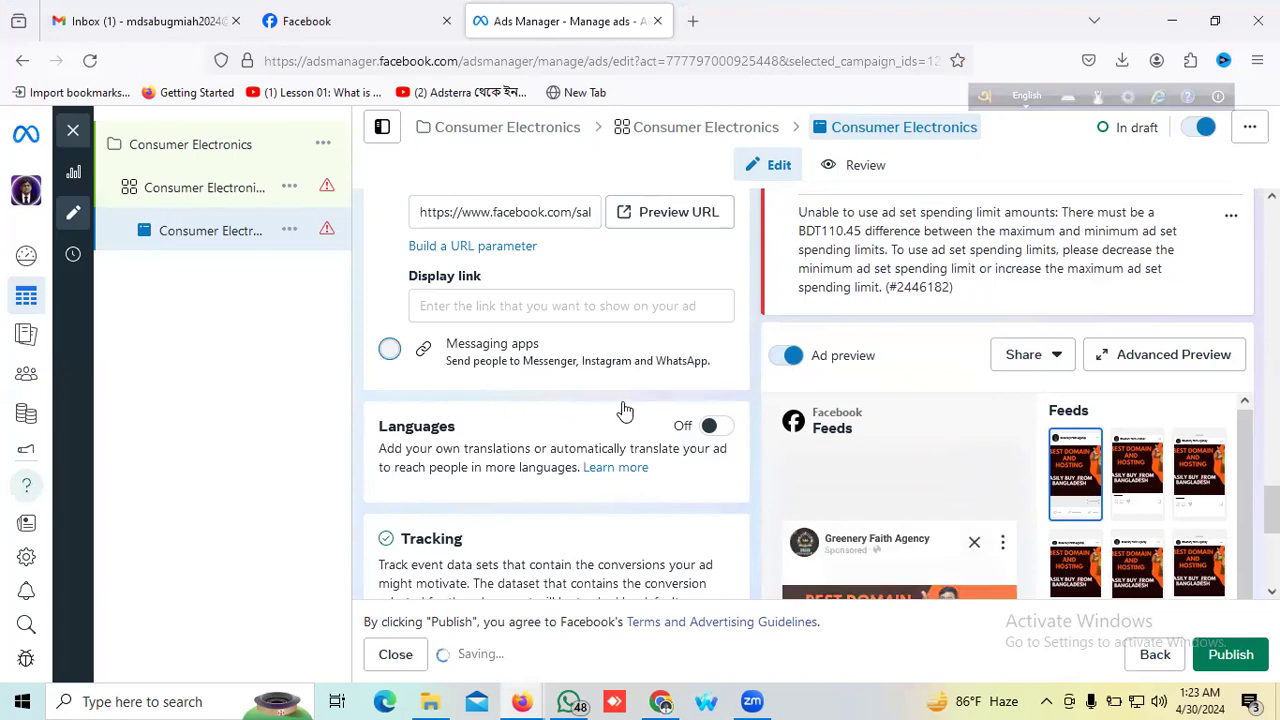
{"action": "scroll", "coordinate": [560, 348], "scroll_direction": "down", "scroll_amount": 1}
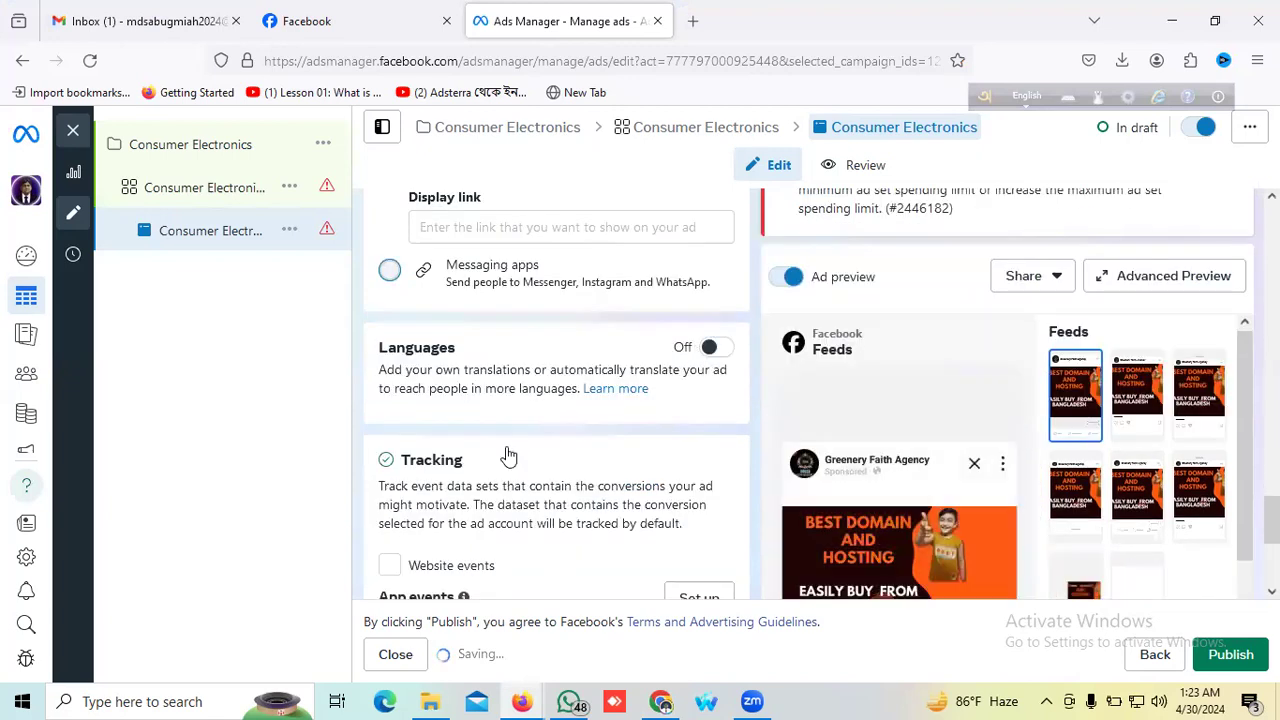
{"action": "scroll", "coordinate": [508, 456], "scroll_direction": "down", "scroll_amount": 3}
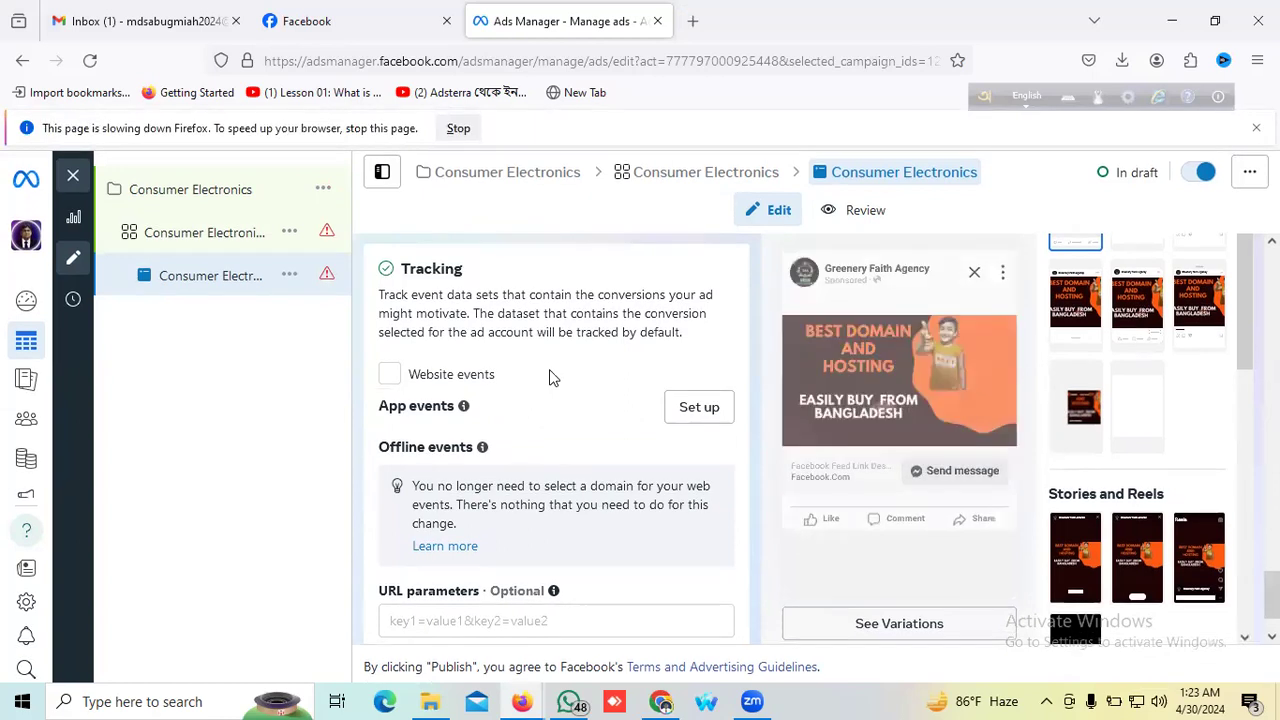
{"action": "scroll", "coordinate": [645, 377], "scroll_direction": "down", "scroll_amount": 1}
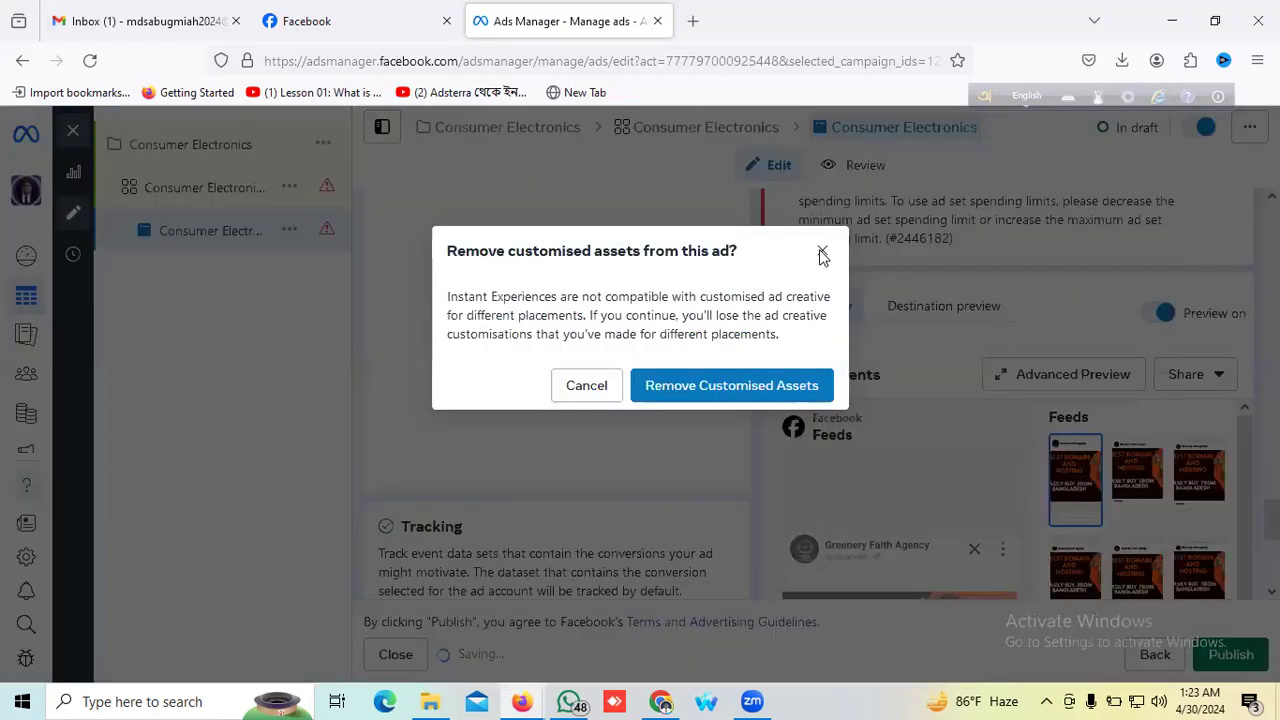
{"action": "left_click", "coordinate": [591, 368]}
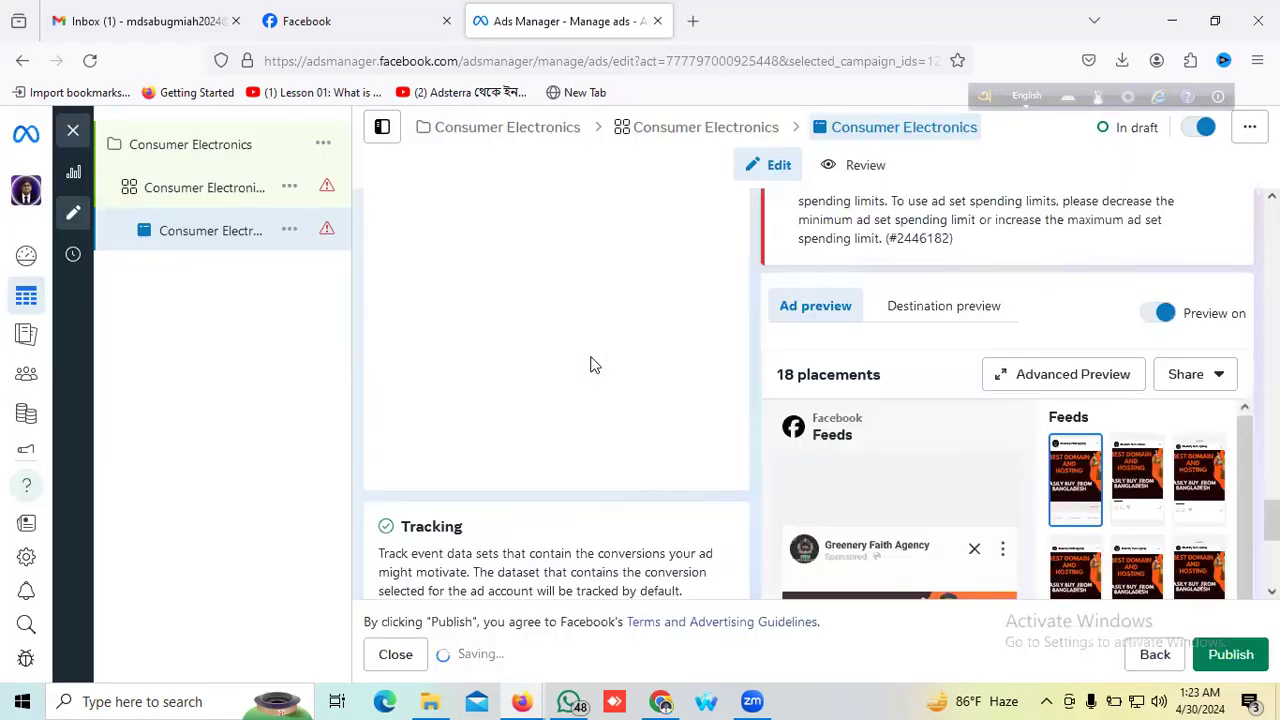
Step: Try to publish the Consumer Electronics campaign without the recommended Advantage+ audience adjustment, and request publishing again
{"action": "scroll", "coordinate": [590, 365], "scroll_direction": "down", "scroll_amount": 3}
{"action": "scroll", "coordinate": [590, 365], "scroll_direction": "down", "scroll_amount": 1}
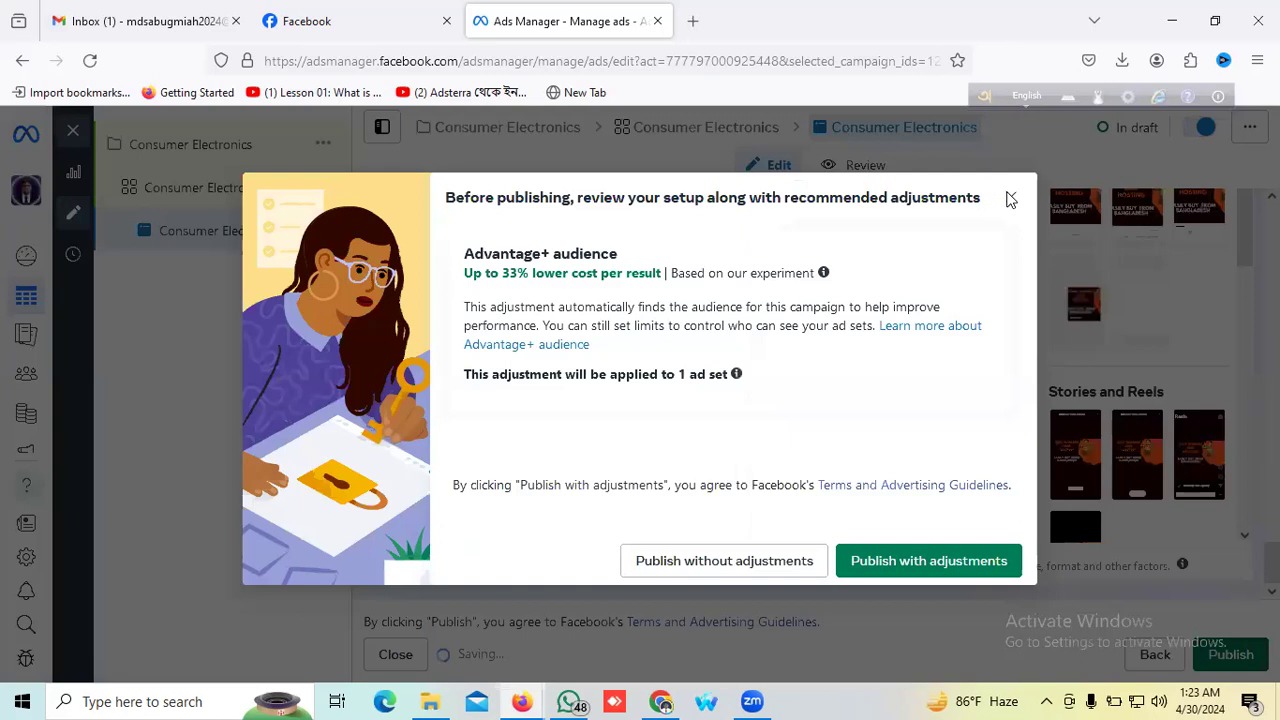
{"action": "left_click", "coordinate": [1010, 199]}
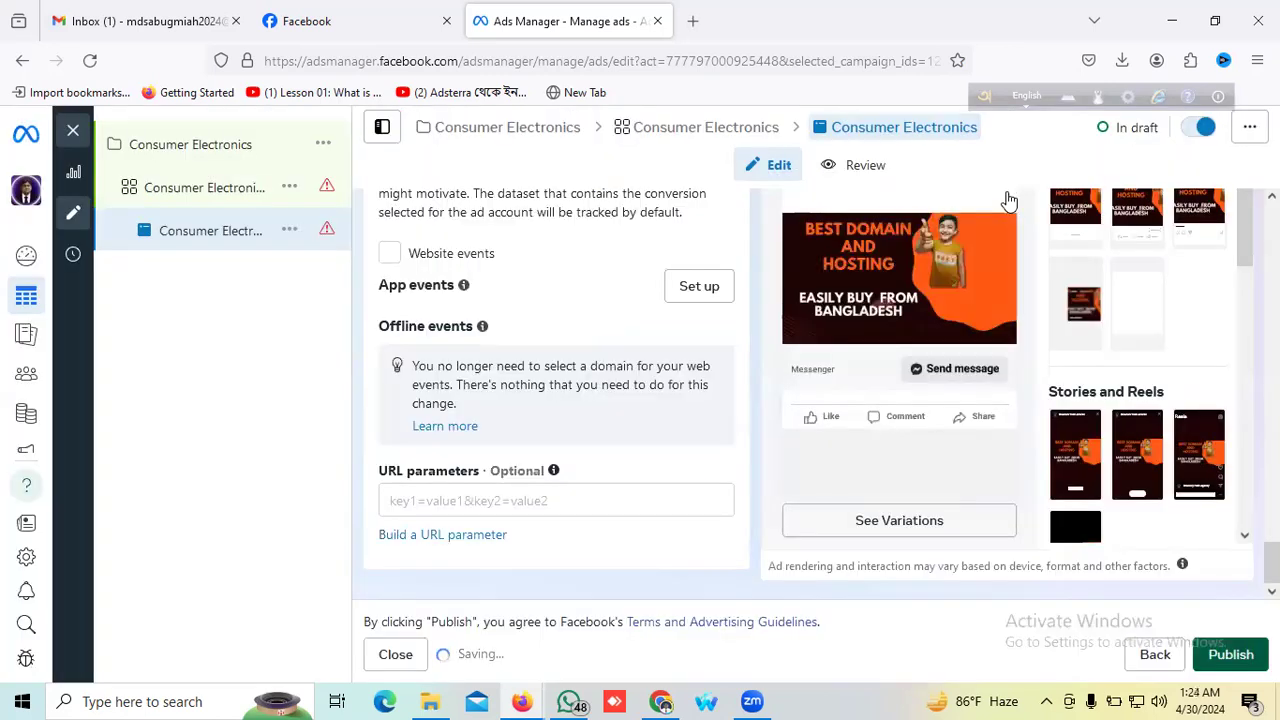
{"action": "left_click", "coordinate": [1233, 656]}
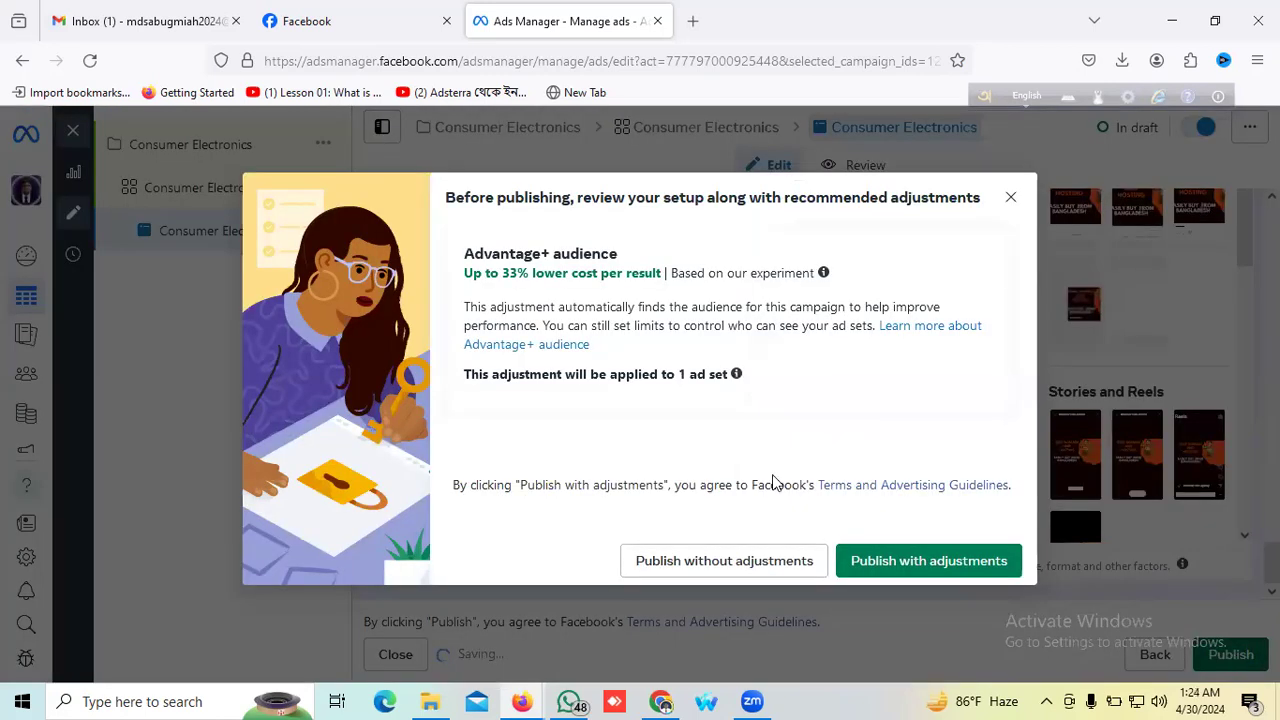
{"action": "left_click", "coordinate": [719, 574]}
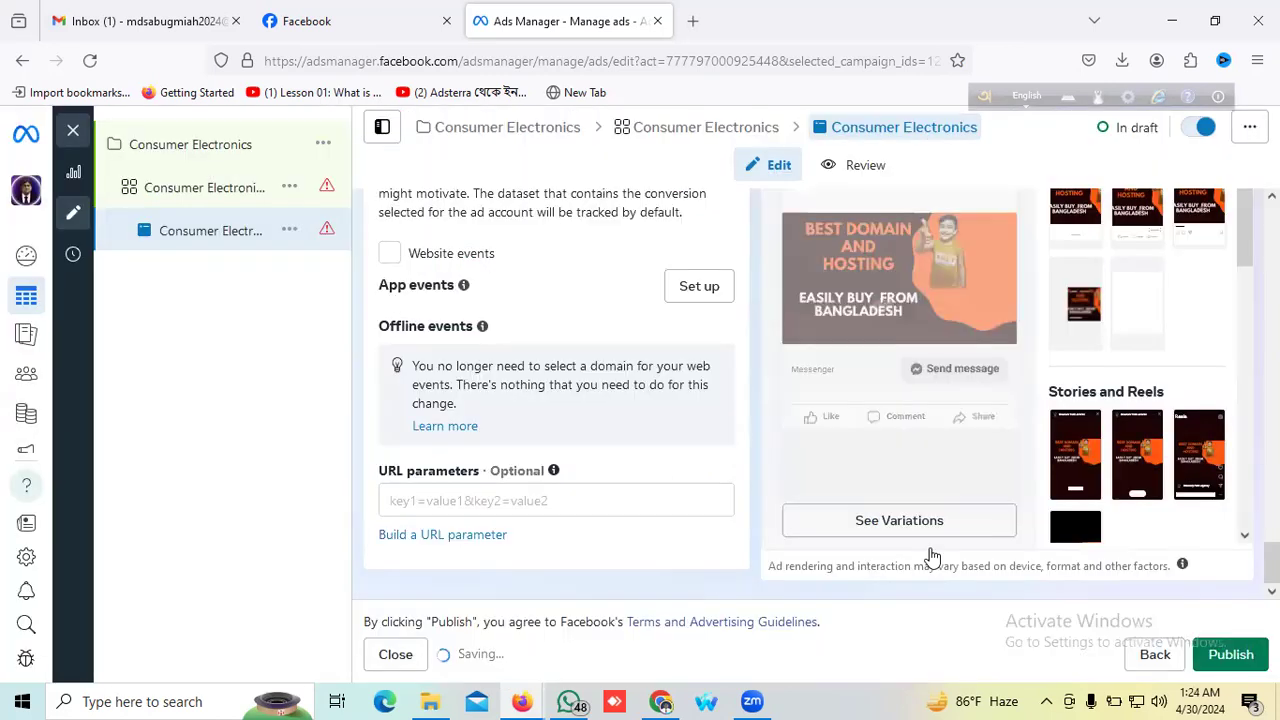
{"action": "left_click", "coordinate": [1229, 641]}
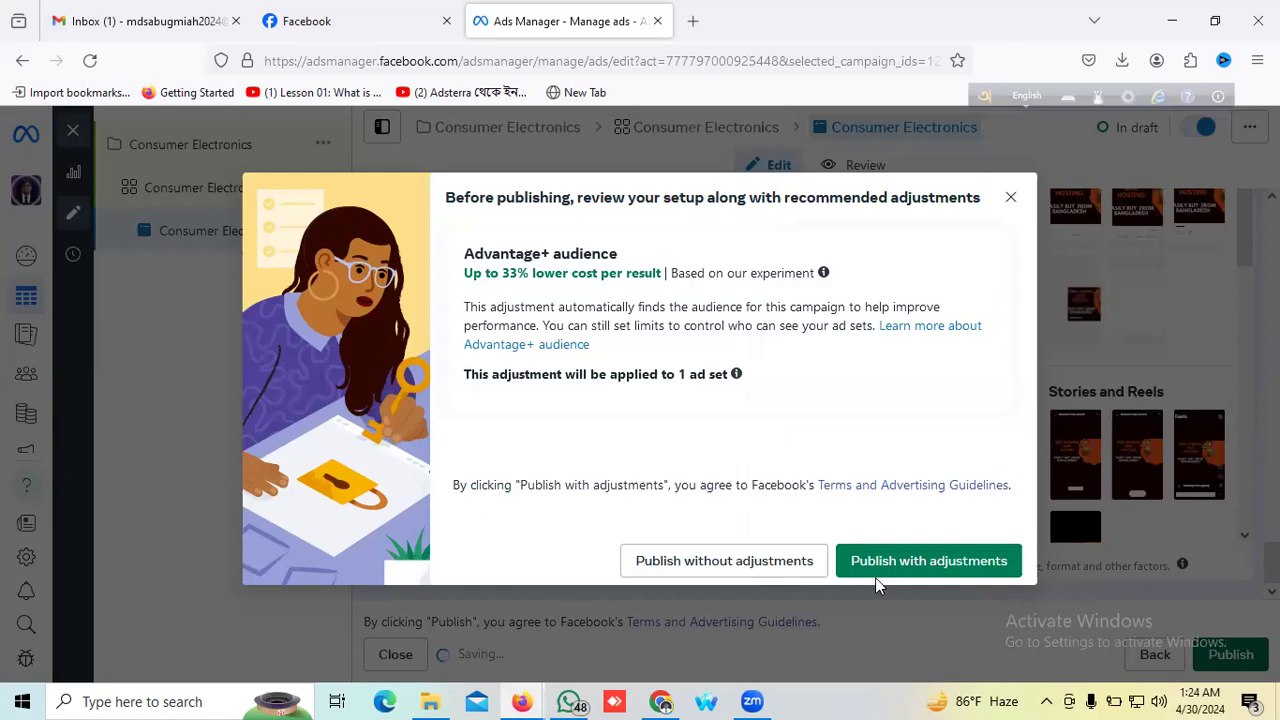
{"action": "left_click", "coordinate": [725, 561]}
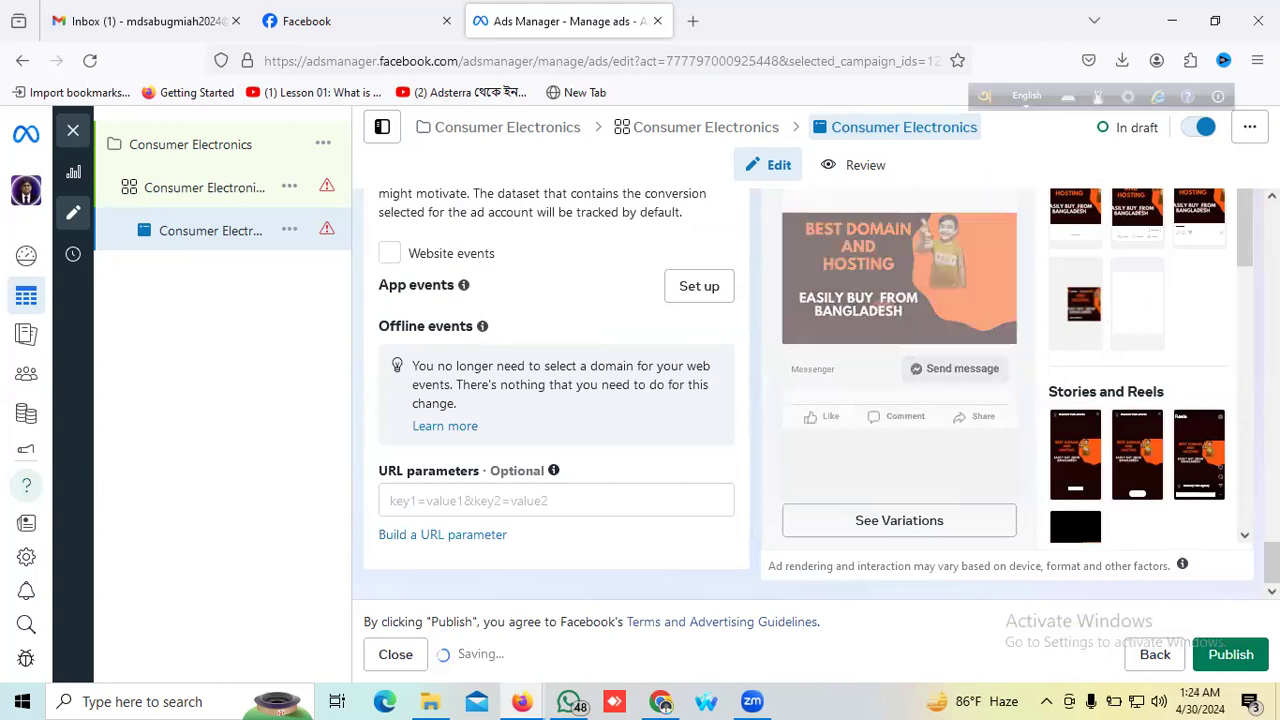
{"action": "left_click", "coordinate": [1230, 656]}
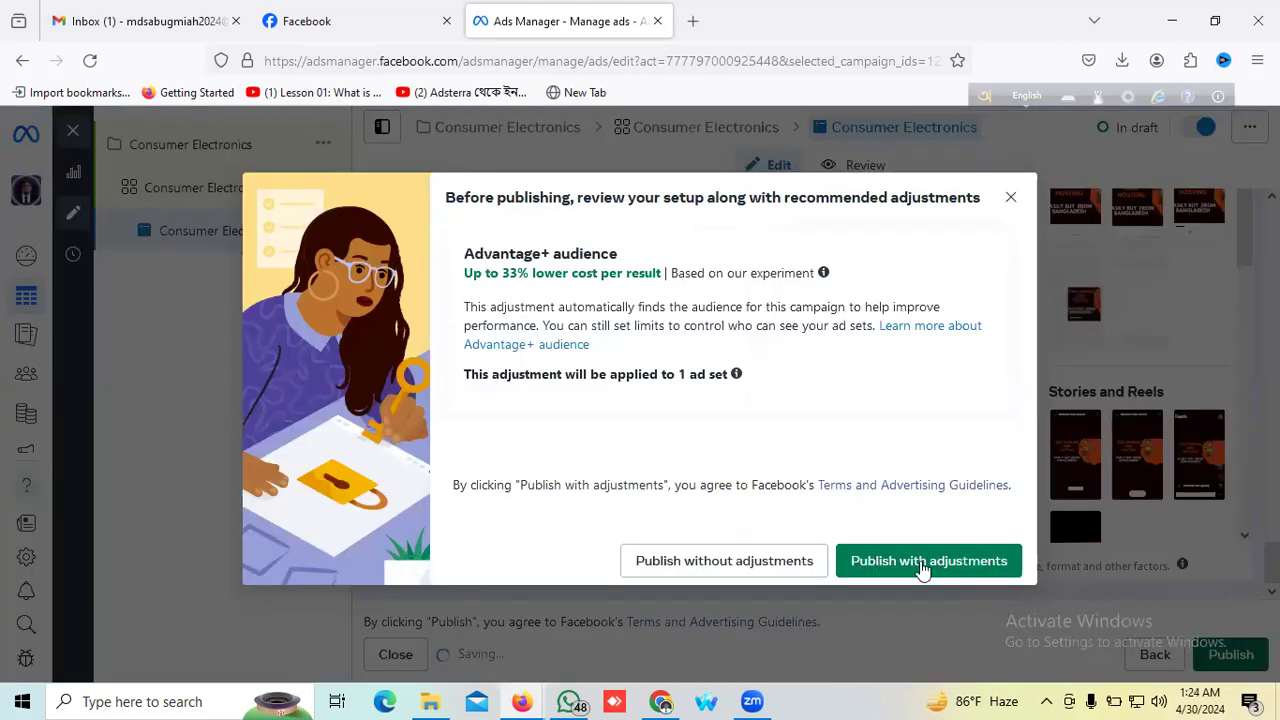